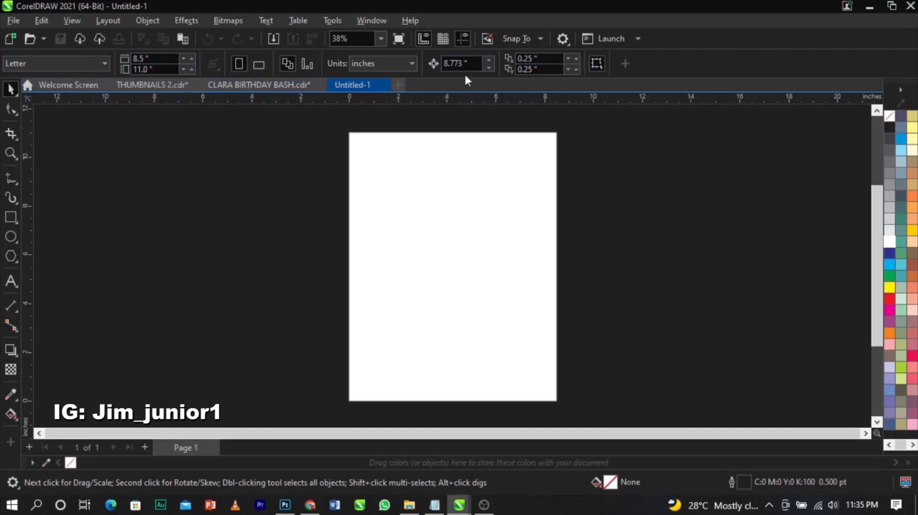
# Keep the page units in inches, set the page size to 7 × 7 inches and fit the page in view
pyautogui.click(369, 66)
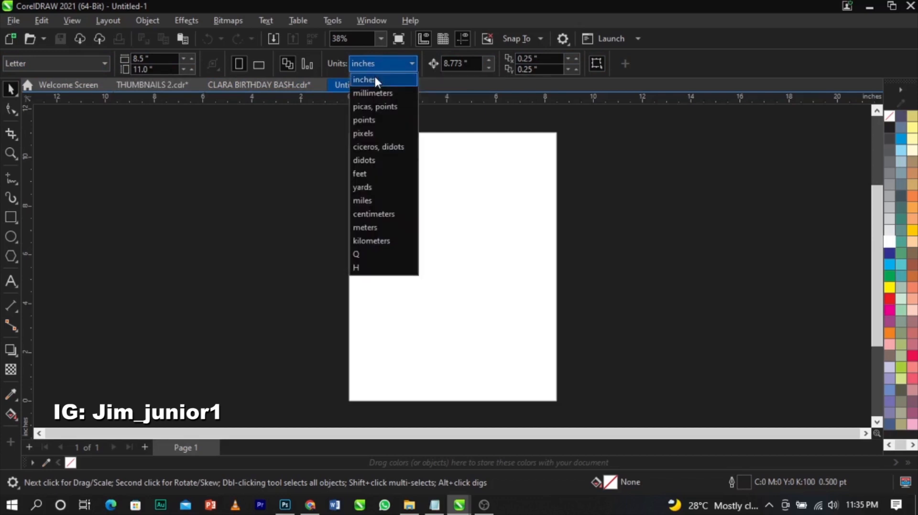
pyautogui.click(164, 57)
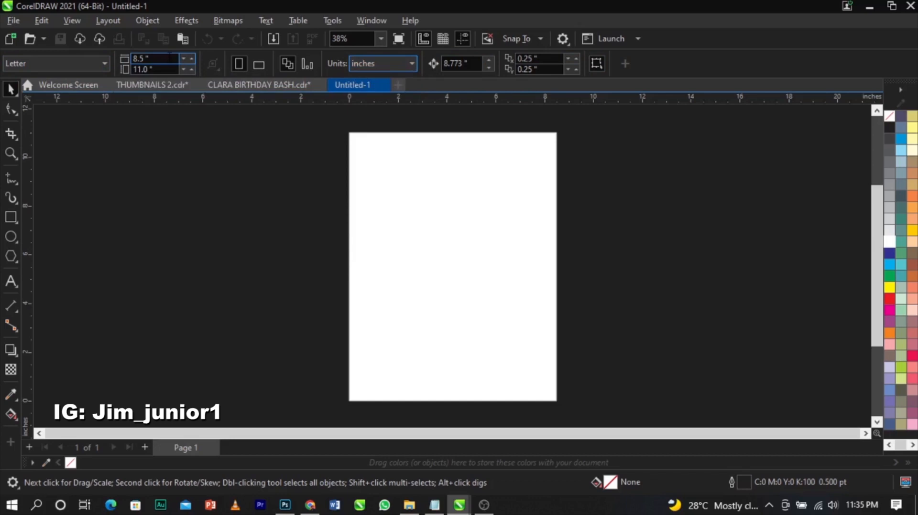
pyautogui.moveTo(169, 58); pyautogui.dragTo(119, 66)
pyautogui.write('7')
pyautogui.press('Tab')
pyautogui.write('7')
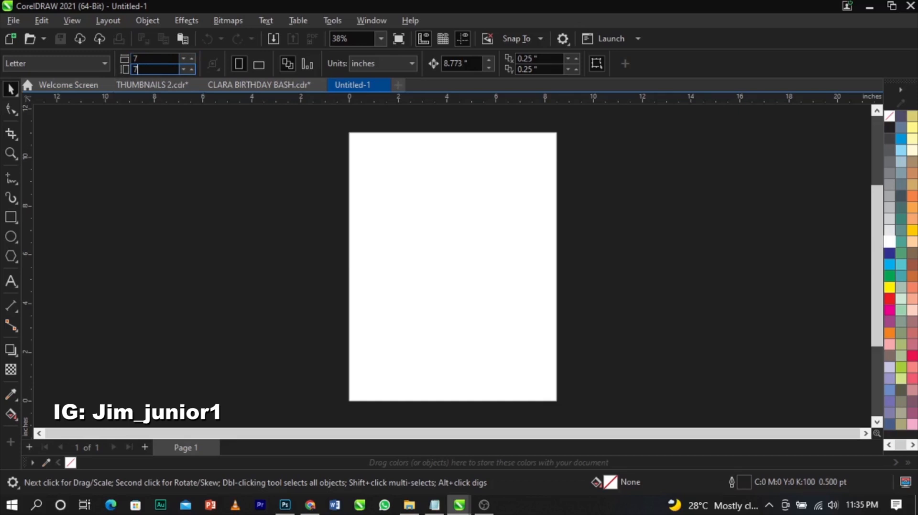
pyautogui.press('Return')
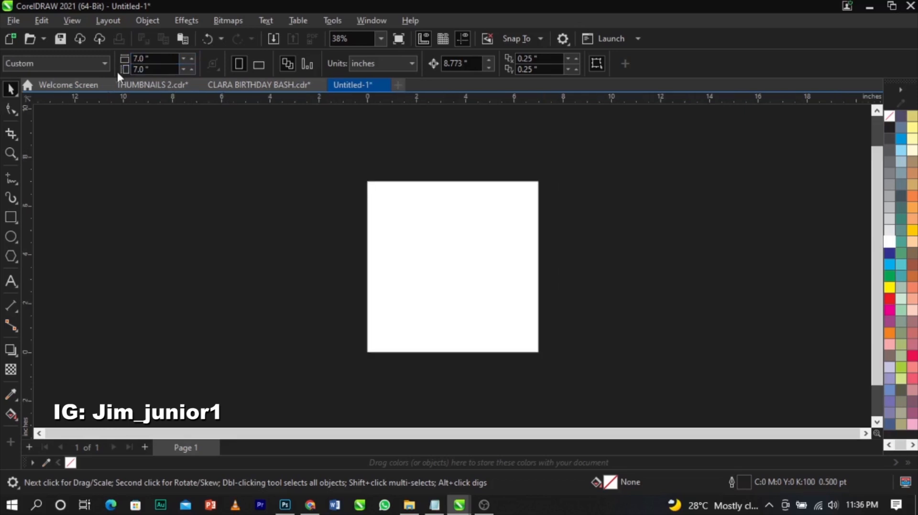
pyautogui.hotkey('shift', 'F4')
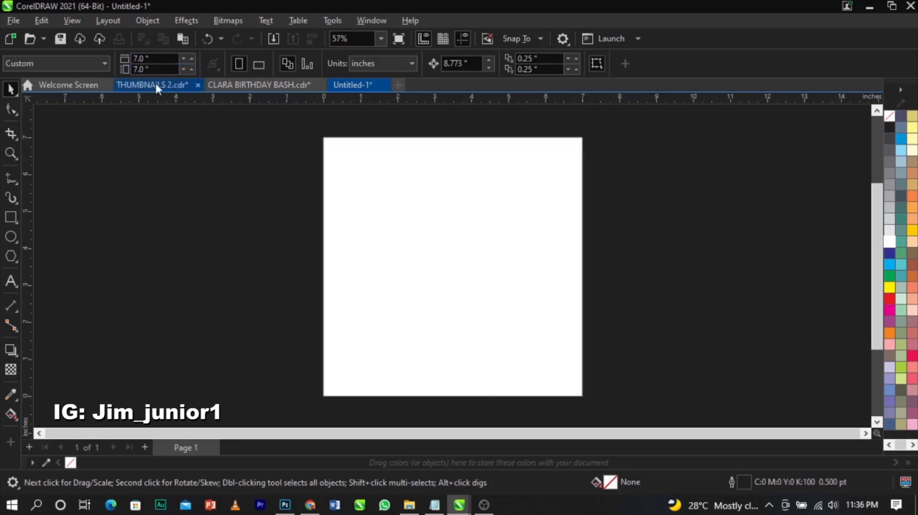
# Draw a rectangle over the page and set its width and height to 7 inches each
pyautogui.click(10, 216)
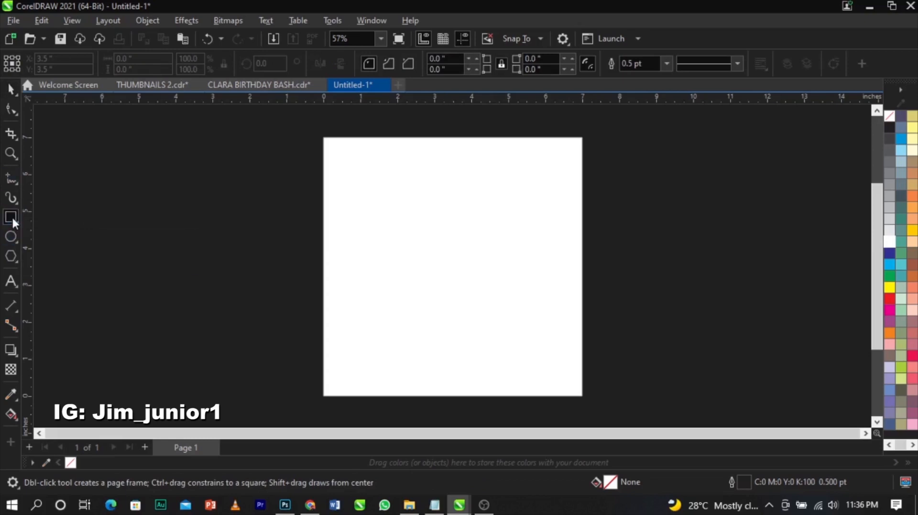
pyautogui.moveTo(325, 142); pyautogui.dragTo(563, 392)
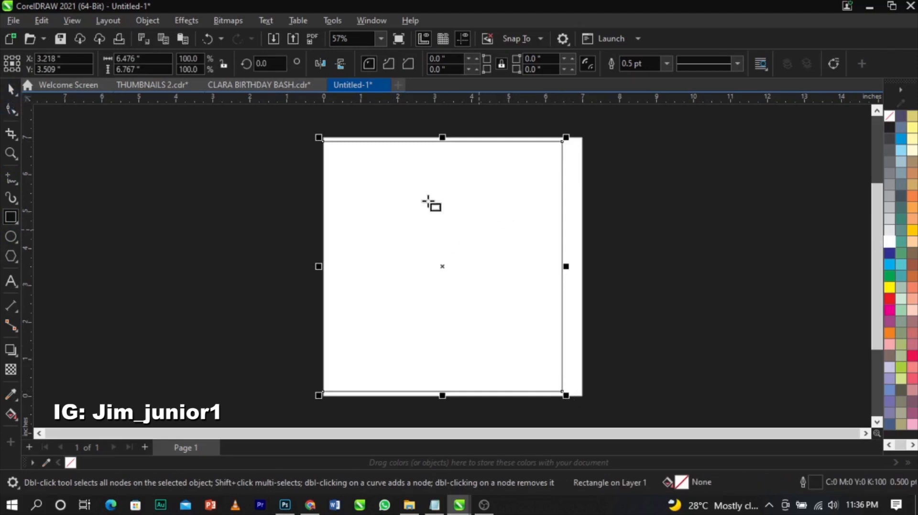
pyautogui.click(157, 57)
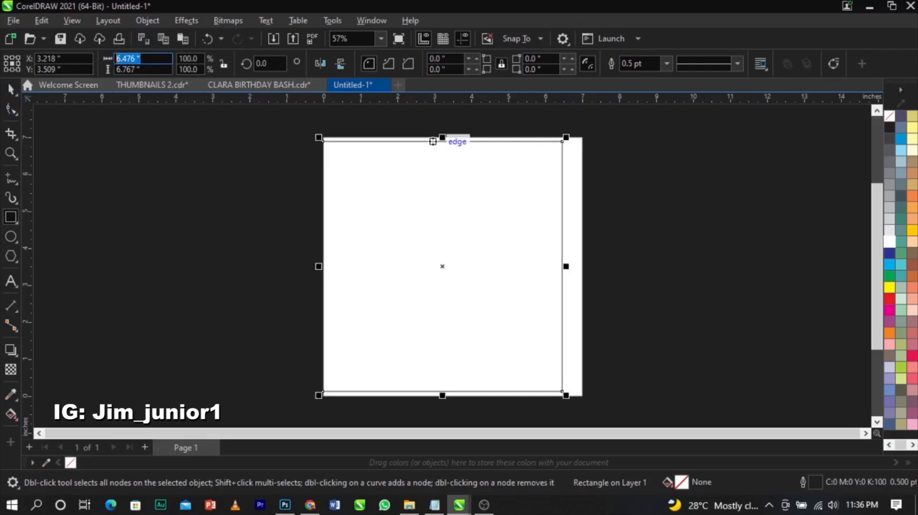
pyautogui.write('7')
pyautogui.press('Tab')
pyautogui.write('7')
pyautogui.press('Return')
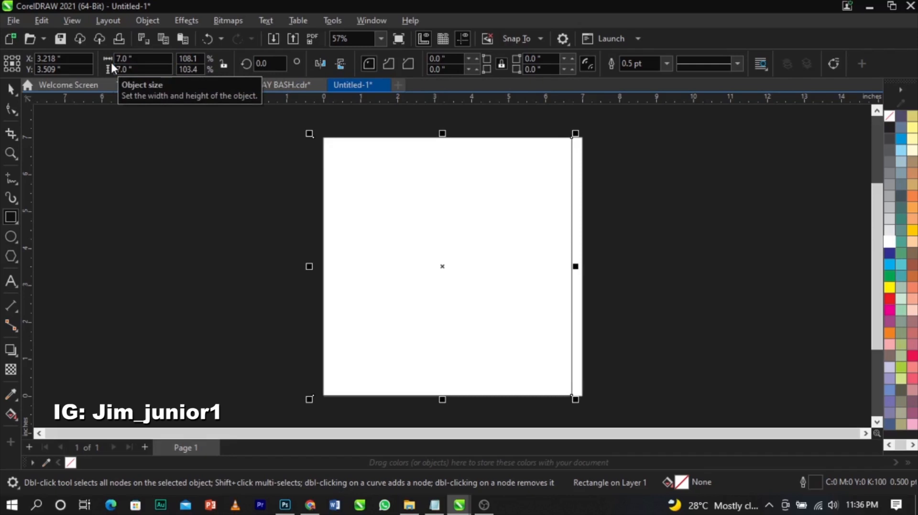
# Centre the 7-inch square on the page
pyautogui.press('p')
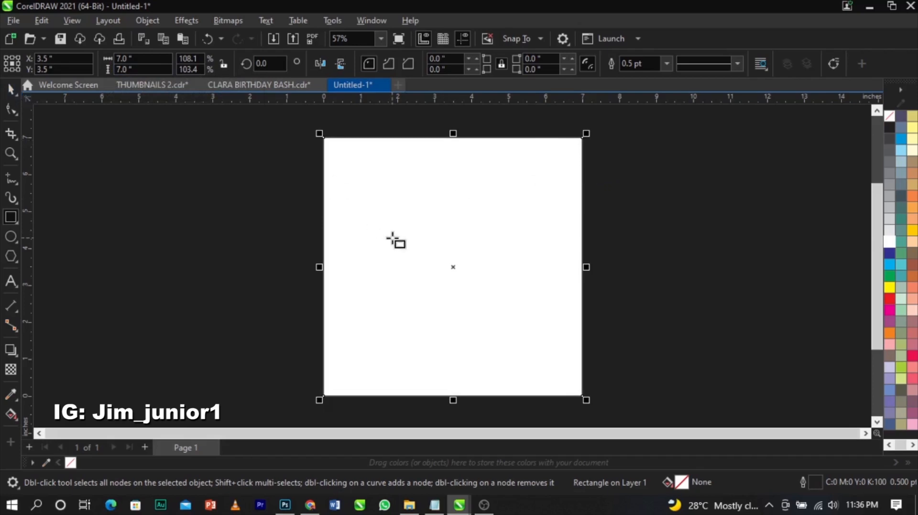
pyautogui.moveTo(454, 268); pyautogui.dragTo(409, 277)
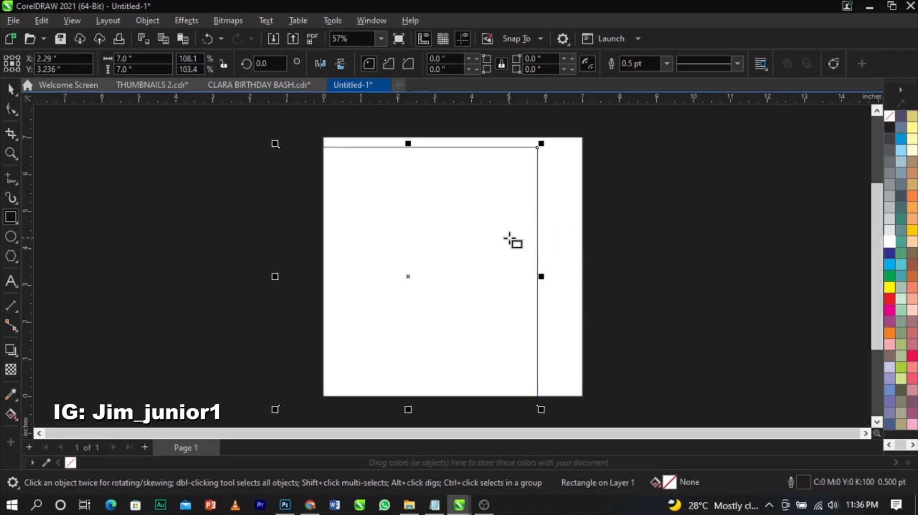
pyautogui.press('p')
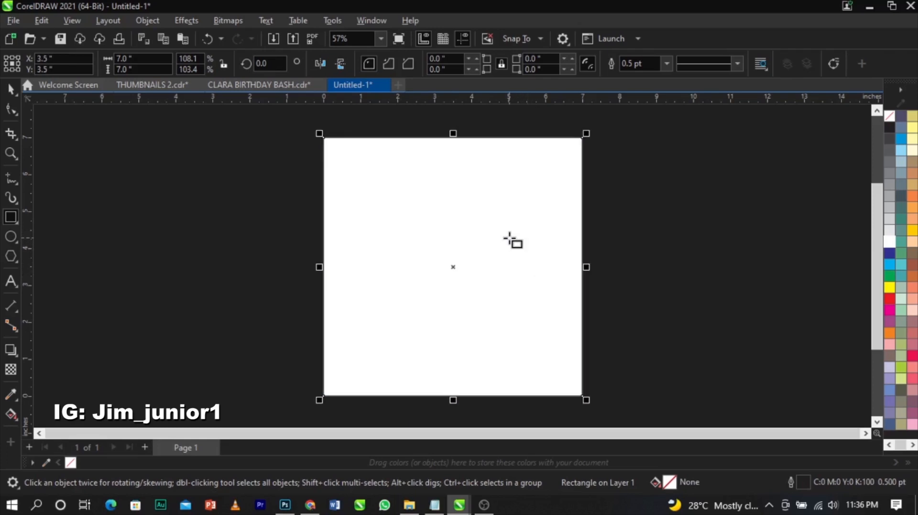
# Remove the square's outline, leave it centred on the page and deselect it
pyautogui.click(10, 91)
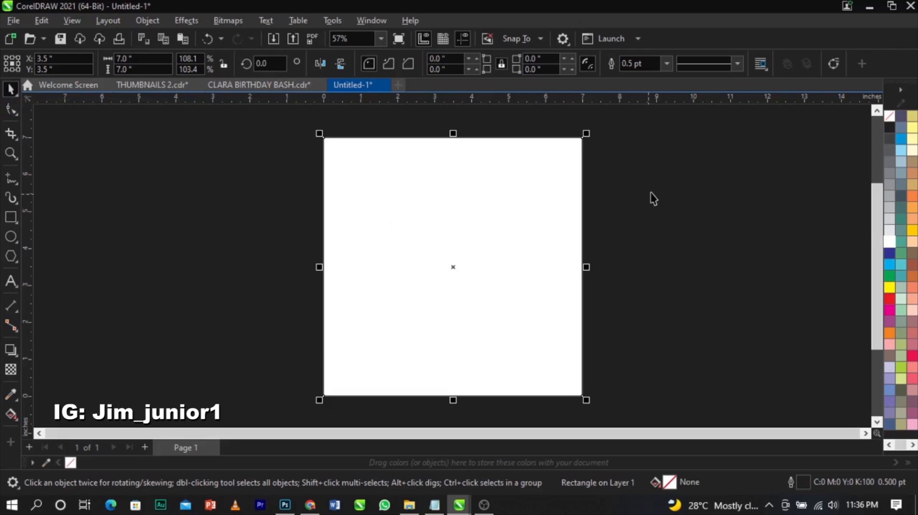
pyautogui.rightClick(892, 119)
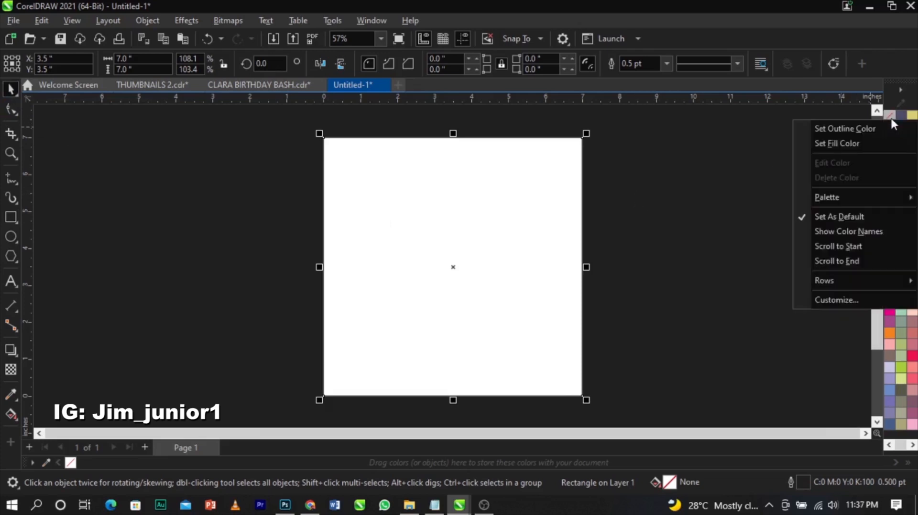
pyautogui.click(875, 128)
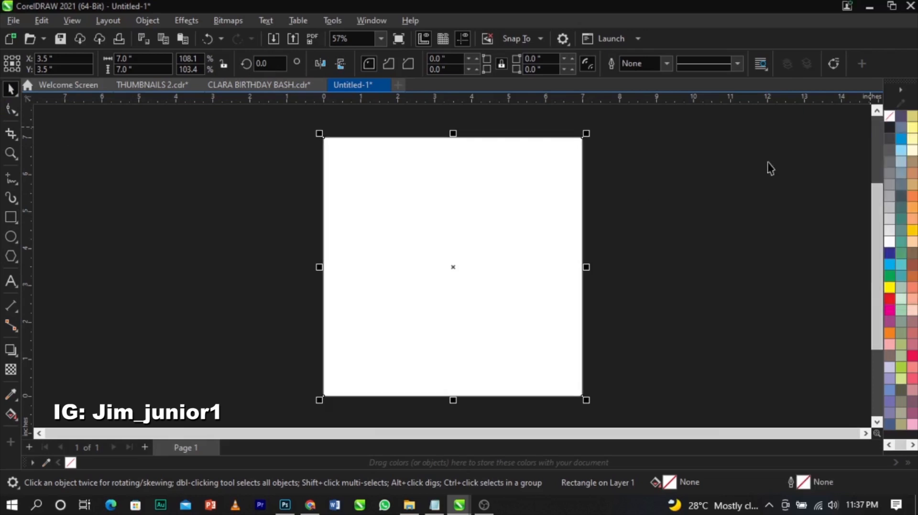
pyautogui.moveTo(576, 246); pyautogui.dragTo(512, 260)
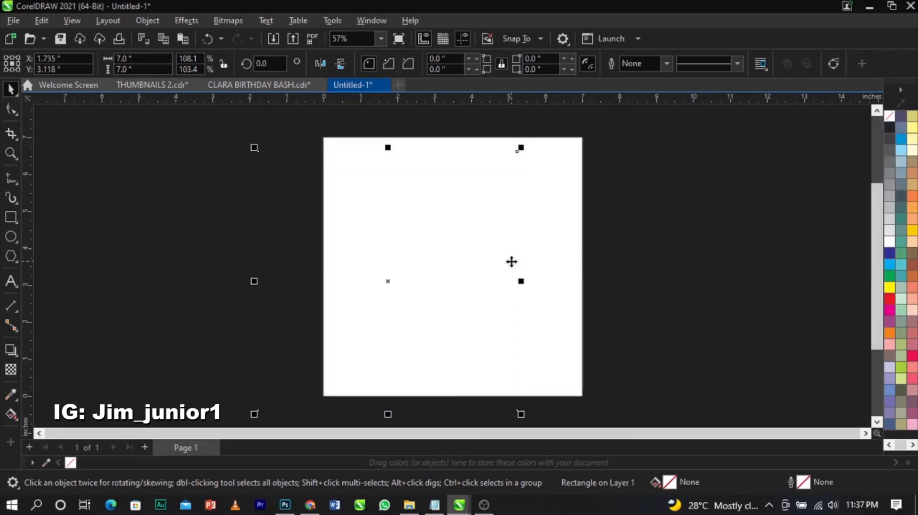
pyautogui.press('p')
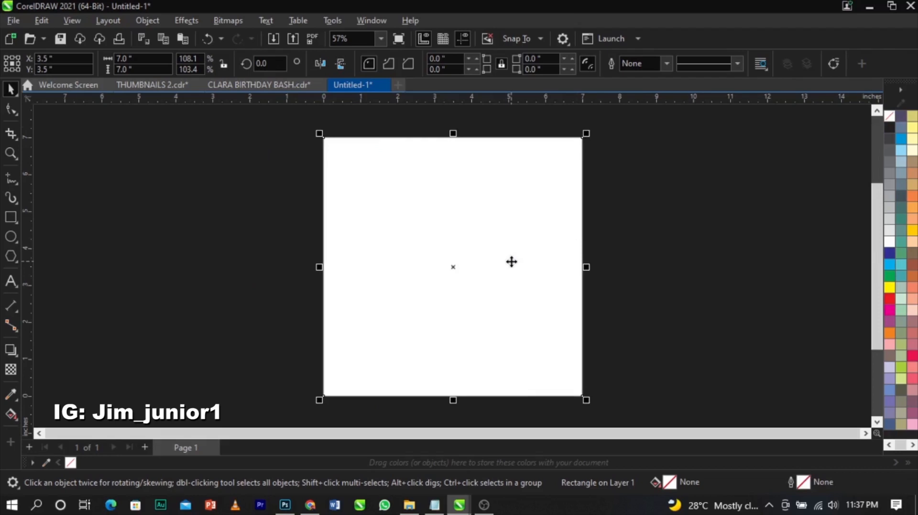
pyautogui.click(637, 245)
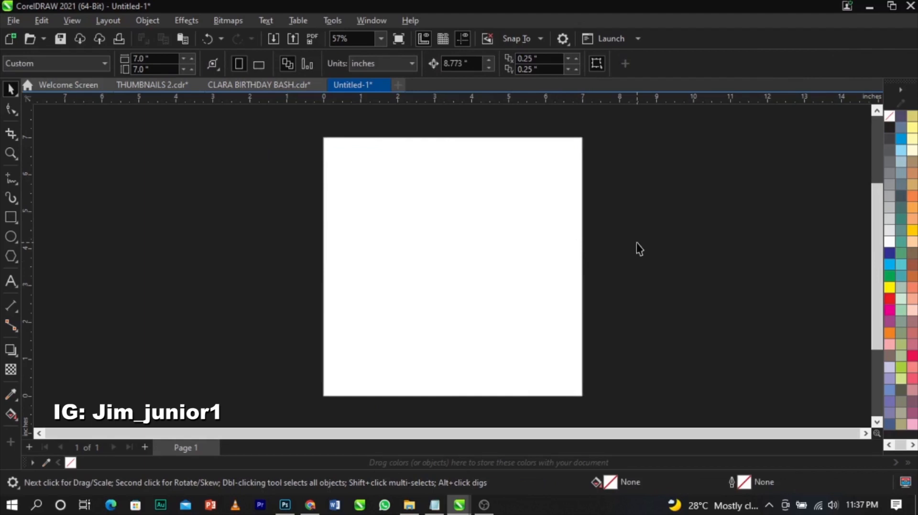
# Start importing files and open the BIRTHDAY BASH folder in Downloads
pyautogui.rightClick(639, 246)
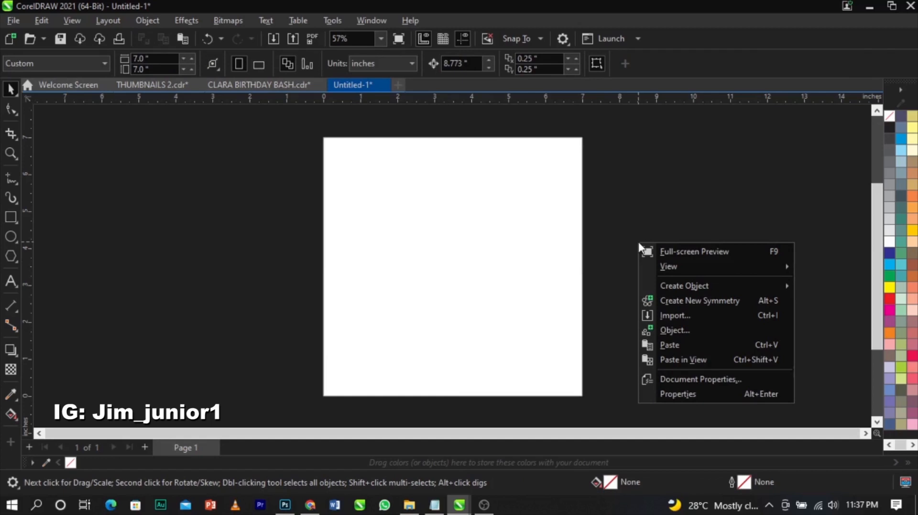
pyautogui.press('Escape')
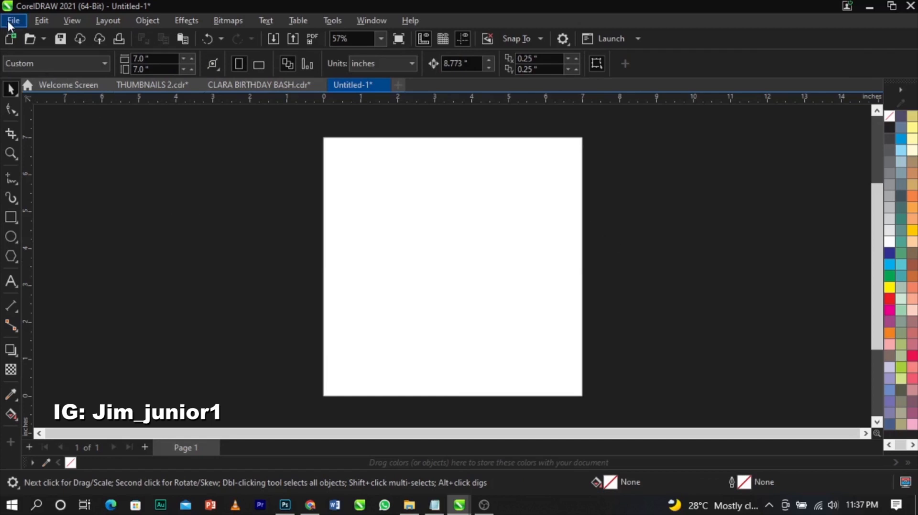
pyautogui.click(10, 21)
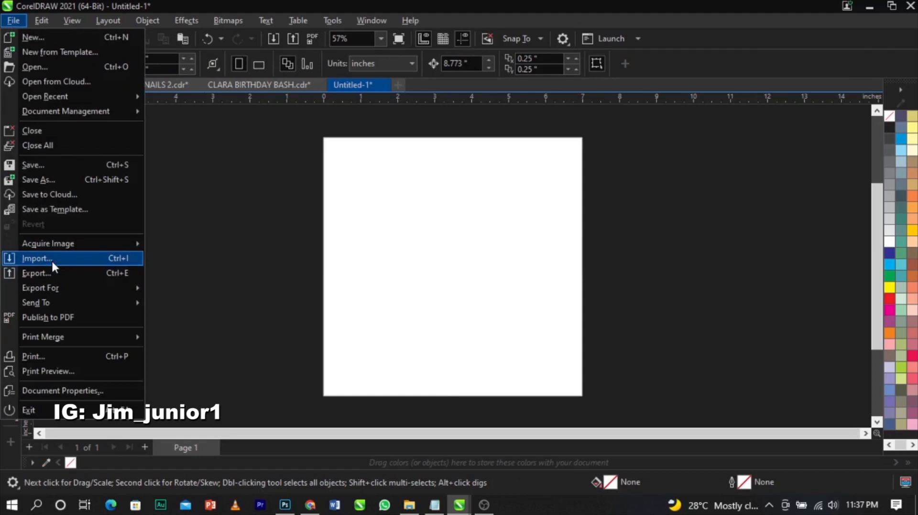
pyautogui.click(52, 261)
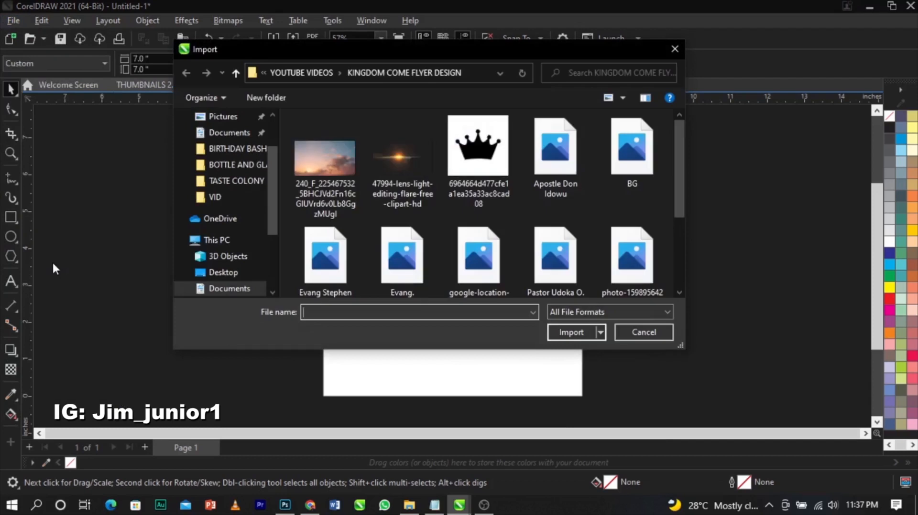
pyautogui.scroll(-1, 219, 287)
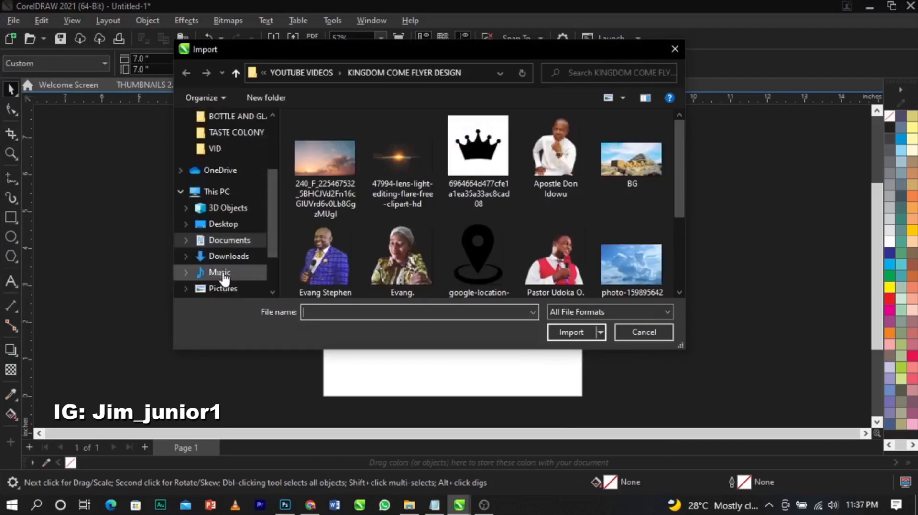
pyautogui.click(228, 261)
pyautogui.scroll(-2, 449, 245)
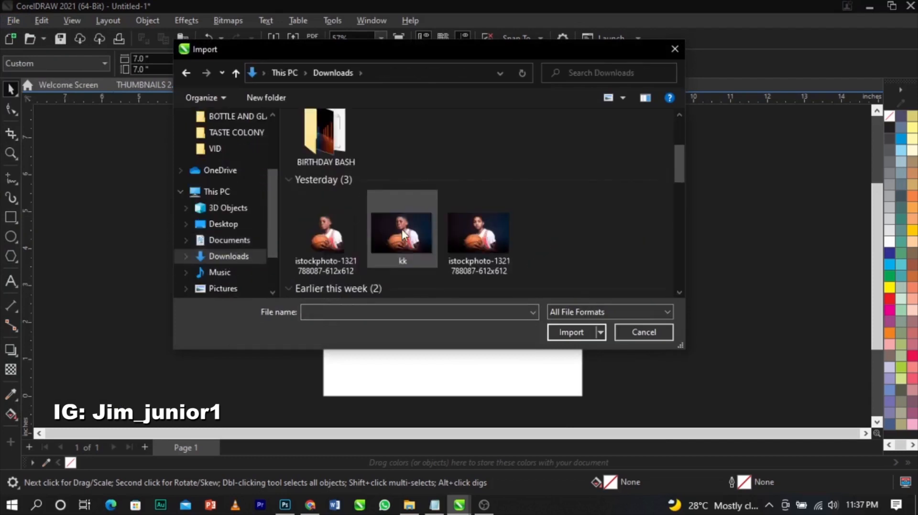
pyautogui.doubleClick(327, 162)
# Import the two lens flares, the cityscape, the glow effect, IMG-20220509-WA0042, neon and z images together
pyautogui.click(321, 173)
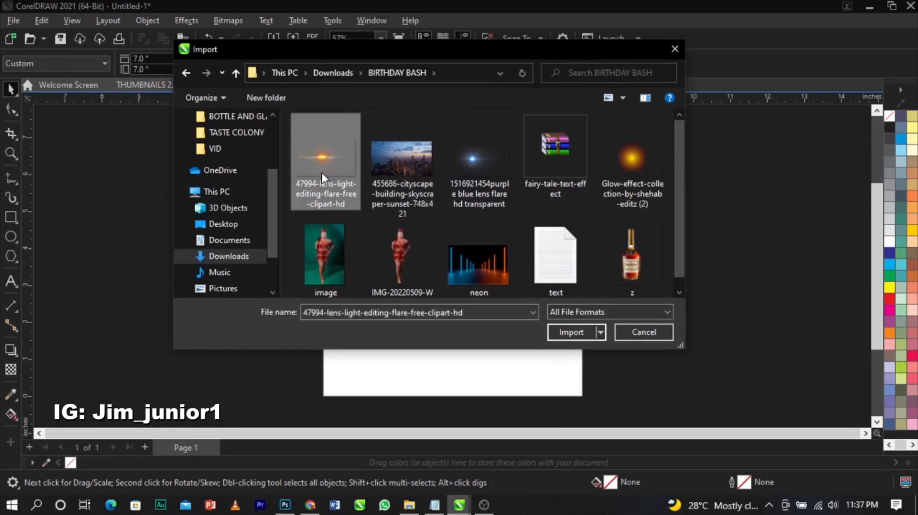
pyautogui.keyDown('ctrl'); pyautogui.click(412, 176); pyautogui.keyUp('ctrl')
pyautogui.keyDown('ctrl'); pyautogui.click(476, 163); pyautogui.keyUp('ctrl')
pyautogui.keyDown('ctrl'); pyautogui.click(612, 163); pyautogui.keyUp('ctrl')
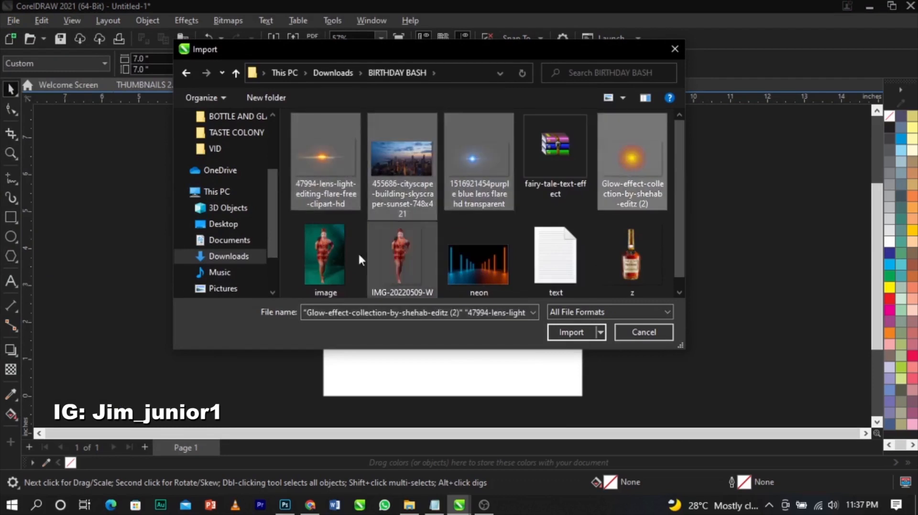
pyautogui.keyDown('ctrl'); pyautogui.click(335, 252); pyautogui.keyUp('ctrl')
pyautogui.keyDown('ctrl'); pyautogui.click(356, 253); pyautogui.keyUp('ctrl')
pyautogui.keyDown('ctrl'); pyautogui.click(389, 253); pyautogui.keyUp('ctrl')
pyautogui.keyDown('ctrl'); pyautogui.click(479, 253); pyautogui.keyUp('ctrl')
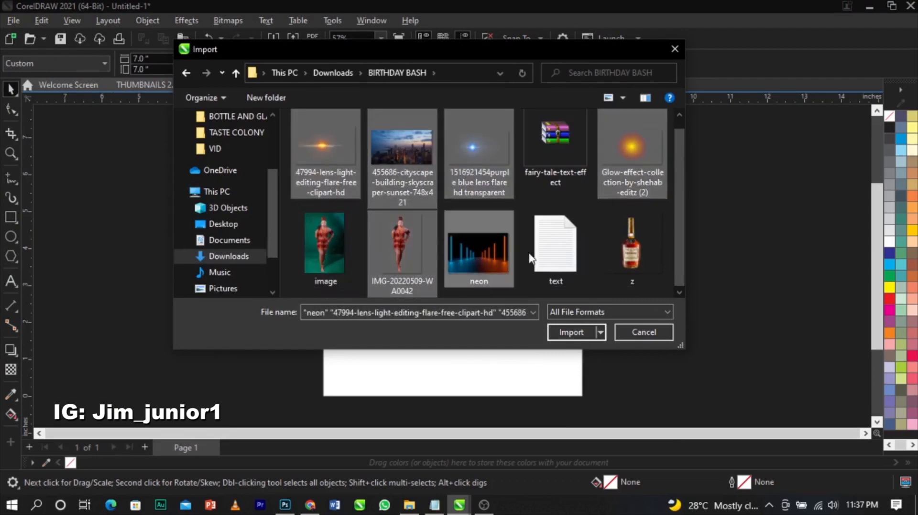
pyautogui.keyDown('ctrl'); pyautogui.click(635, 256); pyautogui.keyUp('ctrl')
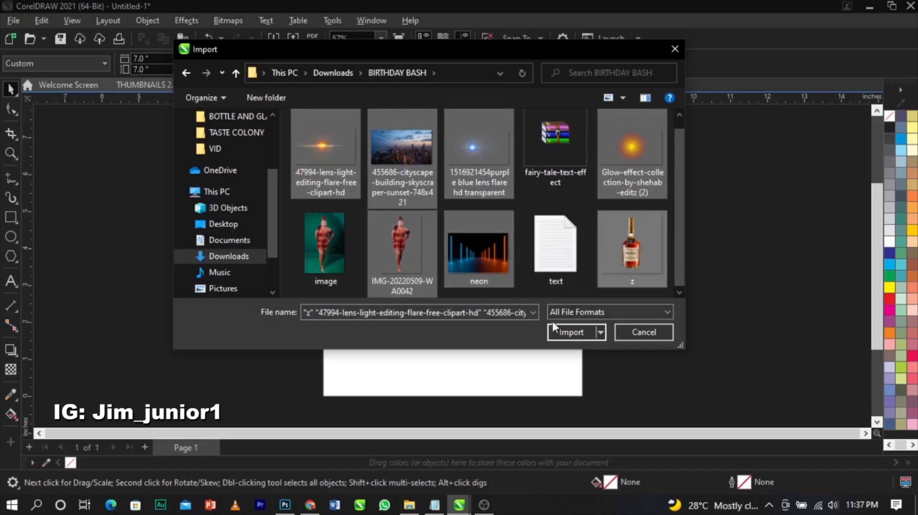
pyautogui.click(569, 333)
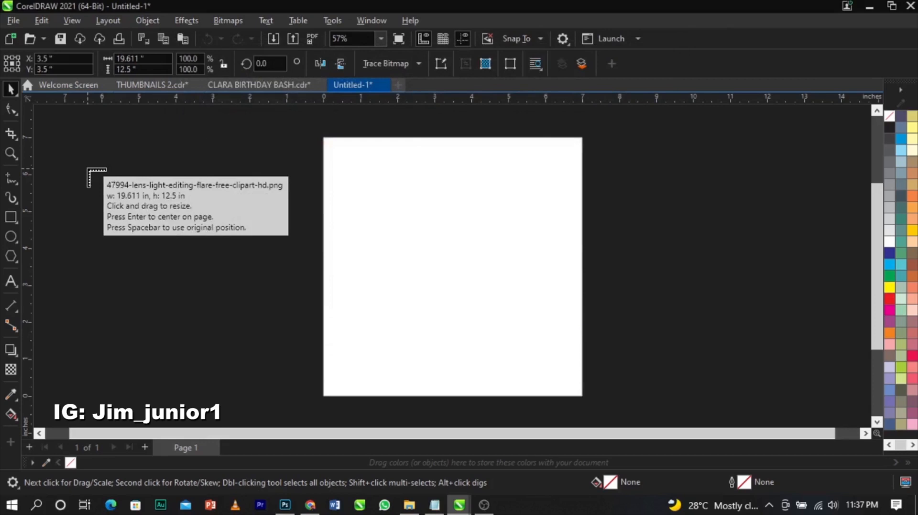
# Place the seven imported images at small sizes on the empty area to the left of the page
pyautogui.moveTo(87, 170); pyautogui.dragTo(158, 215)
pyautogui.click(119, 259)
pyautogui.click(134, 307)
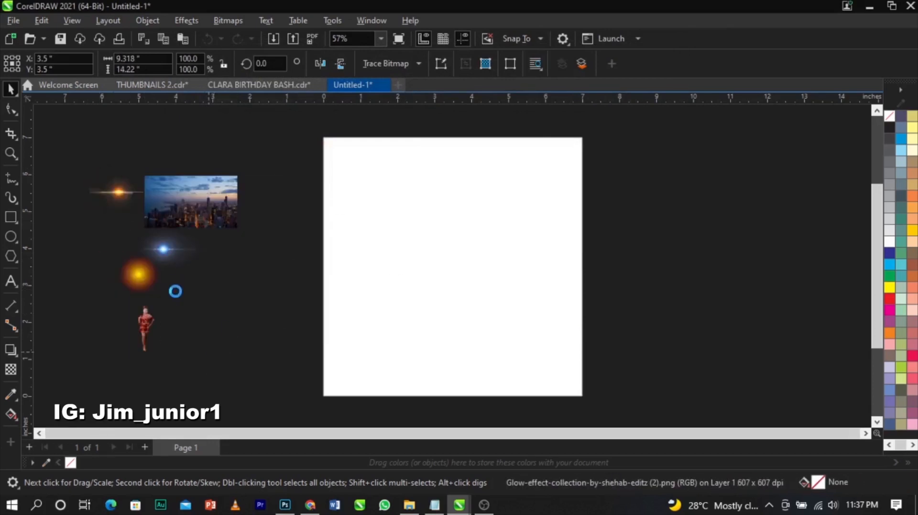
pyautogui.click(175, 289)
pyautogui.click(233, 262)
pyautogui.moveTo(249, 246); pyautogui.dragTo(306, 310)
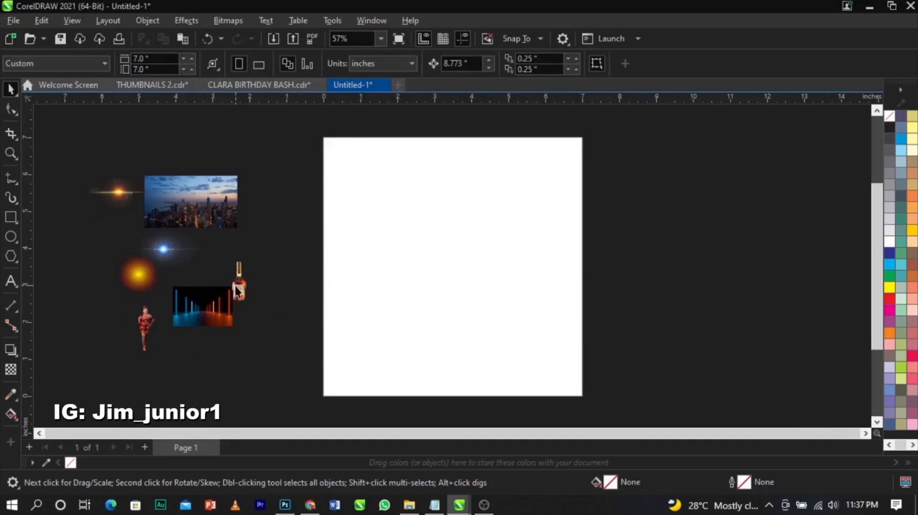
# Move the bottle image to the left of the blue flare and the woman's picture between the flare and the page
pyautogui.moveTo(238, 287); pyautogui.dragTo(112, 258)
pyautogui.moveTo(142, 334); pyautogui.dragTo(261, 262)
pyautogui.click(292, 232)
pyautogui.click(271, 248)
pyautogui.click(526, 275)
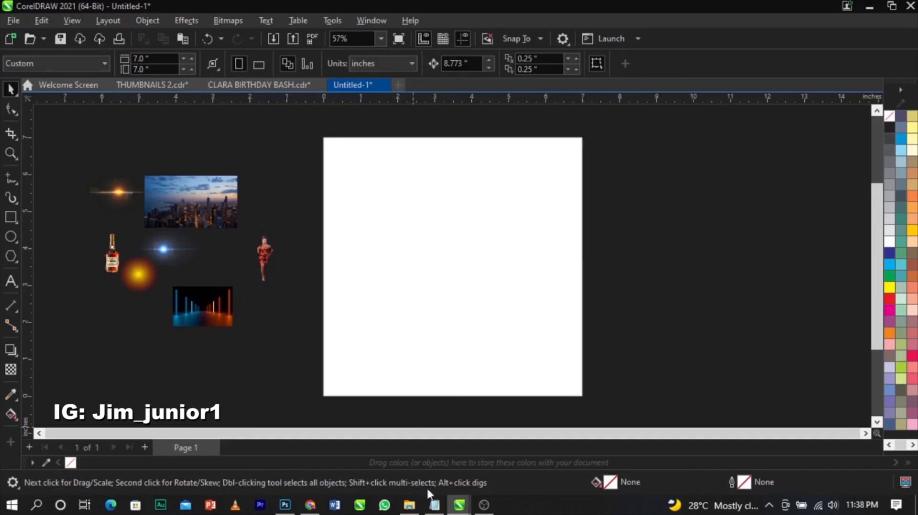
# Switch to the Notepad file with the flyer text, select all of its text and return to CorelDRAW
pyautogui.click(435, 506)
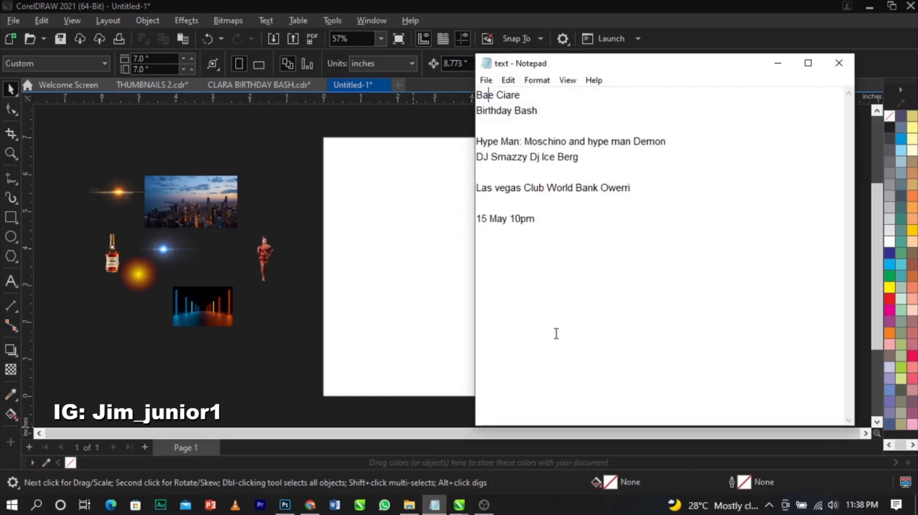
pyautogui.hotkey('ctrl', 'a')
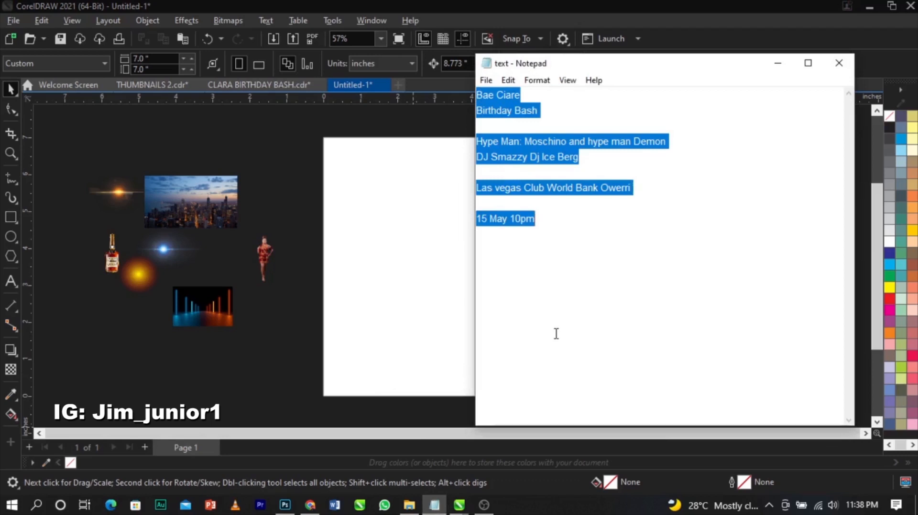
pyautogui.click(238, 356)
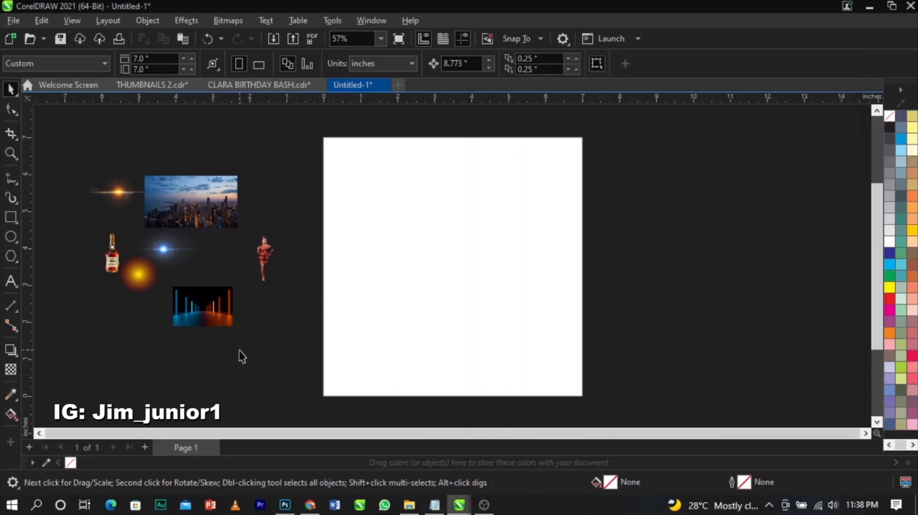
# Paste the copied flyer text as artistic text on the empty area to the right of the page and fill it white
pyautogui.click(10, 282)
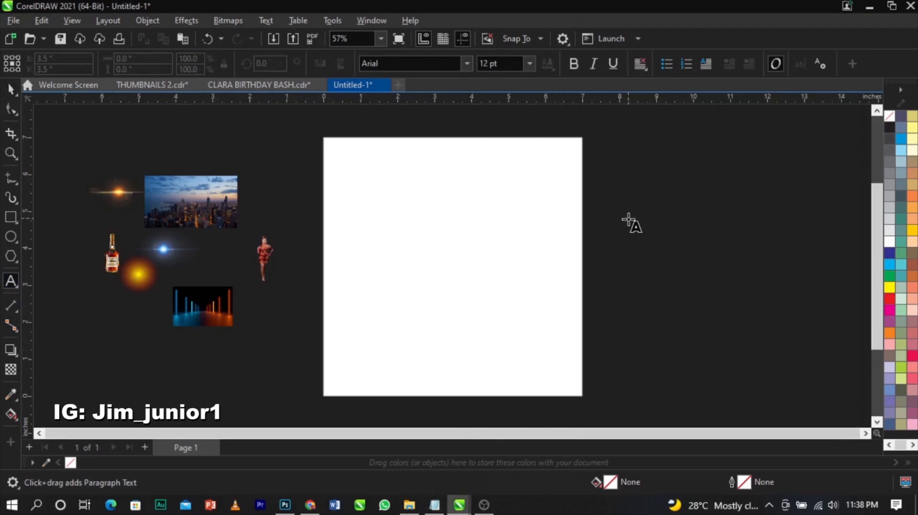
pyautogui.click(627, 217)
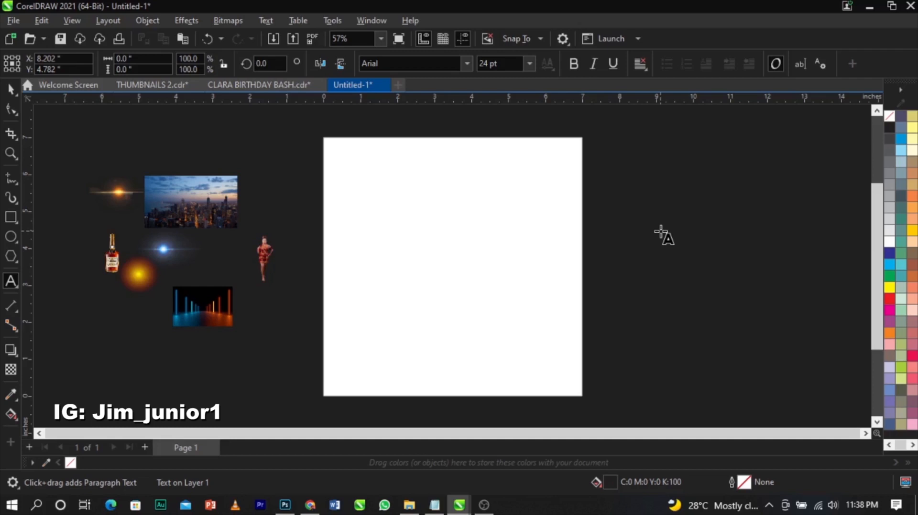
pyautogui.hotkey('ctrl', 'v')
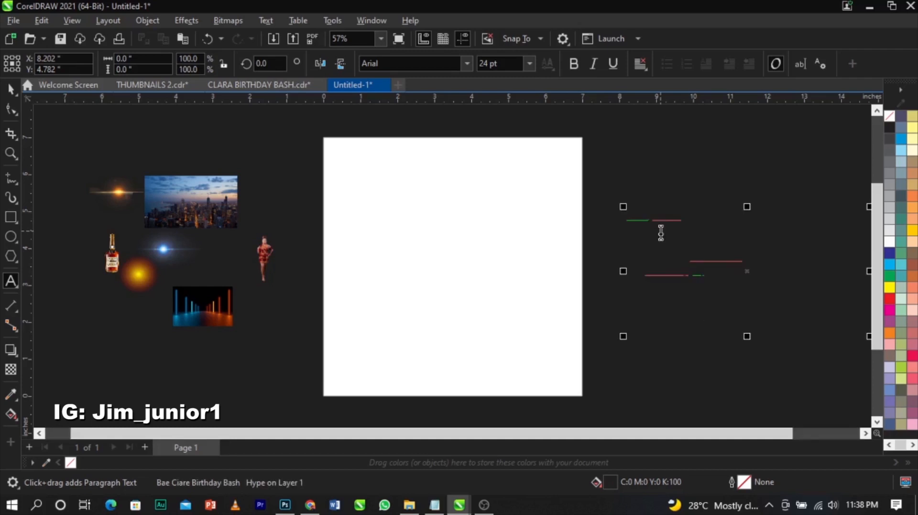
pyautogui.hotkey('ctrl', 'space')
pyautogui.moveTo(748, 271); pyautogui.dragTo(734, 271)
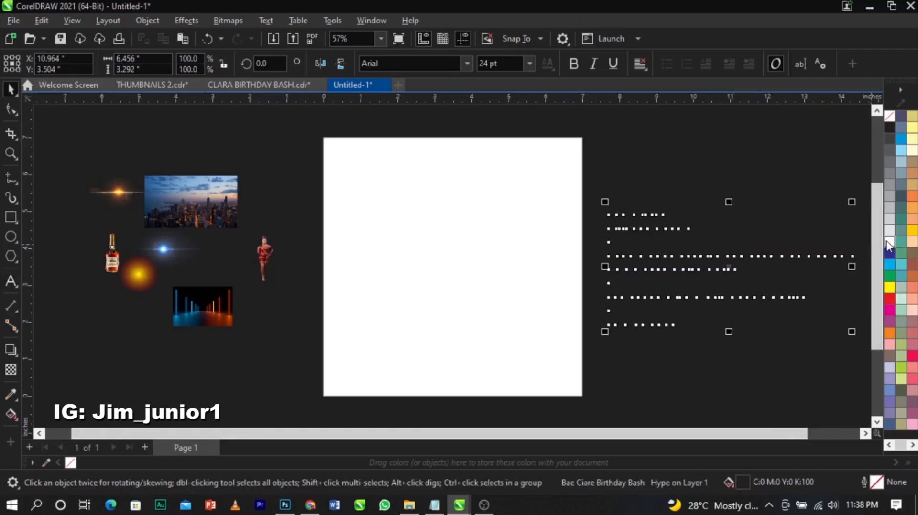
pyautogui.click(893, 243)
pyautogui.click(770, 189)
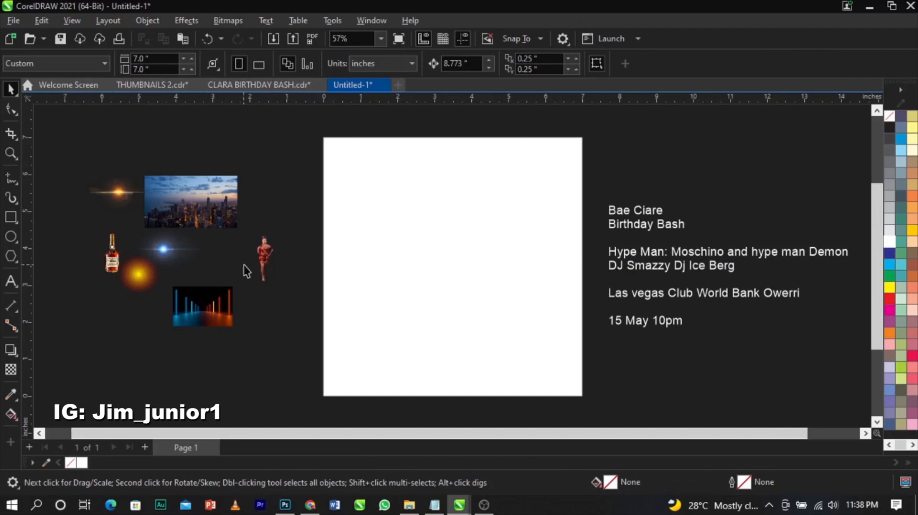
# Enlarge the neon image to about 10.97 × 7.33 inches over the page and move the text block clear of it
pyautogui.click(232, 292)
pyautogui.moveTo(237, 283); pyautogui.dragTo(438, 148)
pyautogui.moveTo(279, 259); pyautogui.dragTo(360, 258)
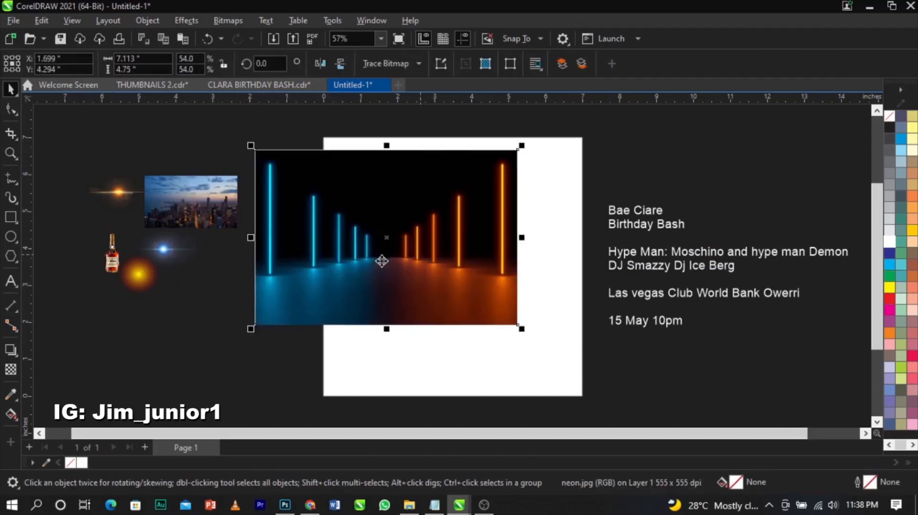
pyautogui.moveTo(523, 330); pyautogui.dragTo(654, 408)
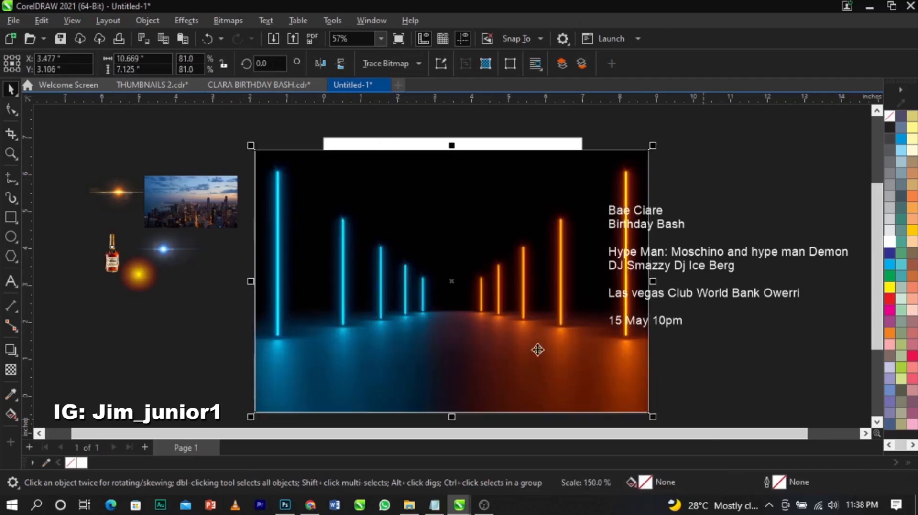
pyautogui.moveTo(533, 334); pyautogui.dragTo(536, 313)
pyautogui.moveTo(657, 398)
pyautogui.mouseDown()
pyautogui.moveTo(678, 414)
pyautogui.moveTo(667, 405)
pyautogui.mouseUp()
pyautogui.click(701, 295)
pyautogui.moveTo(701, 295); pyautogui.dragTo(777, 285)
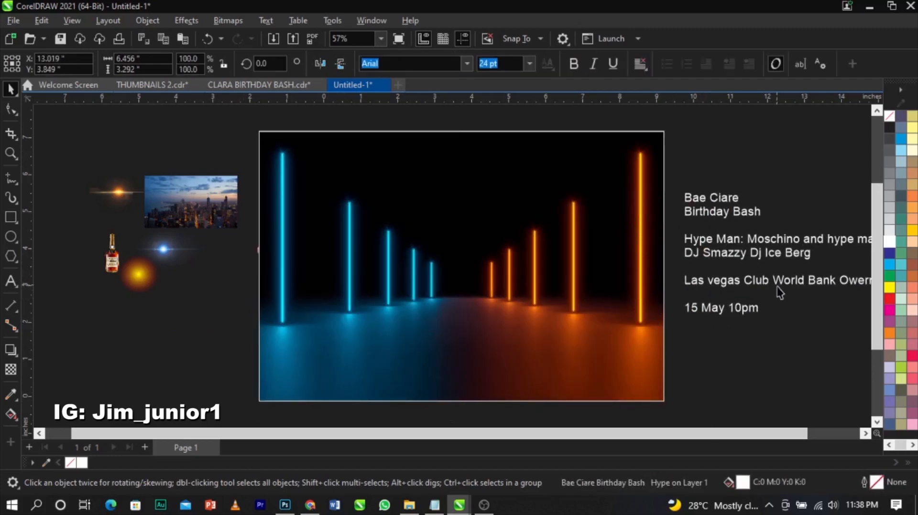
# Shift the neon image down to expose the page's white rectangle and PowerClip the image inside that rectangle
pyautogui.click(508, 180)
pyautogui.moveTo(518, 149); pyautogui.dragTo(527, 218)
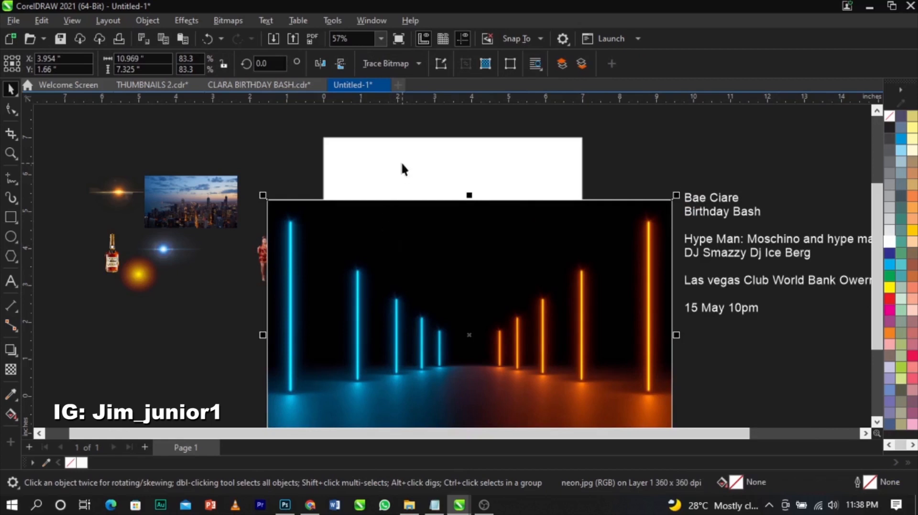
pyautogui.rightClick(428, 237)
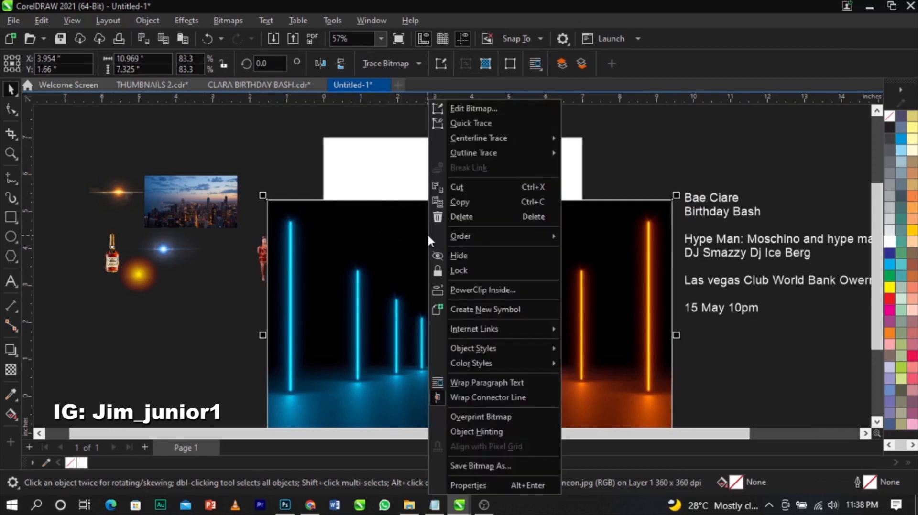
pyautogui.click(467, 287)
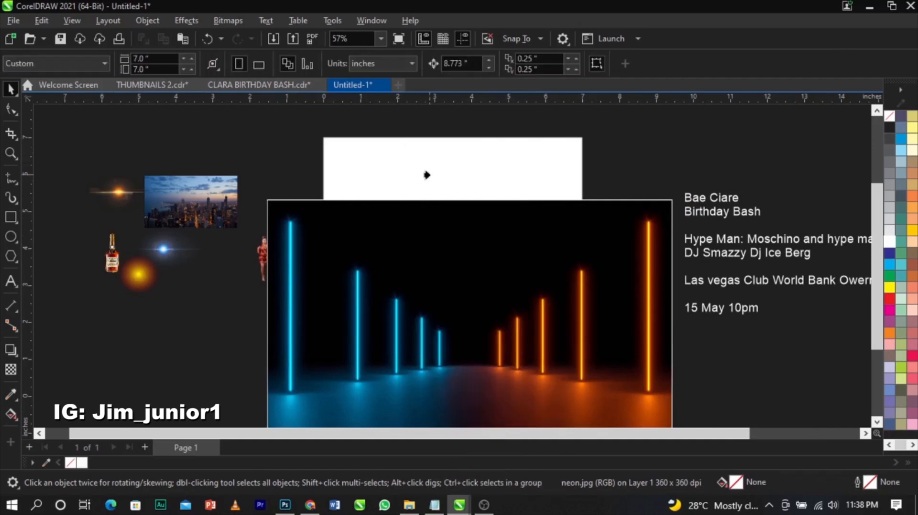
pyautogui.click(443, 163)
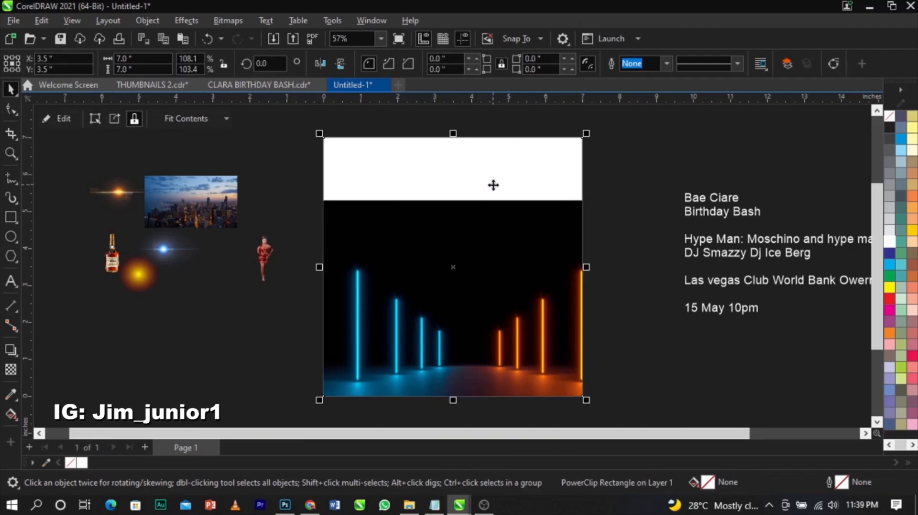
# Open the contents of the page rectangle's PowerClip for editing
pyautogui.click(612, 256)
pyautogui.click(541, 261)
pyautogui.click(602, 261)
pyautogui.click(528, 263)
pyautogui.rightClick(533, 263)
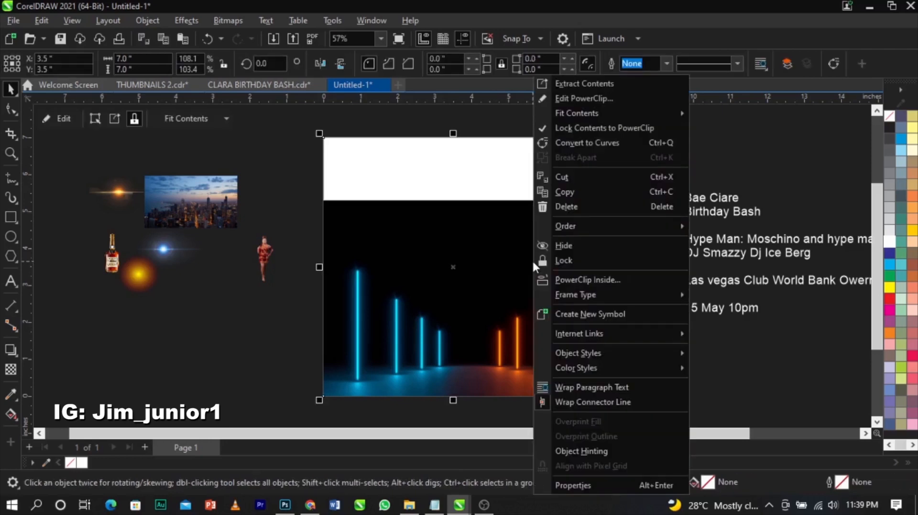
pyautogui.click(574, 95)
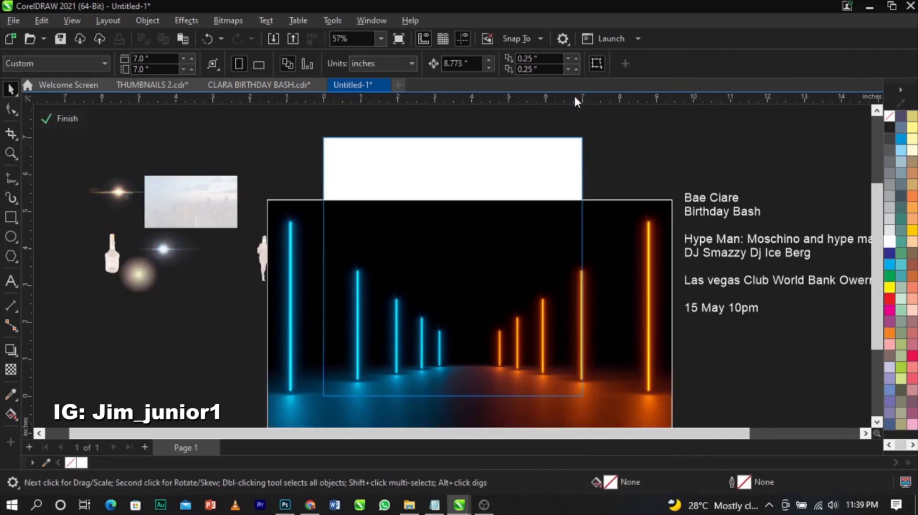
# Reposition the neon image so that it covers the whole PowerClip frame, roughly centred on it
pyautogui.scroll(-2, 424, 206)
pyautogui.click(385, 277)
pyautogui.moveTo(385, 277); pyautogui.dragTo(559, 238)
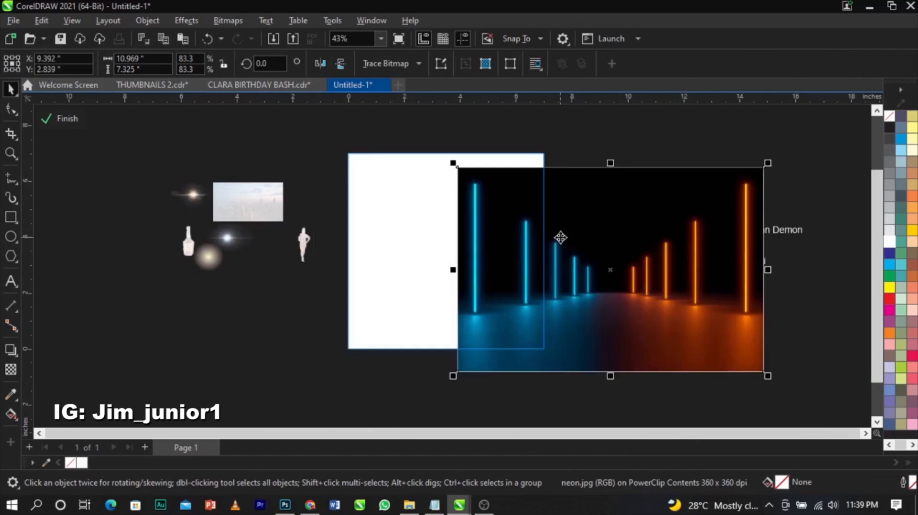
pyautogui.moveTo(115, 148); pyautogui.dragTo(392, 359)
pyautogui.moveTo(626, 279); pyautogui.dragTo(466, 262)
pyautogui.moveTo(535, 306); pyautogui.dragTo(534, 306)
pyautogui.moveTo(584, 344); pyautogui.dragTo(578, 344)
pyautogui.scroll(3, 522, 290)
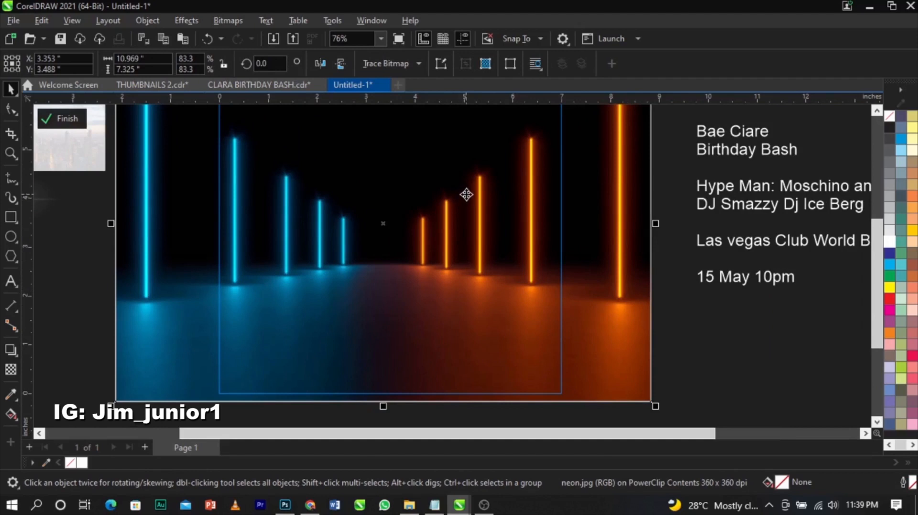
# Apply a Gaussian Blur with a radius of 92.5 pixels to the neon image
pyautogui.click(175, 20)
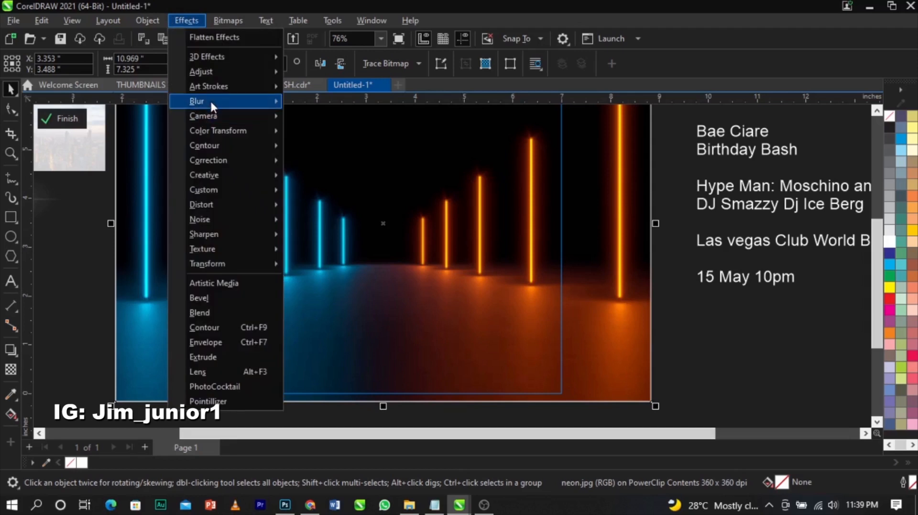
pyautogui.moveTo(211, 103)
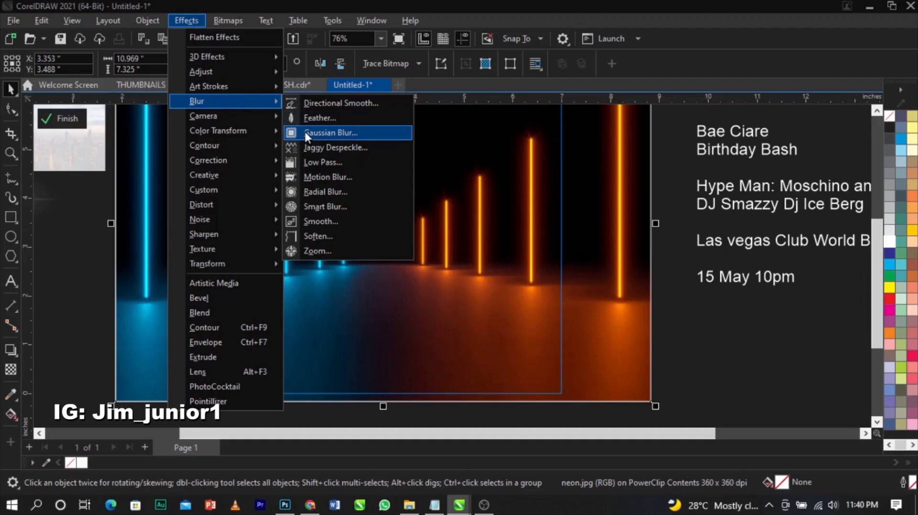
pyautogui.moveTo(228, 22)
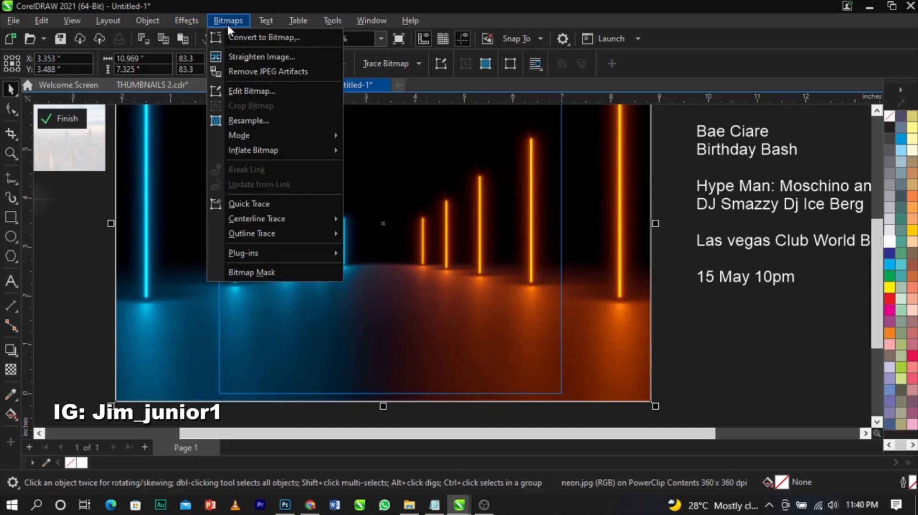
pyautogui.moveTo(184, 20)
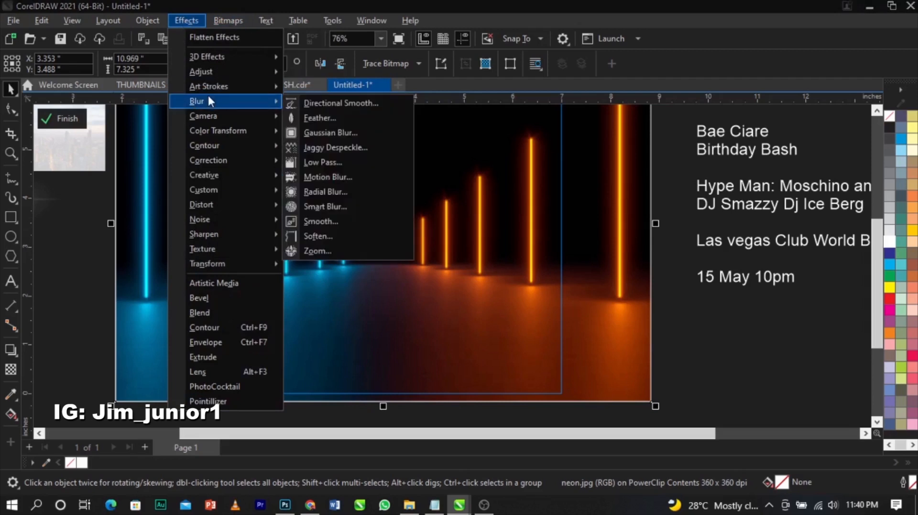
pyautogui.click(336, 132)
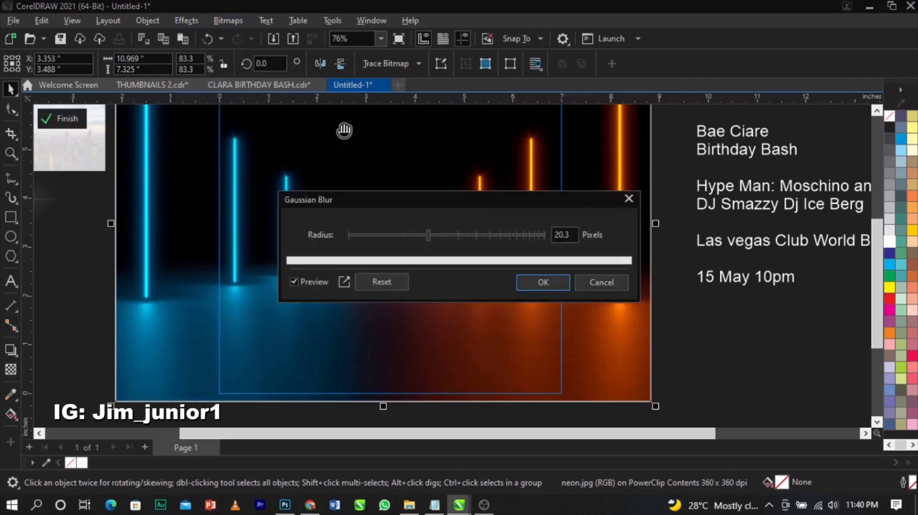
pyautogui.moveTo(423, 199); pyautogui.dragTo(676, 144)
pyautogui.click(705, 173)
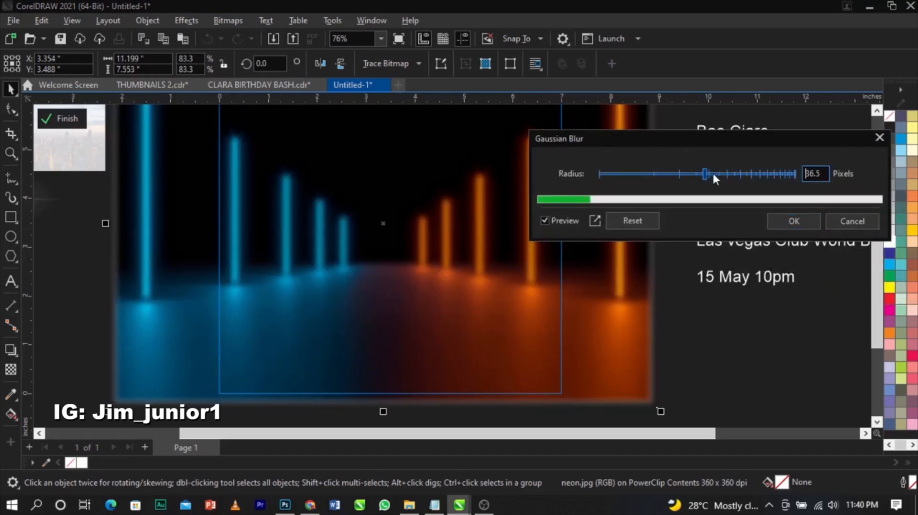
pyautogui.click(721, 176)
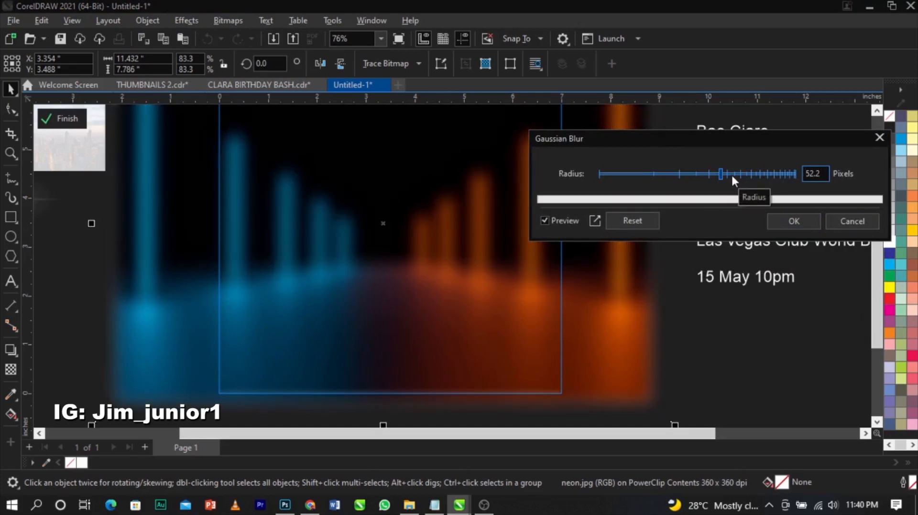
pyautogui.moveTo(736, 170); pyautogui.dragTo(747, 169)
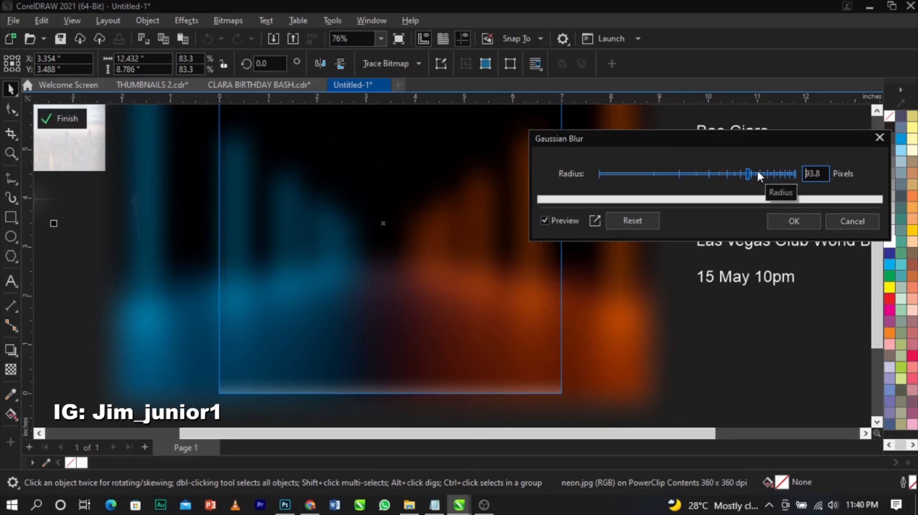
pyautogui.click(741, 175)
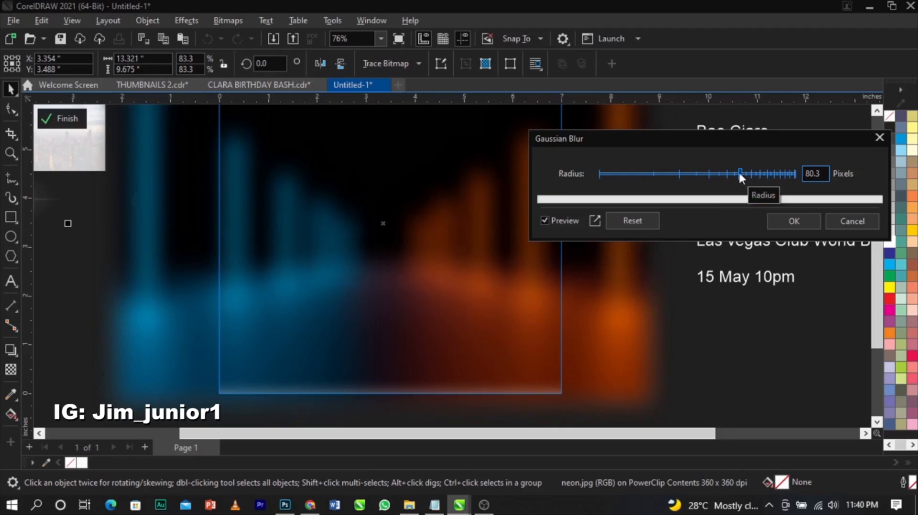
pyautogui.click(737, 173)
pyautogui.moveTo(738, 173); pyautogui.dragTo(747, 174)
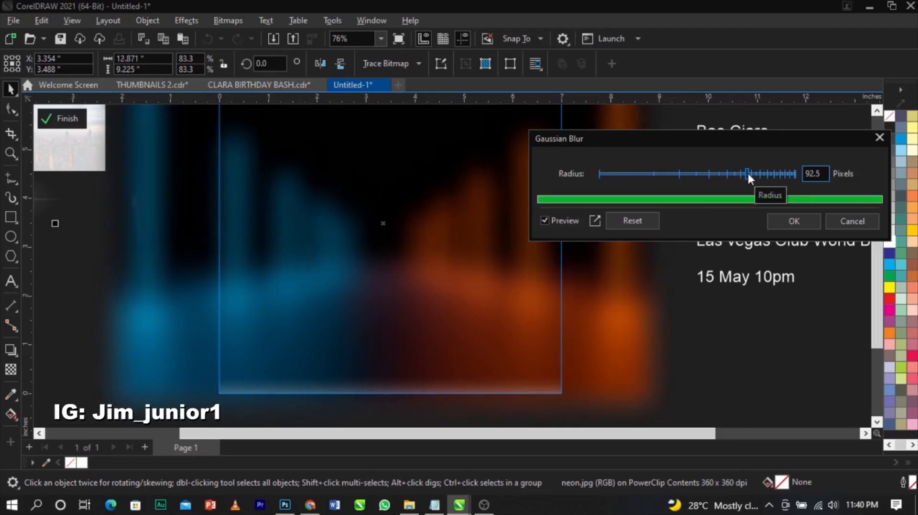
pyautogui.click(772, 223)
# Enlarge the blurred neon image to about 14.79 × 10.73 inches about its centre and finish editing the PowerClip
pyautogui.scroll(-2, 514, 231)
pyautogui.scroll(-2, 513, 231)
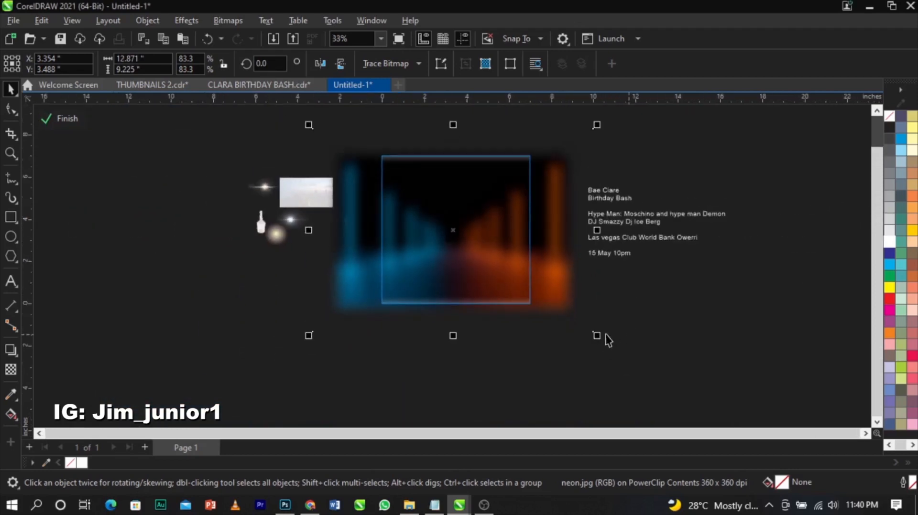
pyautogui.moveTo(600, 338); pyautogui.dragTo(616, 352)
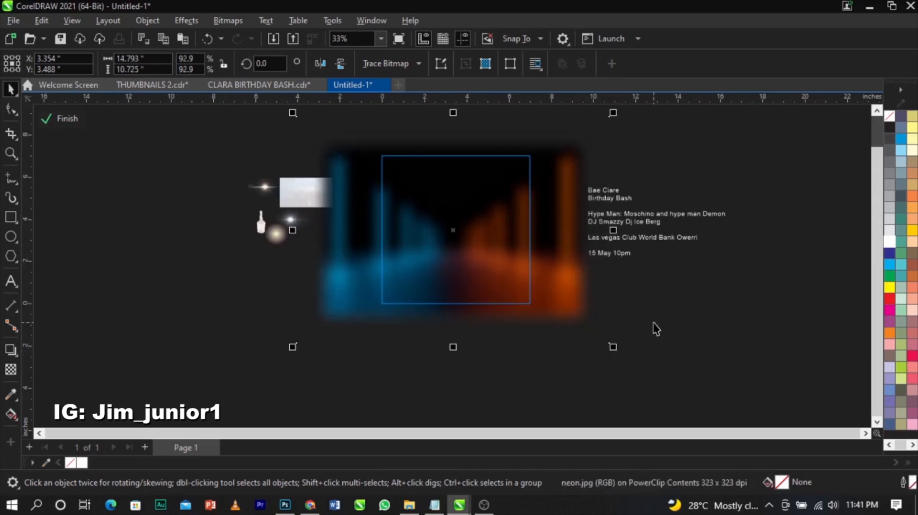
pyautogui.click(65, 116)
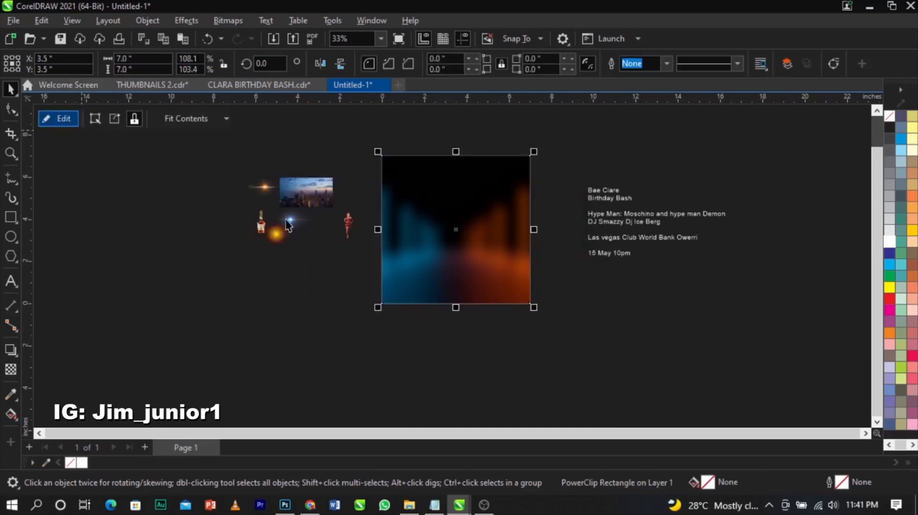
pyautogui.scroll(2, 471, 235)
pyautogui.click(636, 307)
# Enlarge the woman's picture to about 3.55 × 5.41 inches and place it at the lower middle of the page
pyautogui.scroll(-1, 430, 256)
pyautogui.scroll(1, 449, 225)
pyautogui.scroll(-1, 480, 178)
pyautogui.scroll(1, 539, 234)
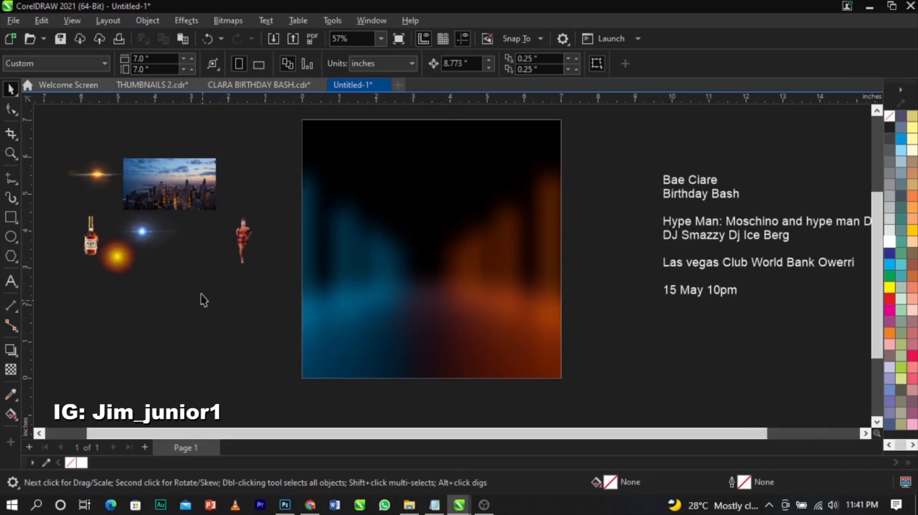
pyautogui.click(252, 252)
pyautogui.moveTo(264, 211); pyautogui.dragTo(340, 156)
pyautogui.moveTo(290, 198); pyautogui.dragTo(434, 309)
pyautogui.scroll(-1, 377, 221)
pyautogui.scroll(1, 458, 291)
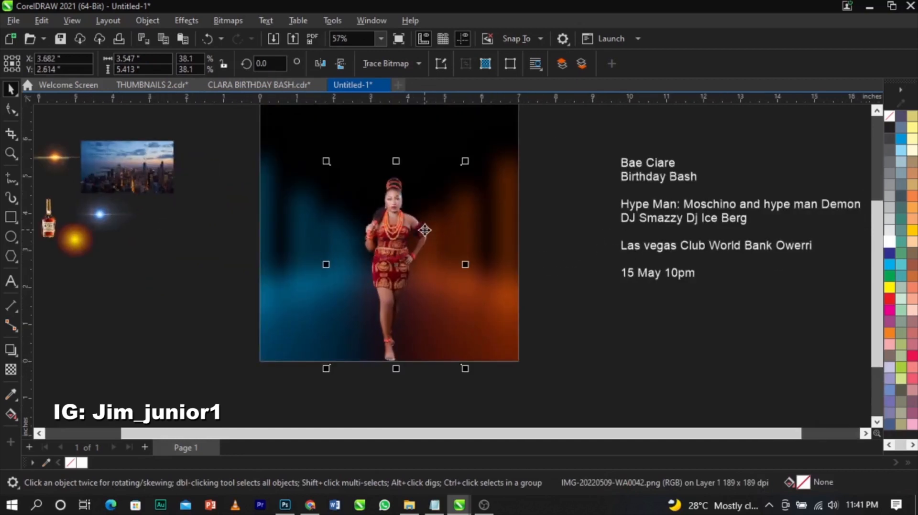
# PowerClip the woman's picture inside the page rectangle with the blurred background
pyautogui.rightClick(425, 230)
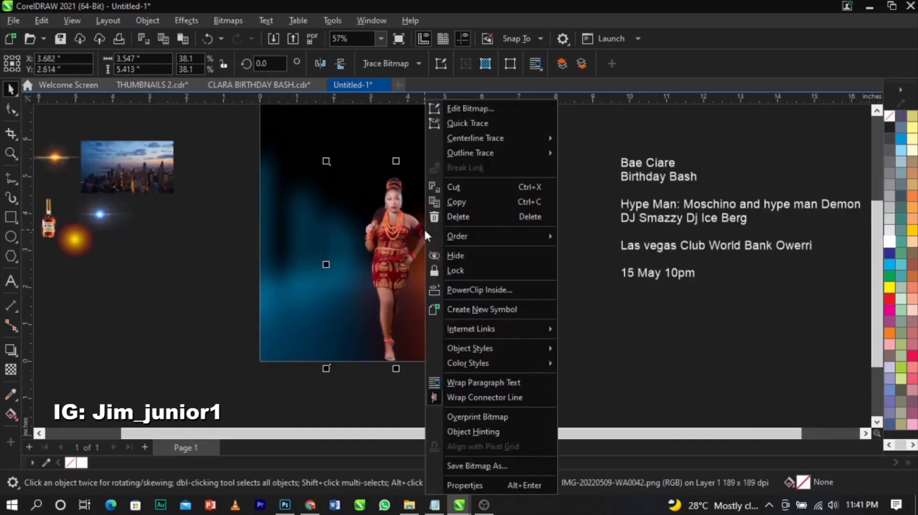
pyautogui.click(463, 291)
pyautogui.click(454, 208)
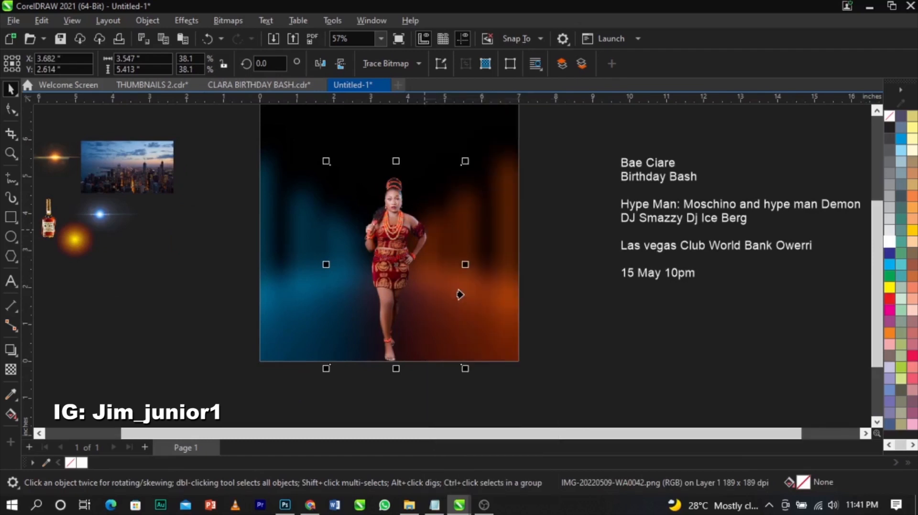
pyautogui.press('Escape')
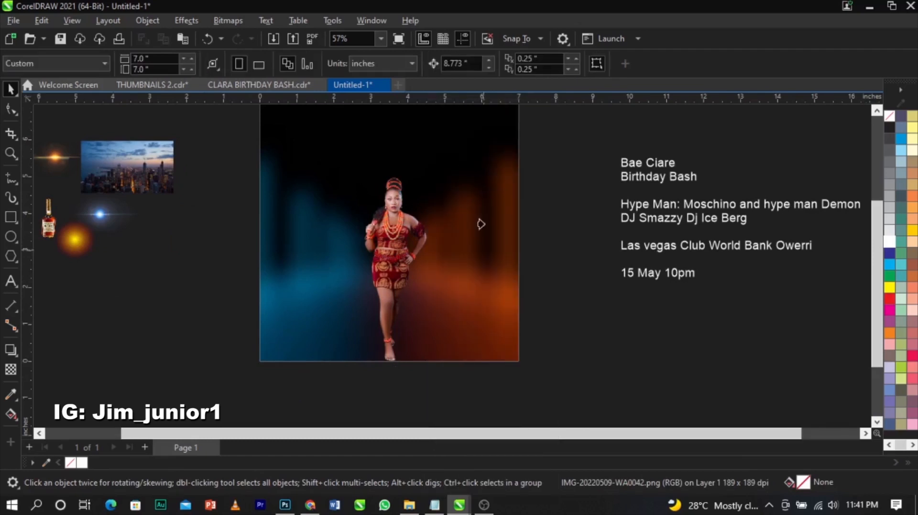
pyautogui.click(477, 150)
pyautogui.scroll(-1, 481, 148)
pyautogui.scroll(1, 445, 176)
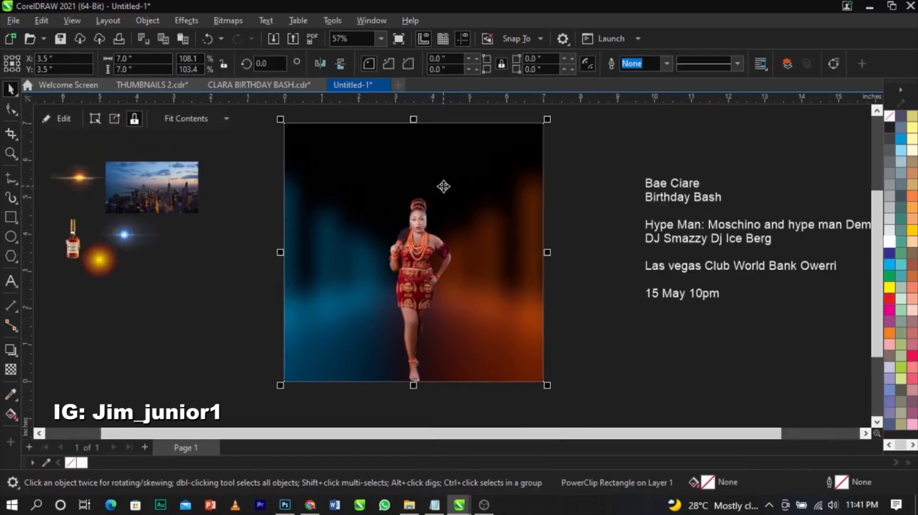
# Open the page's PowerClip for editing and enlarge the woman's picture to about 11.84 × 18.08 inches, with her upper body over the page
pyautogui.click(588, 299)
pyautogui.click(410, 265)
pyautogui.rightClick(409, 264)
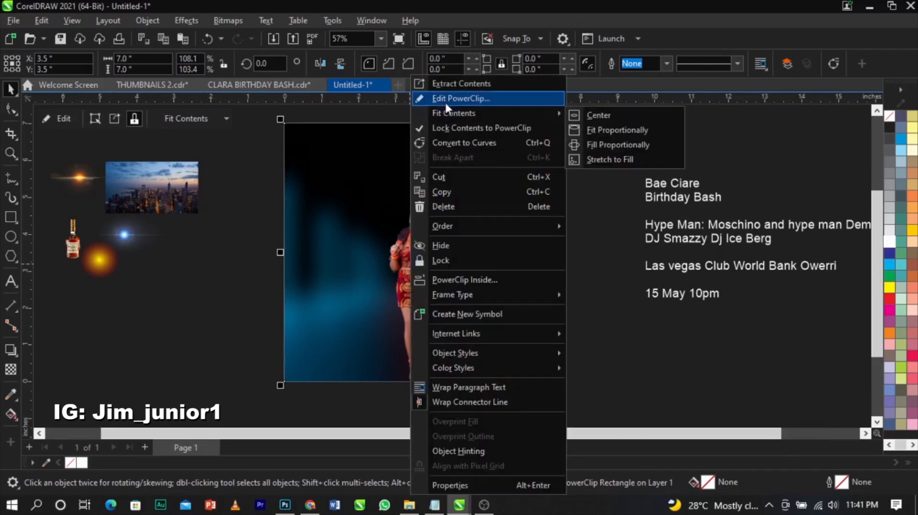
pyautogui.click(445, 100)
pyautogui.click(423, 266)
pyautogui.moveTo(422, 276); pyautogui.dragTo(419, 339)
pyautogui.moveTo(488, 247); pyautogui.dragTo(588, 138)
pyautogui.moveTo(457, 264); pyautogui.dragTo(458, 304)
pyautogui.moveTo(563, 180); pyautogui.dragTo(592, 141)
pyautogui.moveTo(492, 246); pyautogui.dragTo(492, 281)
pyautogui.moveTo(594, 176); pyautogui.dragTo(652, 115)
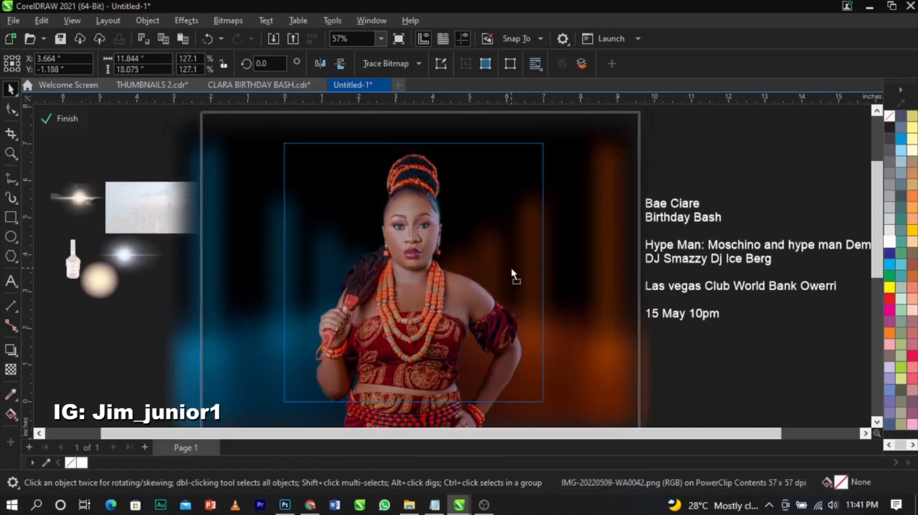
# Nudge the woman's picture to centre it horizontally on the page and finish editing the PowerClip
pyautogui.moveTo(490, 277); pyautogui.dragTo(489, 279)
pyautogui.scroll(-2, 479, 262)
pyautogui.scroll(2, 431, 269)
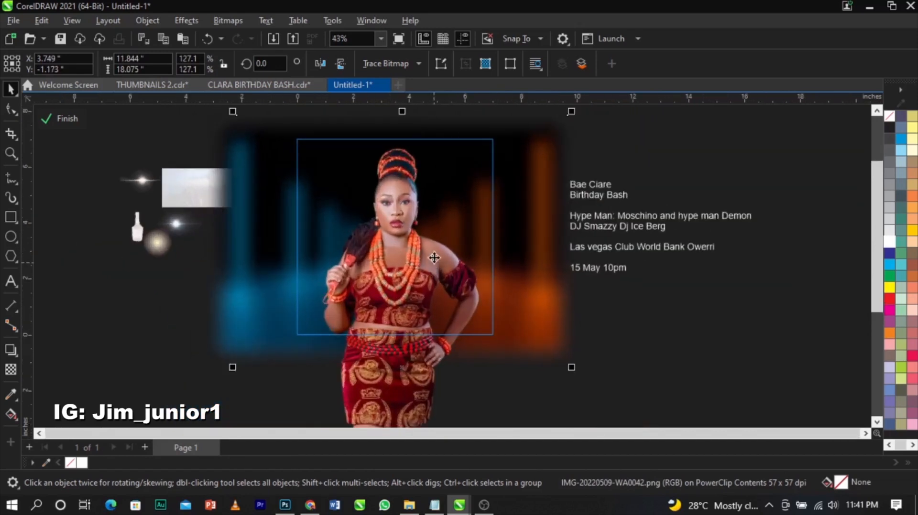
pyautogui.press('Escape')
pyautogui.click(319, 262)
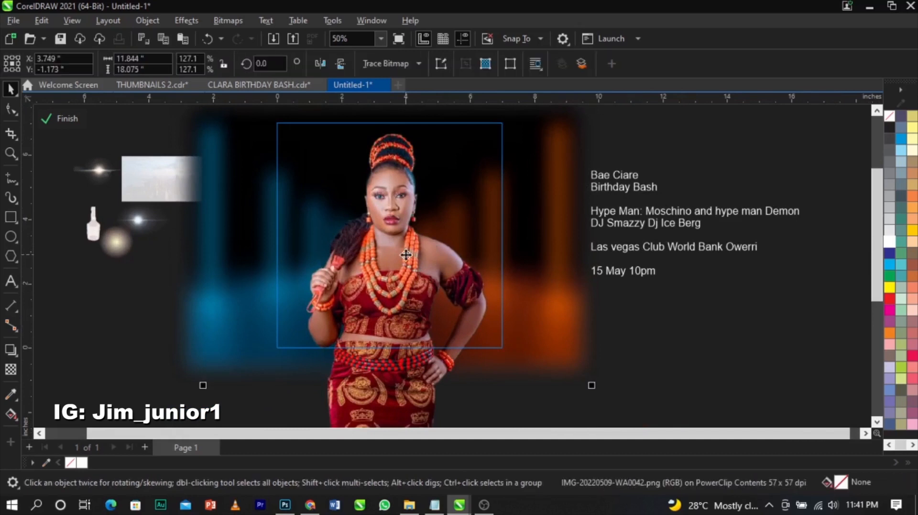
pyautogui.click(65, 119)
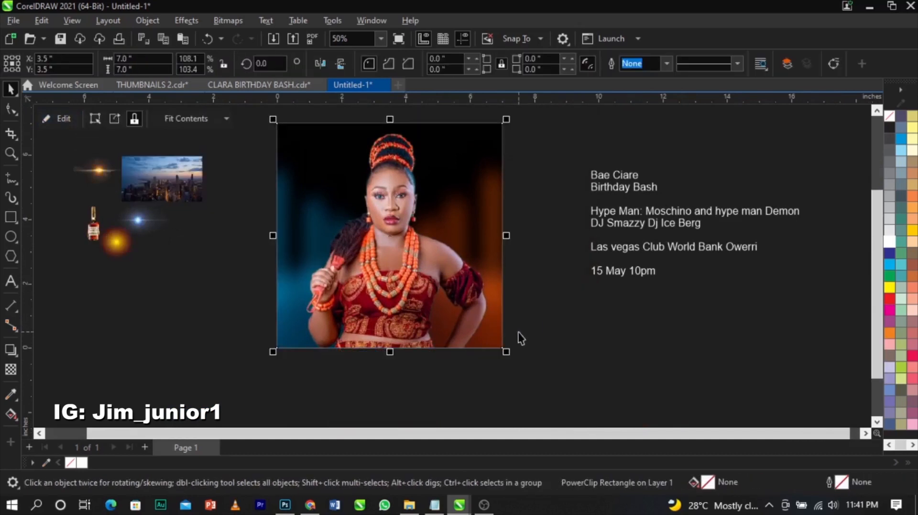
pyautogui.click(533, 344)
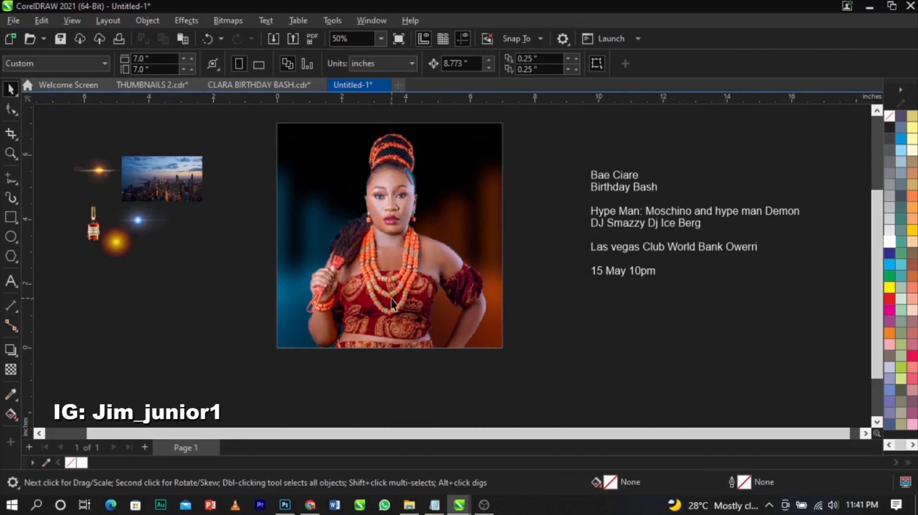
pyautogui.scroll(1, 377, 216)
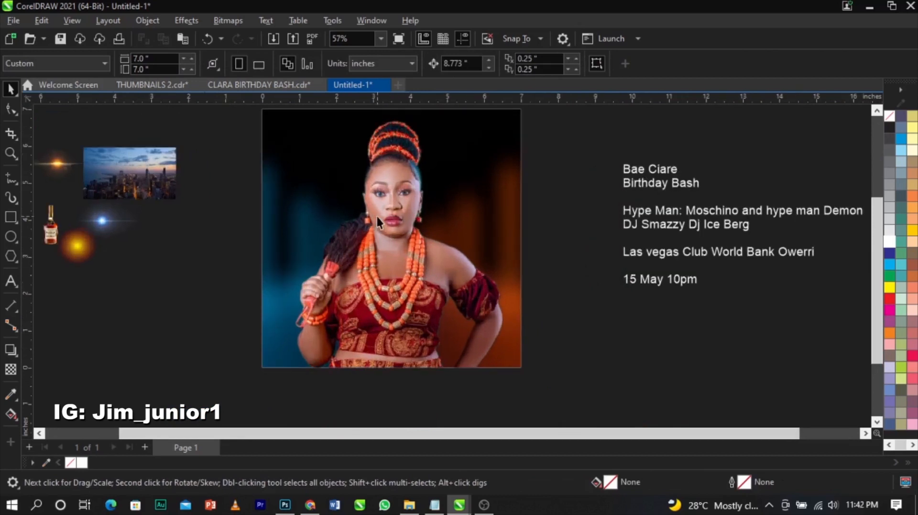
pyautogui.scroll(-1, 476, 293)
pyautogui.scroll(1, 447, 231)
pyautogui.scroll(-1, 447, 231)
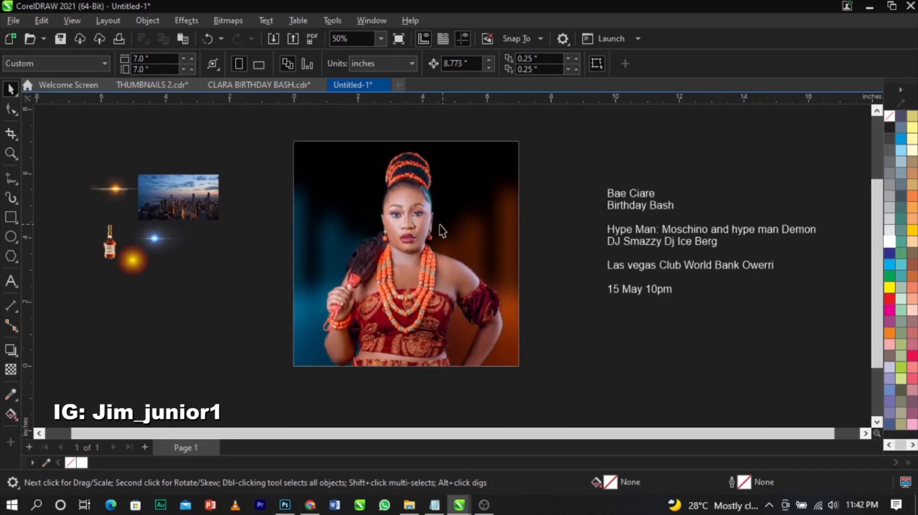
# PowerClip the city skyline image inside the page rectangle
pyautogui.moveTo(161, 205); pyautogui.dragTo(244, 275)
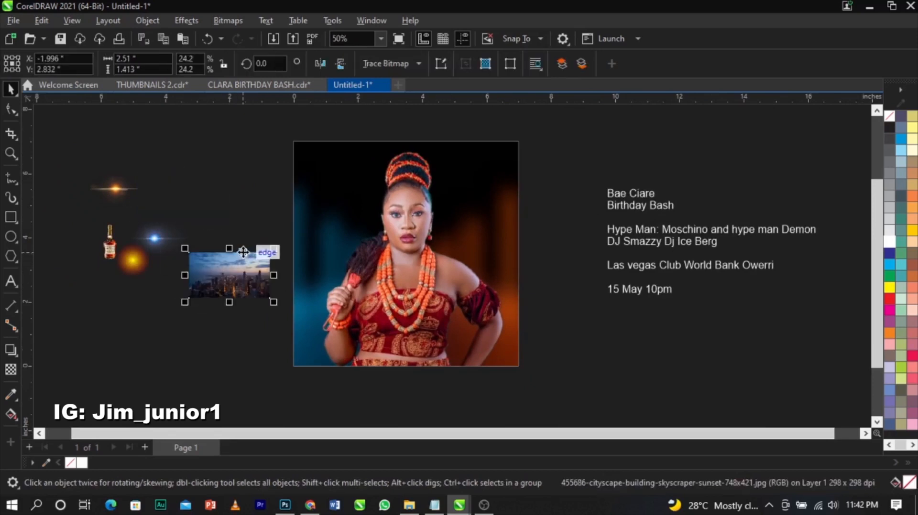
pyautogui.rightClick(245, 266)
pyautogui.click(278, 288)
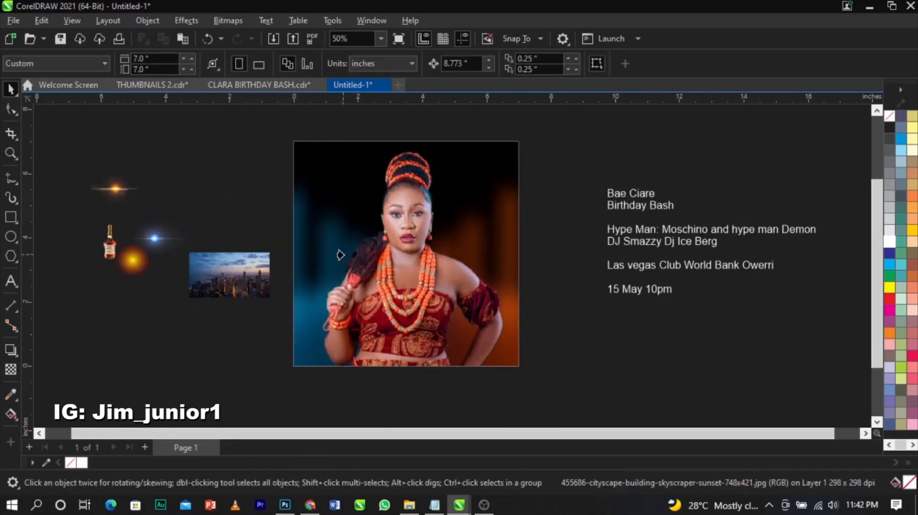
pyautogui.click(341, 255)
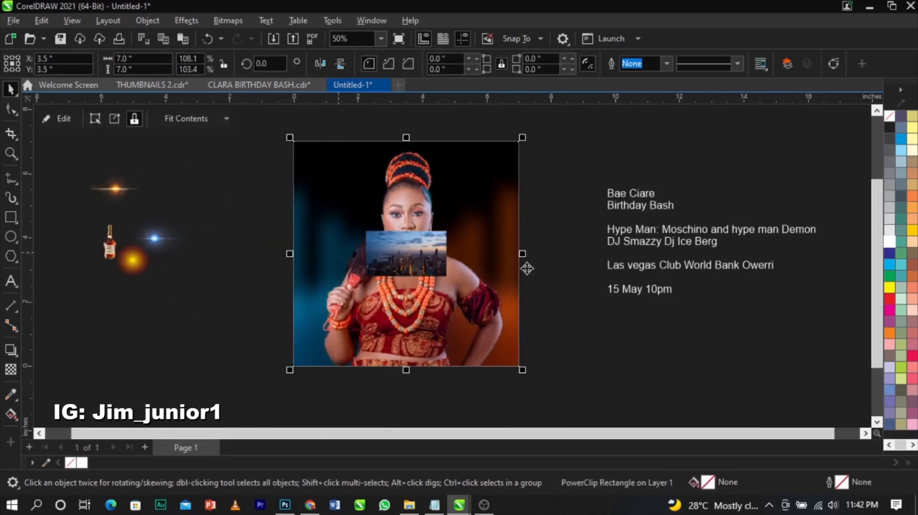
# Edit the PowerClip contents and move the city skyline image off the page, beside the date text
pyautogui.rightClick(467, 215)
pyautogui.click(532, 101)
pyautogui.moveTo(414, 272); pyautogui.dragTo(764, 318)
pyautogui.click(766, 352)
pyautogui.click(467, 283)
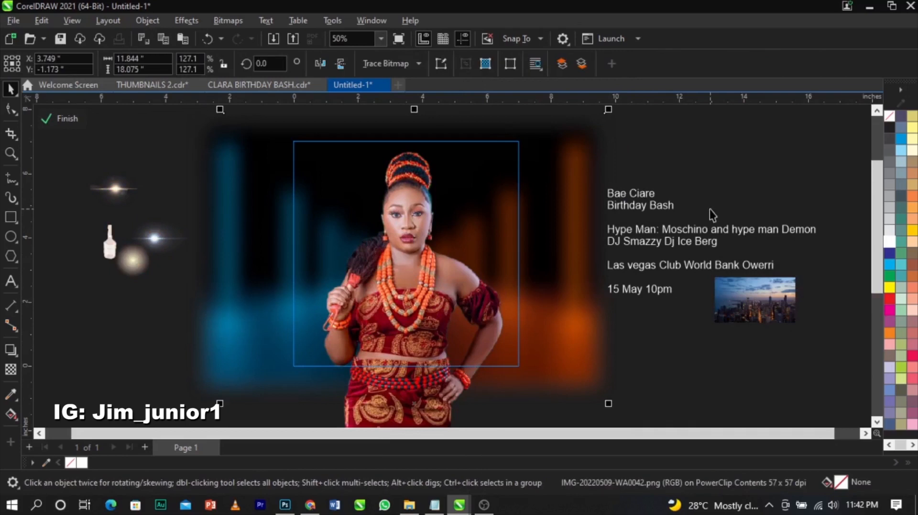
# Draw a rectangle about 7.93 × 7.78 inches covering the whole page and fill it with magenta
pyautogui.click(16, 221)
pyautogui.moveTo(286, 136); pyautogui.dragTo(534, 380)
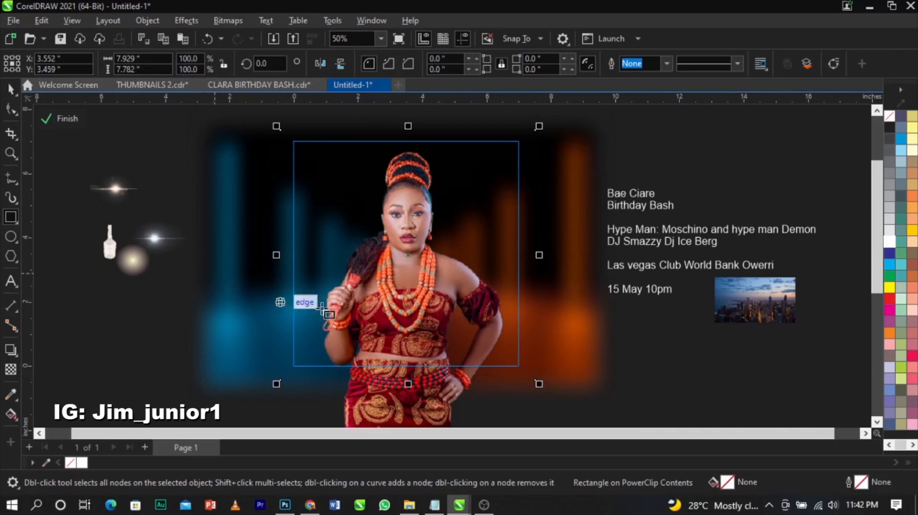
pyautogui.click(886, 309)
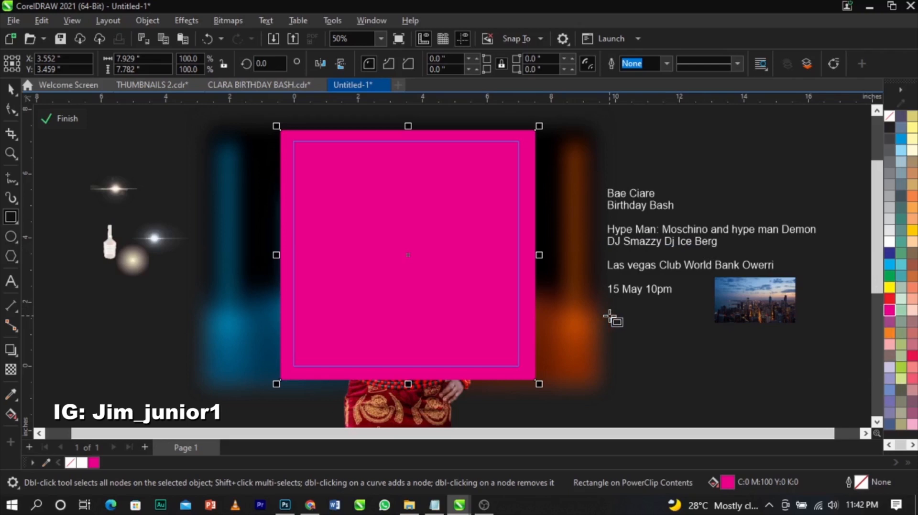
# Change the rectangle's uniform fill to the RGB color model and set it to dark purple #3A0059
pyautogui.doubleClick(728, 481)
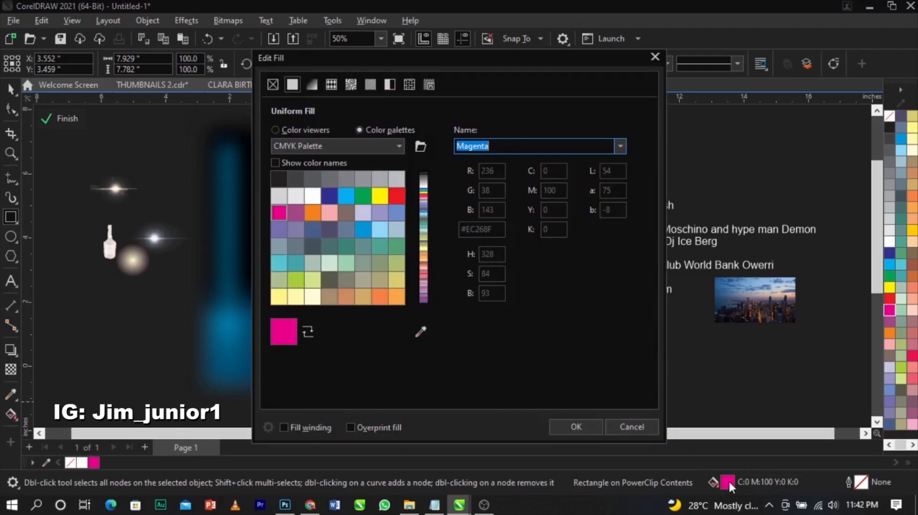
pyautogui.click(303, 127)
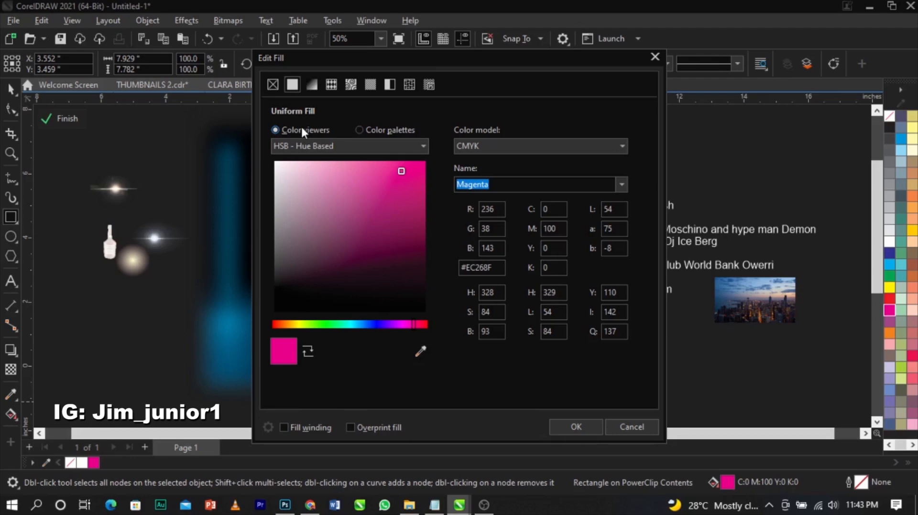
pyautogui.click(493, 143)
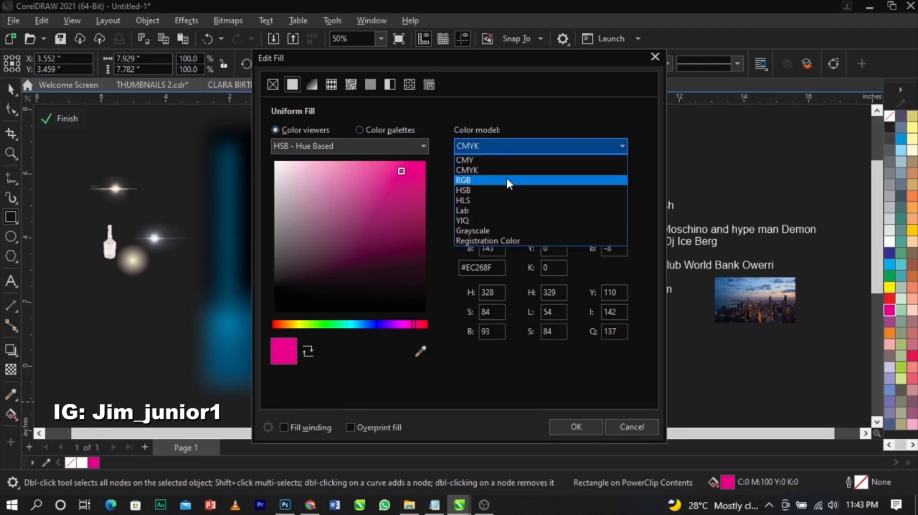
pyautogui.click(507, 180)
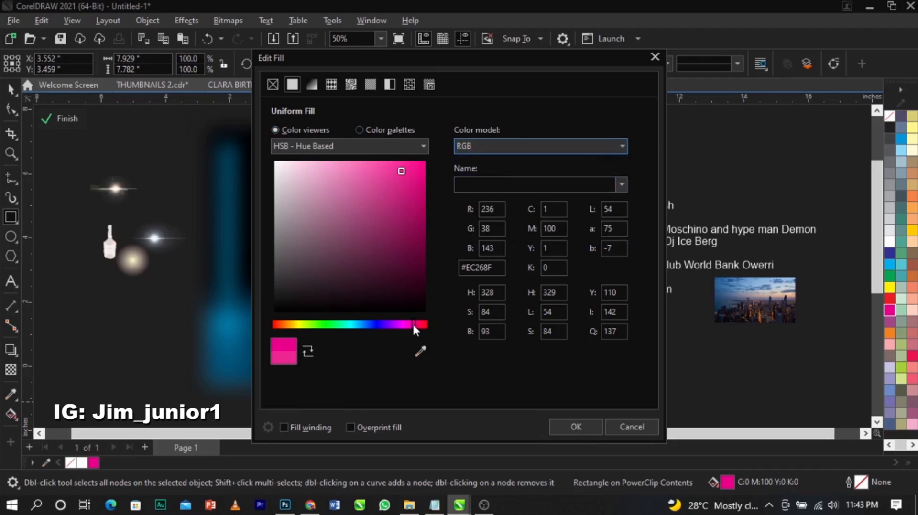
pyautogui.moveTo(412, 322); pyautogui.dragTo(386, 334)
pyautogui.moveTo(413, 222); pyautogui.dragTo(425, 242)
pyautogui.moveTo(385, 324); pyautogui.dragTo(392, 323)
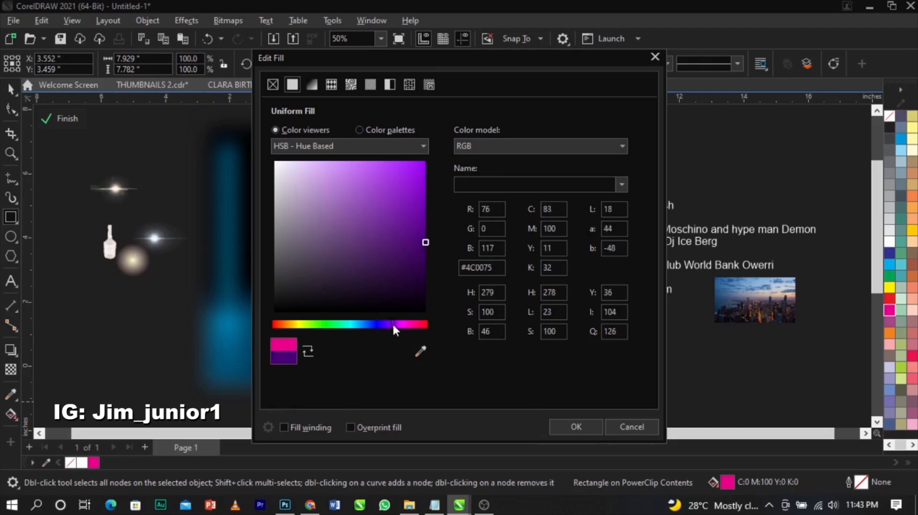
pyautogui.moveTo(391, 58); pyautogui.dragTo(619, 54)
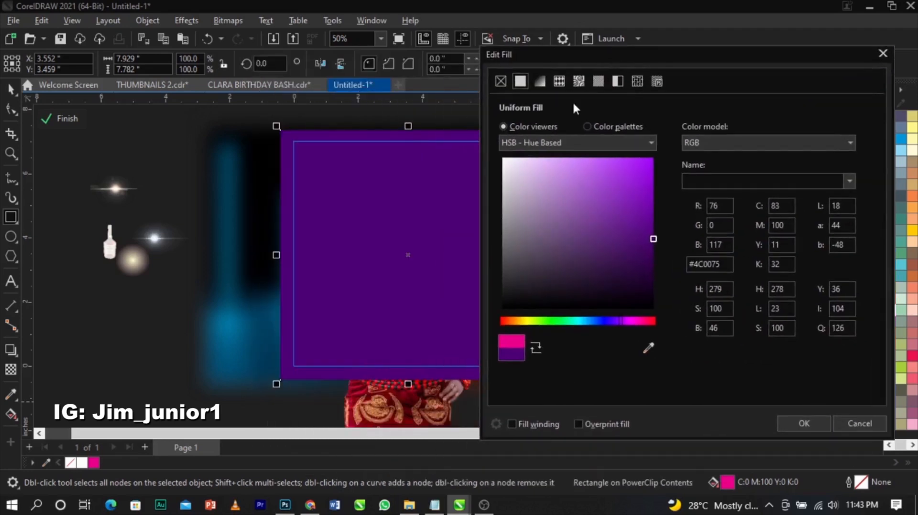
pyautogui.moveTo(655, 242); pyautogui.dragTo(654, 258)
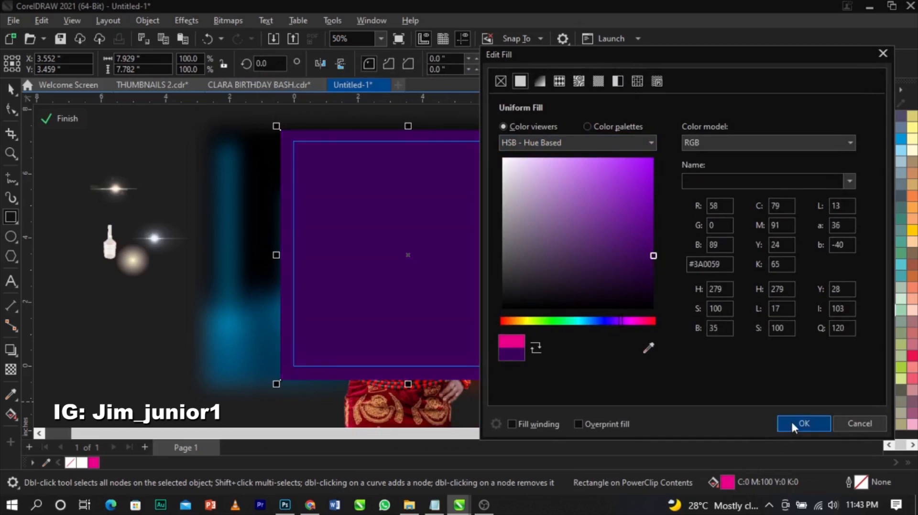
pyautogui.click(804, 423)
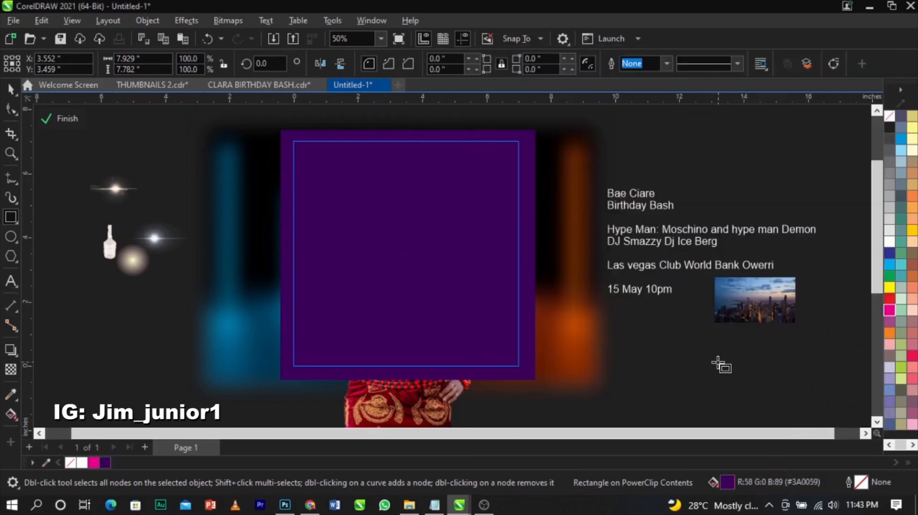
# Set the purple rectangle's transparency merge mode to Screen
pyautogui.click(11, 89)
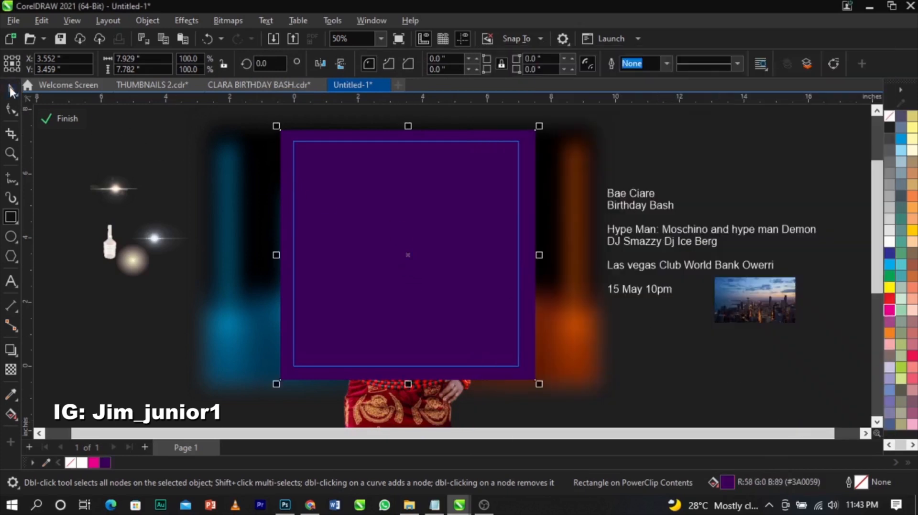
pyautogui.click(13, 371)
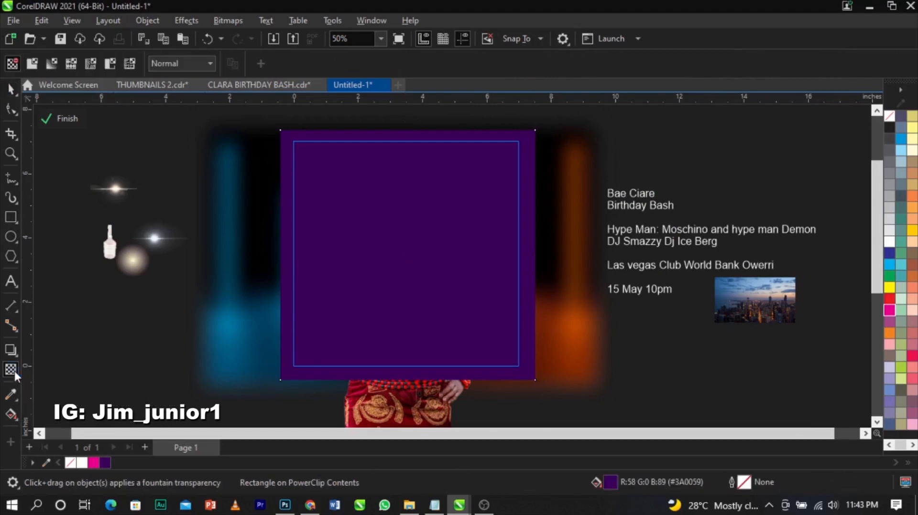
pyautogui.click(190, 63)
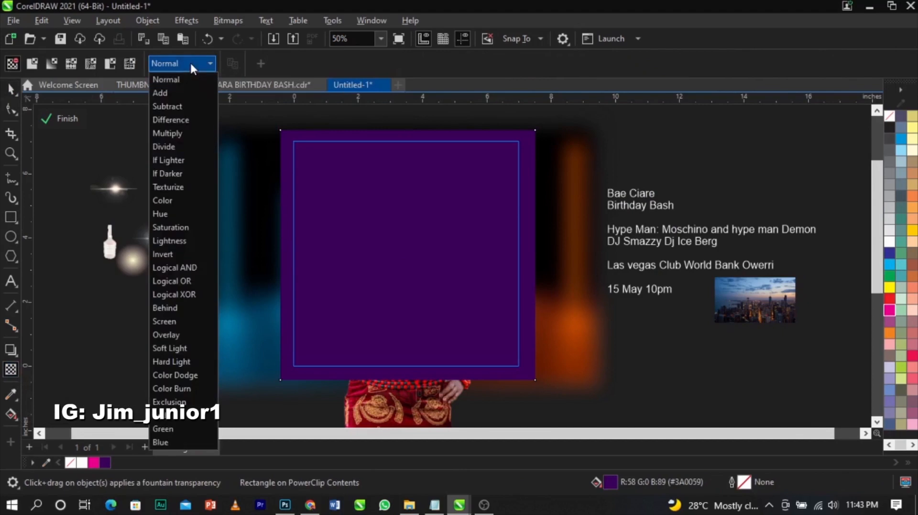
pyautogui.click(426, 280)
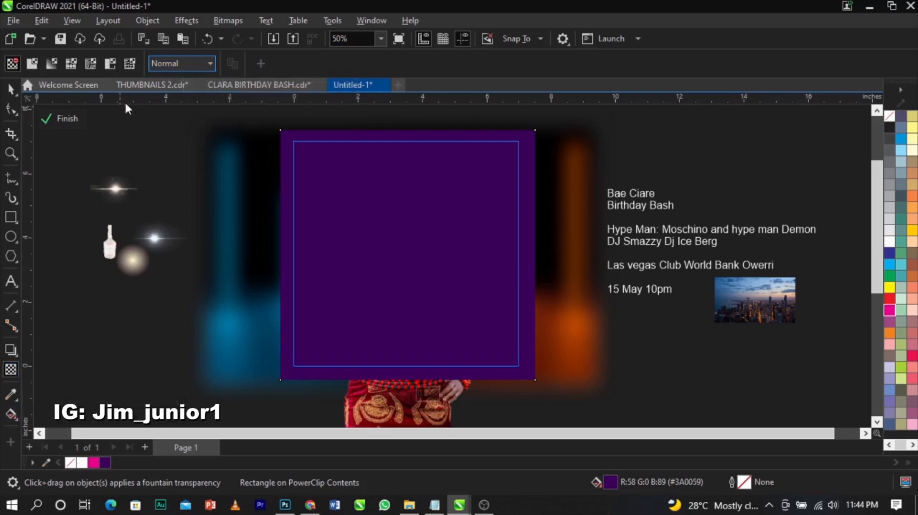
pyautogui.click(163, 63)
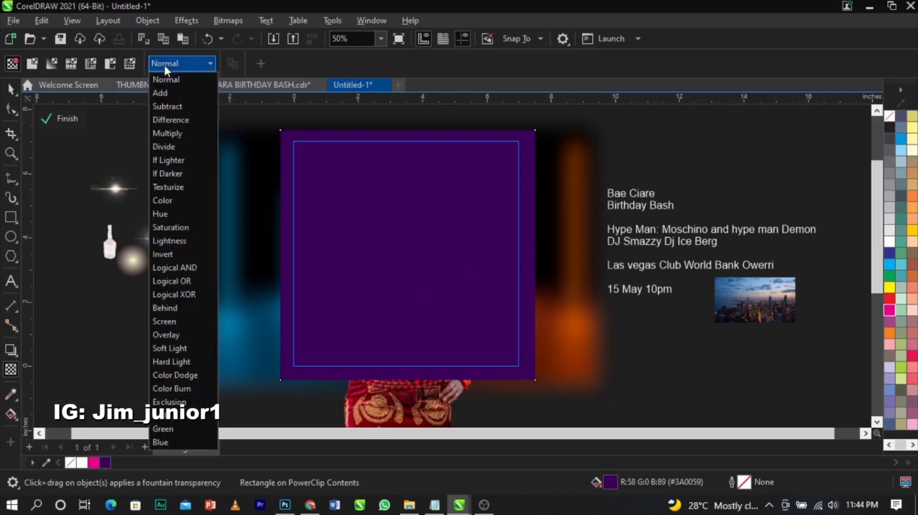
pyautogui.click(171, 322)
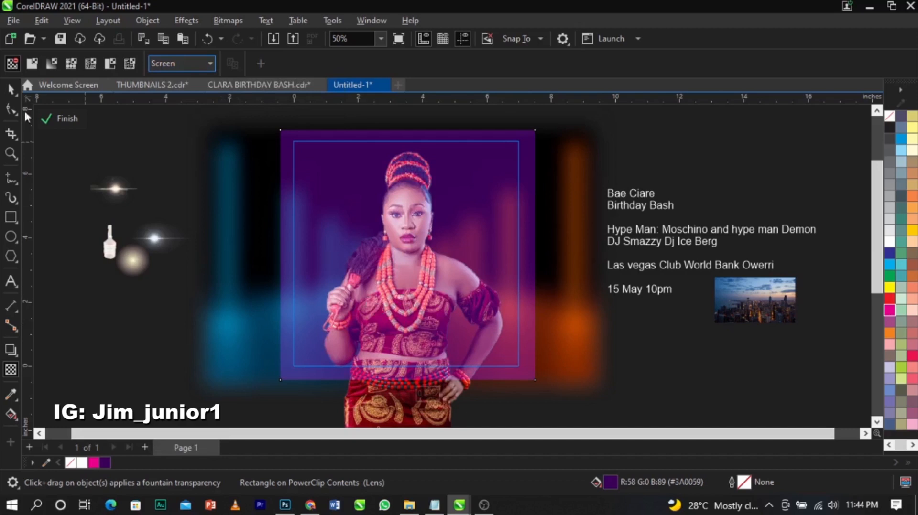
pyautogui.click(11, 89)
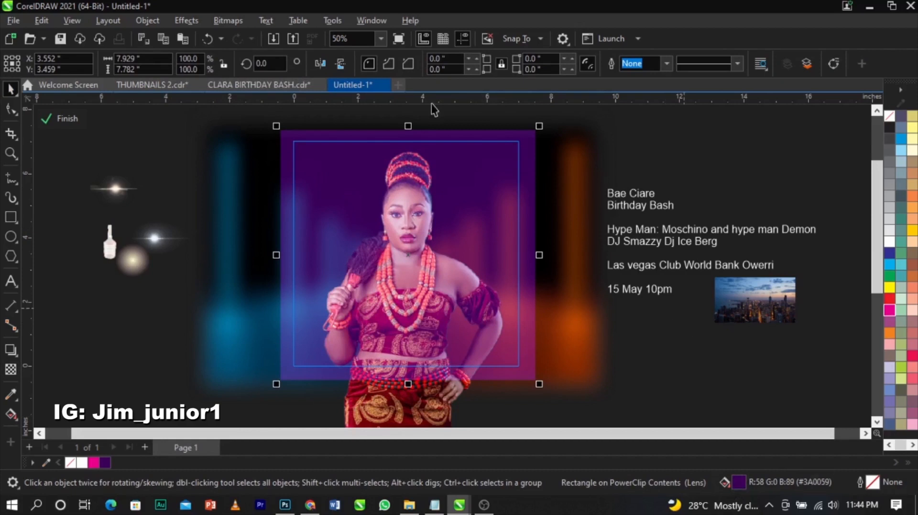
# Darken the rectangle's uniform fill to purple #240038
pyautogui.doubleClick(739, 483)
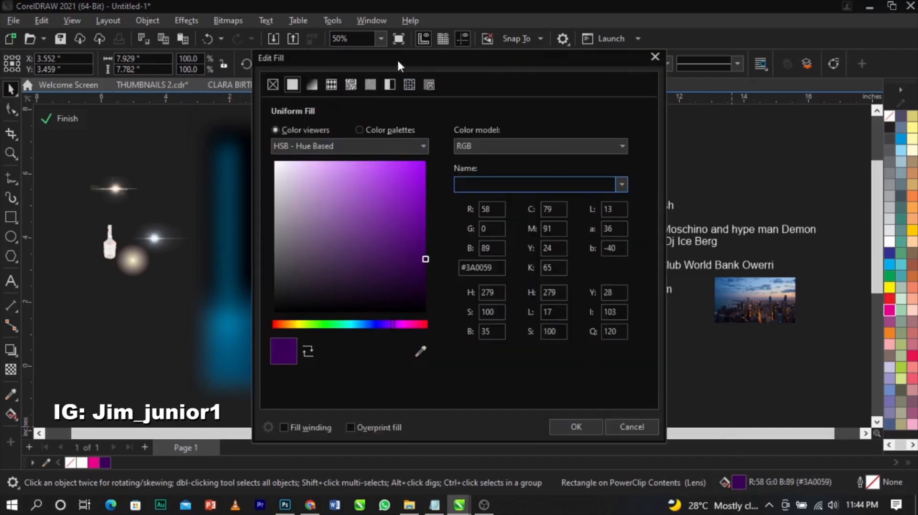
pyautogui.moveTo(397, 61); pyautogui.dragTo(589, 60)
pyautogui.moveTo(615, 259); pyautogui.dragTo(620, 278)
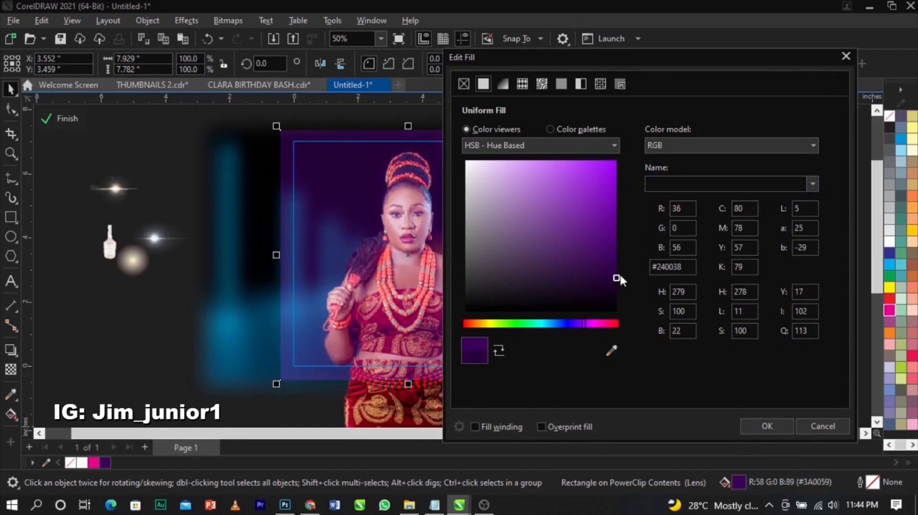
pyautogui.click(765, 426)
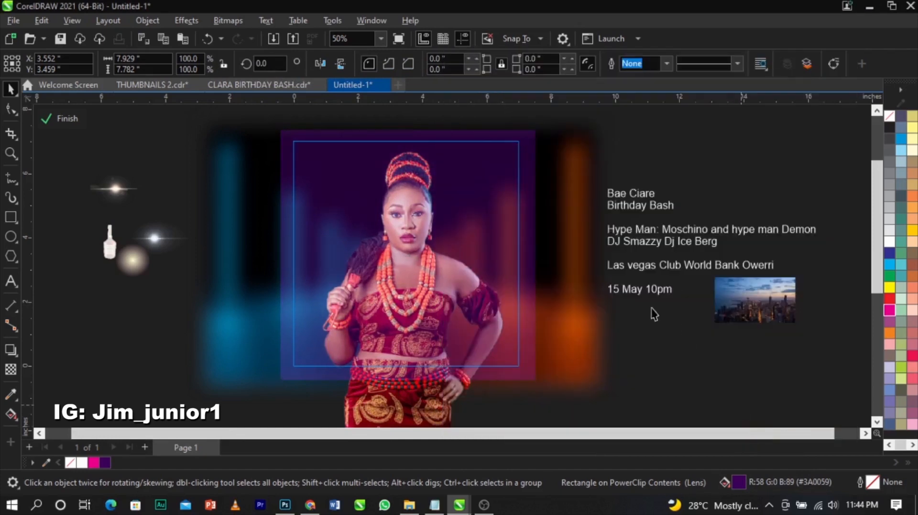
# Bring the woman's picture in front of the purple rectangle
pyautogui.click(369, 412)
pyautogui.scroll(-1, 419, 397)
pyautogui.click(425, 402)
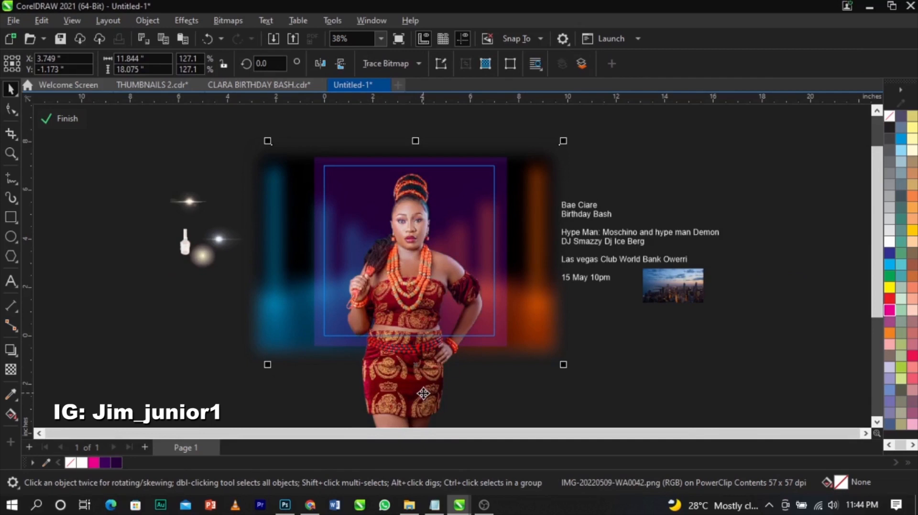
# Enlarge the city skyline image to about 8.36 × 4.71 inches and place it behind the woman across the page's upper part
pyautogui.click(660, 145)
pyautogui.moveTo(662, 297); pyautogui.dragTo(532, 283)
pyautogui.scroll(2, 520, 302)
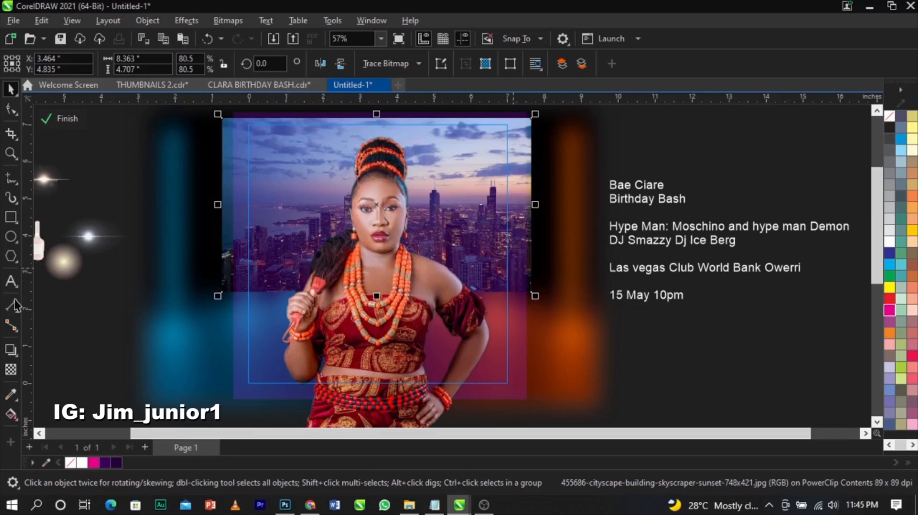
# Apply a -90° linear fountain transparency to the city skyline image so that its lower part fades out
pyautogui.click(11, 376)
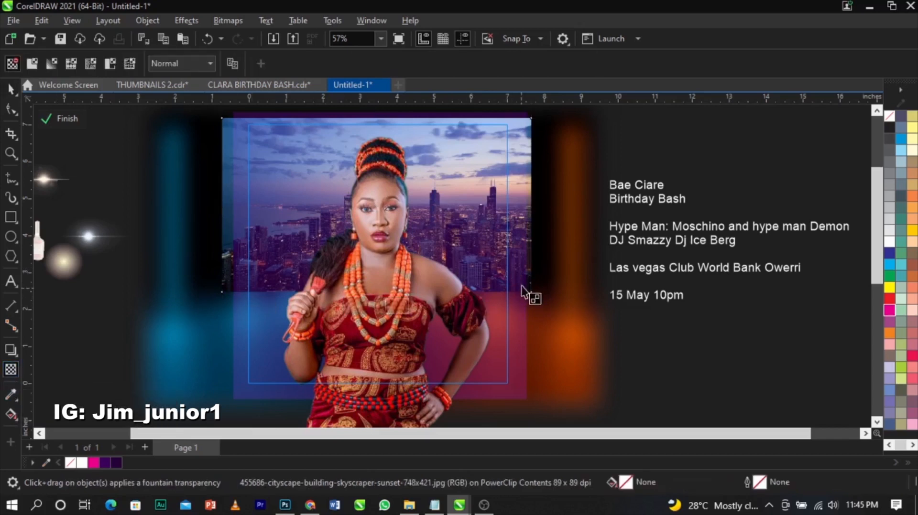
pyautogui.scroll(4, 522, 290)
pyautogui.scroll(-1, 595, 306)
pyautogui.scroll(-4, 300, 306)
pyautogui.scroll(4, 299, 306)
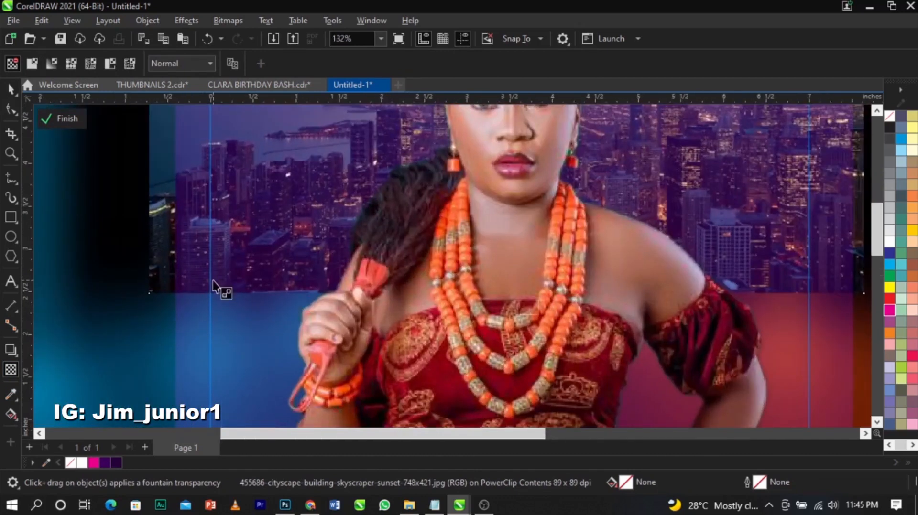
pyautogui.scroll(-3, 170, 273)
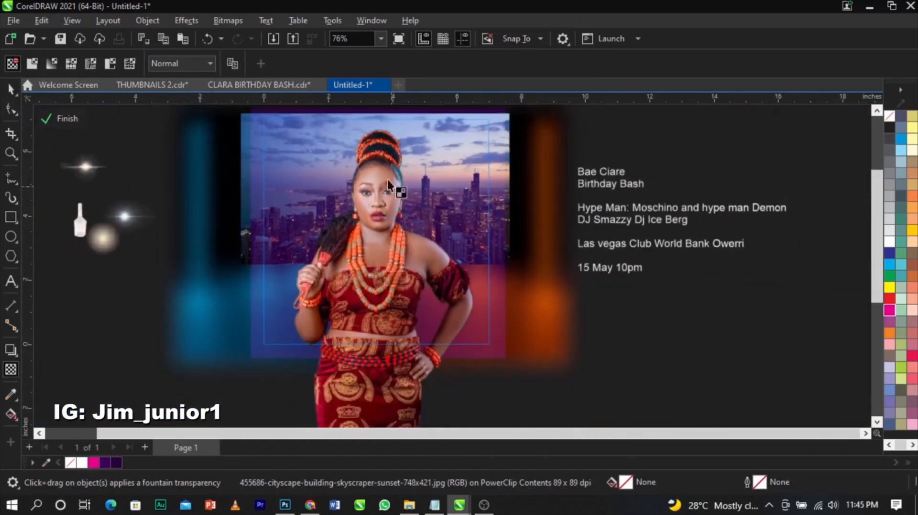
pyautogui.scroll(1, 395, 186)
pyautogui.moveTo(437, 198); pyautogui.dragTo(437, 274)
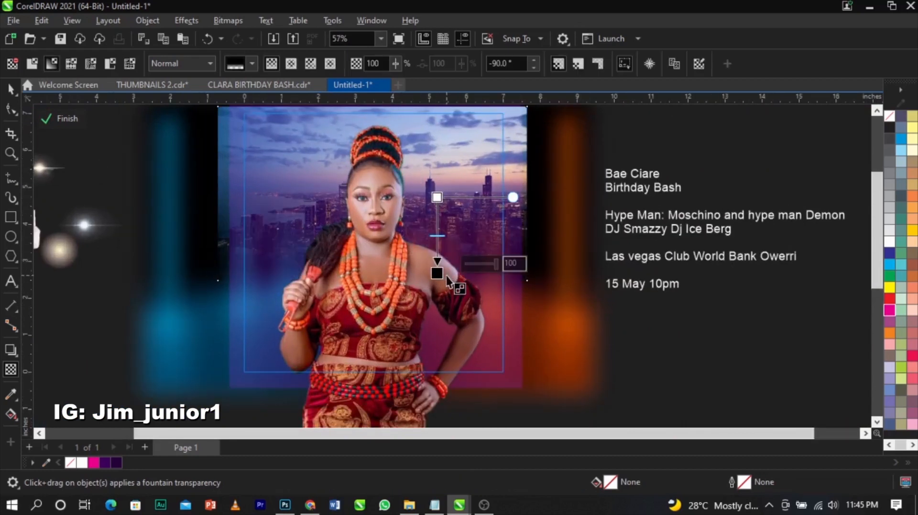
pyautogui.moveTo(437, 274); pyautogui.dragTo(437, 271)
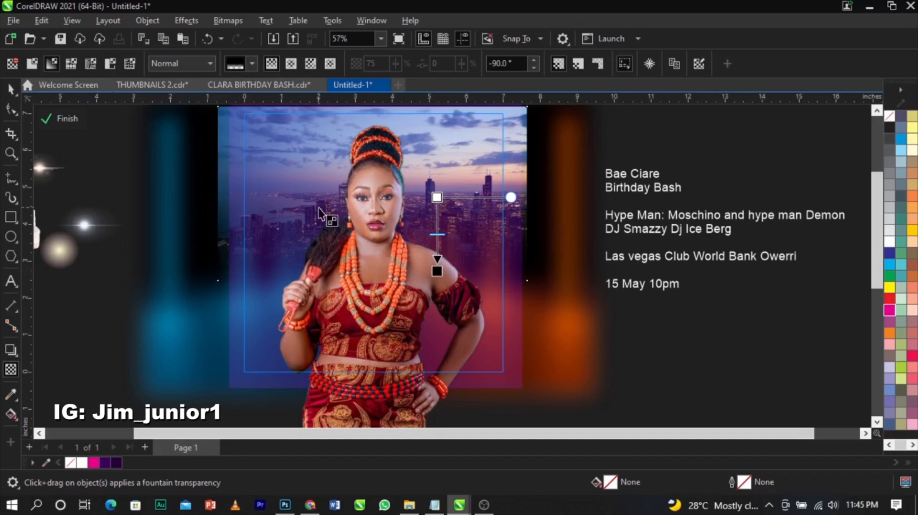
# Try the Overlay, Soft Light, Hard Light and Color Dodge merge modes on the skyline's transparency
pyautogui.click(179, 67)
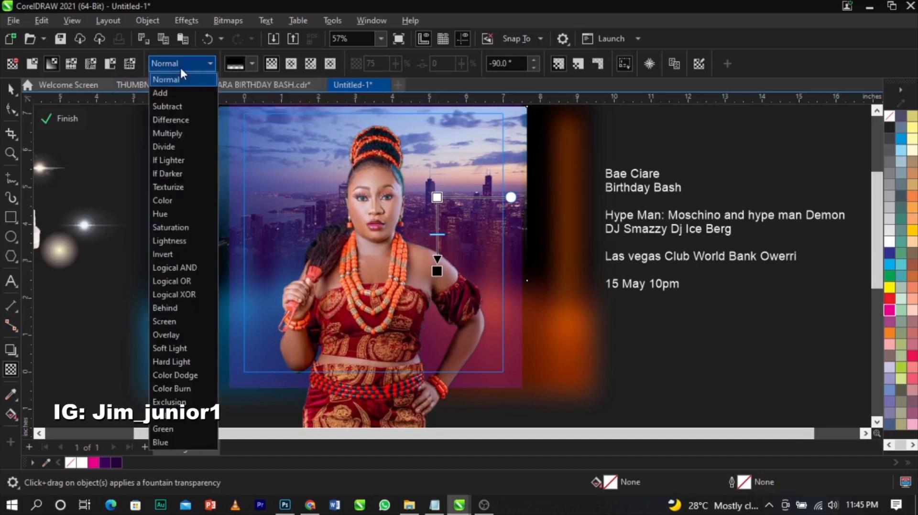
pyautogui.click(183, 337)
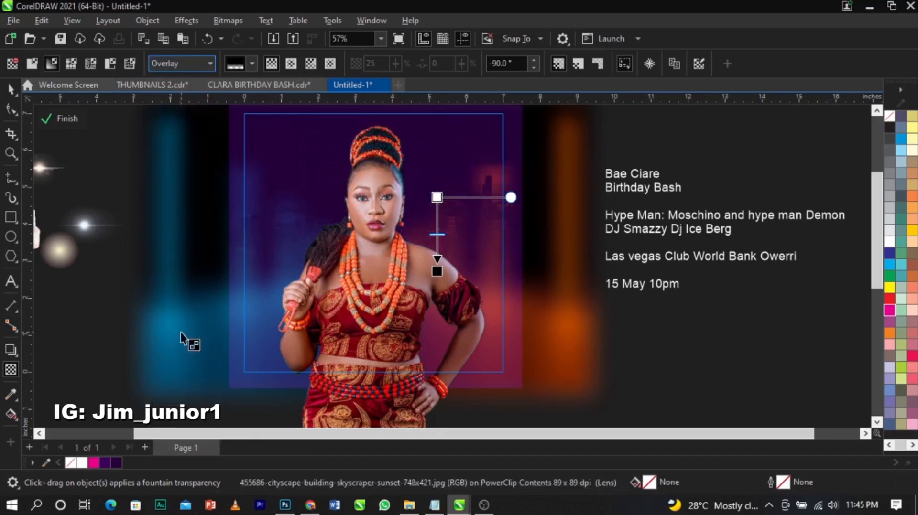
pyautogui.click(172, 65)
pyautogui.click(168, 348)
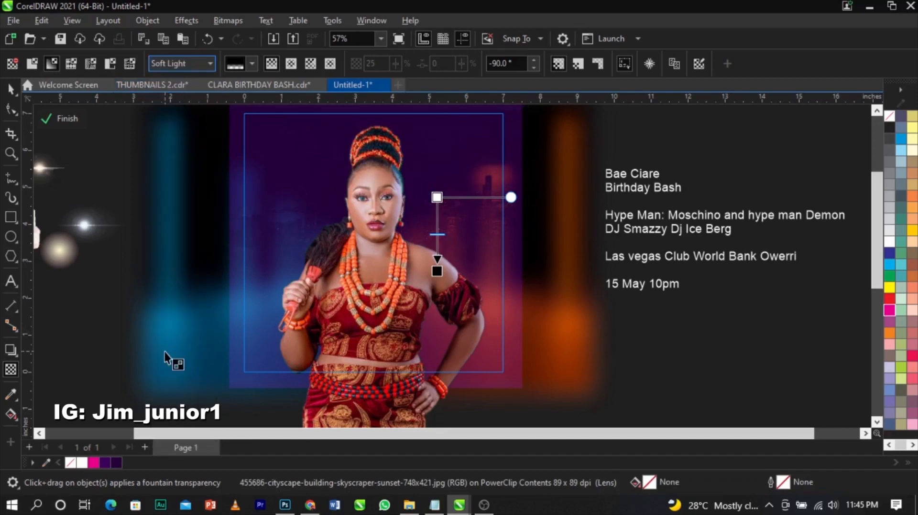
pyautogui.click(176, 64)
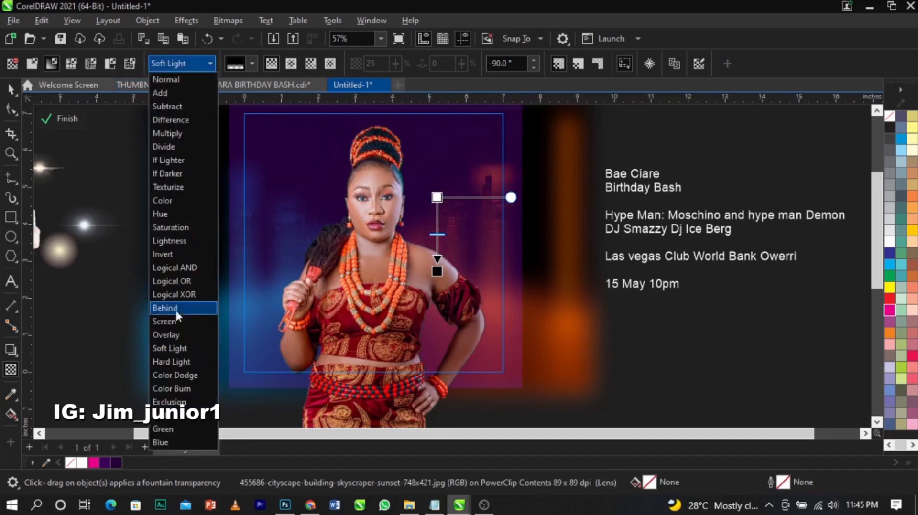
pyautogui.click(184, 358)
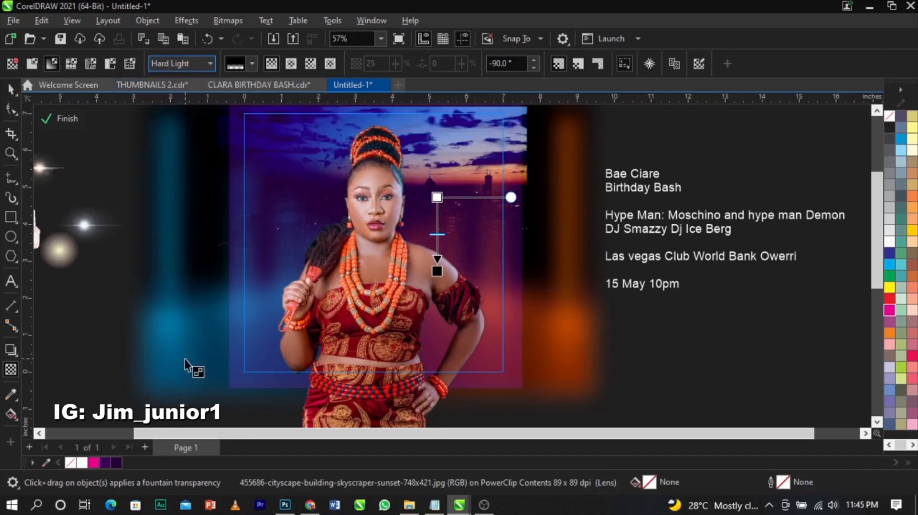
pyautogui.click(189, 67)
pyautogui.click(173, 375)
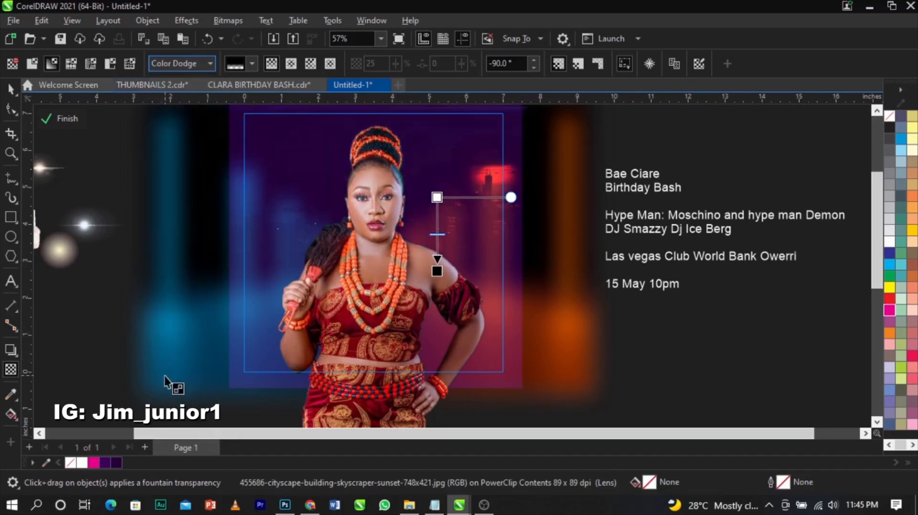
# Set the skyline transparency's merge mode to Soft Light
pyautogui.click(190, 67)
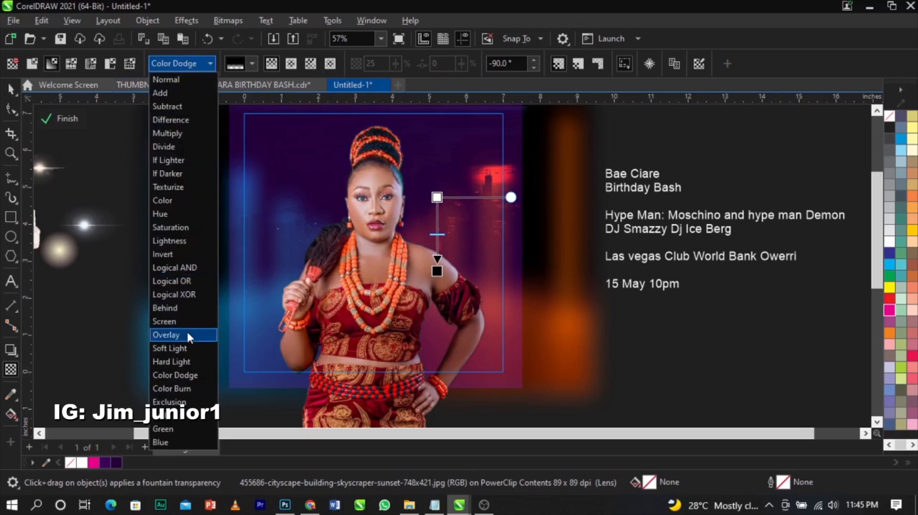
pyautogui.click(190, 350)
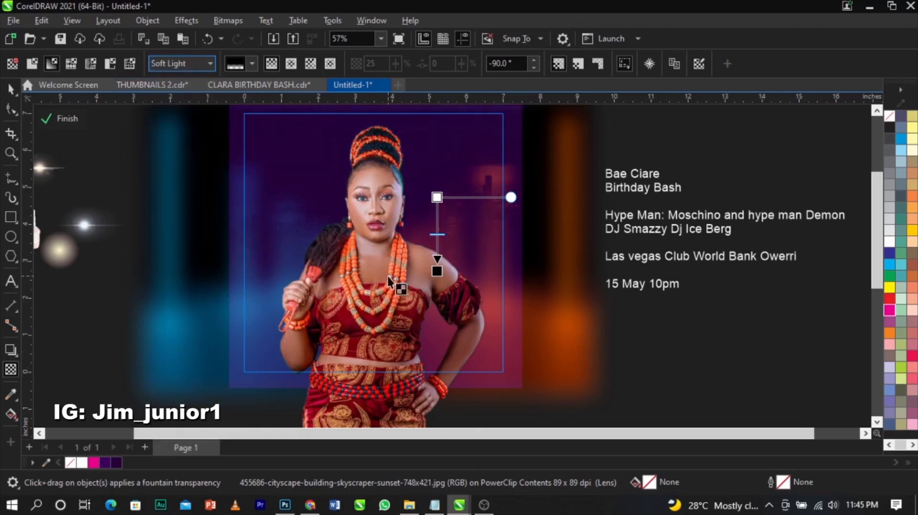
pyautogui.click(479, 237)
pyautogui.press('space')
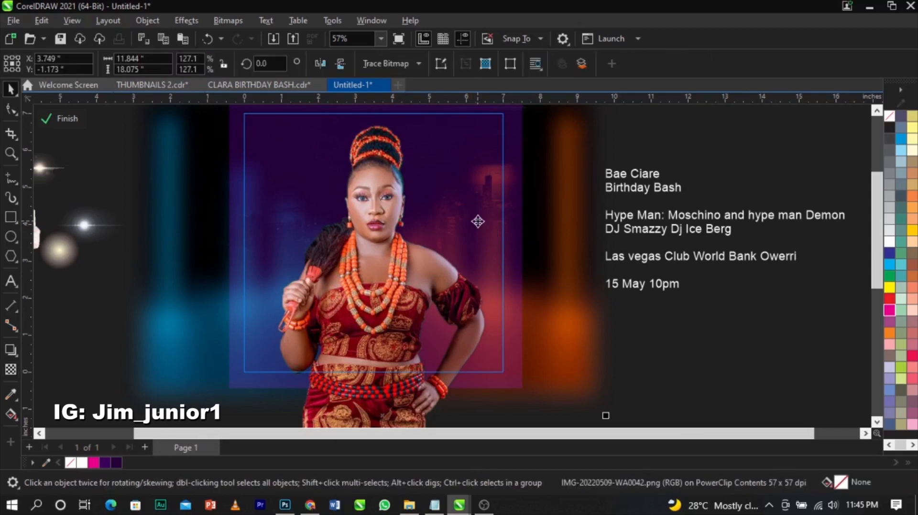
pyautogui.scroll(-2, 570, 273)
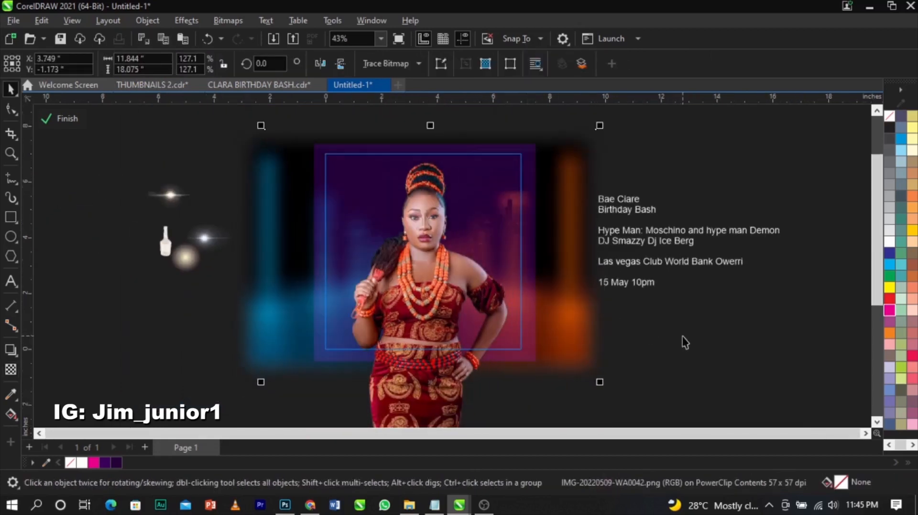
# Select the skyline image behind the woman and duplicate it in place to strengthen the blended cityscape
pyautogui.click(644, 159)
pyautogui.moveTo(649, 128); pyautogui.dragTo(281, 320)
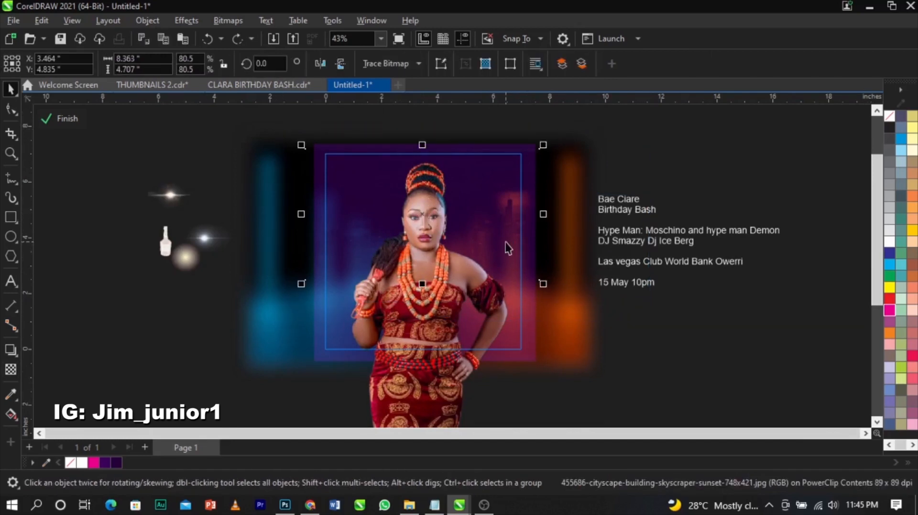
pyautogui.moveTo(508, 248); pyautogui.dragTo(506, 242)
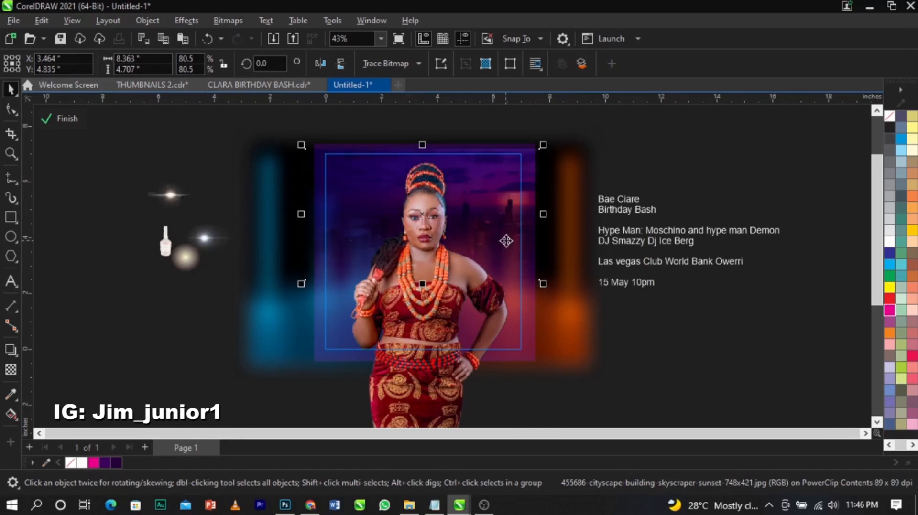
# Examine how the woman's picture and the blended skyline look together against the purple background
pyautogui.scroll(4, 428, 221)
pyautogui.scroll(-3, 428, 221)
pyautogui.scroll(-1, 428, 220)
pyautogui.scroll(2, 445, 292)
pyautogui.scroll(-1, 432, 313)
pyautogui.click(428, 404)
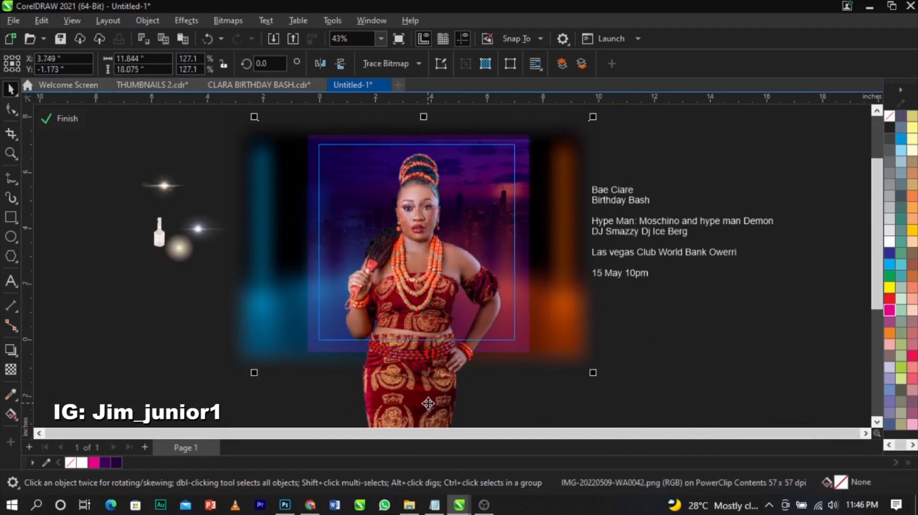
pyautogui.scroll(3, 410, 213)
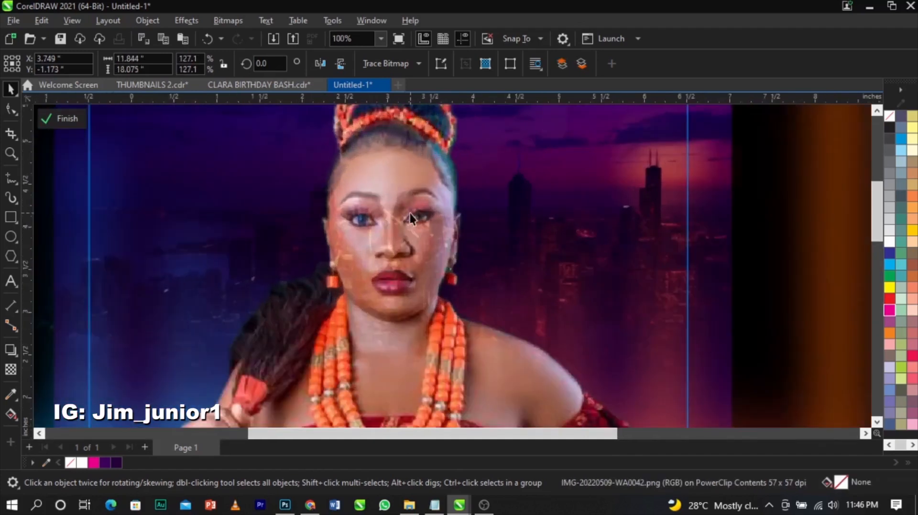
pyautogui.scroll(-1, 381, 207)
pyautogui.scroll(-3, 382, 210)
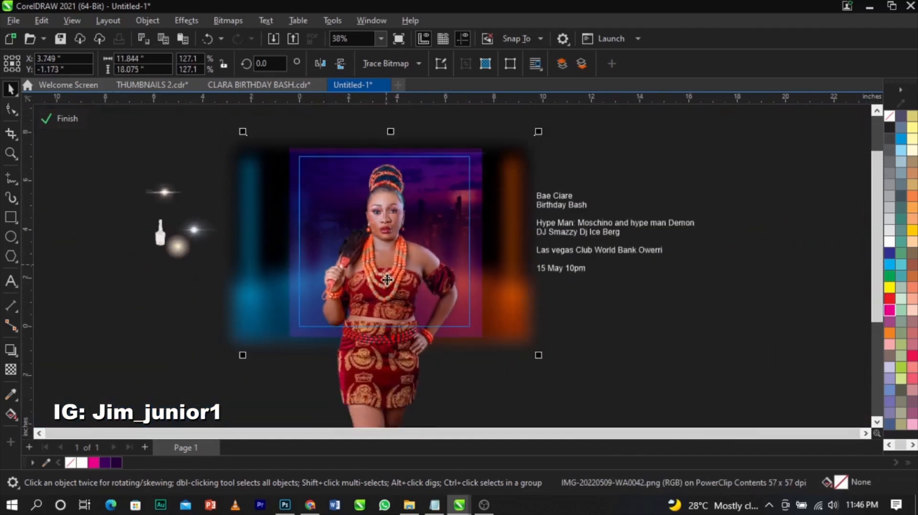
pyautogui.click(393, 380)
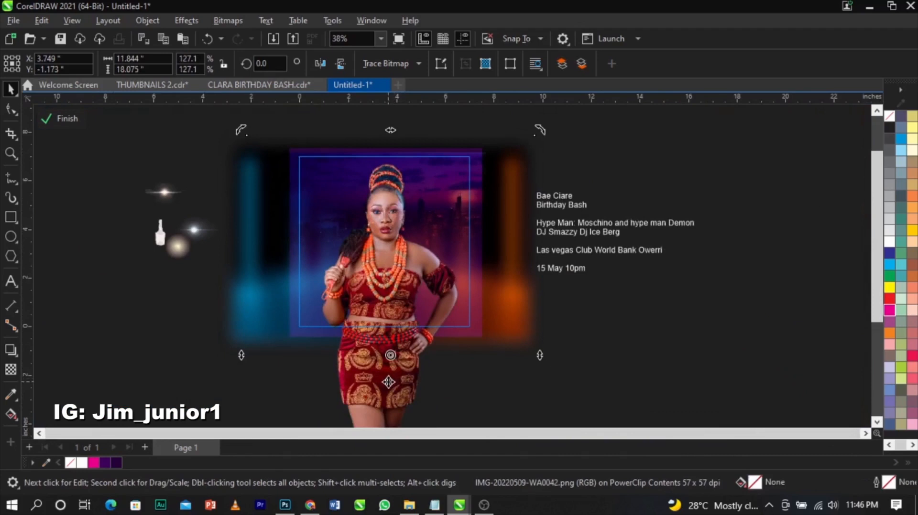
pyautogui.click(492, 374)
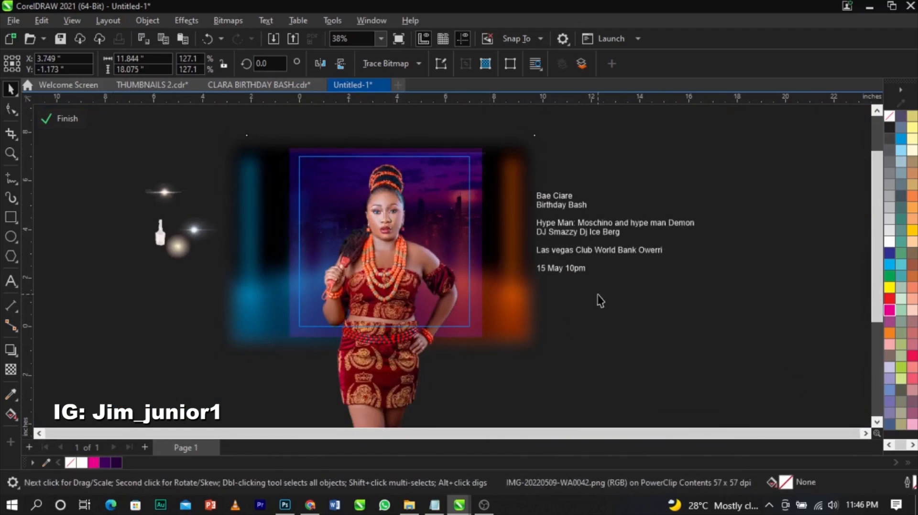
pyautogui.click(651, 270)
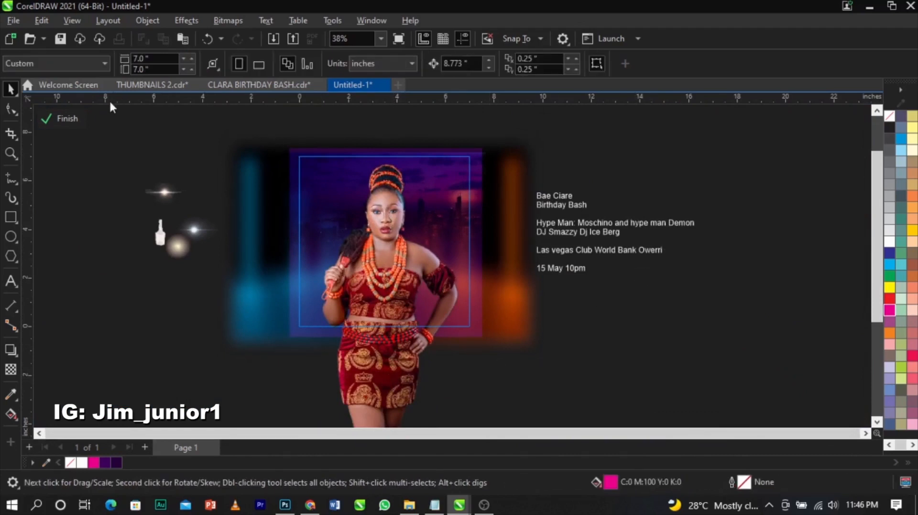
# Finish editing the PowerClip so the artwork is cropped to the 7 × 7 inch page
pyautogui.click(58, 118)
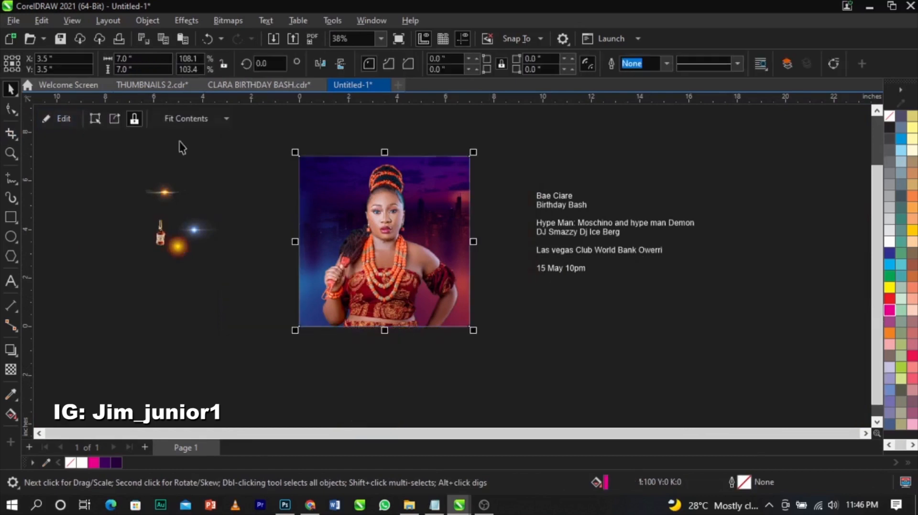
pyautogui.click(527, 319)
pyautogui.scroll(1, 534, 317)
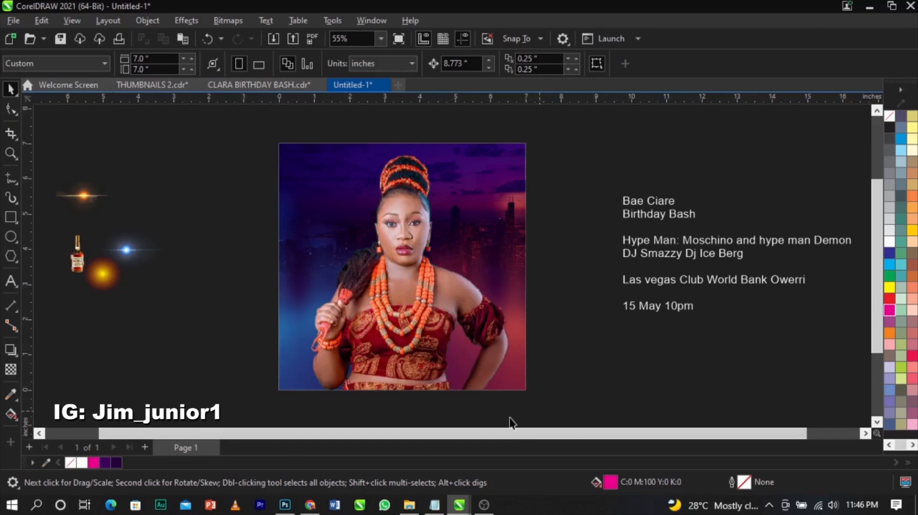
# Reopen the PowerClip contents for editing and draw a rectangle about 7.96 × 2.2 inches across the woman's waist
pyautogui.click(389, 363)
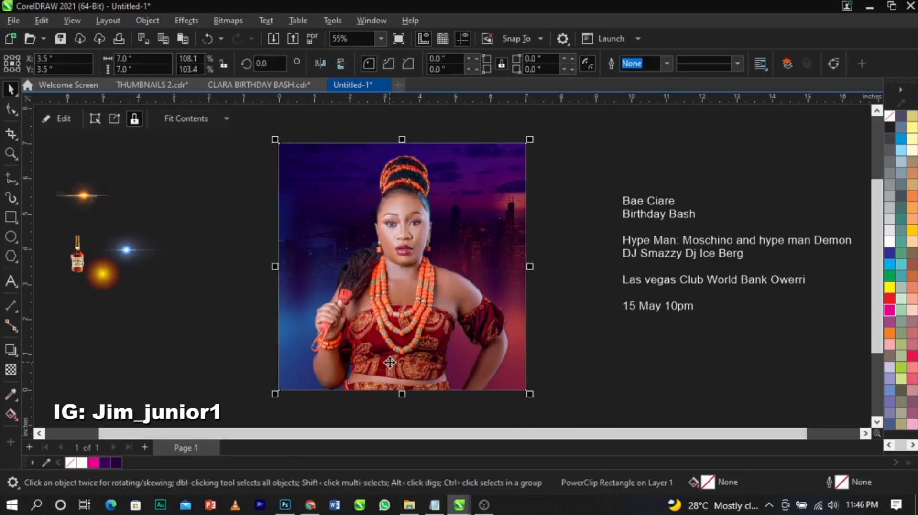
pyautogui.rightClick(390, 362)
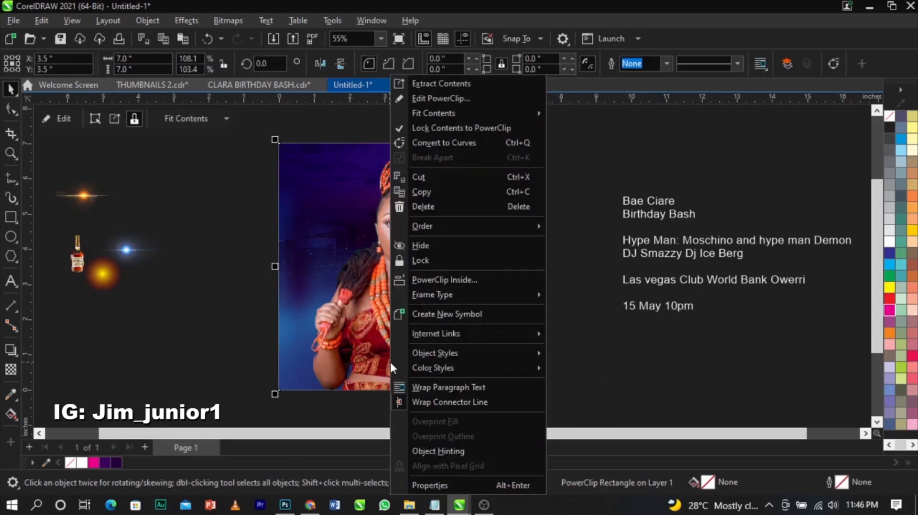
pyautogui.click(456, 104)
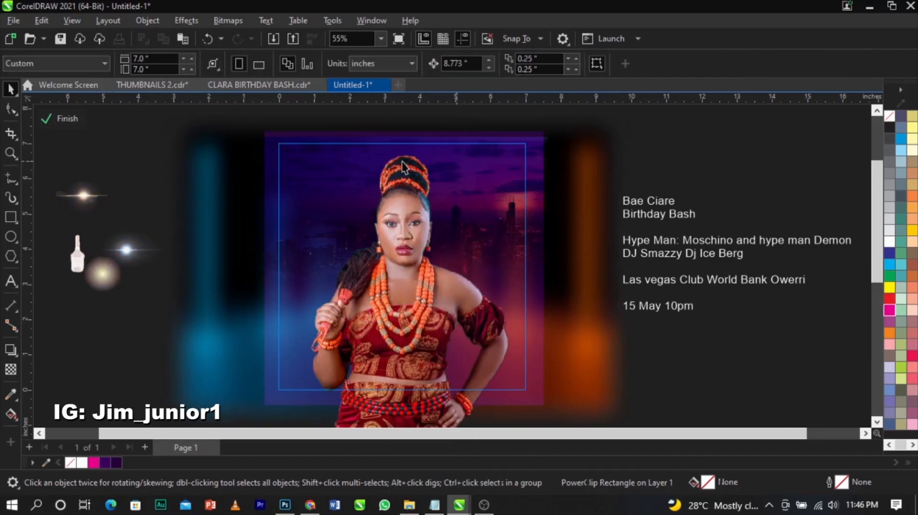
pyautogui.click(11, 217)
pyautogui.moveTo(265, 336); pyautogui.dragTo(545, 414)
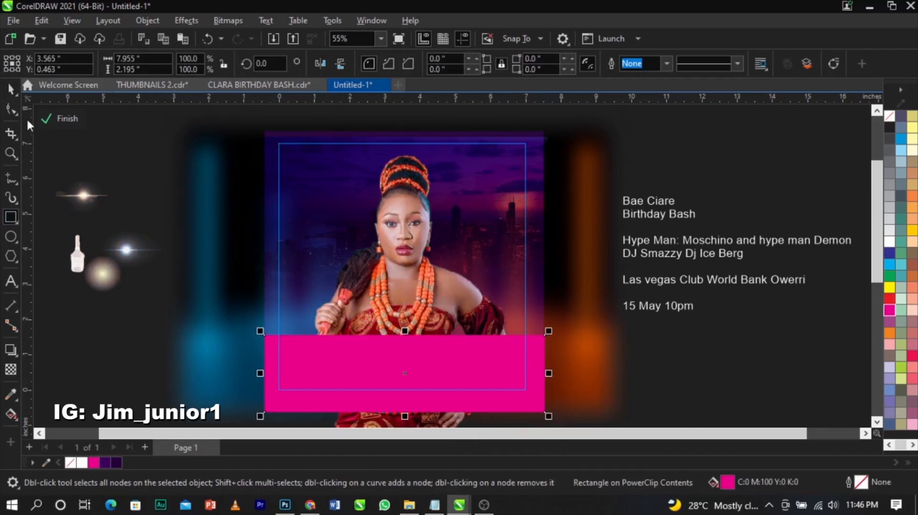
# Move the magenta rectangle straight down slightly, to a vertical position of about 0.3 inches
pyautogui.click(11, 90)
pyautogui.scroll(1, 407, 381)
pyautogui.moveTo(422, 350); pyautogui.dragTo(422, 359)
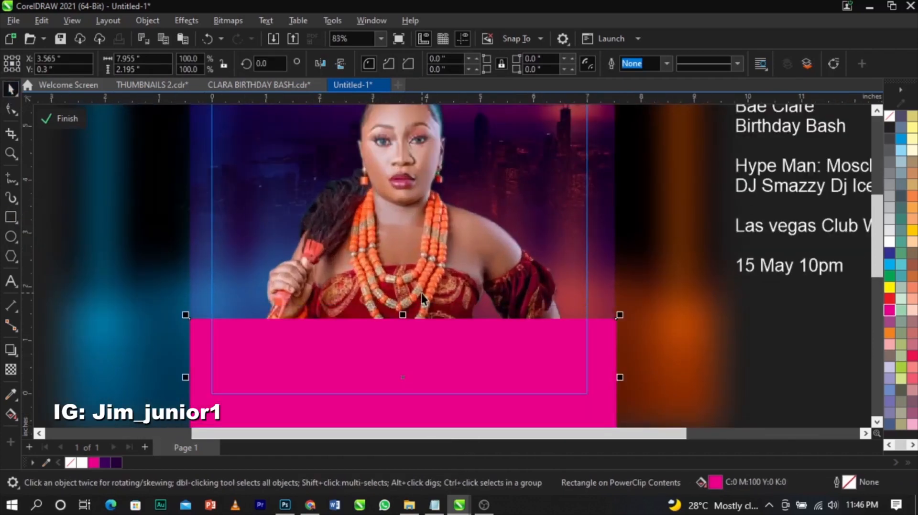
pyautogui.scroll(-2, 398, 291)
pyautogui.scroll(3, 398, 292)
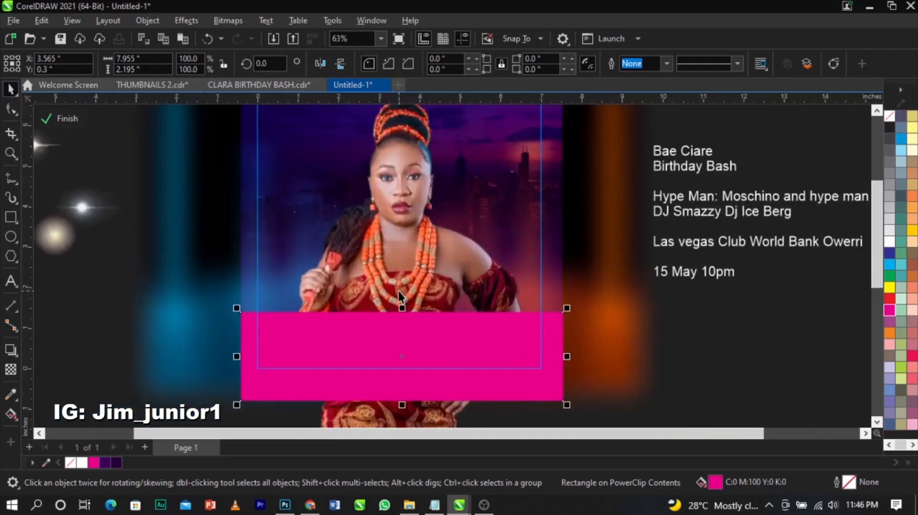
pyautogui.scroll(-1, 398, 292)
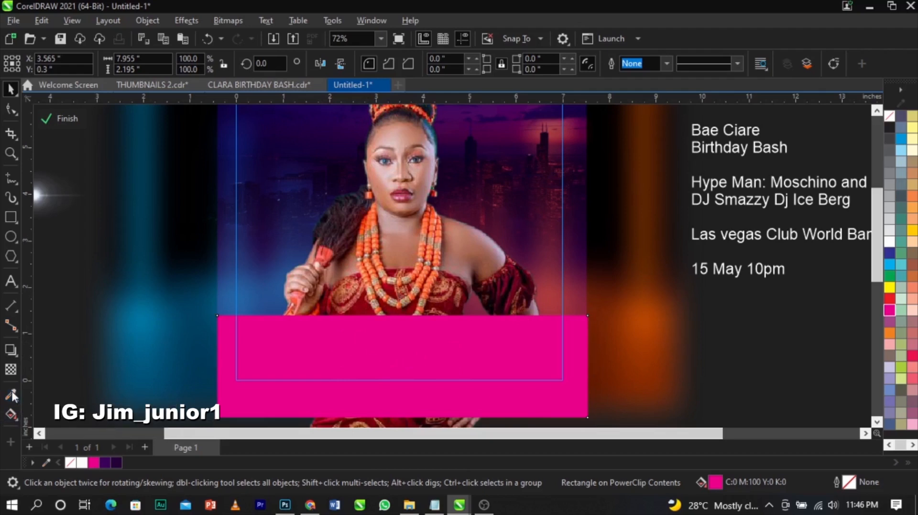
# Fill the magenta rectangle with the dark red R 133, G 1, B 17 sampled from the woman's dress
pyautogui.click(12, 393)
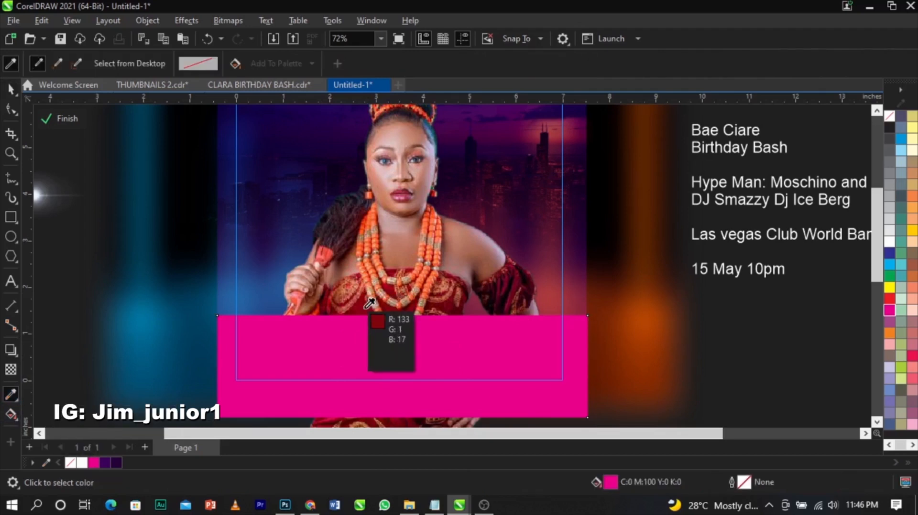
pyautogui.click(370, 303)
pyautogui.click(395, 353)
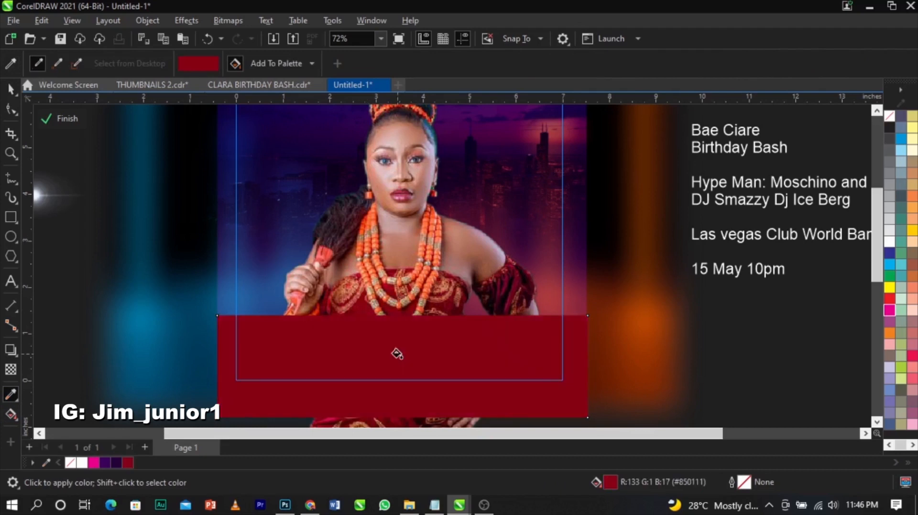
pyautogui.click(10, 89)
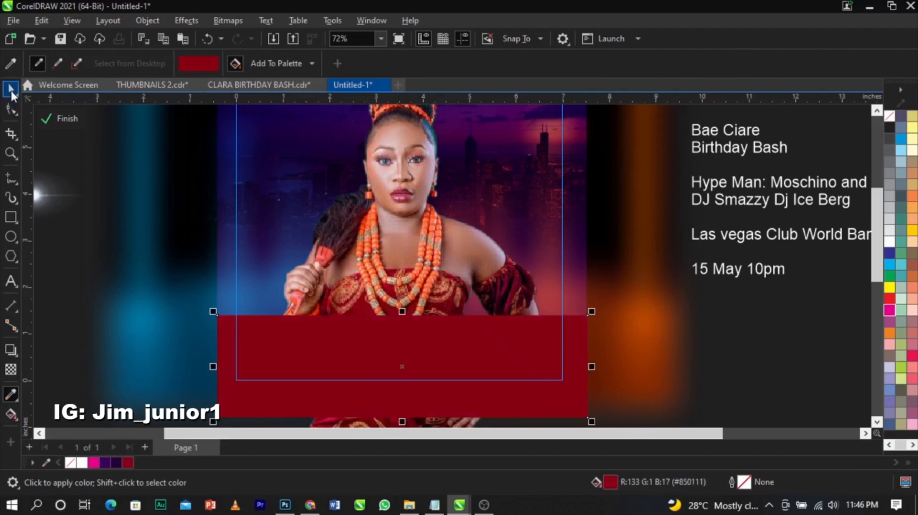
# Apply a vertical fountain transparency to the dark red rectangle so it fades out upward, with the Hard Light merge mode
pyautogui.click(10, 373)
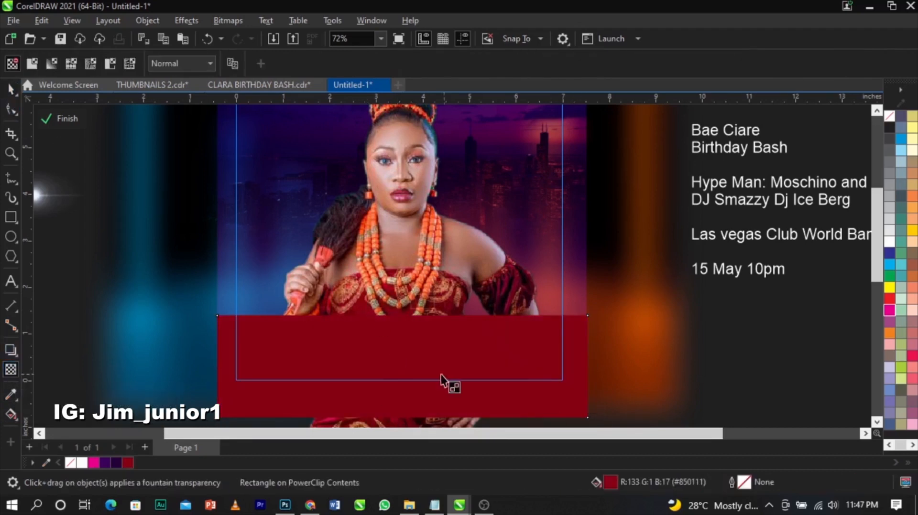
pyautogui.moveTo(419, 364); pyautogui.dragTo(419, 321)
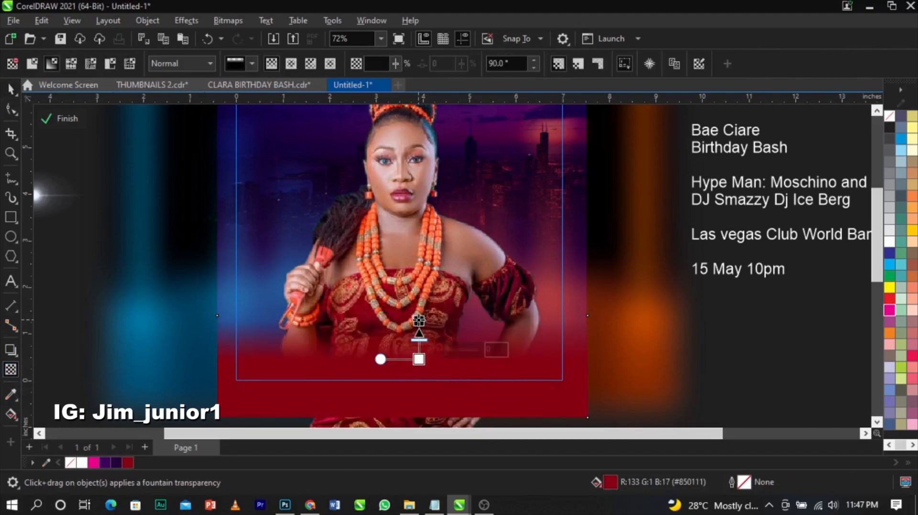
pyautogui.click(168, 62)
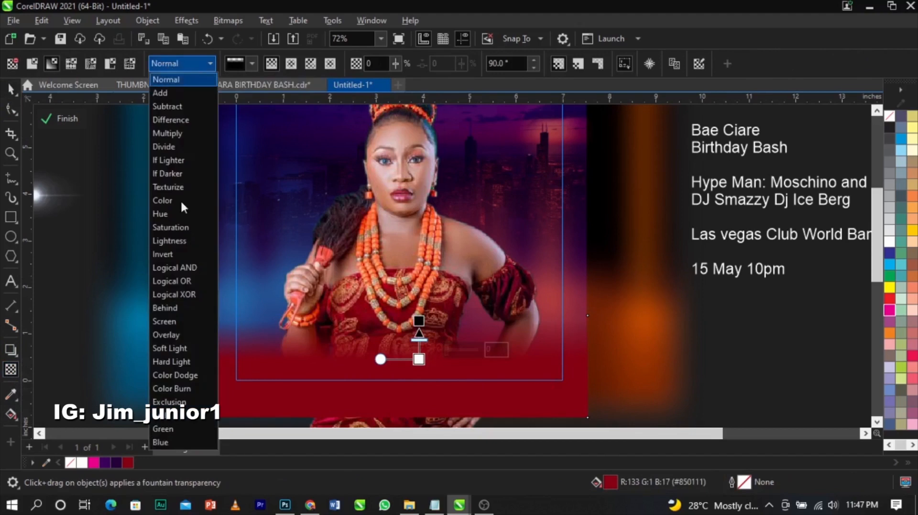
pyautogui.click(175, 362)
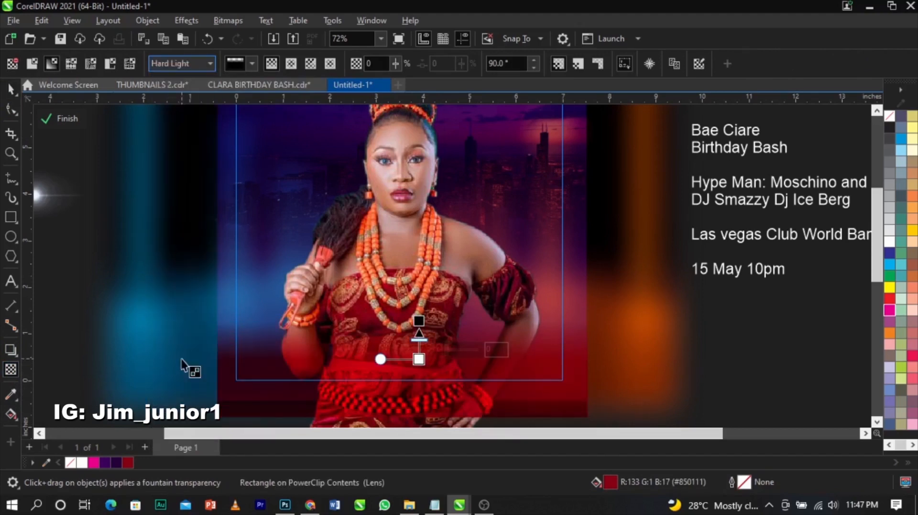
# Try the Color Dodge, Overlay, Screen, Hard Light and Soft Light merge modes on the dark red rectangle, ending on Overlay
pyautogui.click(189, 62)
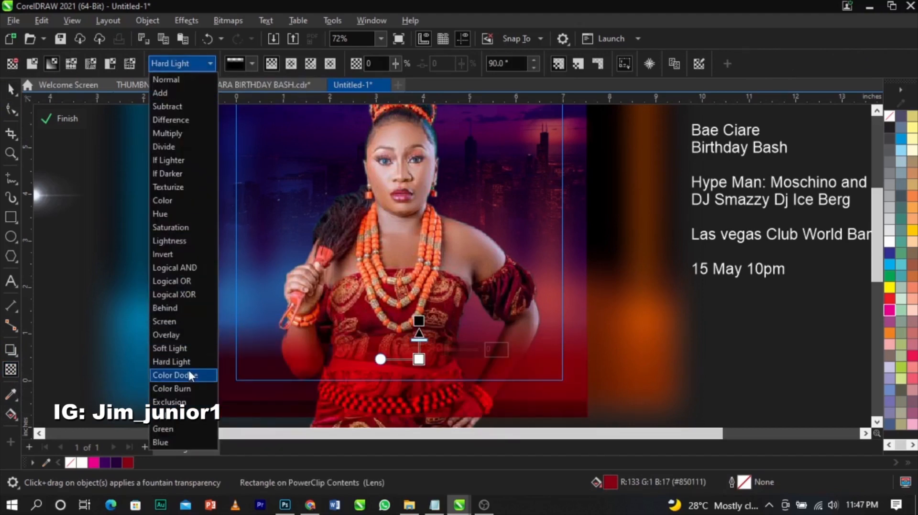
pyautogui.click(189, 376)
pyautogui.click(190, 61)
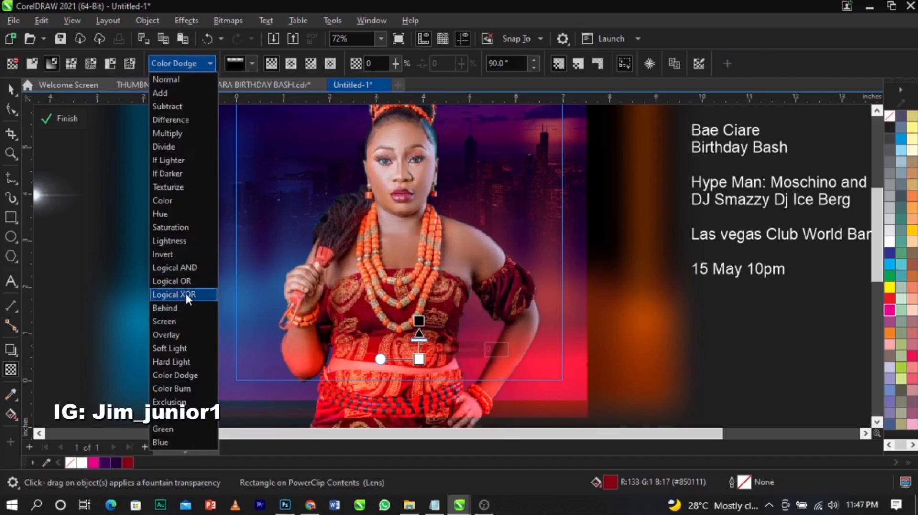
pyautogui.click(186, 335)
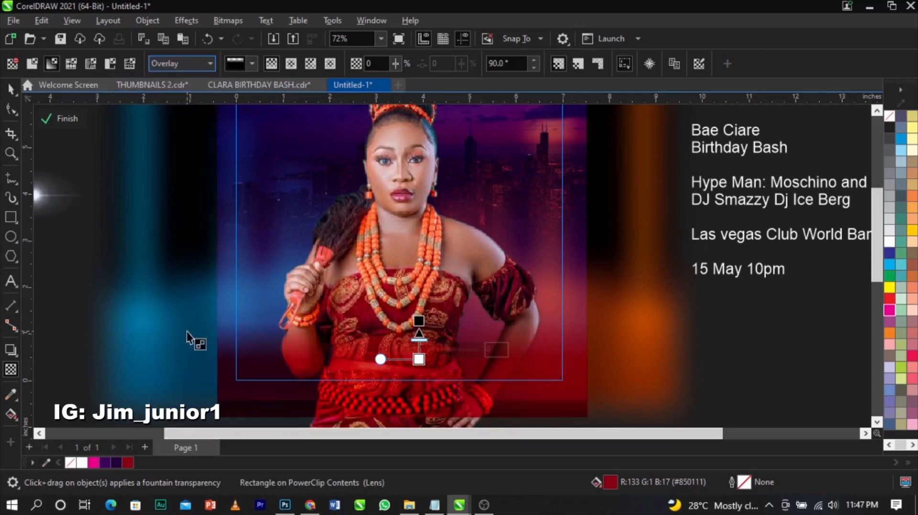
pyautogui.click(185, 70)
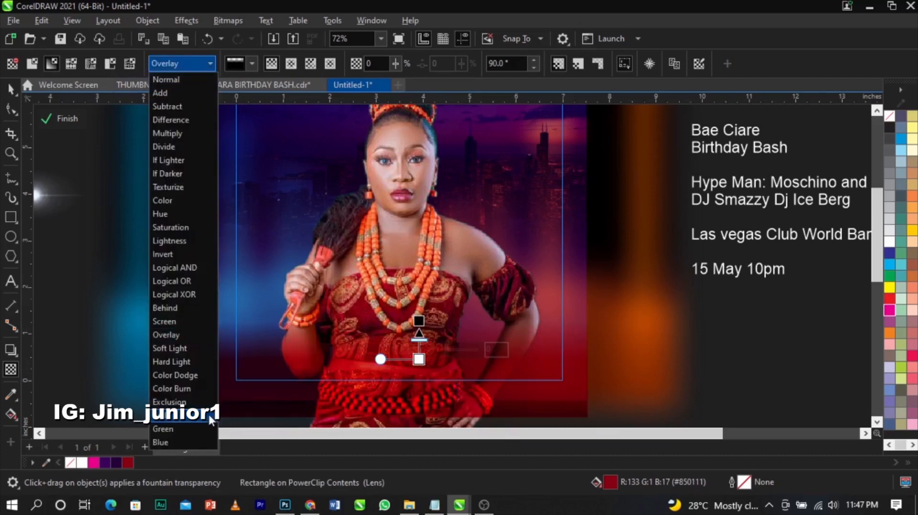
pyautogui.click(177, 318)
pyautogui.click(181, 69)
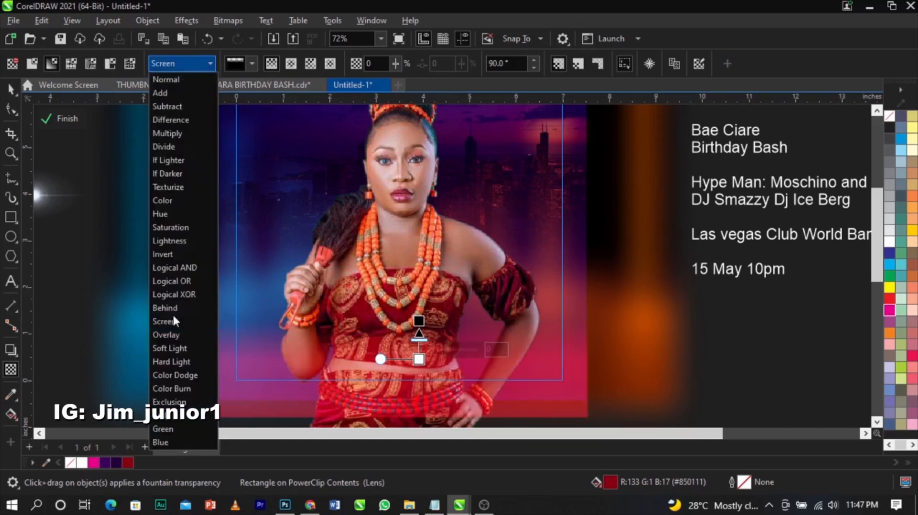
pyautogui.click(180, 358)
pyautogui.click(181, 64)
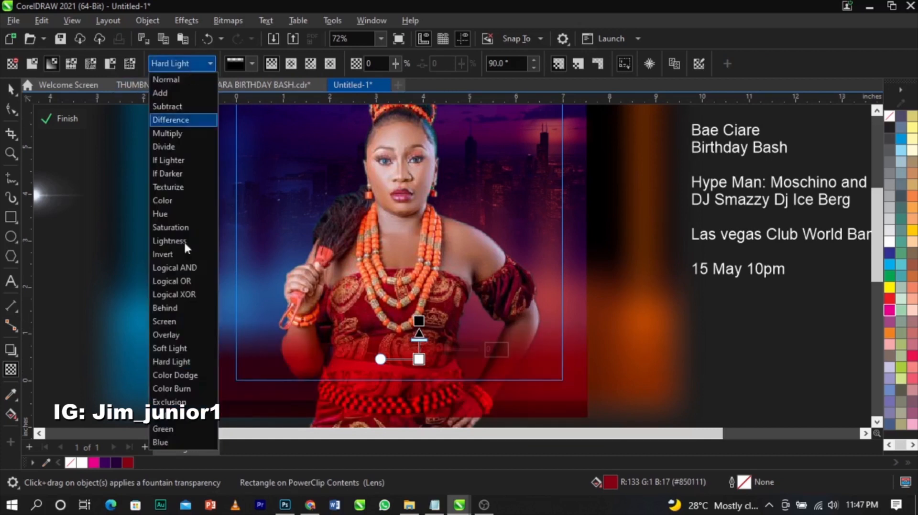
pyautogui.click(183, 351)
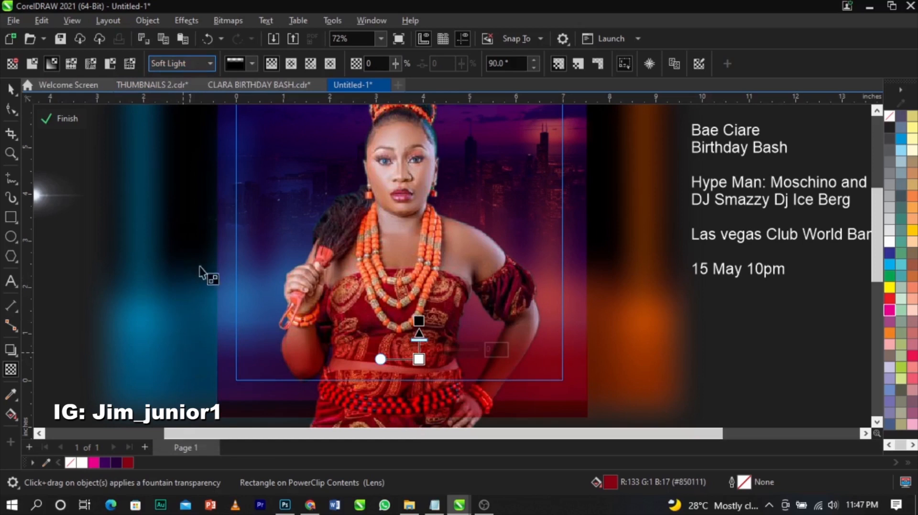
pyautogui.click(188, 69)
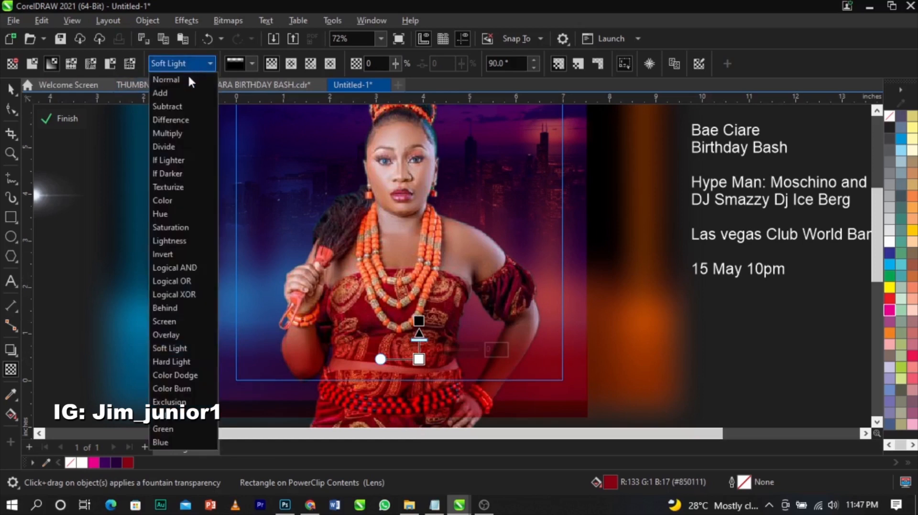
pyautogui.click(196, 334)
pyautogui.press('space')
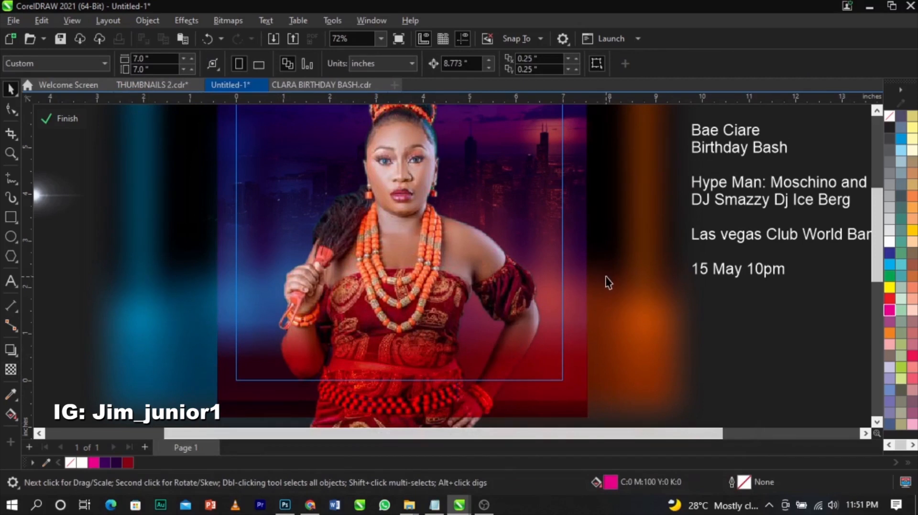
# Change the fading rectangle's uniform fill to a very dark navy blue, R 0, G 1, B 41, using the RGB color model
pyautogui.click(514, 361)
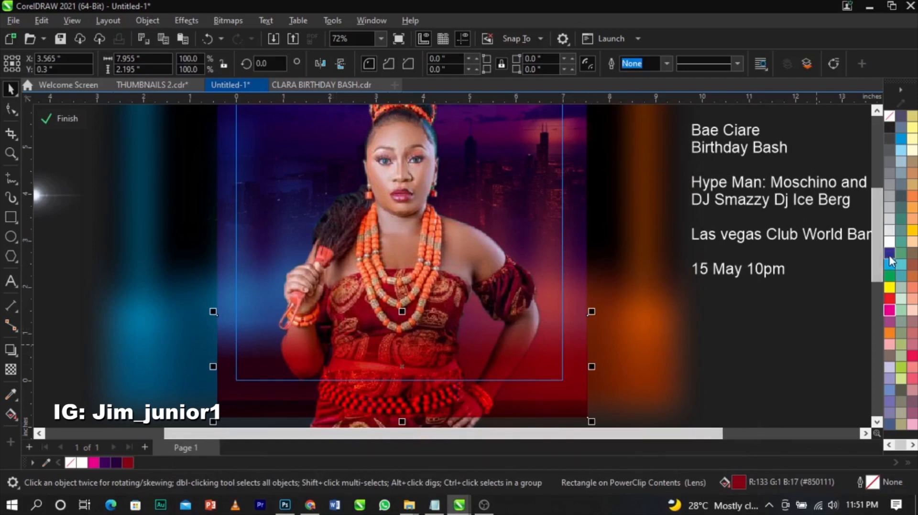
pyautogui.click(889, 256)
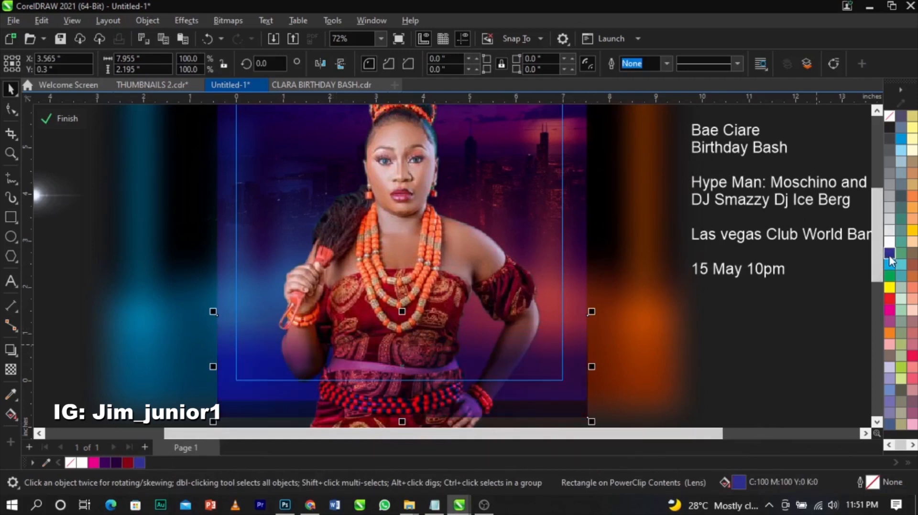
pyautogui.doubleClick(740, 481)
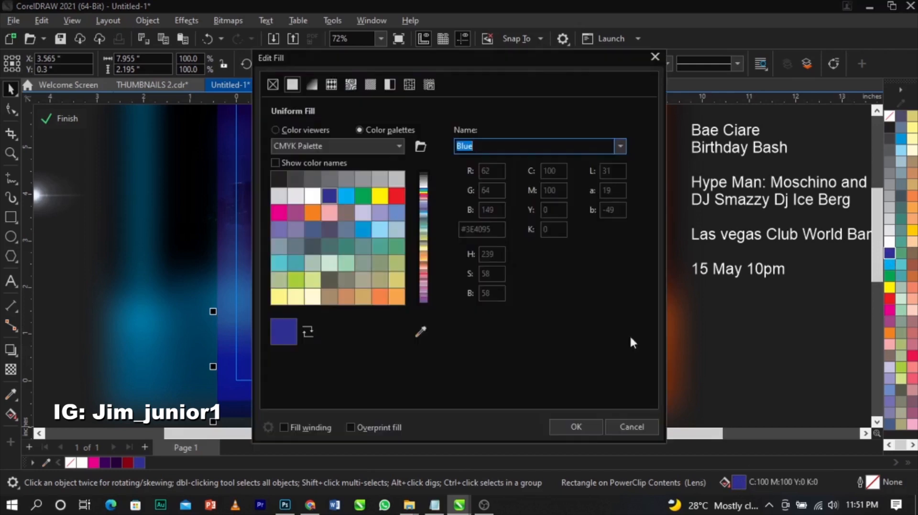
pyautogui.moveTo(390, 56); pyautogui.dragTo(630, 50)
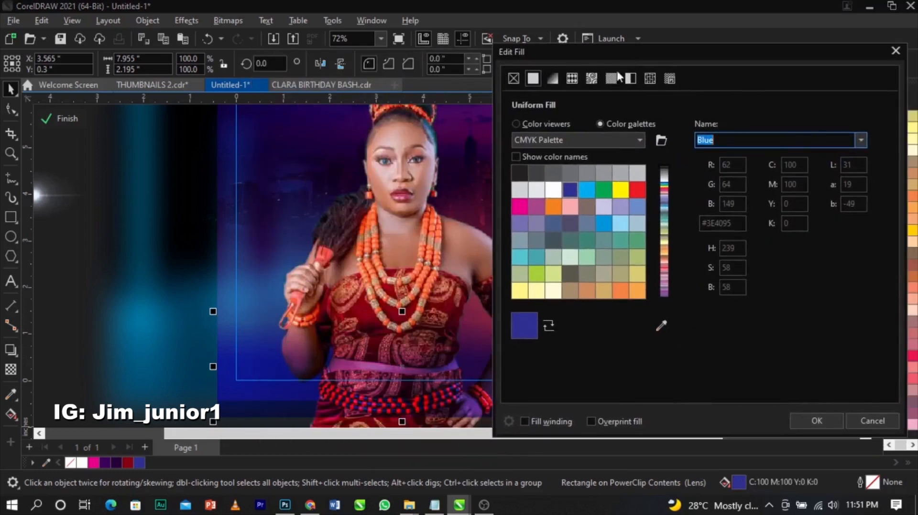
pyautogui.click(530, 124)
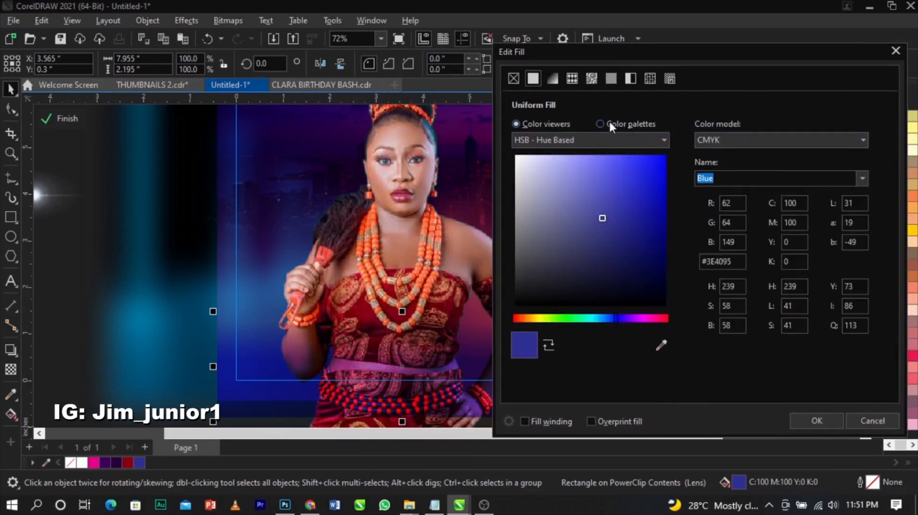
pyautogui.click(741, 139)
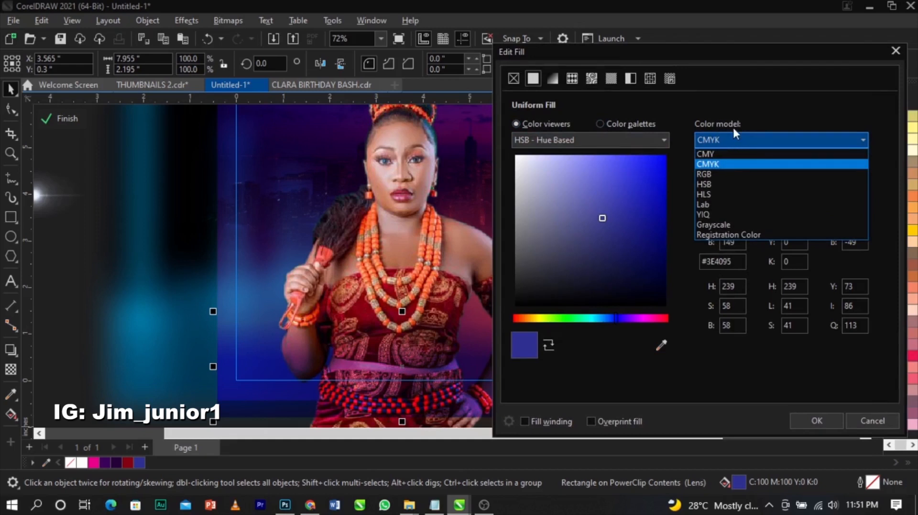
pyautogui.click(733, 174)
pyautogui.moveTo(649, 249); pyautogui.dragTo(667, 282)
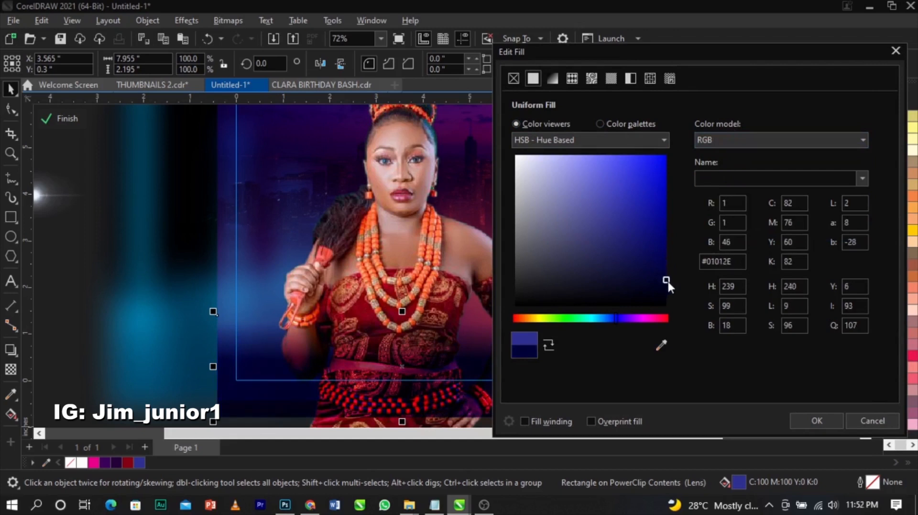
pyautogui.click(797, 420)
pyautogui.click(580, 397)
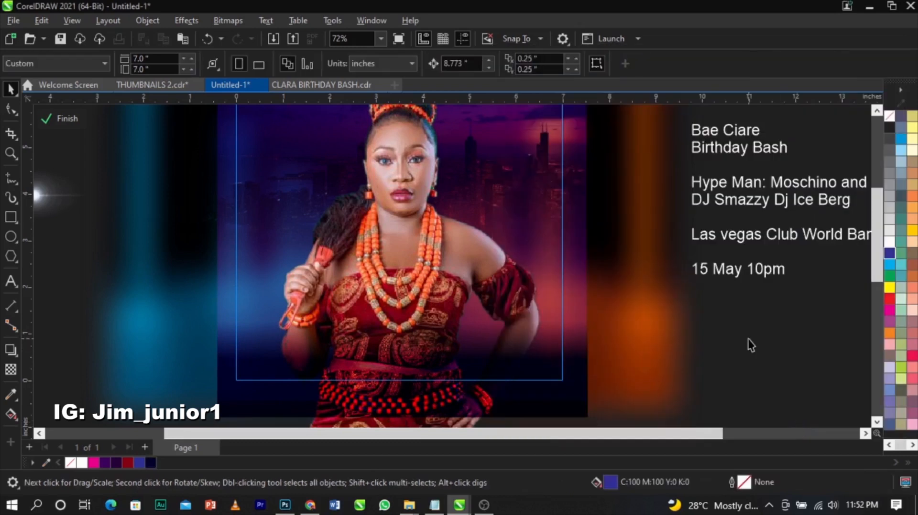
# Set the merge mode of the navy rectangle's transparency to Hard Light
pyautogui.click(545, 383)
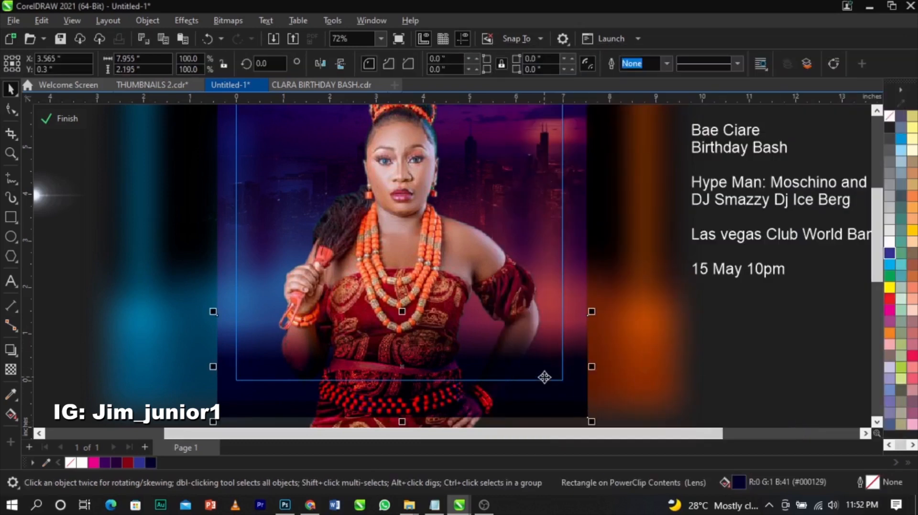
pyautogui.click(11, 369)
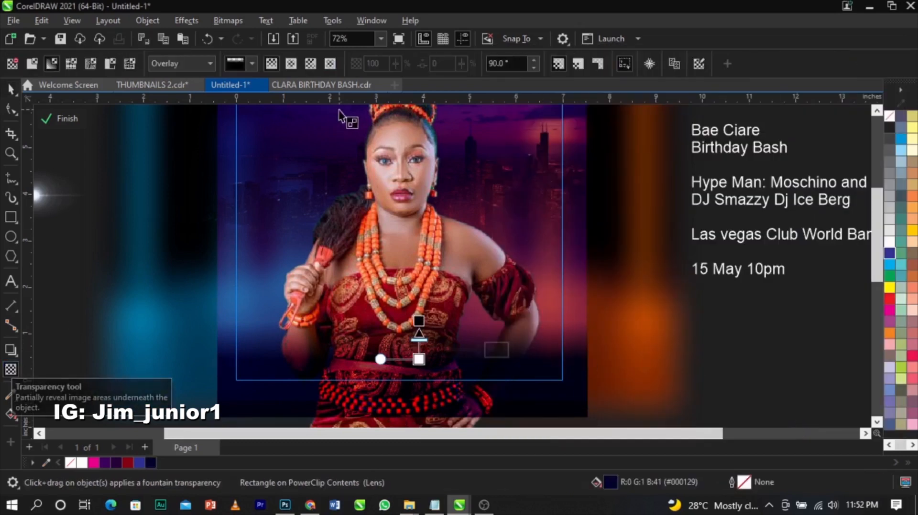
pyautogui.click(199, 63)
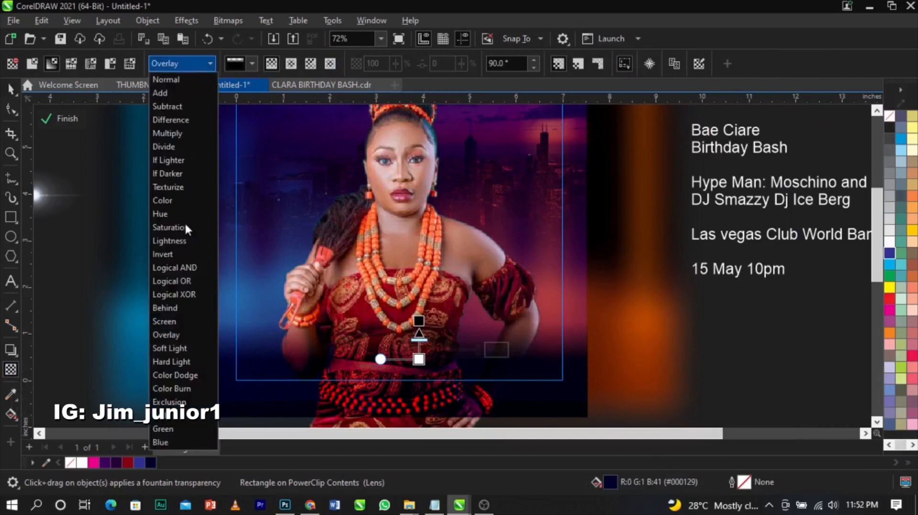
pyautogui.click(184, 365)
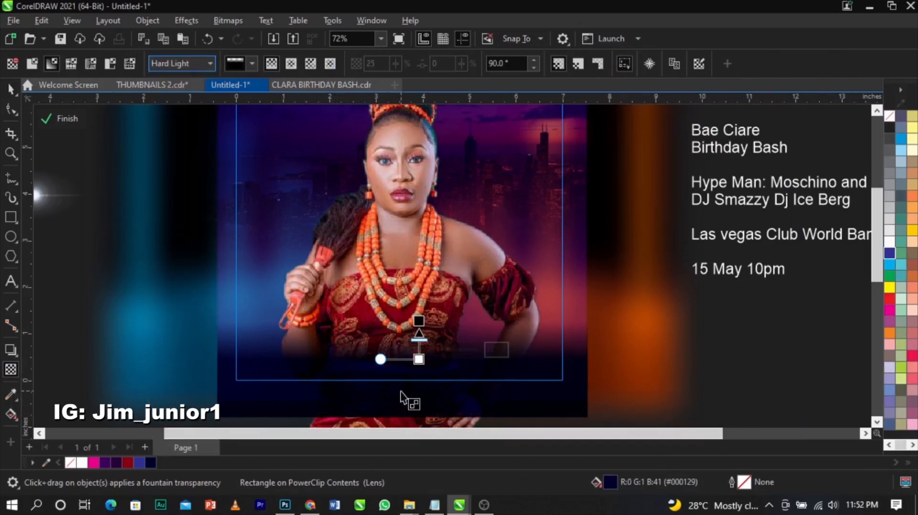
pyautogui.press('space')
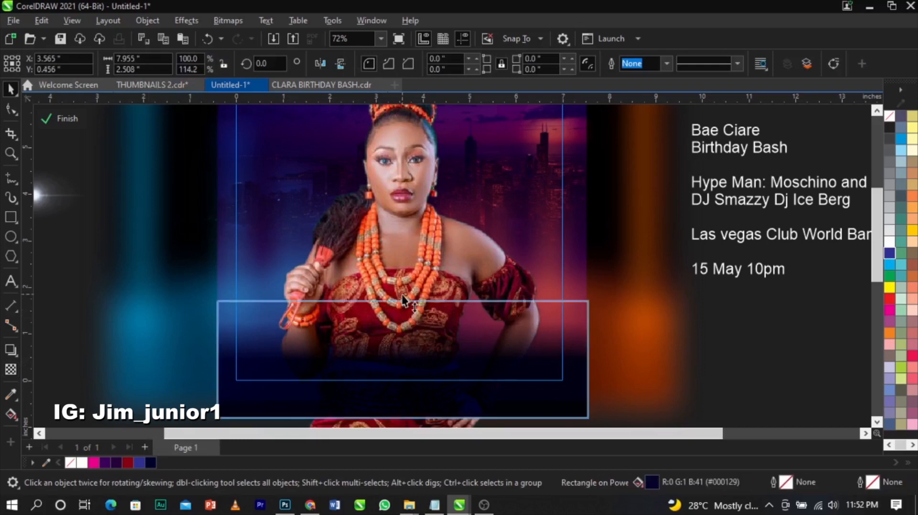
# Stretch the navy rectangle upward over the woman's torso to a height of about 3.45 inches, keeping its lower edge in place
pyautogui.click(403, 306)
pyautogui.moveTo(401, 298); pyautogui.dragTo(403, 265)
pyautogui.click(403, 265)
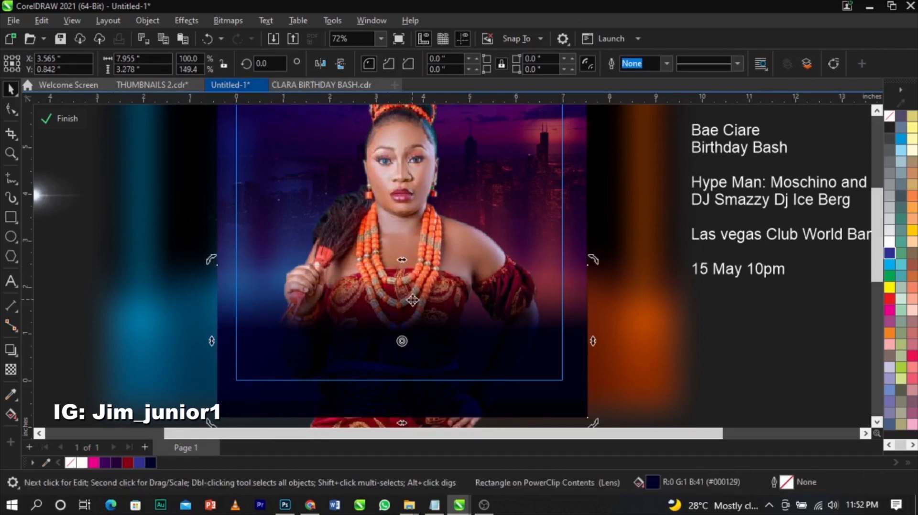
pyautogui.click(414, 314)
pyautogui.moveTo(404, 265); pyautogui.dragTo(404, 254)
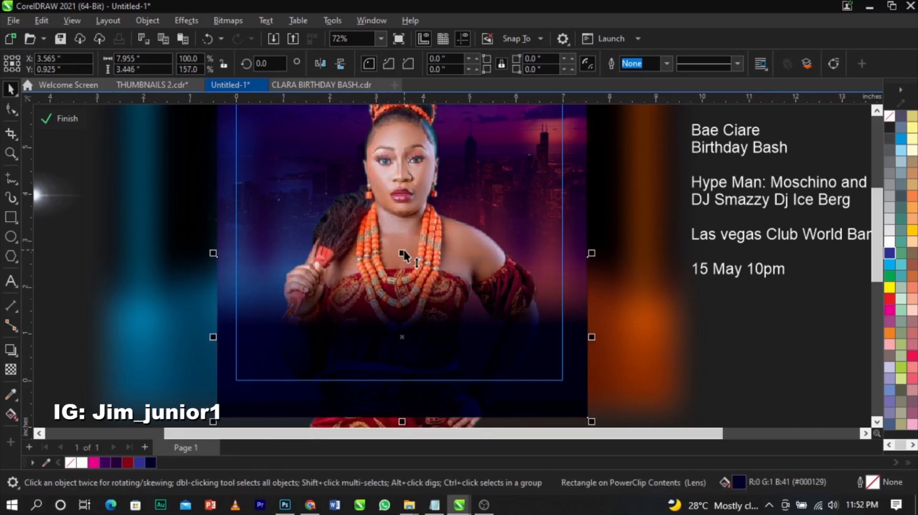
# Finish editing the PowerClip contents and deselect the artwork
pyautogui.click(410, 169)
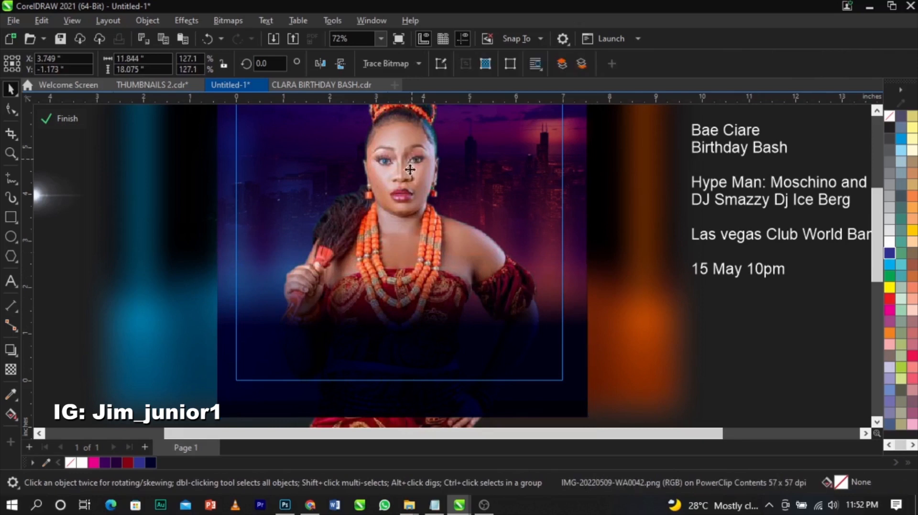
pyautogui.scroll(-1, 384, 224)
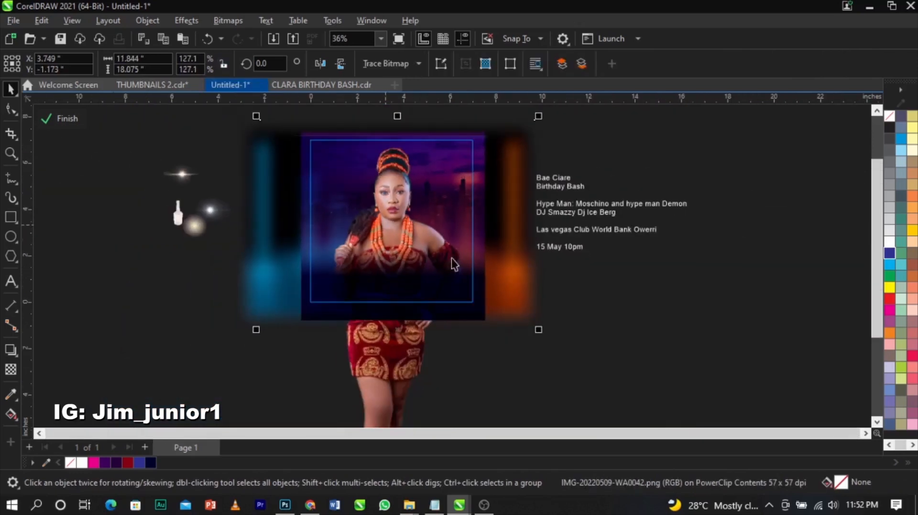
pyautogui.click(56, 124)
pyautogui.click(625, 302)
pyautogui.scroll(1, 624, 302)
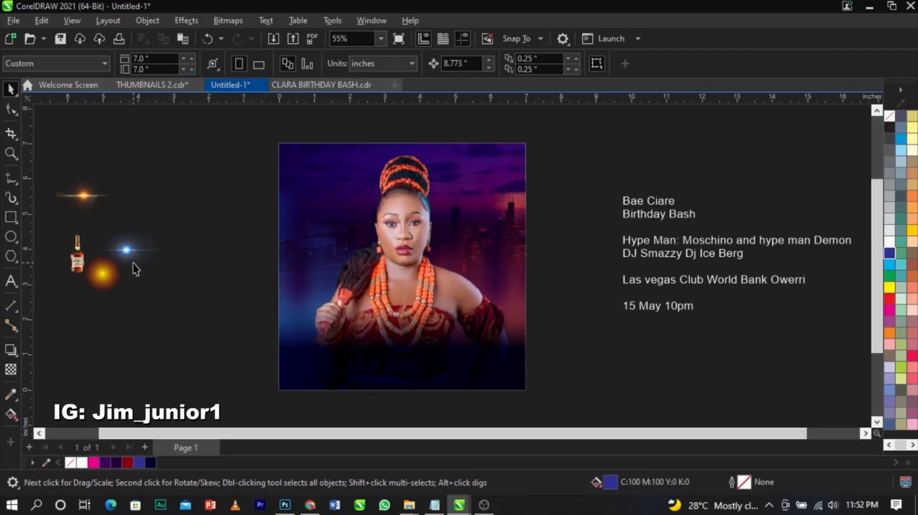
# Enlarge the blue lens flare to about 6.78 × 3.76 inches and center its glow on the flyer's left edge at mid-height
pyautogui.click(139, 252)
pyautogui.moveTo(152, 253); pyautogui.dragTo(450, 366)
pyautogui.moveTo(276, 290); pyautogui.dragTo(275, 269)
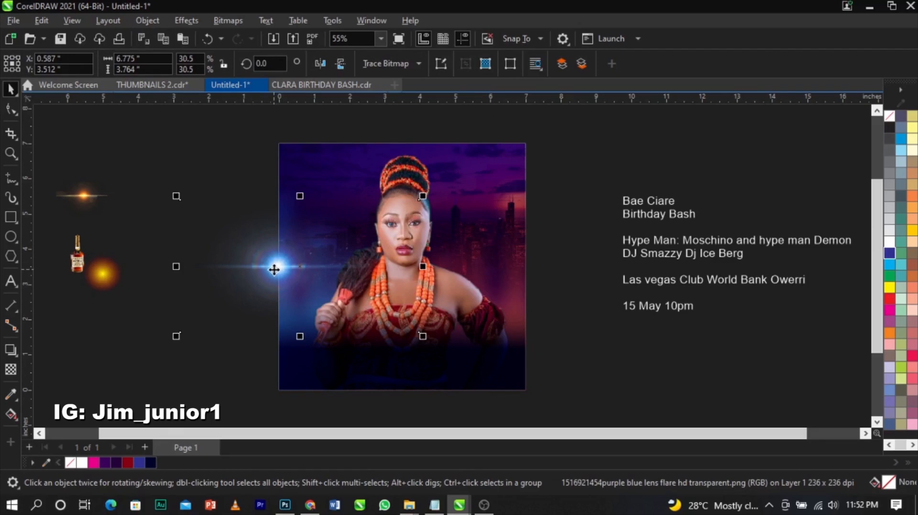
# PowerClip the blue lens flare inside the flyer's 7 × 7 inch artwork rectangle
pyautogui.click(479, 266)
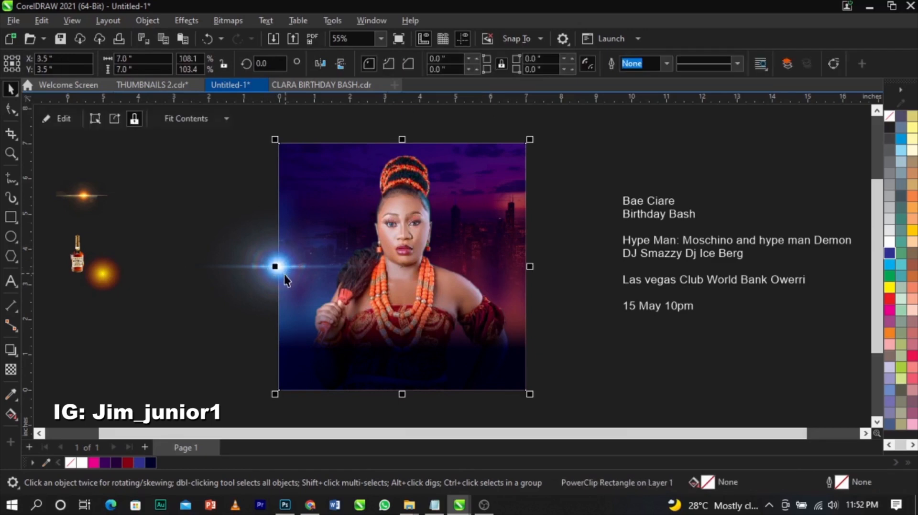
pyautogui.click(258, 277)
pyautogui.rightClick(256, 278)
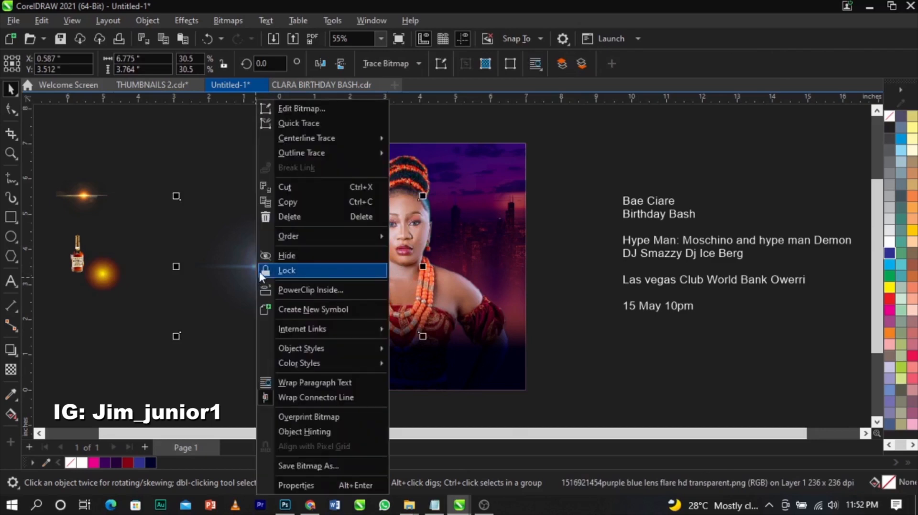
pyautogui.click(268, 290)
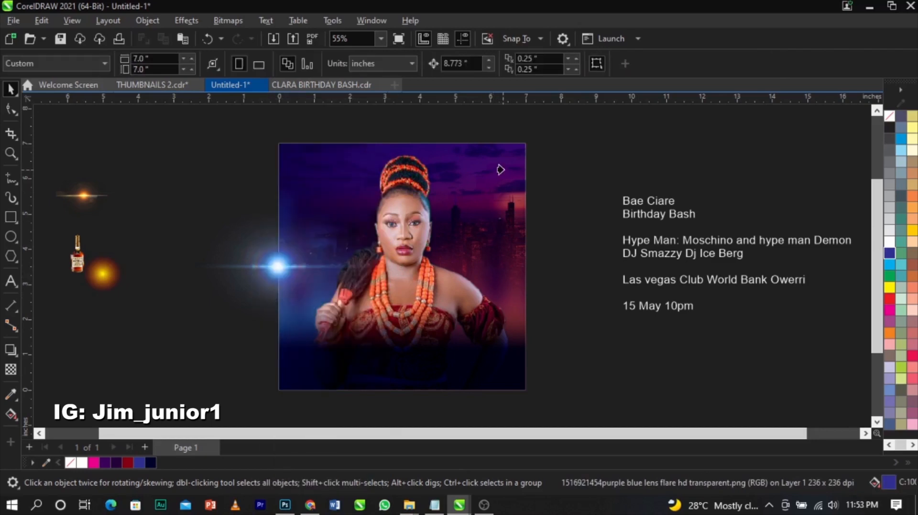
pyautogui.click(500, 170)
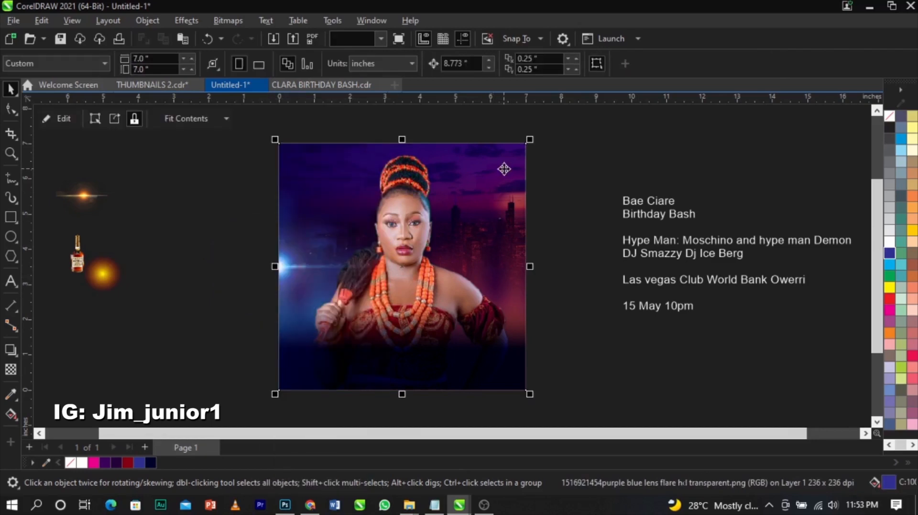
# Edit the PowerClip contents and move the blue lens flare off the artwork to the empty area below the event text
pyautogui.rightClick(492, 218)
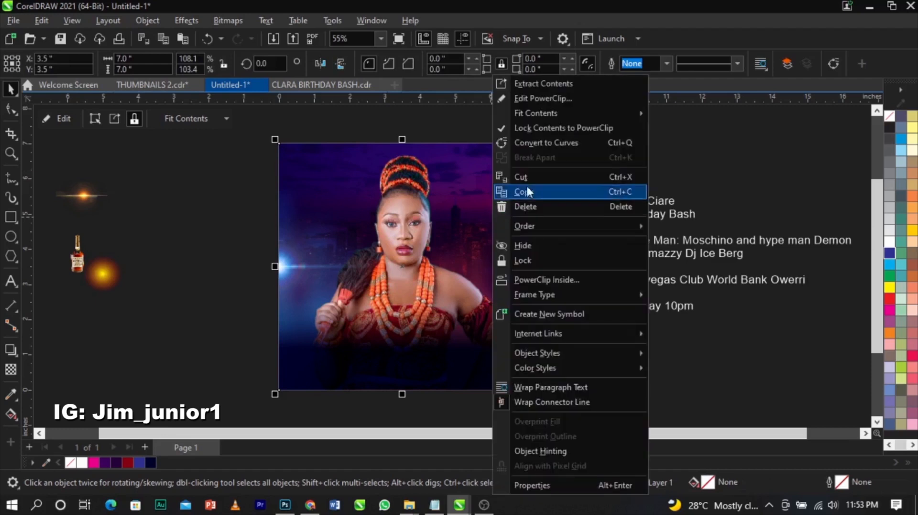
pyautogui.click(544, 101)
pyautogui.click(205, 288)
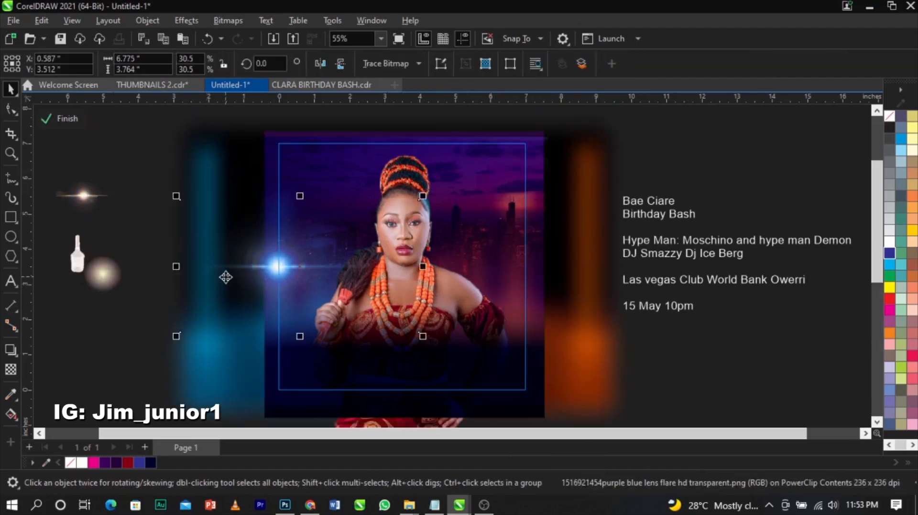
pyautogui.scroll(-2, 224, 278)
pyautogui.moveTo(335, 316); pyautogui.dragTo(536, 339)
pyautogui.scroll(2, 511, 339)
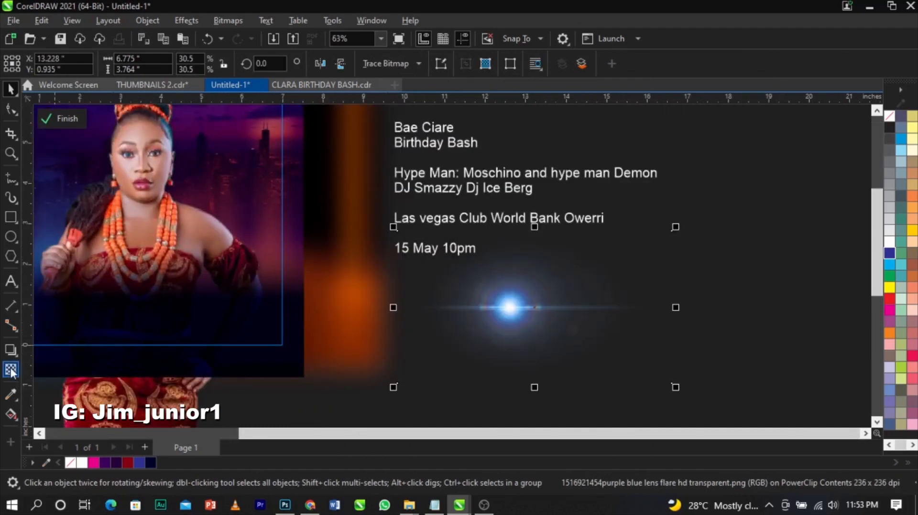
# Fade out the lower part of the blue flare with a vertical linear fountain transparency at -90°
pyautogui.click(11, 370)
pyautogui.moveTo(517, 310); pyautogui.dragTo(518, 344)
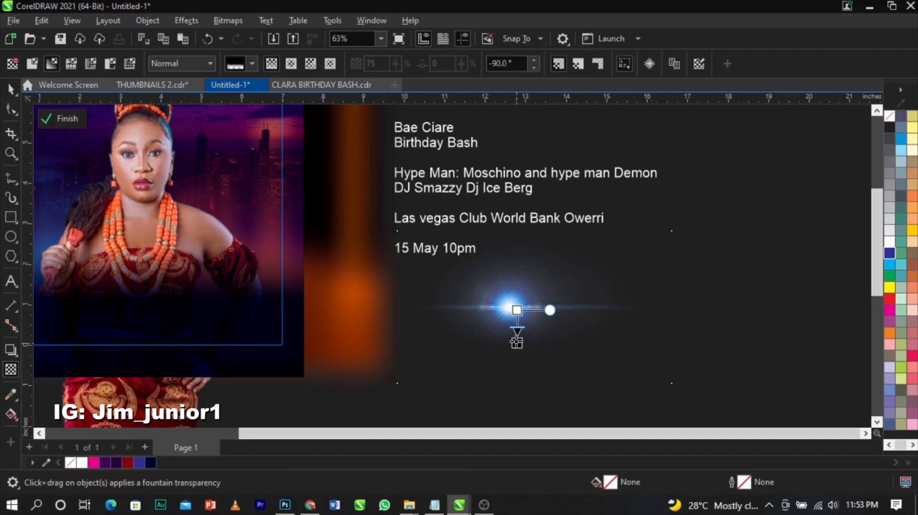
pyautogui.moveTo(517, 310); pyautogui.dragTo(516, 301)
pyautogui.moveTo(518, 345); pyautogui.dragTo(520, 338)
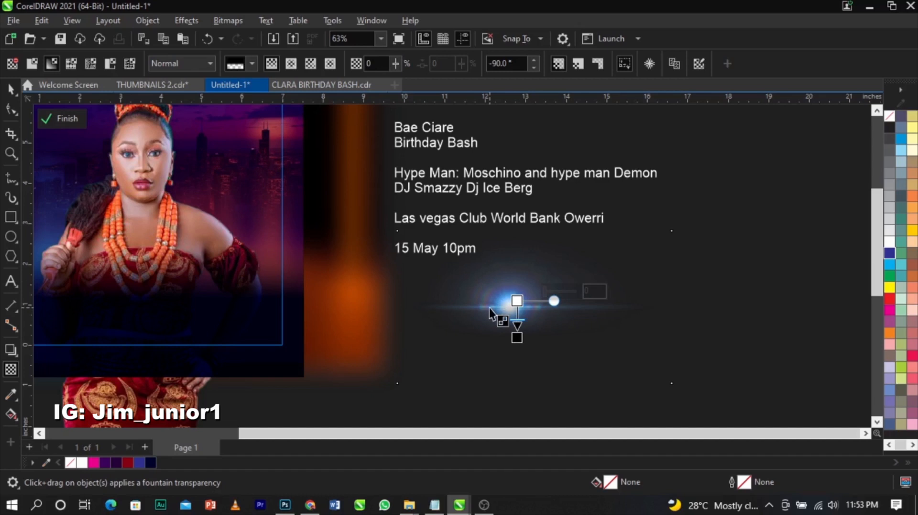
# Convert the faded flare to a 300 dpi bitmap in RGB Color (24-bit) mode with a transparent background
pyautogui.click(243, 20)
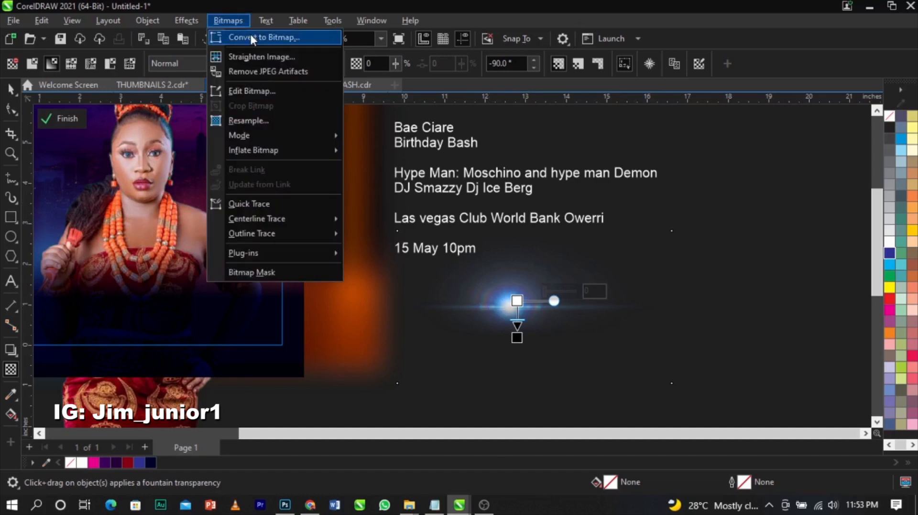
pyautogui.click(251, 37)
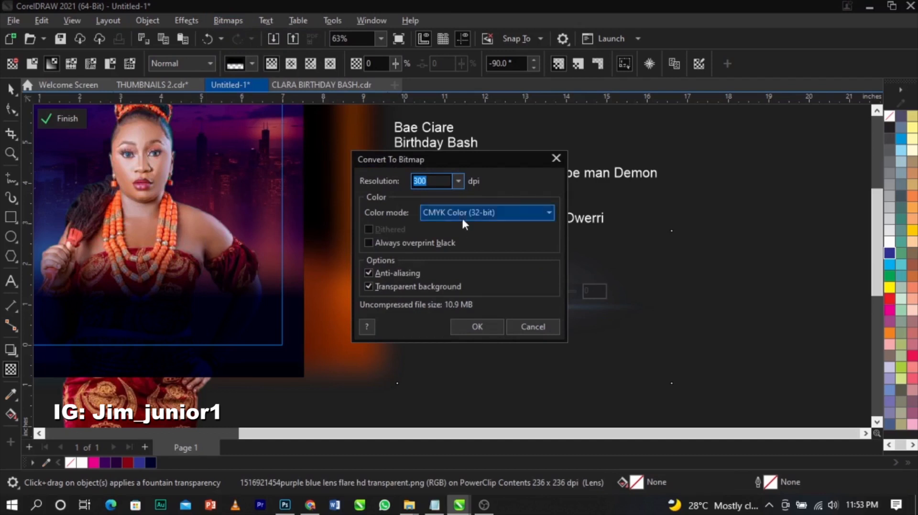
pyautogui.click(463, 216)
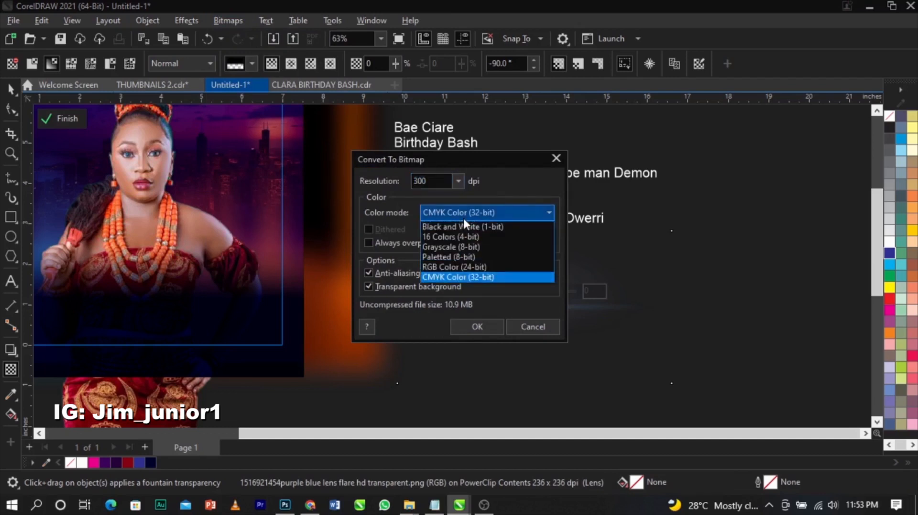
pyautogui.click(461, 267)
pyautogui.click(466, 327)
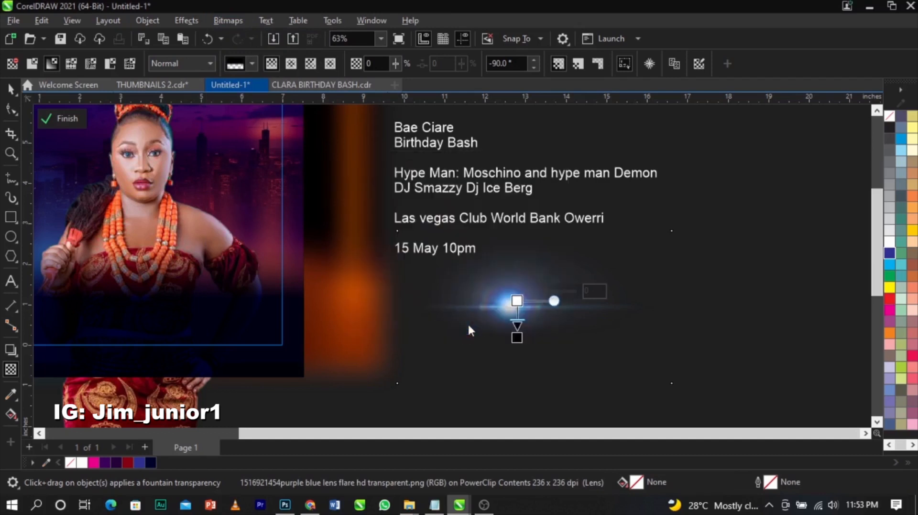
# Fade out the flare's upper part with an upward linear transparency at 90° and convert it to a bitmap again
pyautogui.moveTo(517, 282); pyautogui.dragTo(515, 266)
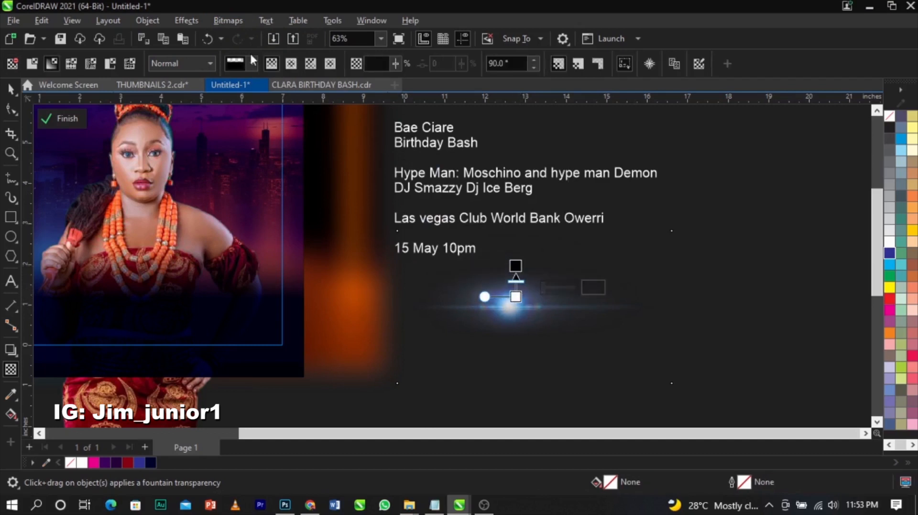
pyautogui.click(223, 20)
pyautogui.click(240, 37)
pyautogui.click(473, 325)
# Fade out the flare's right end with a horizontal linear transparency at 0° and convert the result to a bitmap
pyautogui.moveTo(558, 305); pyautogui.dragTo(662, 305)
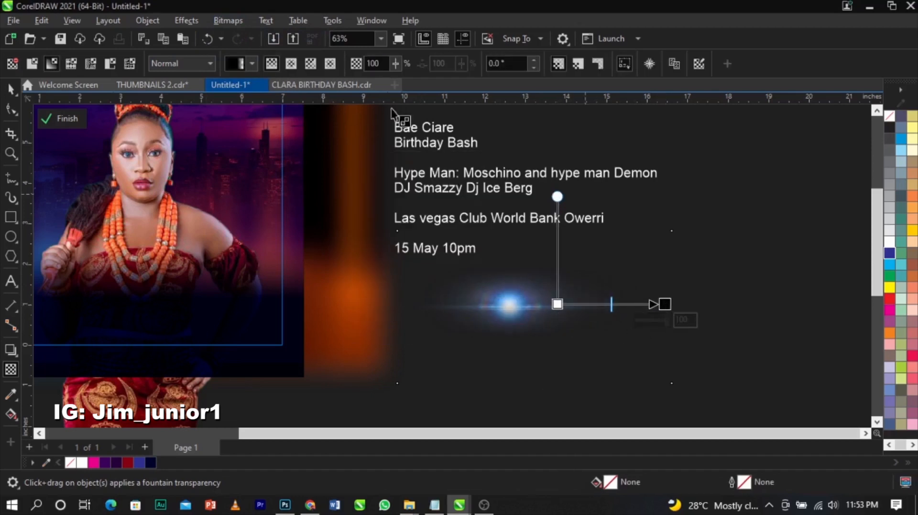
pyautogui.click(220, 15)
pyautogui.click(229, 36)
pyautogui.click(476, 327)
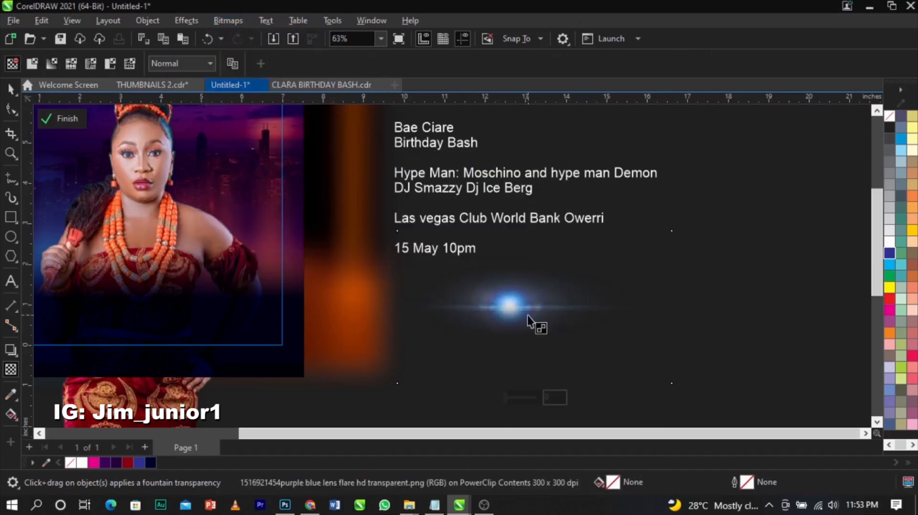
# Set the merge mode of the blue flare's transparency to Screen
pyautogui.click(10, 370)
pyautogui.click(182, 64)
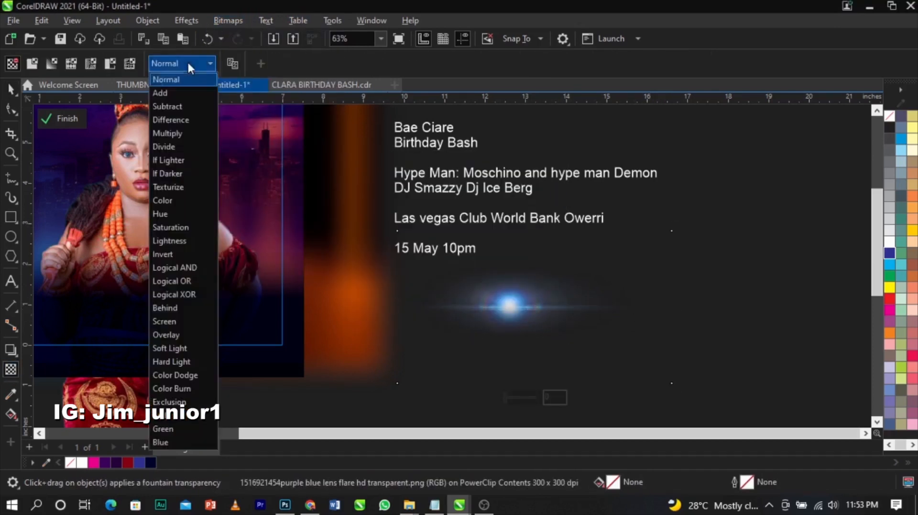
pyautogui.click(190, 322)
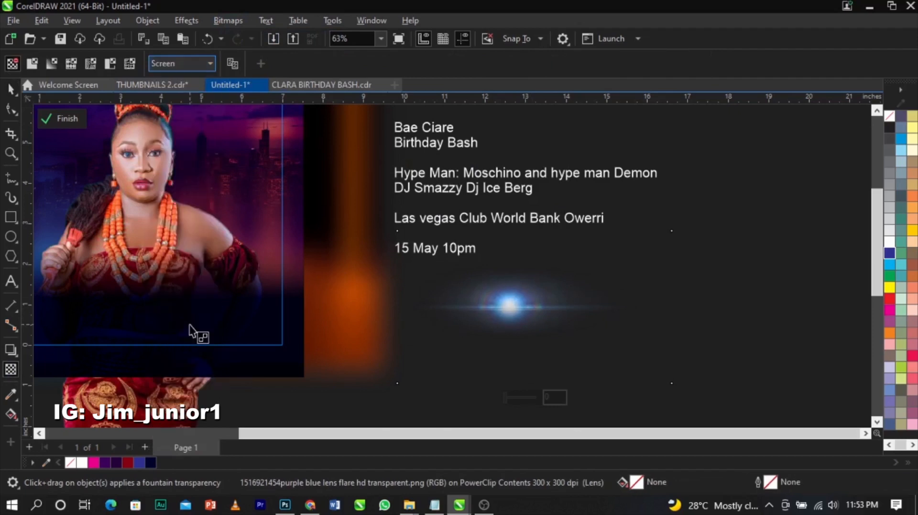
pyautogui.click(11, 89)
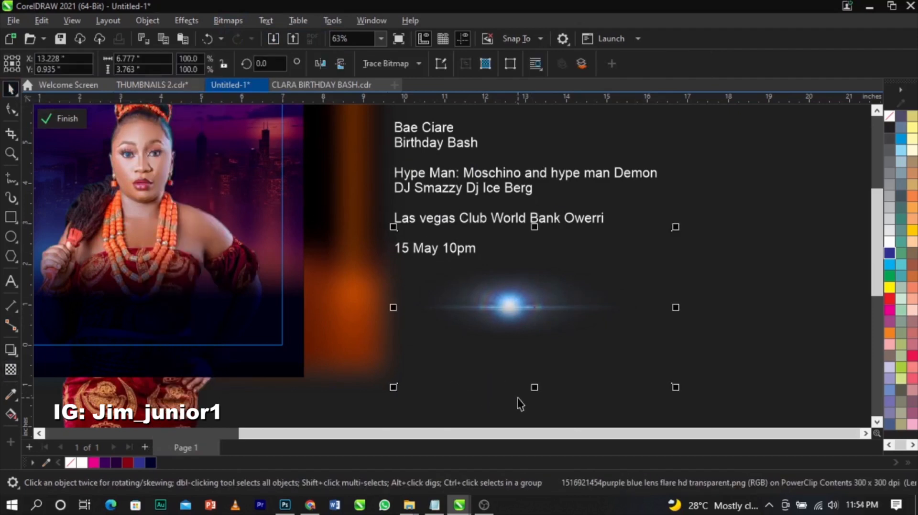
# Flatten the blue flare to about 2 inches high and move it back onto the woman's picture
pyautogui.moveTo(536, 389); pyautogui.dragTo(536, 360)
pyautogui.scroll(-2, 682, 321)
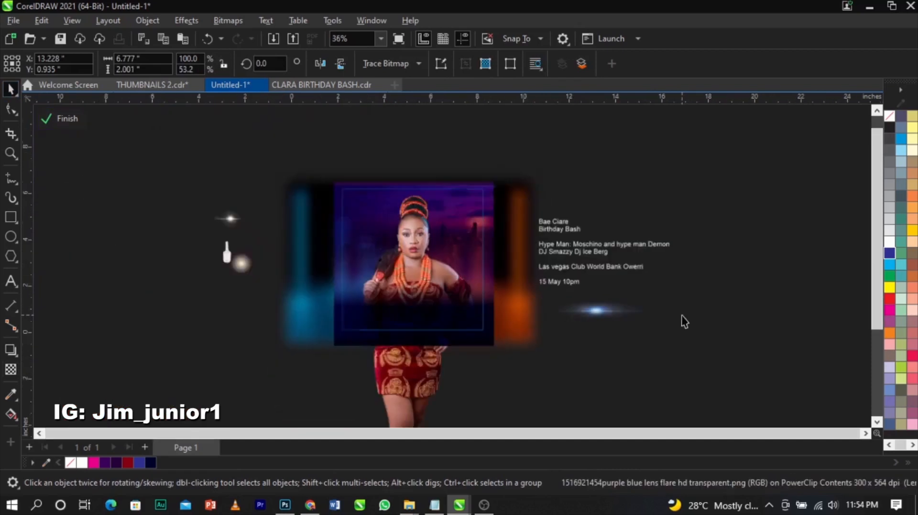
pyautogui.moveTo(629, 317); pyautogui.dragTo(458, 258)
# Widen the flare to about 10.31 inches, flatten it to about 2.18 inches high and place it behind the woman at face level
pyautogui.scroll(2, 457, 256)
pyautogui.moveTo(386, 253); pyautogui.dragTo(385, 243)
pyautogui.moveTo(531, 283); pyautogui.dragTo(605, 323)
pyautogui.moveTo(469, 261); pyautogui.dragTo(475, 260)
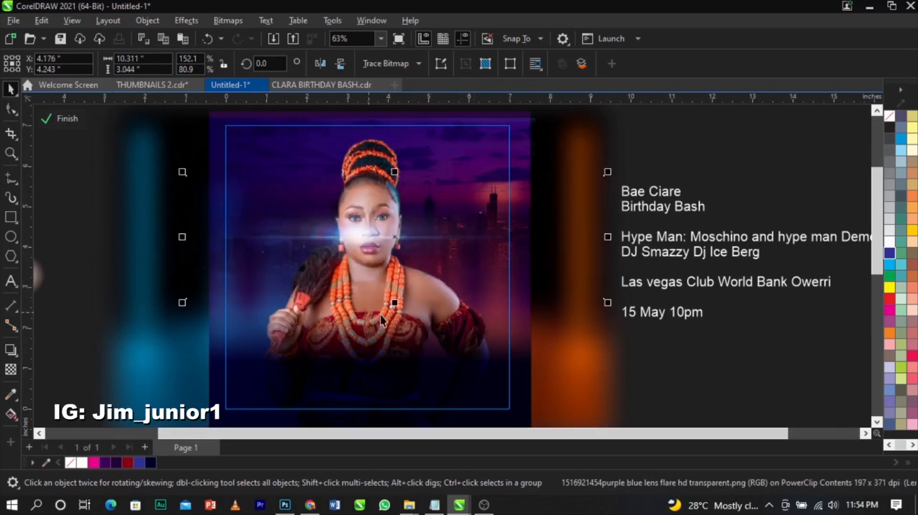
pyautogui.moveTo(394, 309); pyautogui.dragTo(394, 286)
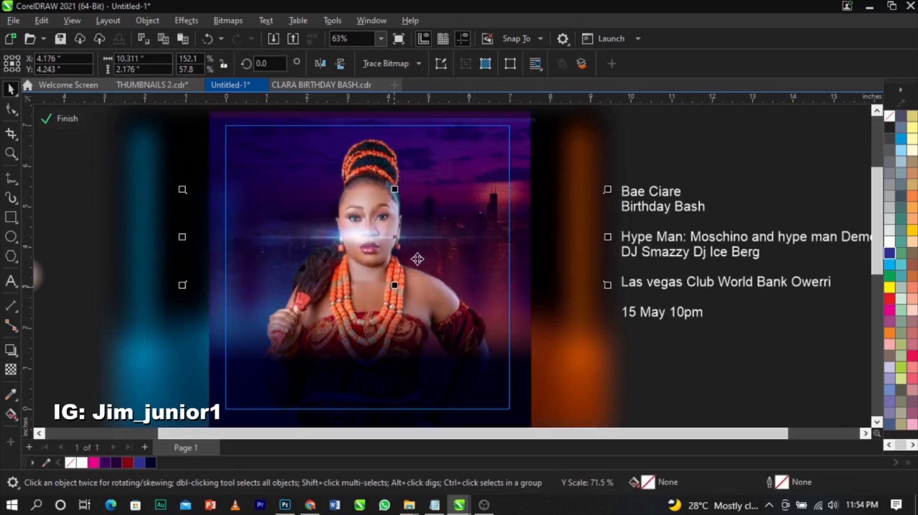
pyautogui.moveTo(421, 251); pyautogui.dragTo(433, 250)
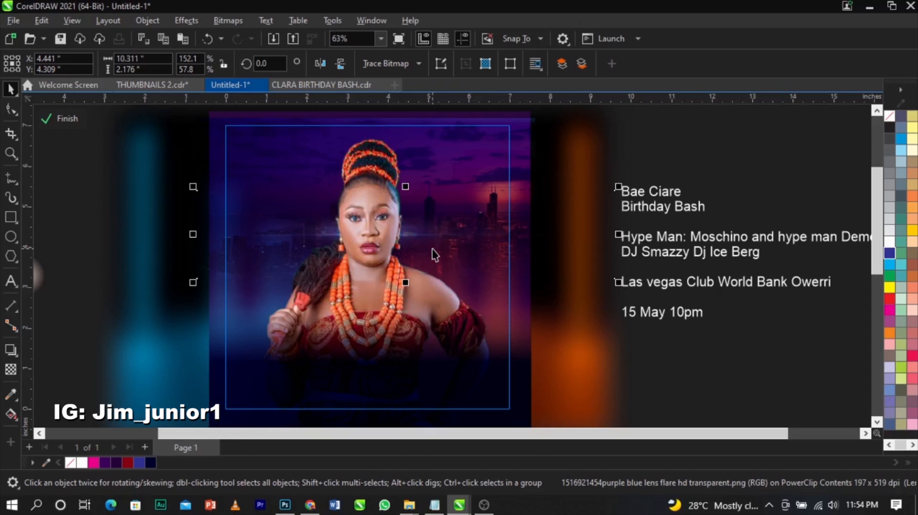
# Rotate the flare behind the woman about 17° clockwise and deselect it
pyautogui.click(404, 235)
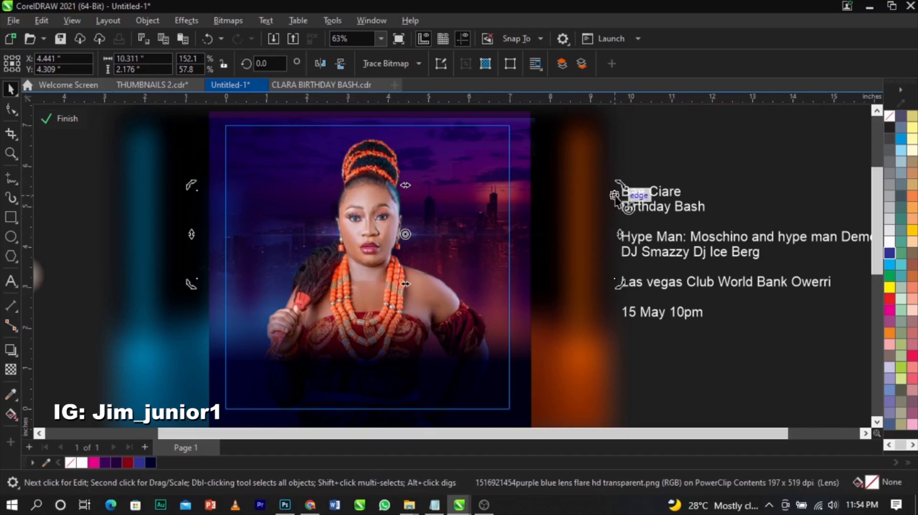
pyautogui.moveTo(619, 186); pyautogui.dragTo(643, 257)
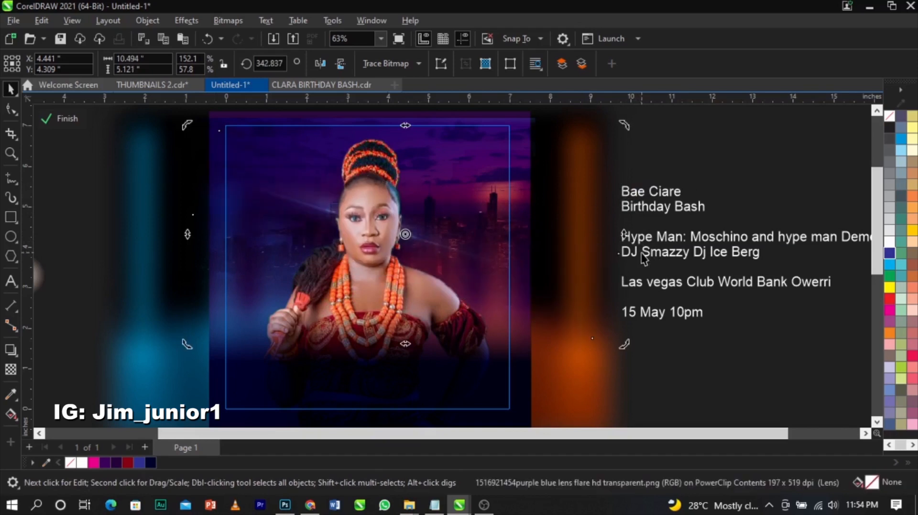
pyautogui.click(526, 275)
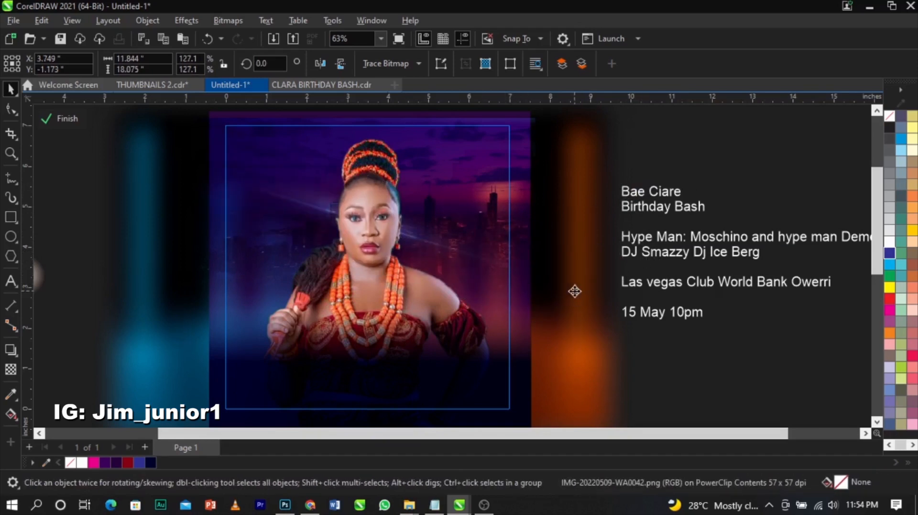
pyautogui.scroll(-1, 343, 202)
pyautogui.moveTo(180, 124); pyautogui.dragTo(343, 225)
pyautogui.hotkey('ctrl', 'z')
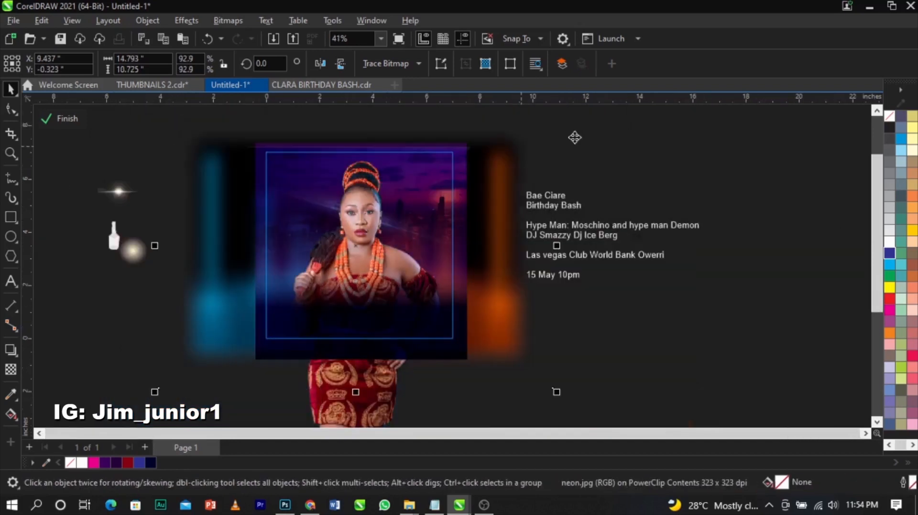
pyautogui.moveTo(593, 130)
pyautogui.mouseDown()
pyautogui.moveTo(202, 273)
pyautogui.moveTo(158, 304)
pyautogui.mouseUp()
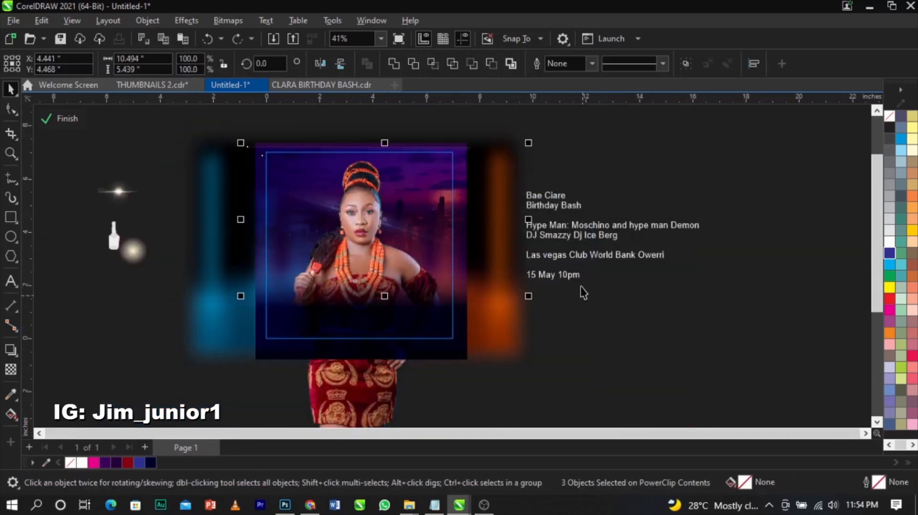
pyautogui.moveTo(529, 298); pyautogui.dragTo(545, 308)
pyautogui.hotkey('ctrl', 'z')
pyautogui.keyDown('shift'); pyautogui.click(263, 159); pyautogui.keyUp('shift')
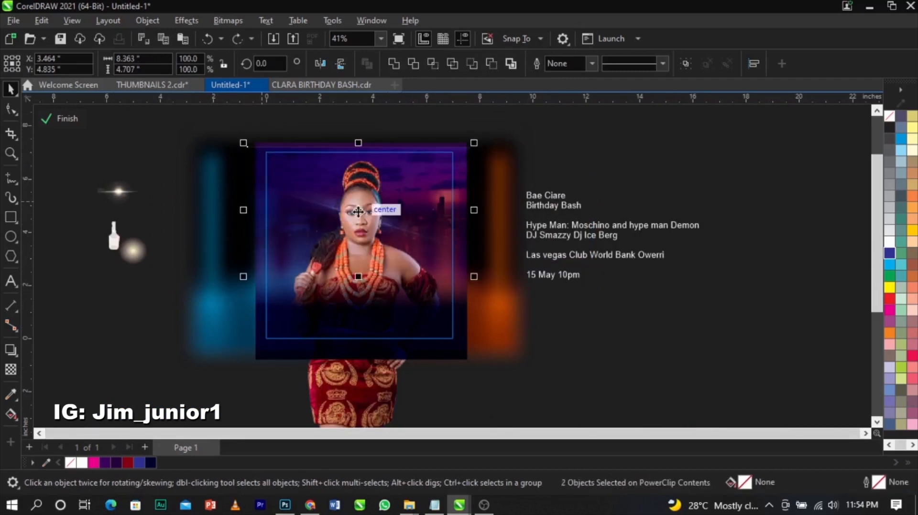
pyautogui.click(270, 189)
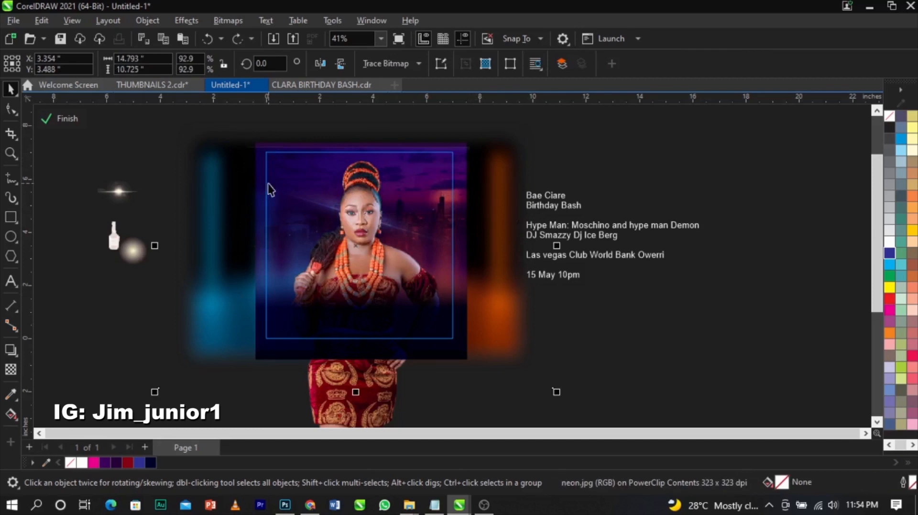
pyautogui.click(269, 182)
pyautogui.click(238, 113)
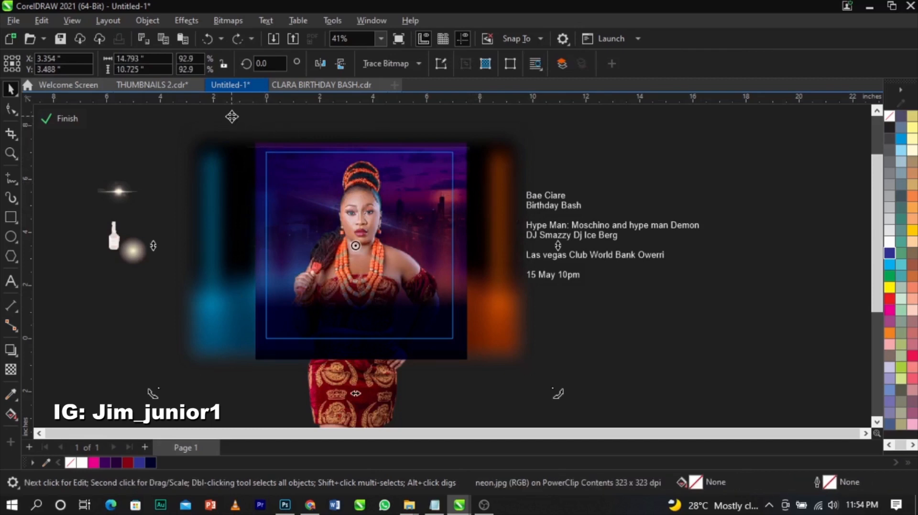
pyautogui.press('Tab')
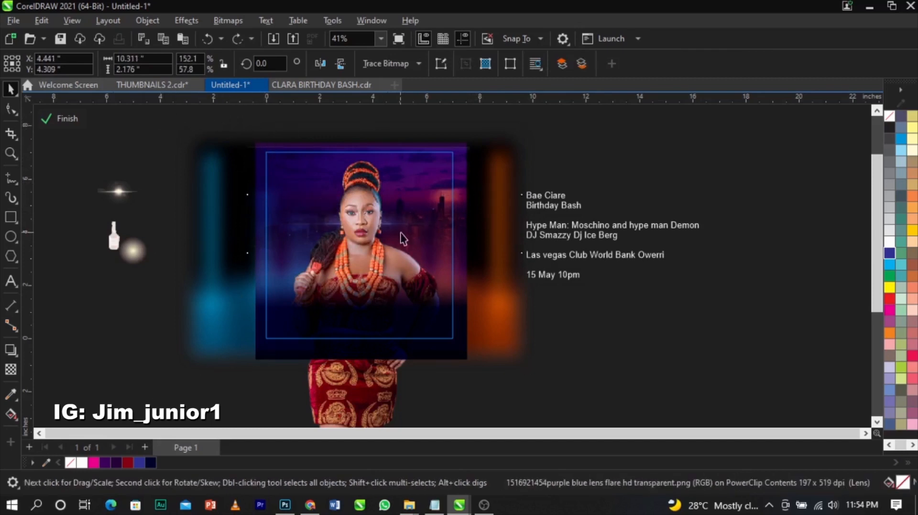
# Select the flare behind the woman's face and tilt it clockwise so its streak slopes down to the right
pyautogui.click(378, 233)
pyautogui.click(427, 225)
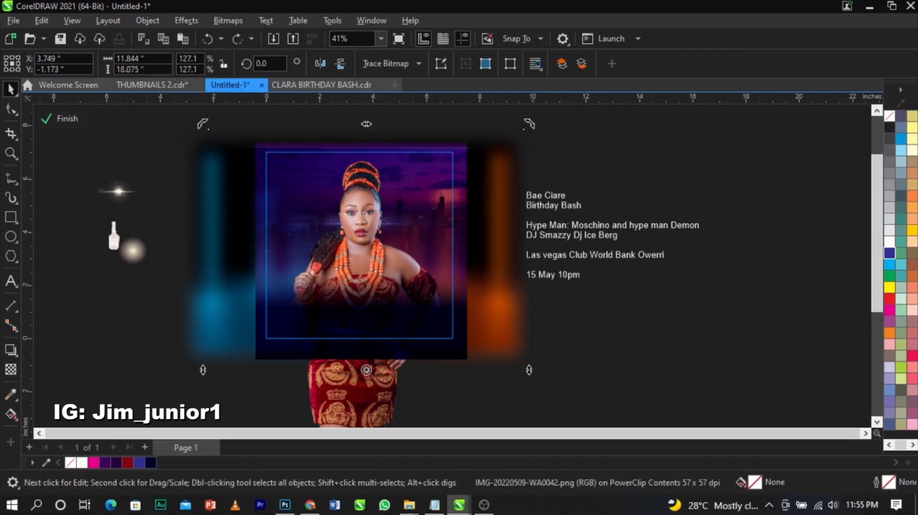
pyautogui.click(383, 223)
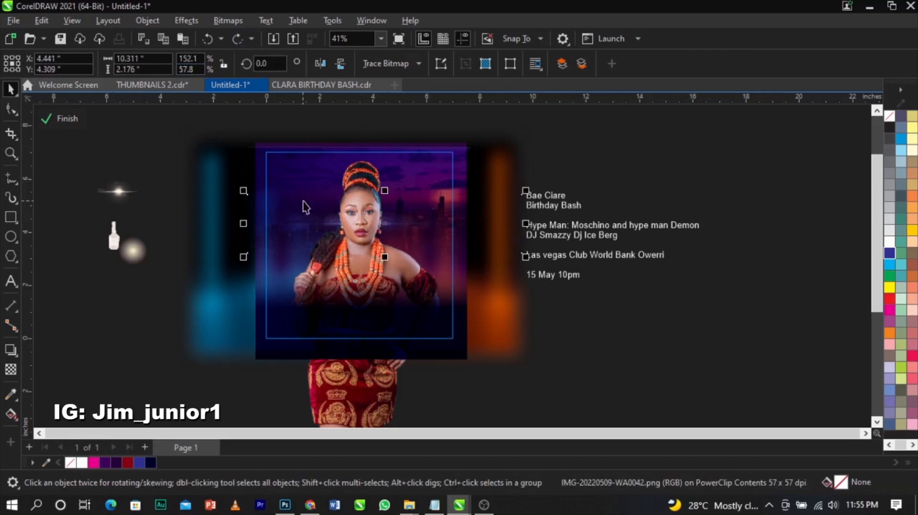
pyautogui.click(384, 224)
pyautogui.moveTo(529, 185); pyautogui.dragTo(487, 244)
pyautogui.click(385, 223)
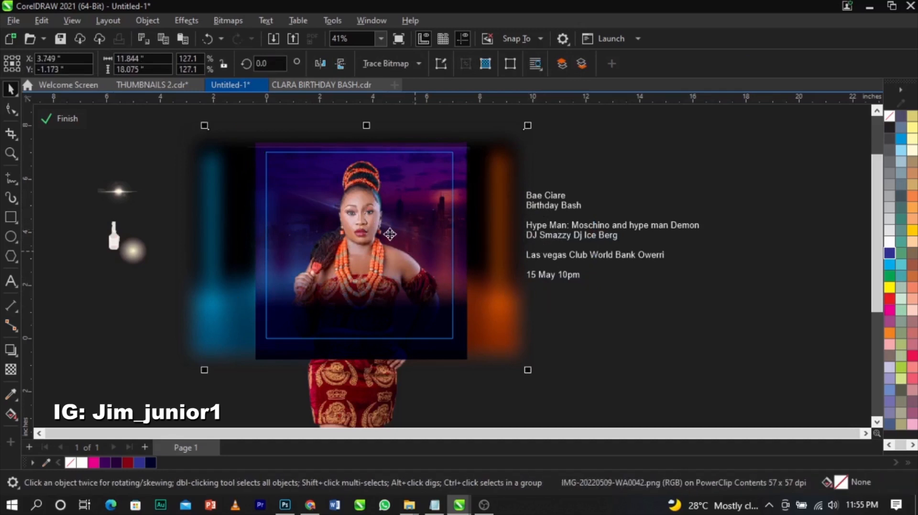
# Enlarge the blue flare behind the woman to about 14.44 × 7.40 inches and shift it to about X 4.70, Y 4.36 inches
pyautogui.click(520, 245)
pyautogui.moveTo(677, 126); pyautogui.dragTo(276, 299)
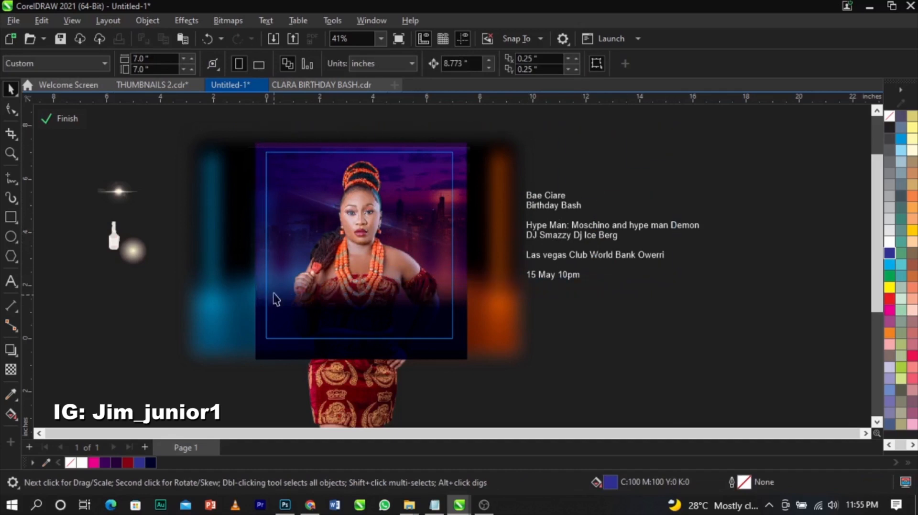
pyautogui.click(424, 241)
pyautogui.moveTo(700, 152); pyautogui.dragTo(243, 314)
pyautogui.moveTo(386, 225); pyautogui.dragTo(499, 228)
pyautogui.hotkey('ctrl', 'z')
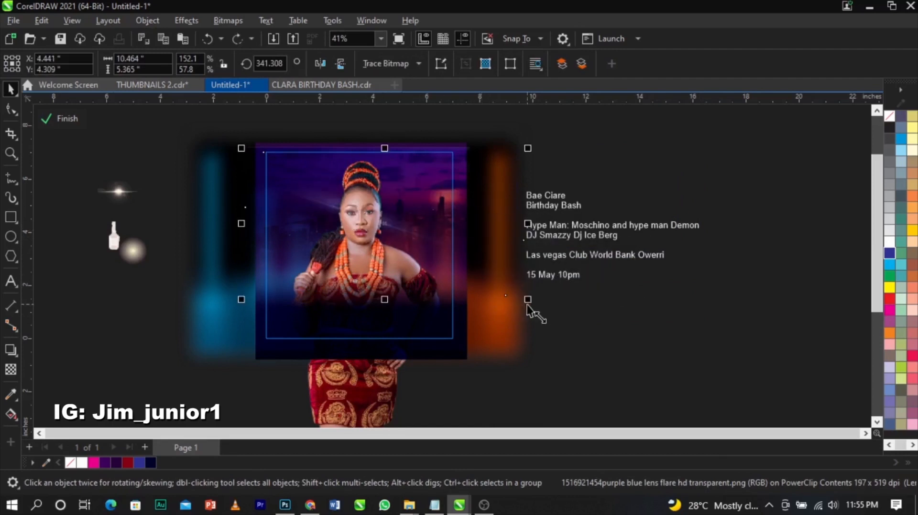
pyautogui.moveTo(529, 305); pyautogui.dragTo(583, 335)
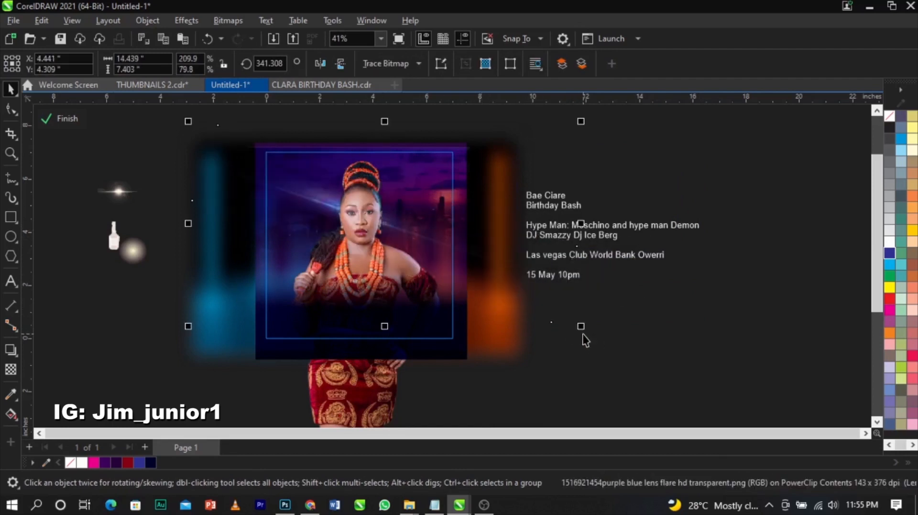
pyautogui.scroll(1, 477, 286)
pyautogui.moveTo(370, 221); pyautogui.dragTo(378, 219)
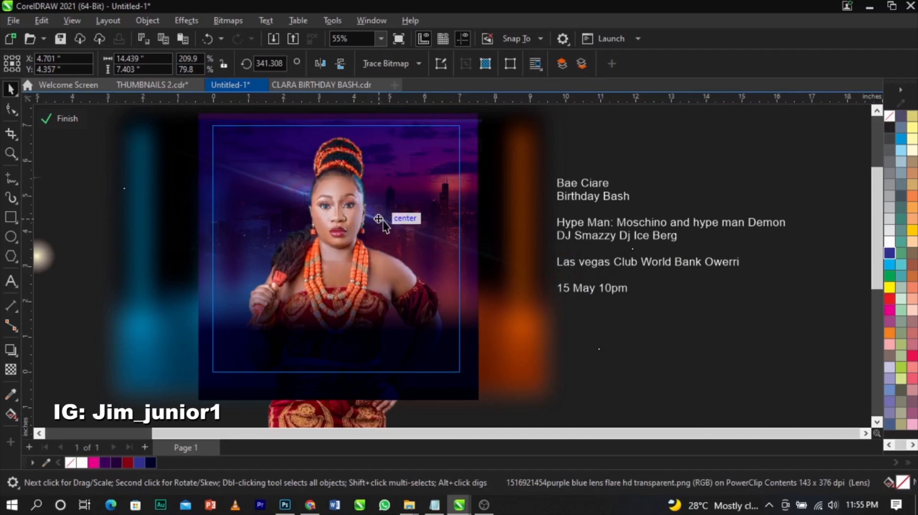
pyautogui.hotkey('ctrl', 'z')
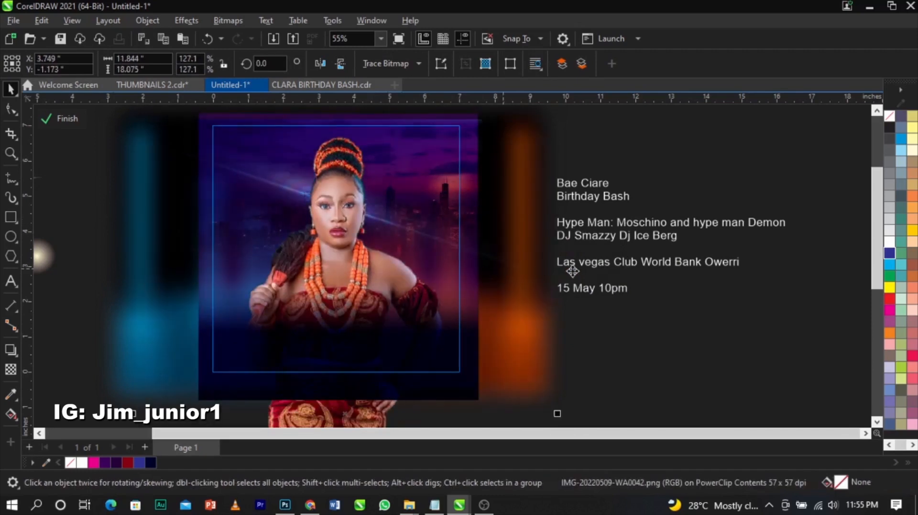
# Add a copy of the flare lower behind the woman, at about X 4.80, Y 3.61 inches, and finish editing the frame contents
pyautogui.click(610, 310)
pyautogui.moveTo(603, 311); pyautogui.dragTo(603, 337)
pyautogui.click(603, 337)
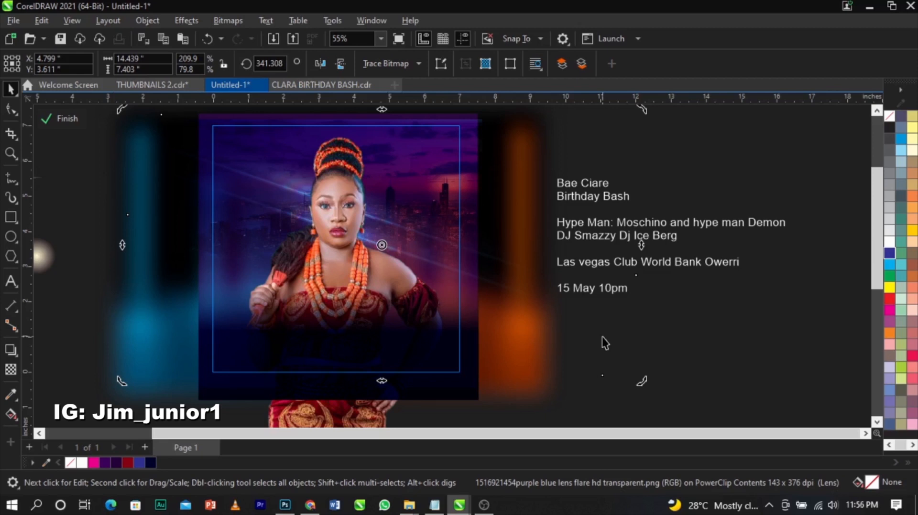
pyautogui.click(722, 297)
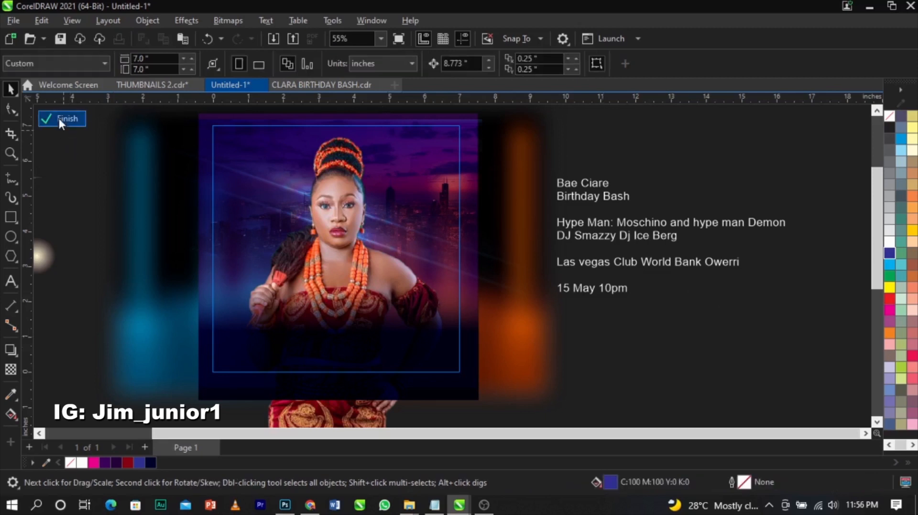
pyautogui.click(59, 119)
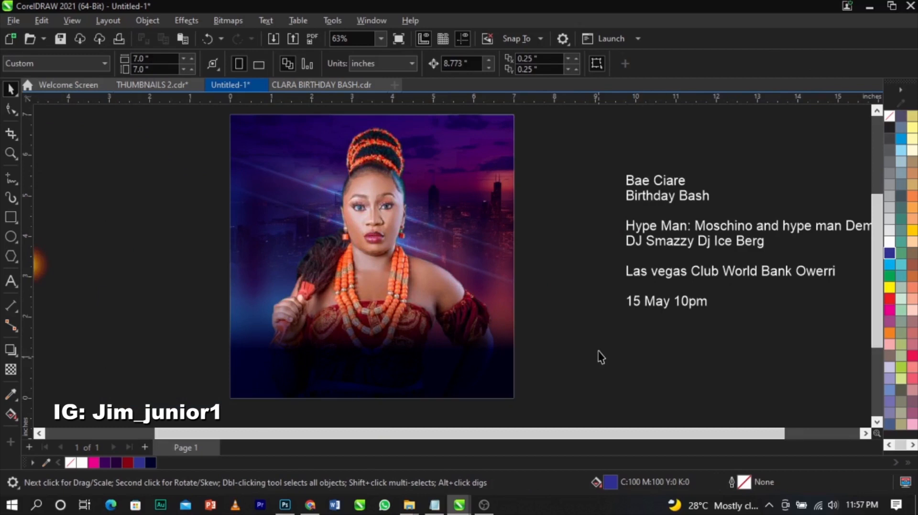
# Enlarge the yellow glow image to about 5.12 × 2.88 inches and PowerClip it inside the flyer frame
pyautogui.scroll(-1, 599, 353)
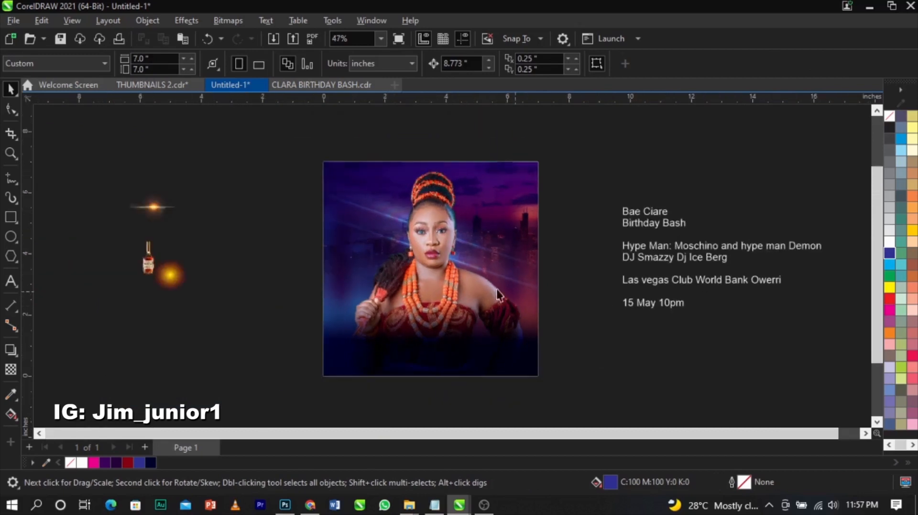
pyautogui.scroll(1, 473, 287)
pyautogui.click(125, 273)
pyautogui.moveTo(140, 297); pyautogui.dragTo(271, 363)
pyautogui.rightClick(186, 314)
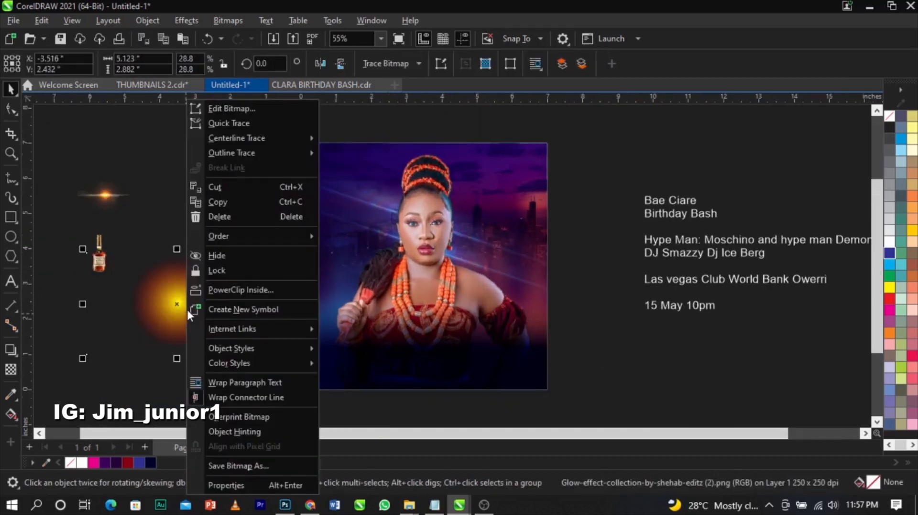
pyautogui.click(248, 291)
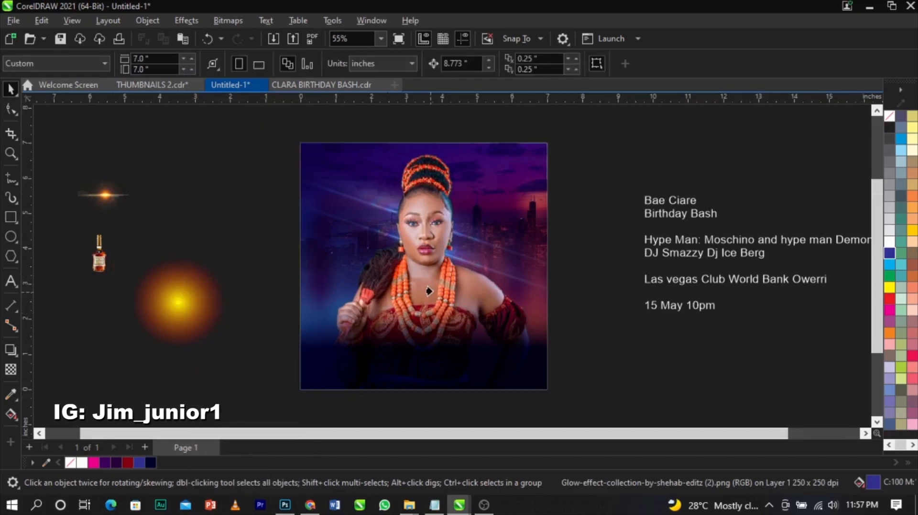
pyautogui.click(432, 291)
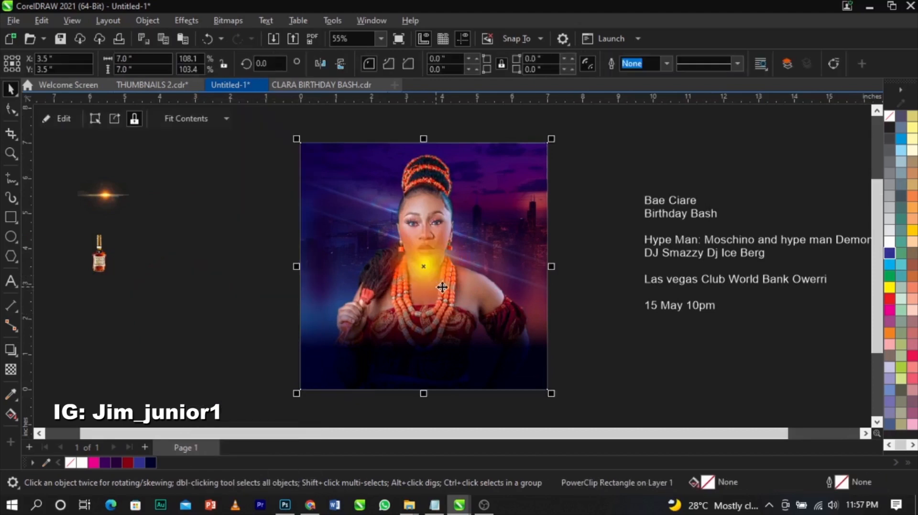
# Edit the frame contents, enlarging the yellow glow to about 13.57 × 7.64 inches and placing it at the flyer's right edge
pyautogui.rightClick(463, 253)
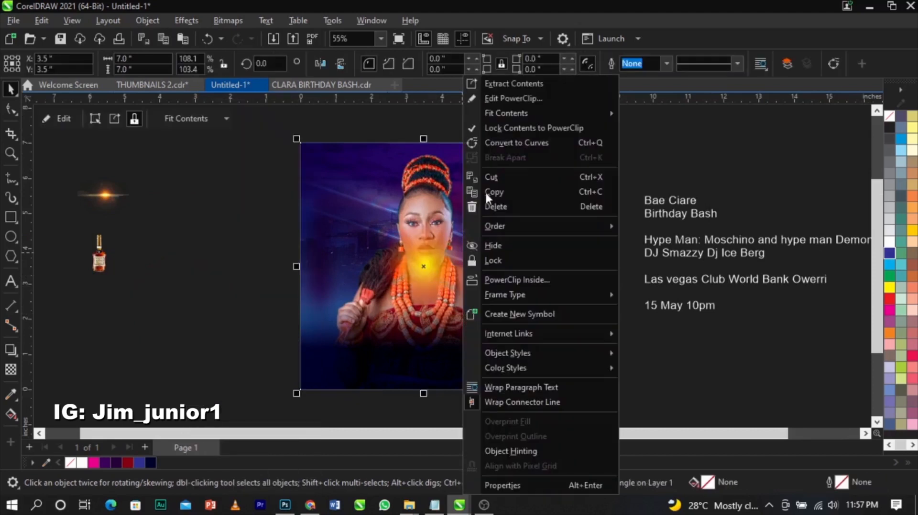
pyautogui.click(522, 99)
pyautogui.moveTo(433, 274); pyautogui.dragTo(597, 326)
pyautogui.moveTo(687, 266)
pyautogui.mouseDown()
pyautogui.moveTo(656, 256)
pyautogui.moveTo(697, 252)
pyautogui.mouseUp()
pyautogui.moveTo(603, 332); pyautogui.dragTo(559, 294)
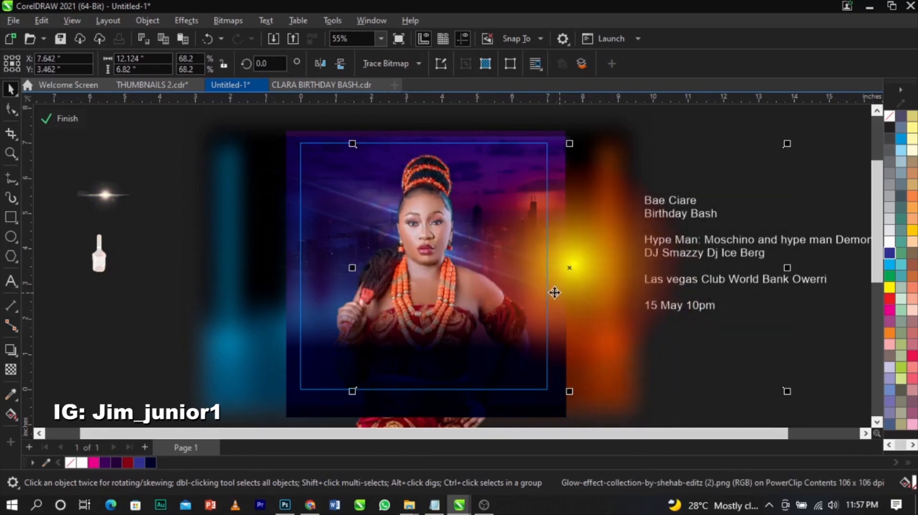
pyautogui.moveTo(787, 391); pyautogui.dragTo(819, 420)
pyautogui.moveTo(670, 383); pyautogui.dragTo(683, 323)
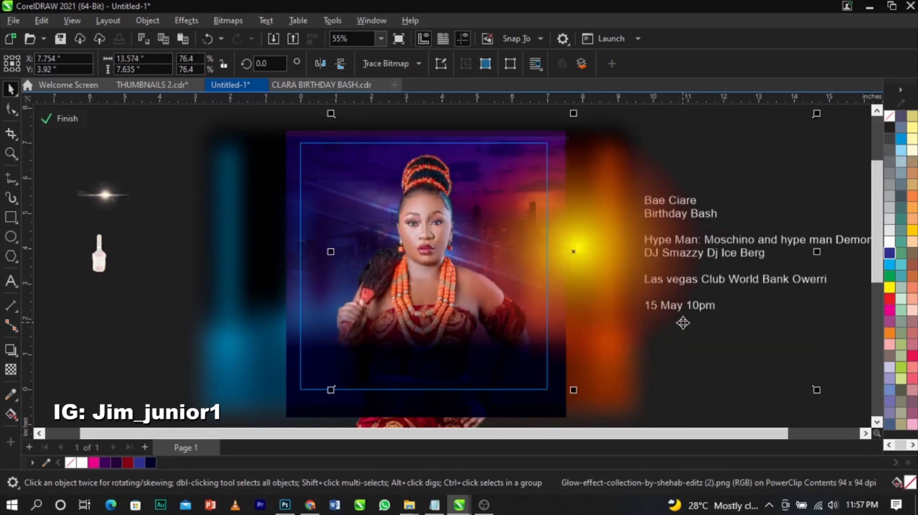
# Apply the Screen merge mode to the glow, shift it to about X 7.52, Y 4.24 inches, and finish editing the frame contents
pyautogui.click(9, 373)
pyautogui.click(178, 67)
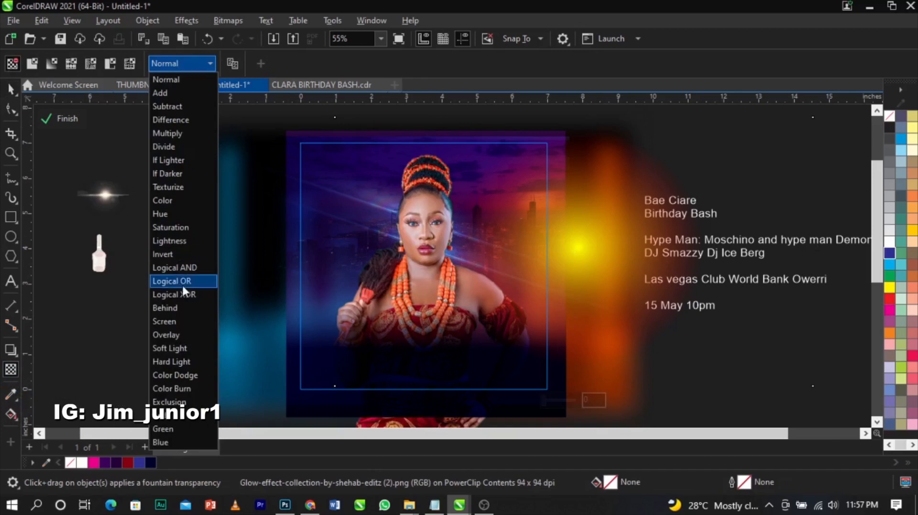
pyautogui.click(194, 321)
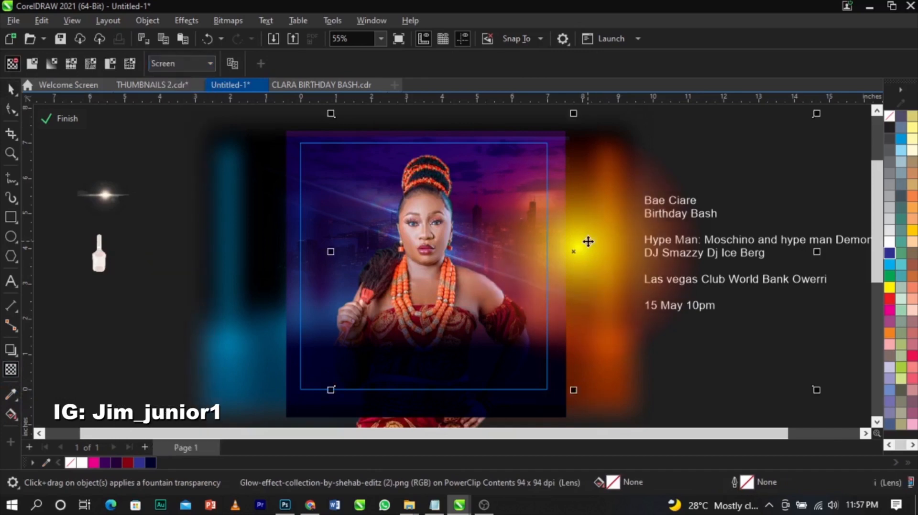
pyautogui.press('space')
pyautogui.moveTo(594, 250); pyautogui.dragTo(588, 243)
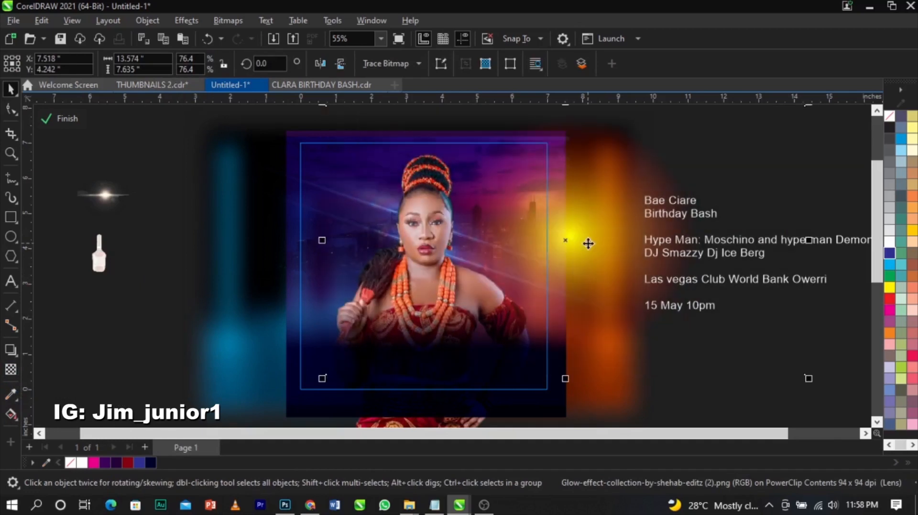
pyautogui.click(61, 119)
pyautogui.click(307, 198)
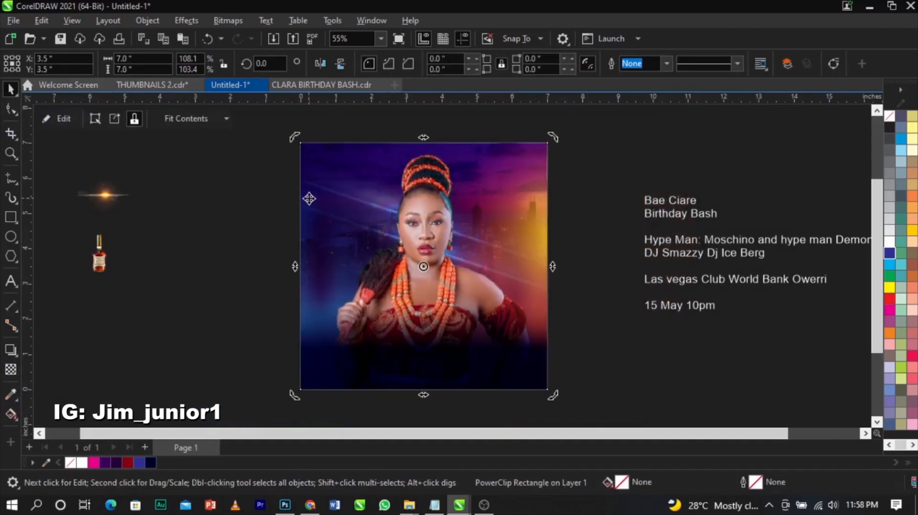
pyautogui.click(266, 201)
# Reopen the flyer frame's contents and move the yellow glow away to the empty area left of the flyer
pyautogui.scroll(2, 312, 196)
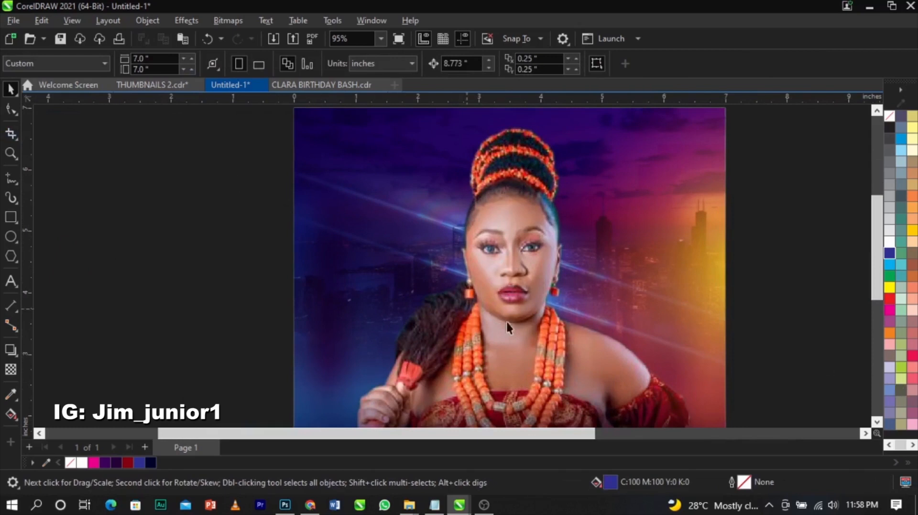
pyautogui.scroll(-2, 412, 200)
pyautogui.keyDown('ctrl'); pyautogui.click(351, 191); pyautogui.keyUp('ctrl')
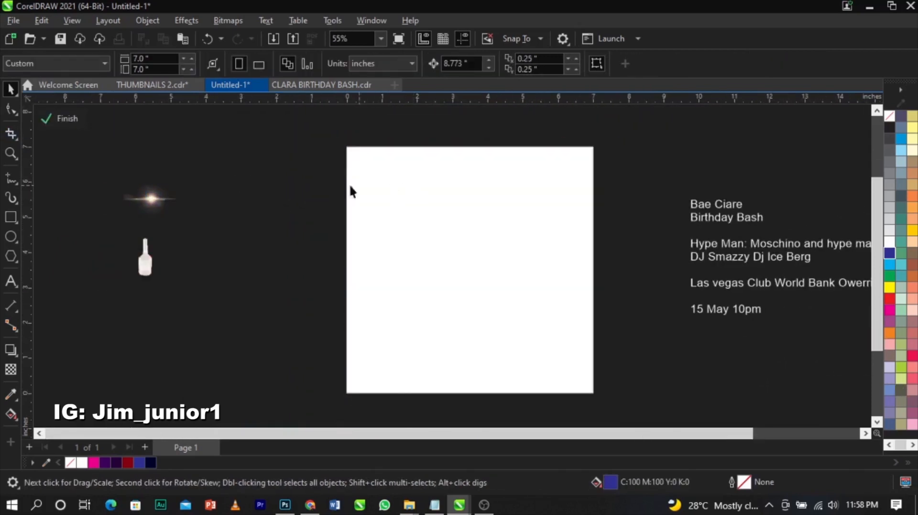
pyautogui.click(668, 281)
pyautogui.moveTo(668, 281); pyautogui.dragTo(81, 257)
# Select the upper blue flare behind the woman and shrink it to about 10.92 × 5.60 inches
pyautogui.click(735, 337)
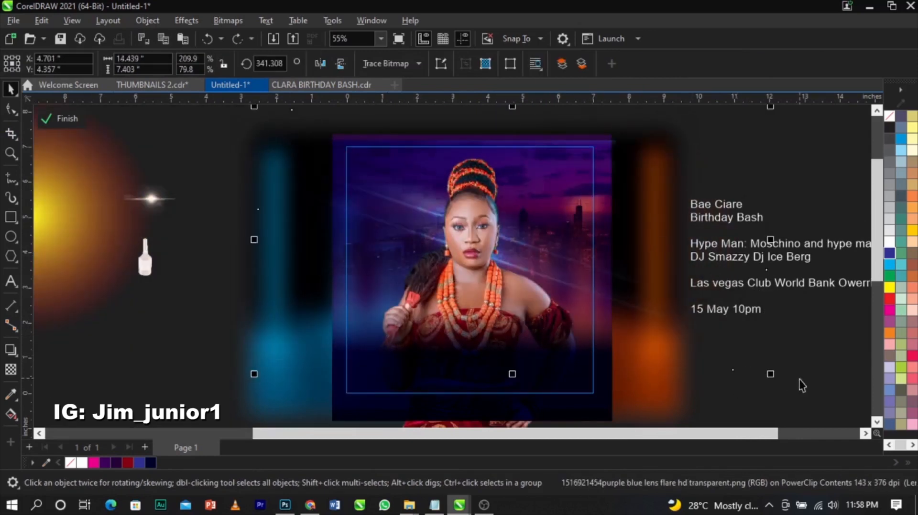
pyautogui.click(743, 399)
pyautogui.click(730, 385)
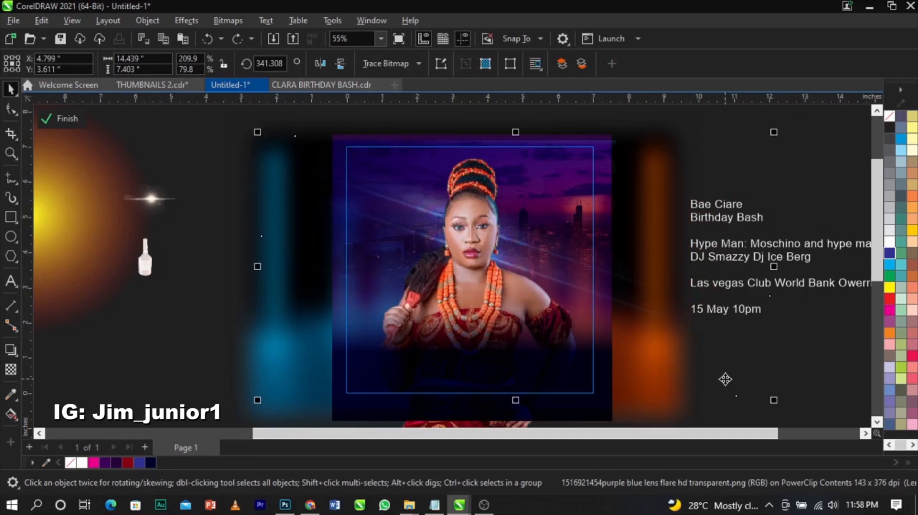
pyautogui.press('Escape')
pyautogui.click(741, 338)
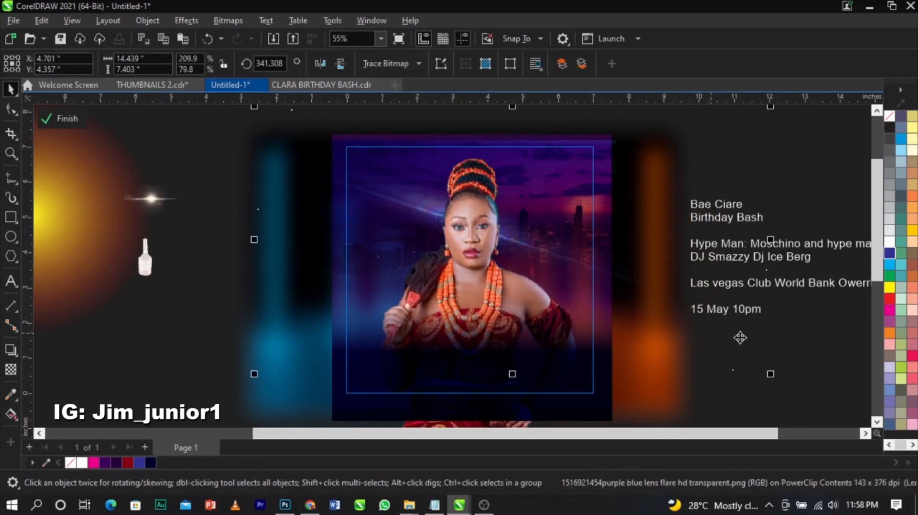
pyautogui.moveTo(770, 374); pyautogui.dragTo(713, 359)
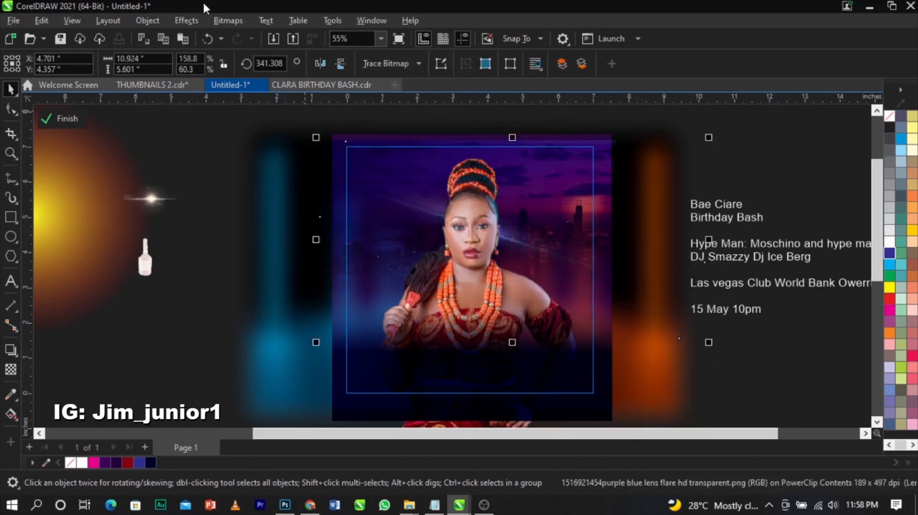
# Set the flare's rotation to 0° and stretch it vertically to about 4.72 inches high
pyautogui.write('0')
pyautogui.press('Return')
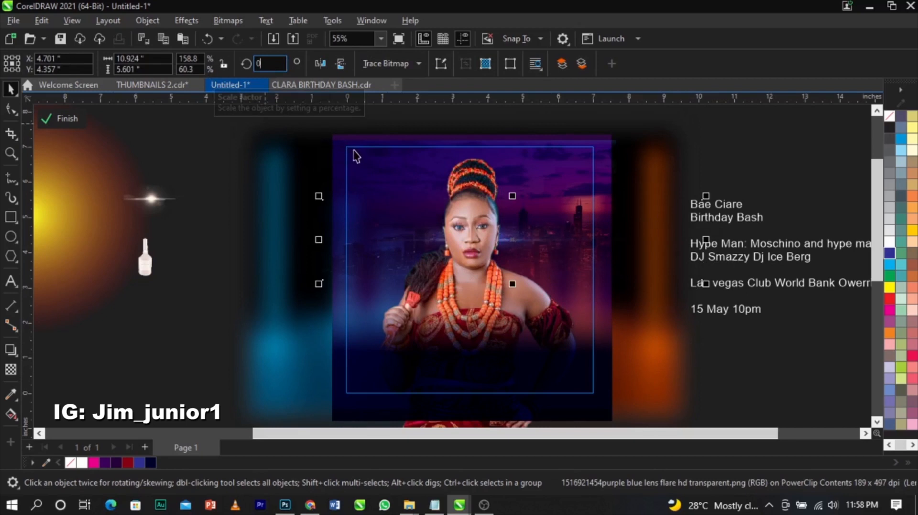
pyautogui.moveTo(512, 282); pyautogui.dragTo(512, 331)
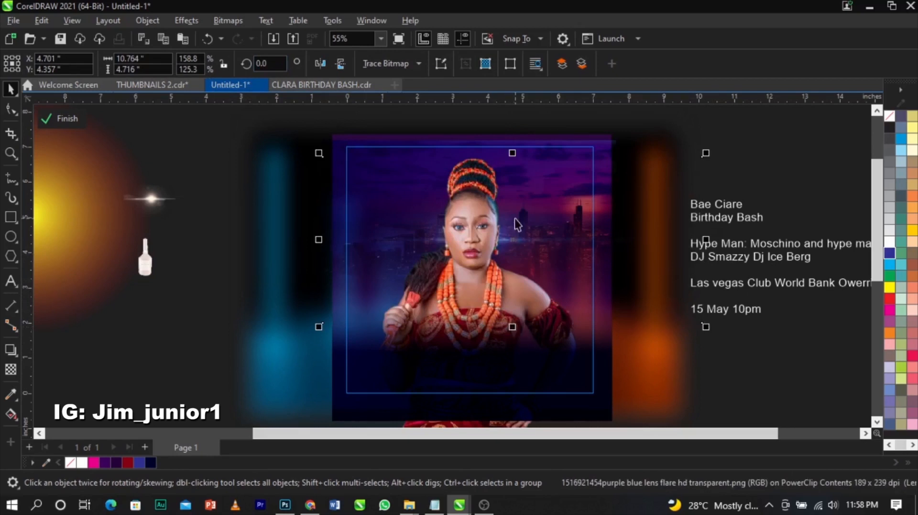
pyautogui.moveTo(512, 240); pyautogui.dragTo(589, 252)
pyautogui.hotkey('ctrl', 'z')
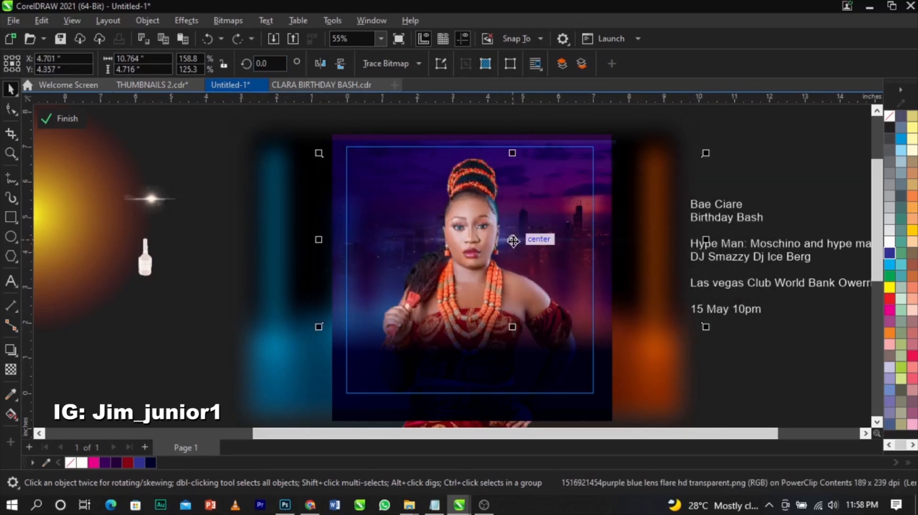
# Try rotating the stretched flare about 22.5° clockwise around its centre
pyautogui.click(513, 241)
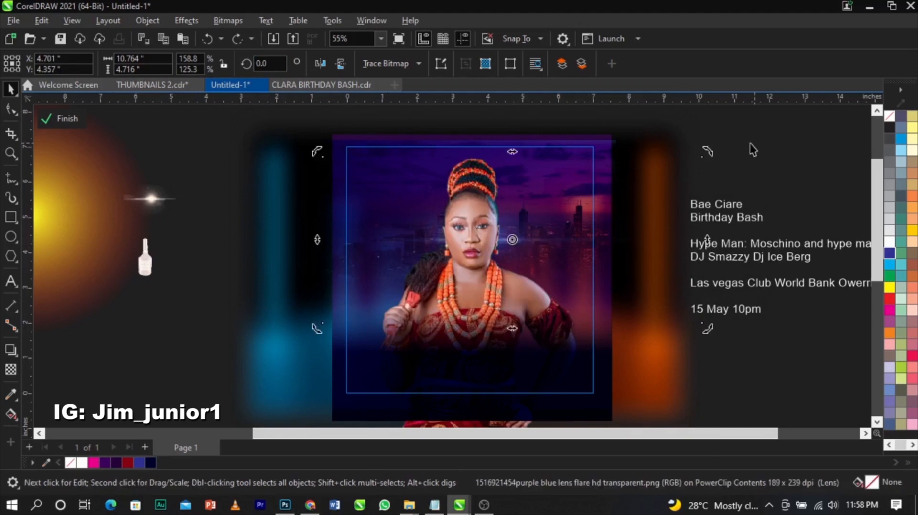
pyautogui.moveTo(711, 154); pyautogui.dragTo(743, 236)
pyautogui.click(514, 247)
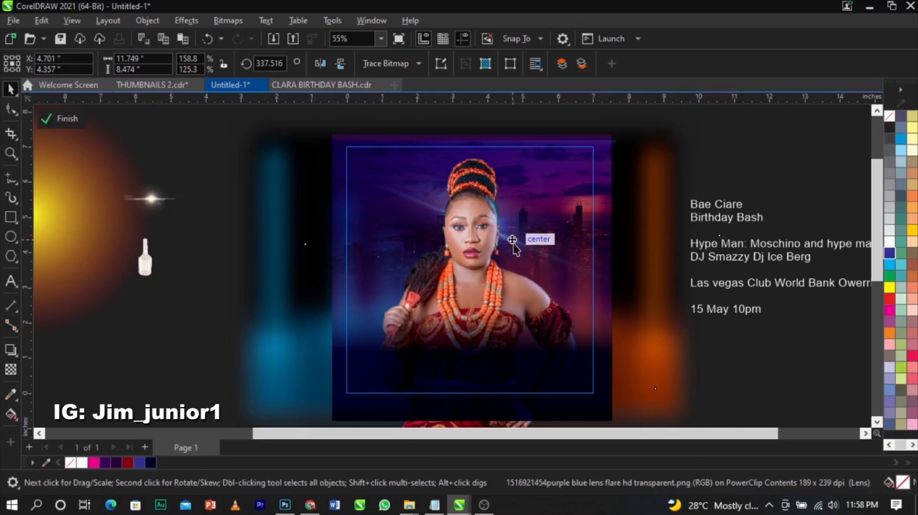
# Undo the accidental moves of the woman's picture and the neon background, along with the flare's last rotation
pyautogui.click(513, 245)
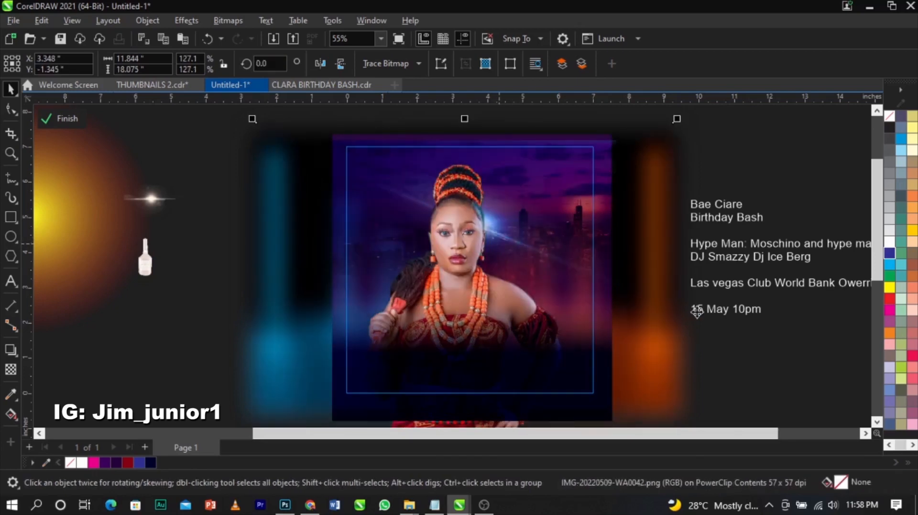
pyautogui.click(730, 343)
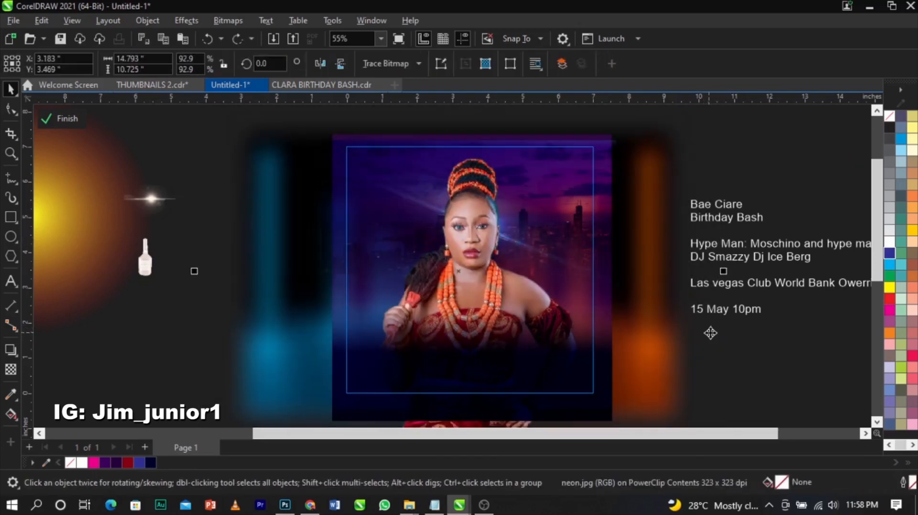
pyautogui.click(721, 378)
pyautogui.click(726, 361)
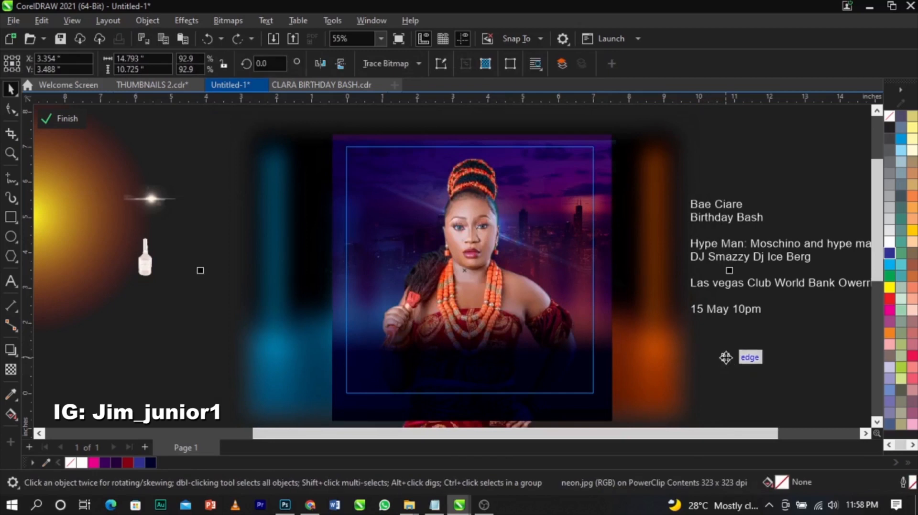
pyautogui.moveTo(723, 360); pyautogui.dragTo(720, 363)
pyautogui.hotkey('ctrl', 'z')
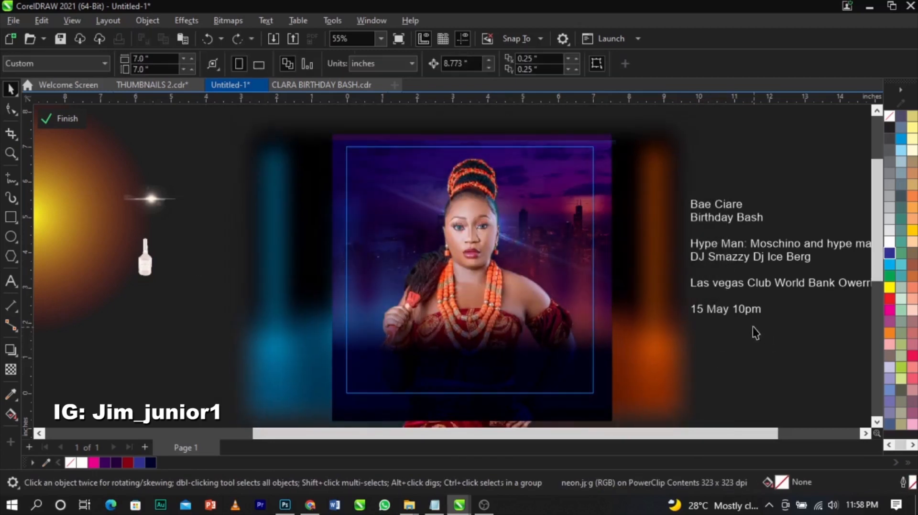
pyautogui.click(735, 293)
pyautogui.click(722, 270)
pyautogui.moveTo(712, 273); pyautogui.dragTo(722, 289)
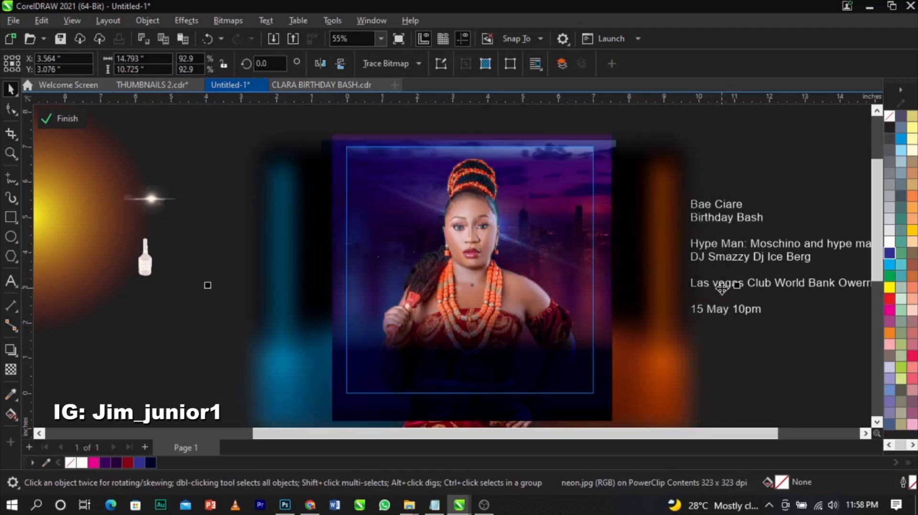
pyautogui.hotkey('ctrl', 'z')
pyautogui.click(722, 334)
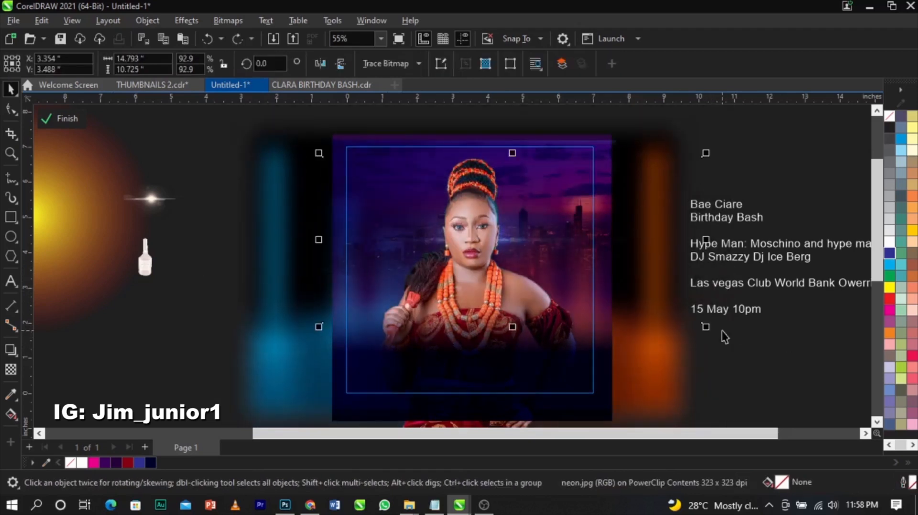
pyautogui.click(497, 258)
pyautogui.moveTo(708, 153); pyautogui.dragTo(746, 224)
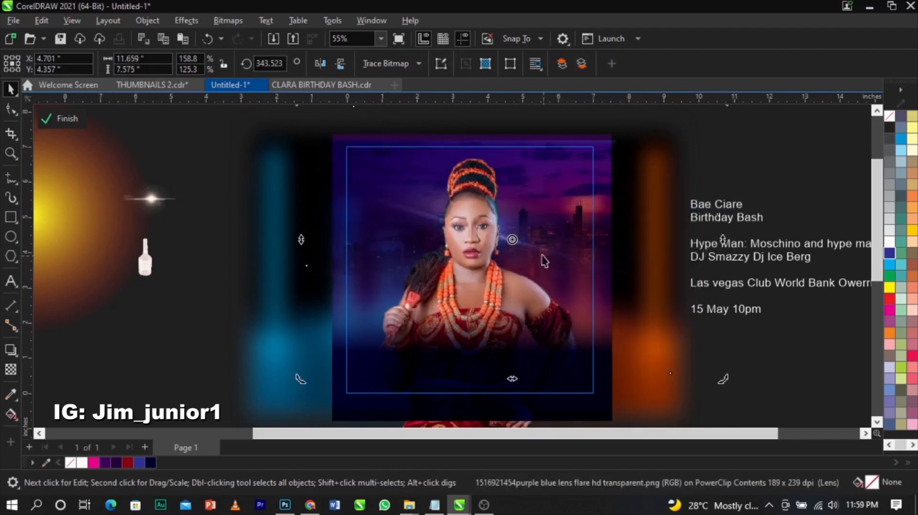
pyautogui.click(518, 252)
pyautogui.moveTo(512, 241); pyautogui.dragTo(498, 242)
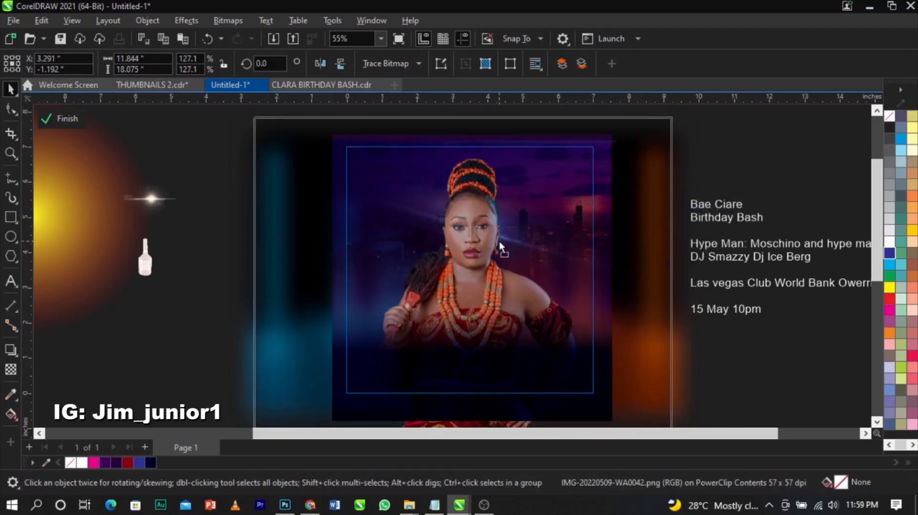
pyautogui.hotkey('ctrl', 'z')
pyautogui.click(705, 278)
pyautogui.click(705, 278)
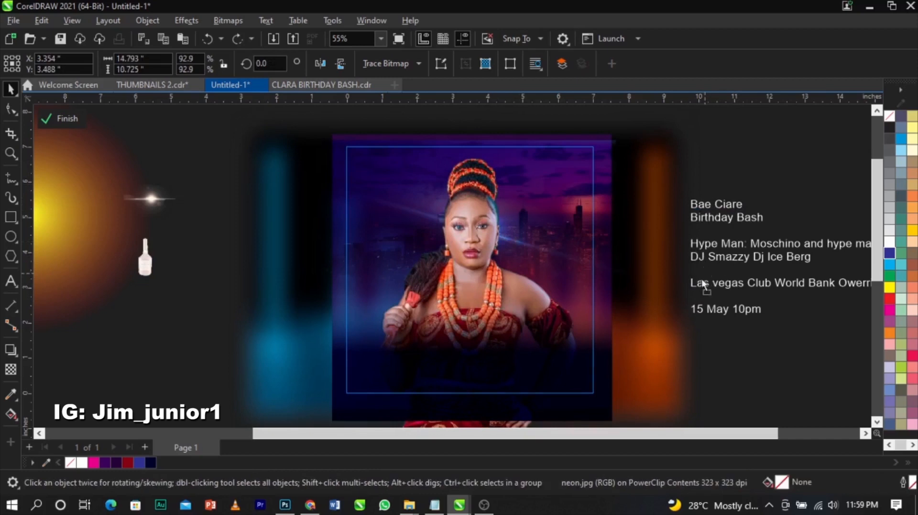
pyautogui.click(712, 265)
pyautogui.click(733, 185)
pyautogui.click(716, 185)
pyautogui.moveTo(716, 185); pyautogui.dragTo(715, 195)
pyautogui.hotkey('ctrl', 'z')
pyautogui.click(739, 328)
pyautogui.click(716, 322)
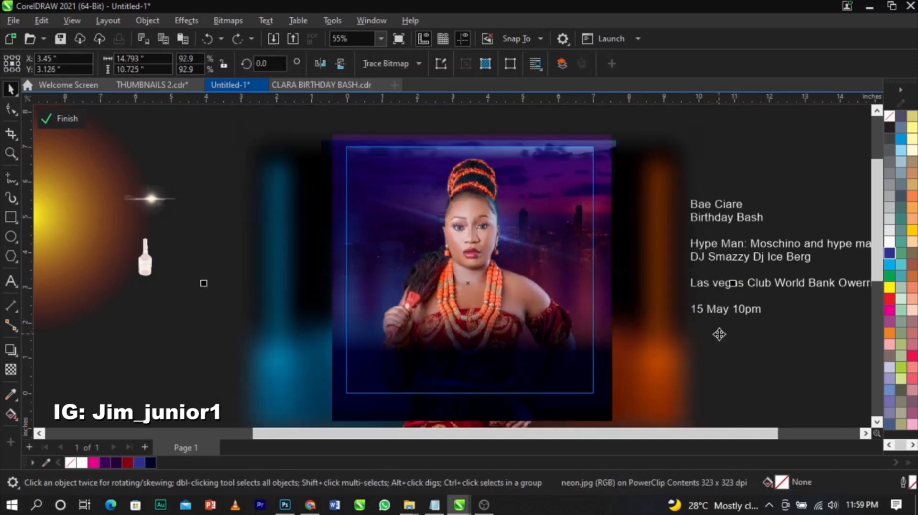
# Rotate the blue lens flare behind the woman to about 345.3°
pyautogui.click(568, 280)
pyautogui.moveTo(520, 246); pyautogui.dragTo(508, 241)
pyautogui.click(507, 241)
pyautogui.moveTo(699, 150); pyautogui.dragTo(720, 211)
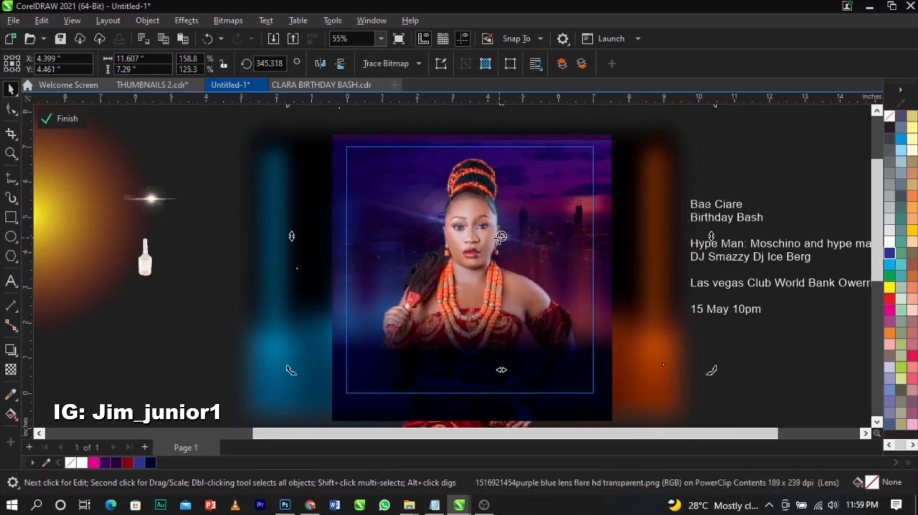
pyautogui.click(501, 237)
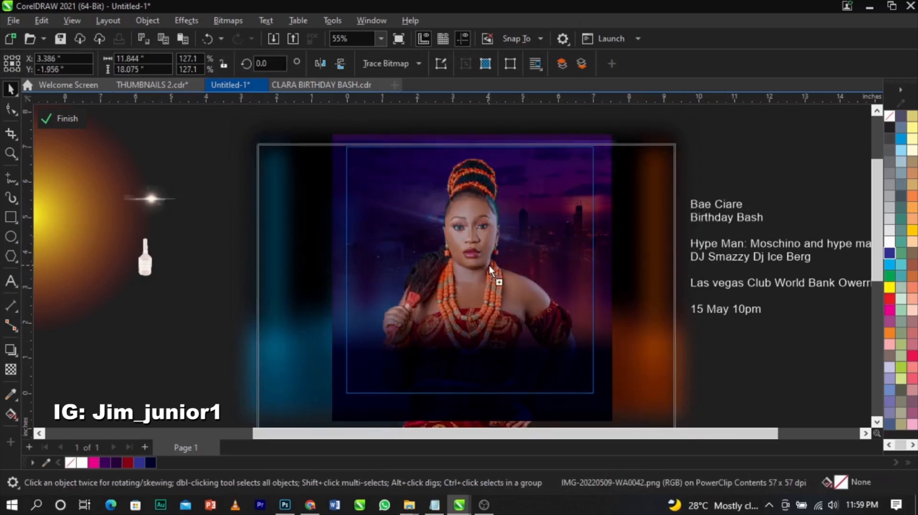
pyautogui.click(635, 284)
pyautogui.click(763, 334)
pyautogui.click(482, 273)
pyautogui.hotkey('ctrl', 'x')
pyautogui.click(475, 234)
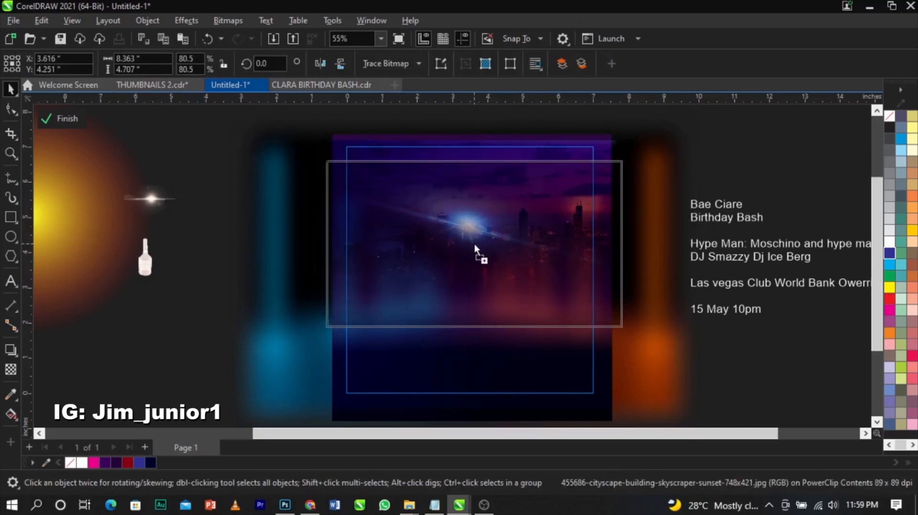
pyautogui.scroll(2, 475, 244)
pyautogui.hotkey('ctrl', 'z')
pyautogui.scroll(-2, 494, 218)
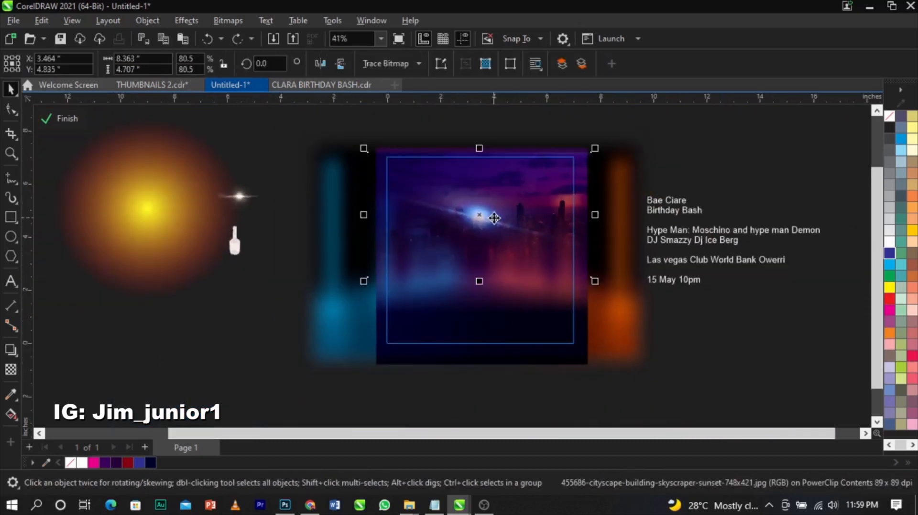
pyautogui.moveTo(344, 126); pyautogui.dragTo(676, 313)
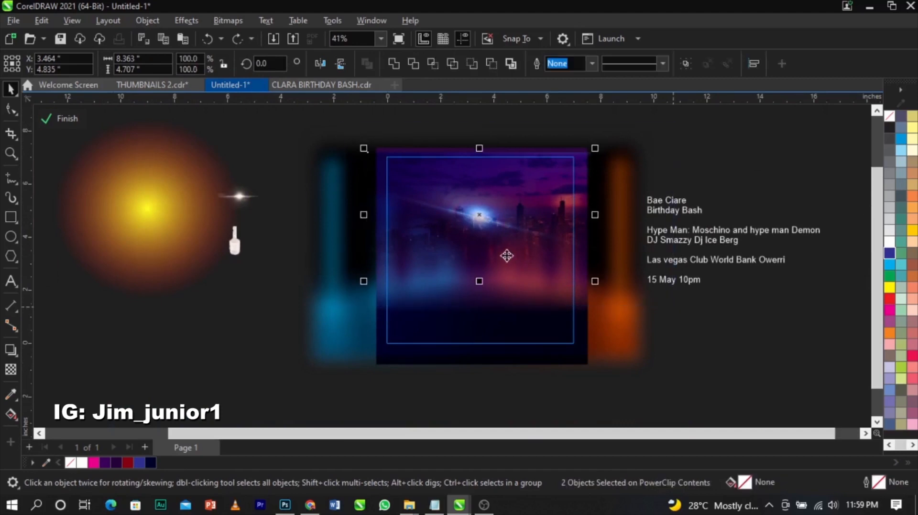
pyautogui.moveTo(498, 220); pyautogui.dragTo(551, 215)
pyautogui.hotkey('ctrl', 'z')
pyautogui.hotkey('ctrl', 'z')
pyautogui.hotkey('ctrl', 'z')
pyautogui.hotkey('ctrl', 'z')
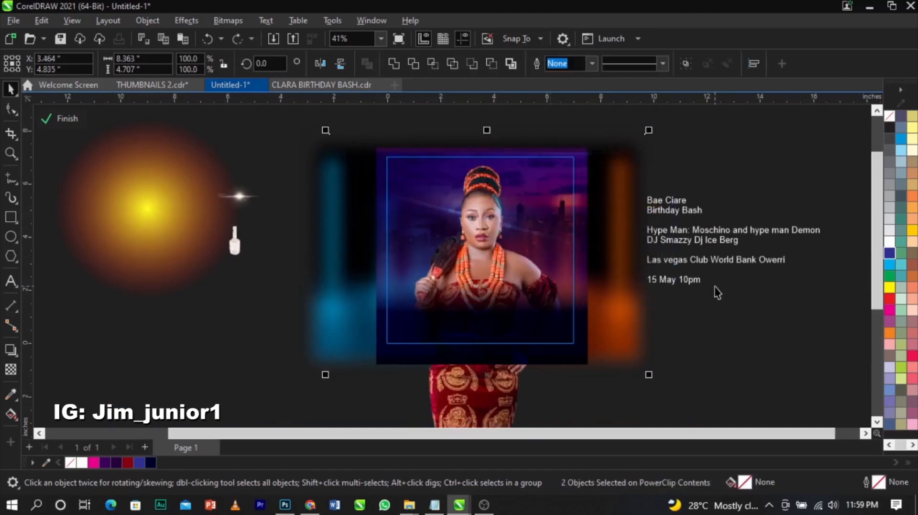
pyautogui.press('Escape')
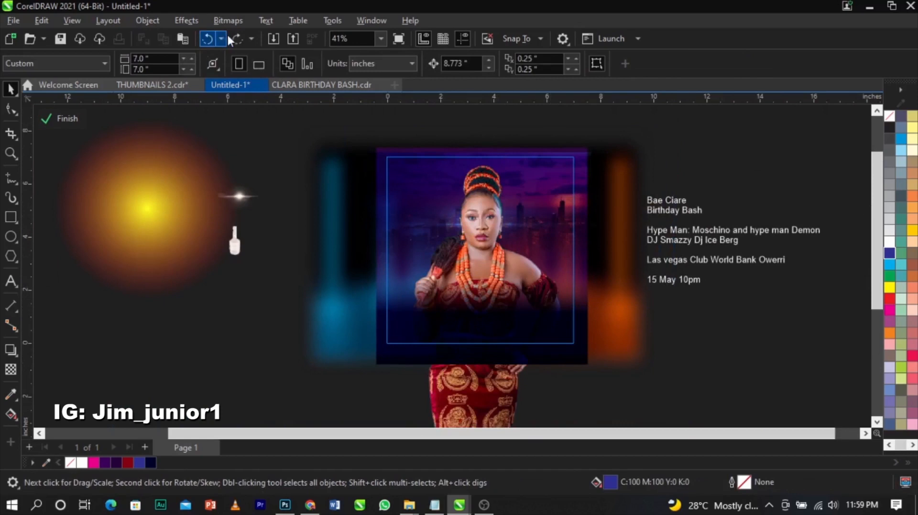
# Move the lens flare to about X 4.12 in, Y 3.85 in, order it behind the woman and finish editing the PowerClip
pyautogui.click(441, 180)
pyautogui.moveTo(505, 226); pyautogui.dragTo(499, 239)
pyautogui.scroll(3, 499, 240)
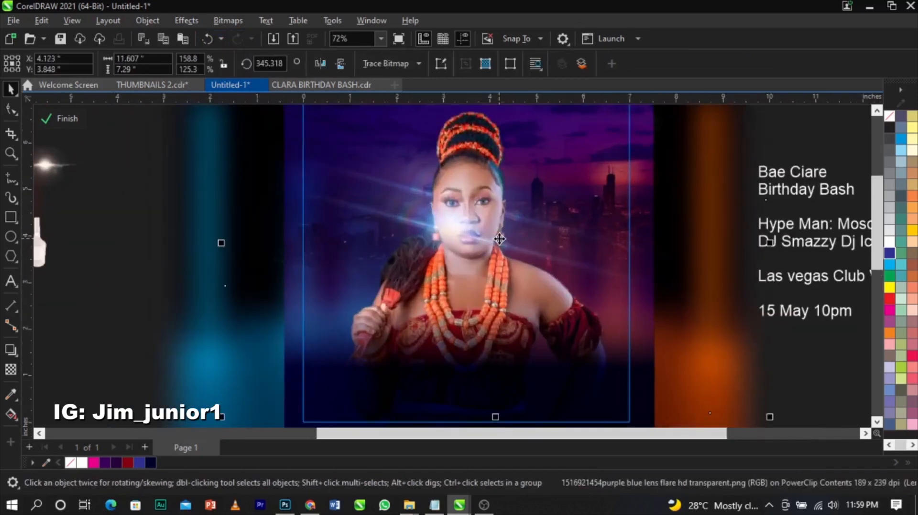
pyautogui.hotkey('shift', 'pagedown')
pyautogui.hotkey('ctrl', 'pageup')
pyautogui.hotkey('ctrl', 'pageup')
pyautogui.hotkey('ctrl', 'pageup')
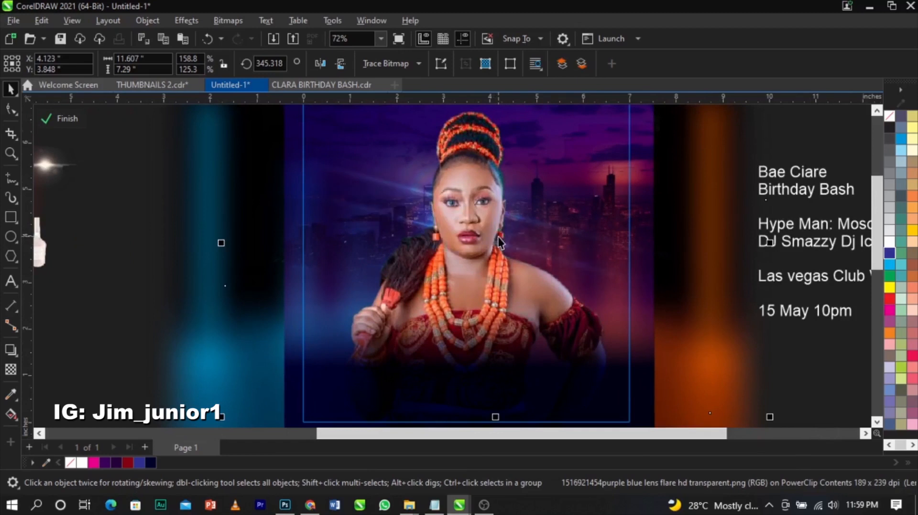
pyautogui.hotkey('ctrl', 'pagedown')
pyautogui.scroll(-3, 498, 239)
pyautogui.press('Escape')
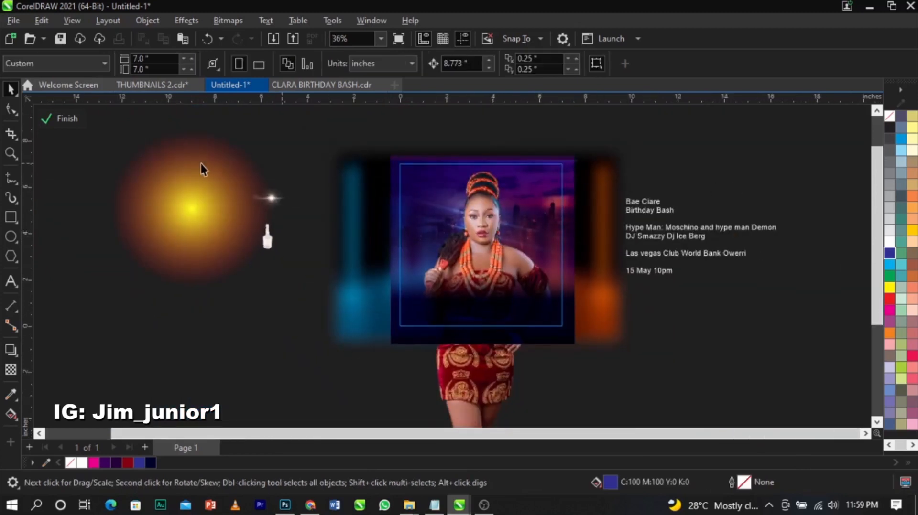
pyautogui.click(56, 118)
pyautogui.click(689, 285)
# Move the yellow glow onto the poster's right edge inside its PowerClip and finish editing the clip
pyautogui.scroll(1, 471, 228)
pyautogui.doubleClick(575, 230)
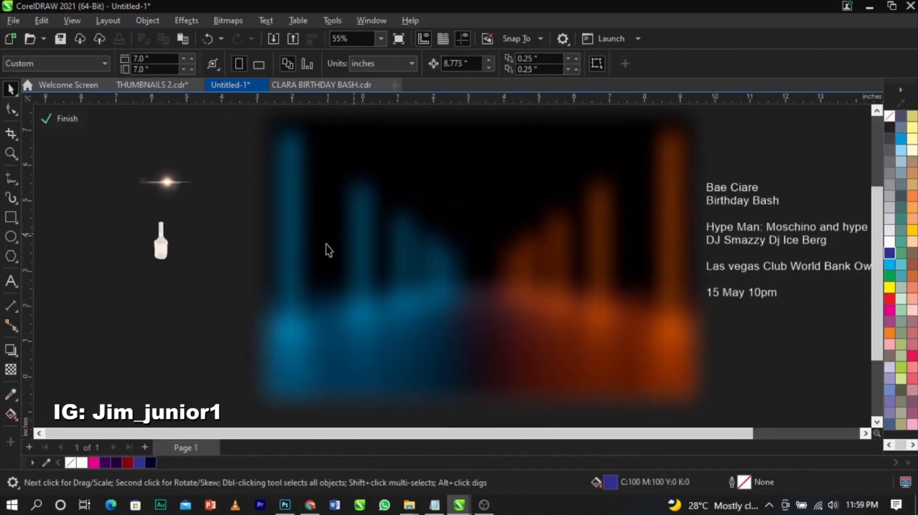
pyautogui.moveTo(82, 205); pyautogui.dragTo(658, 251)
pyautogui.click(60, 118)
pyautogui.click(676, 306)
# Cut the celebrant's name and "Birthday Bash" lines from the event text and paste them as separate text on the lower poster
pyautogui.scroll(-1, 508, 195)
pyautogui.press('z')
pyautogui.moveTo(338, 136); pyautogui.dragTo(604, 359)
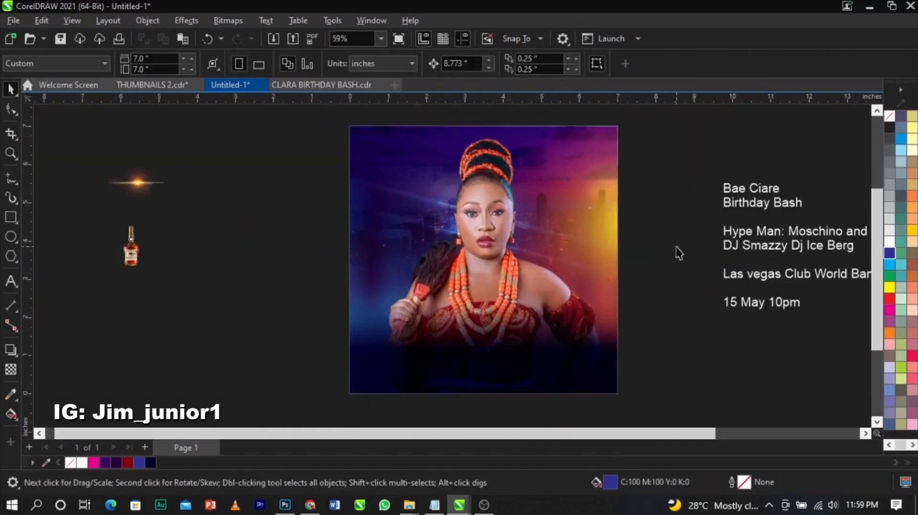
pyautogui.doubleClick(778, 200)
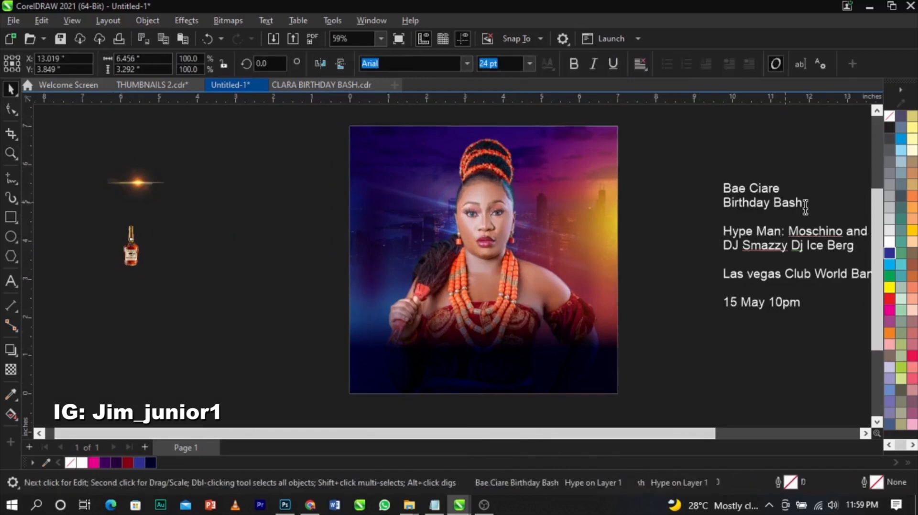
pyautogui.moveTo(808, 205); pyautogui.dragTo(717, 184)
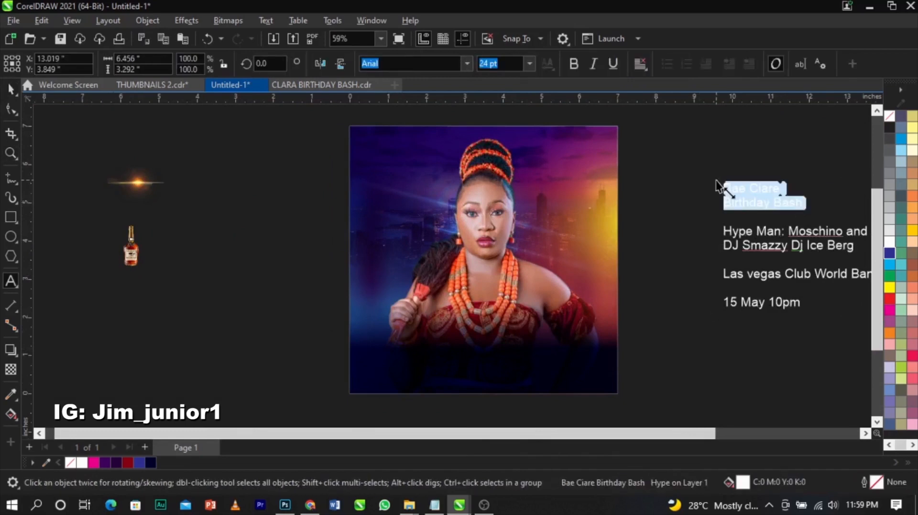
pyautogui.hotkey('ctrl', 'x')
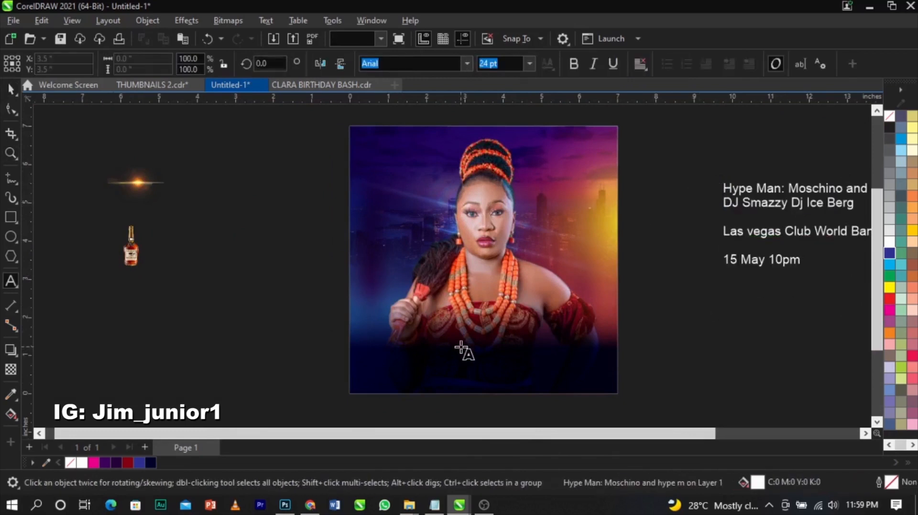
pyautogui.click(460, 348)
pyautogui.hotkey('ctrl', 'v')
# Move the pasted two-line title up over the woman's dress, near the center of the poster
pyautogui.moveTo(478, 350); pyautogui.dragTo(459, 322)
pyautogui.press('z')
pyautogui.moveTo(288, 286); pyautogui.dragTo(674, 394)
pyautogui.press('space')
pyautogui.moveTo(523, 256); pyautogui.dragTo(541, 267)
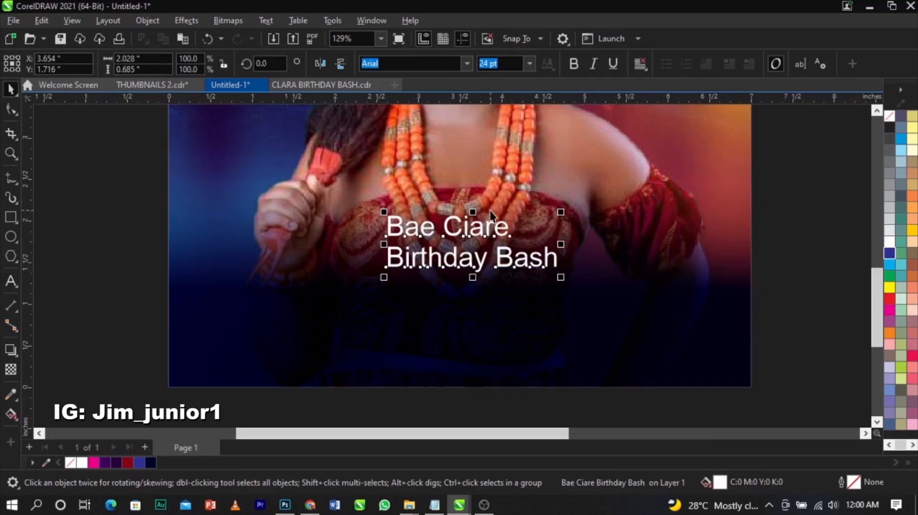
# Break the title apart into separate lines and move "Birthday Bash" farther below the celebrant's name
pyautogui.hotkey('ctrl', 'k')
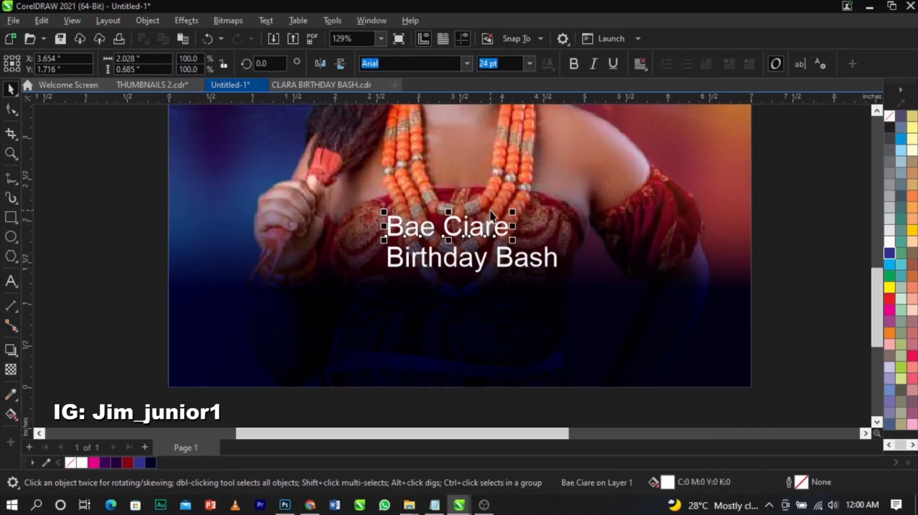
pyautogui.click(522, 258)
pyautogui.moveTo(526, 256); pyautogui.dragTo(528, 277)
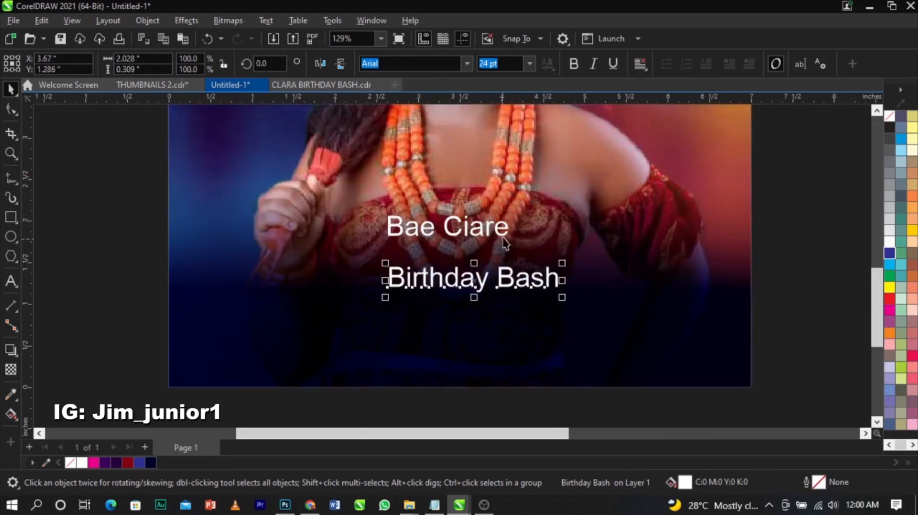
# Set the celebrant's name in the Singo font and enlarge it to about 83 pt
pyautogui.click(498, 234)
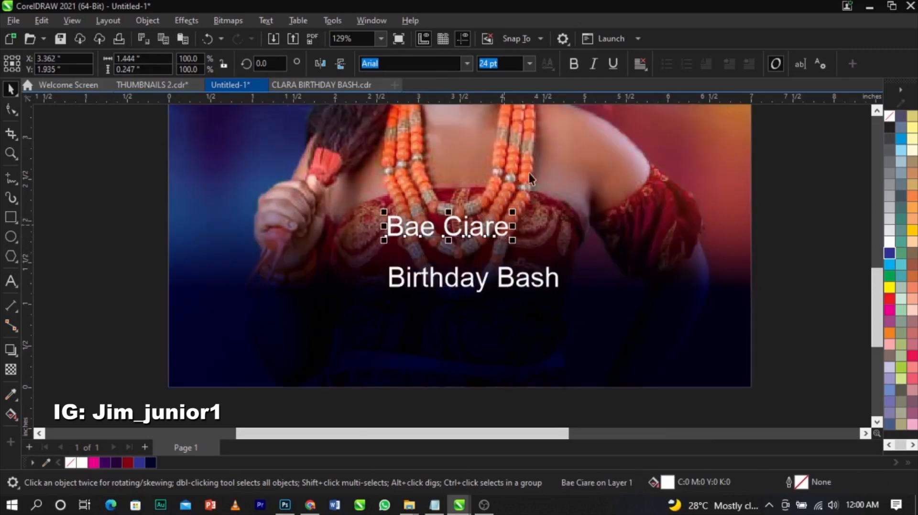
pyautogui.click(468, 65)
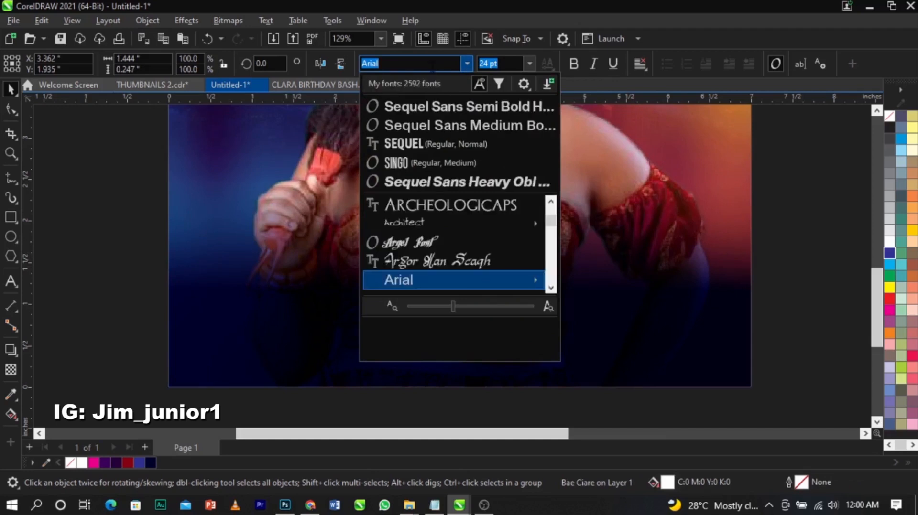
pyautogui.click(420, 164)
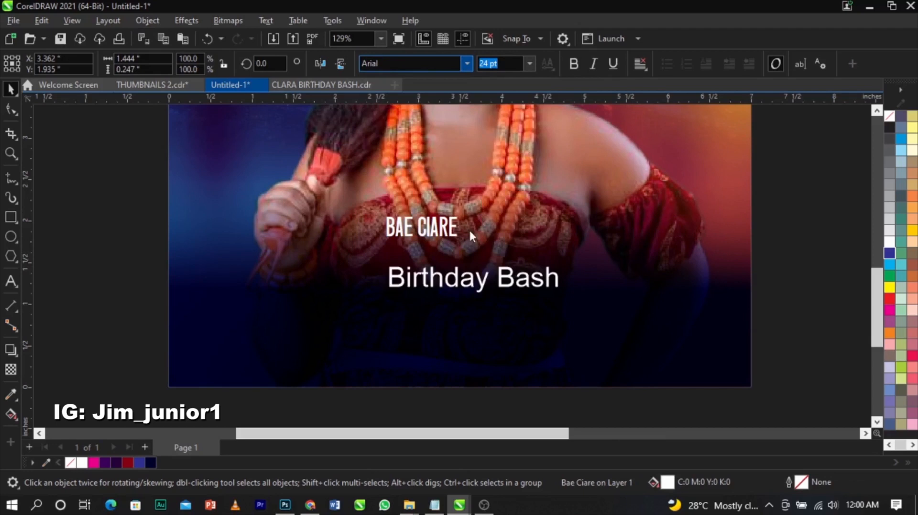
pyautogui.moveTo(462, 214); pyautogui.dragTo(569, 170)
# Position the celebrant's name above "Birthday Bash" and center it horizontally on the poster
pyautogui.moveTo(588, 246); pyautogui.dragTo(561, 245)
pyautogui.keyDown('shift'); pyautogui.click(652, 290); pyautogui.keyUp('shift')
pyautogui.press('c')
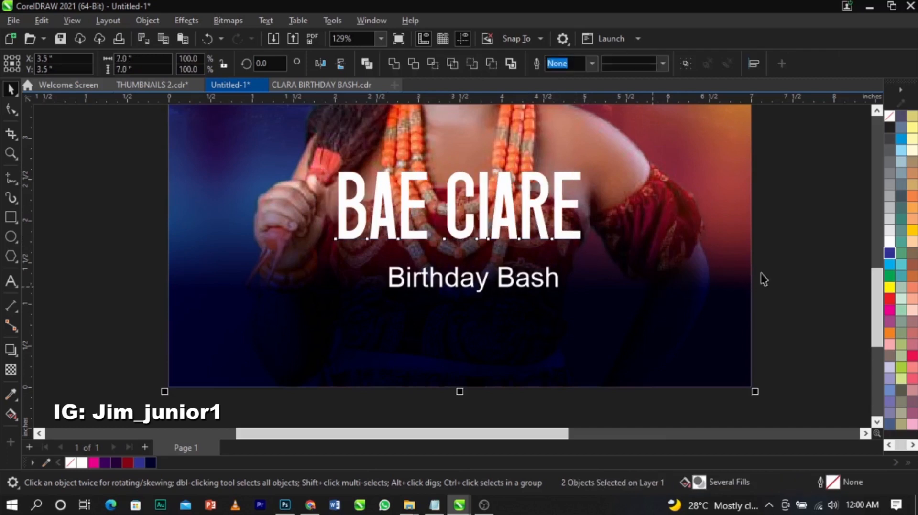
pyautogui.click(763, 276)
# Convert the celebrant's name text to curves
pyautogui.click(557, 222)
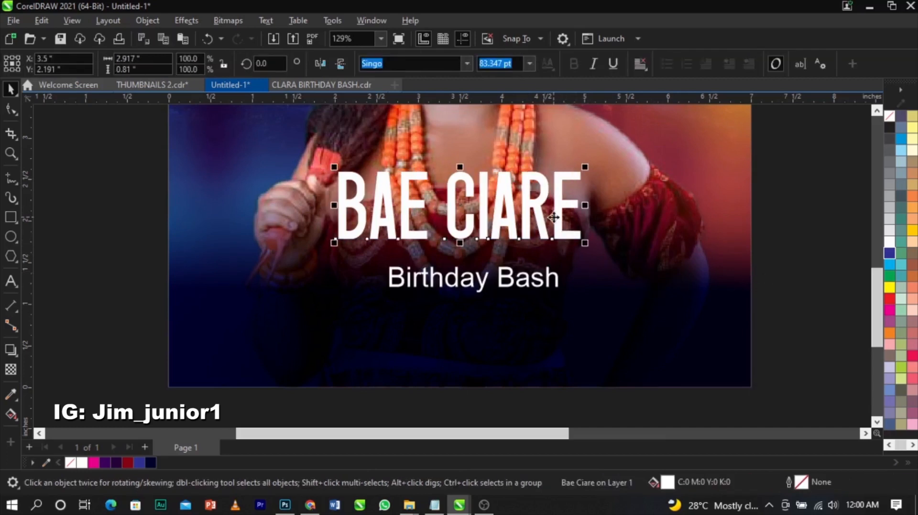
pyautogui.rightClick(554, 218)
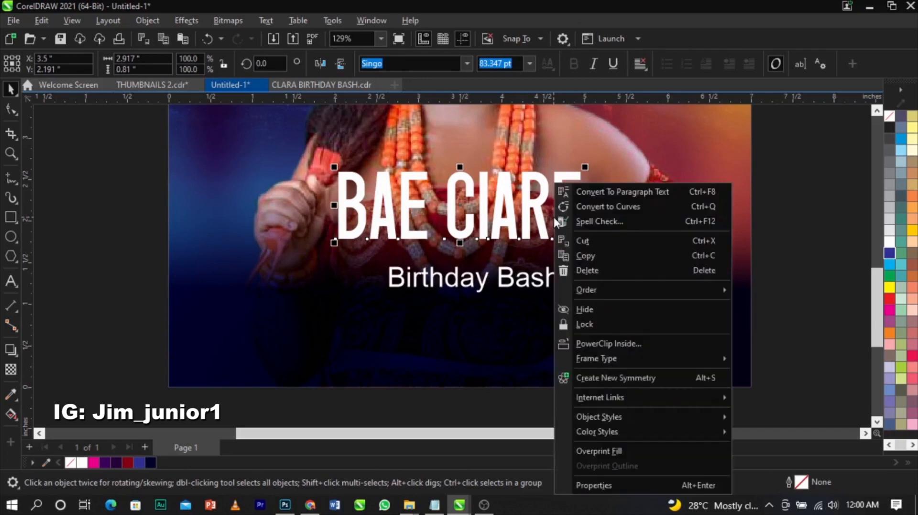
pyautogui.click(583, 207)
pyautogui.click(600, 214)
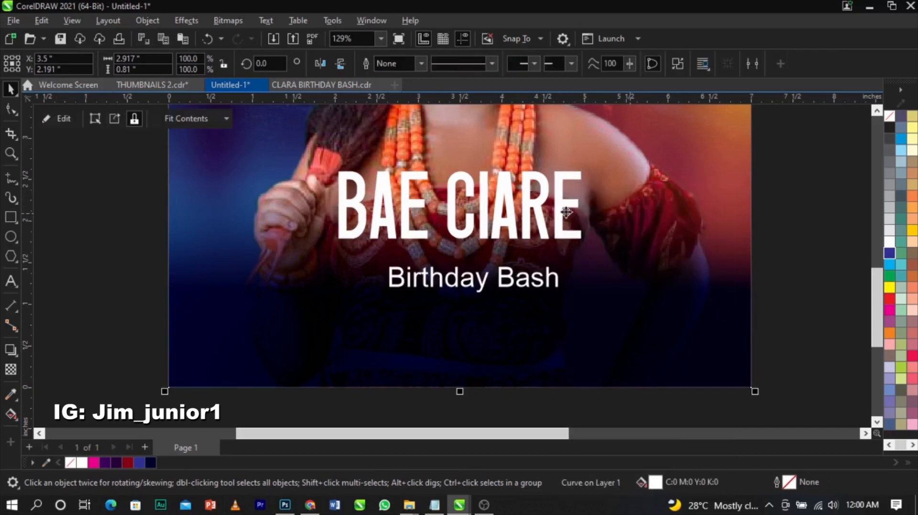
# Draw a thin vertical rectangle about 0.02 × 0.26 in through the first A's crossbar and trim the name lettering with it
pyautogui.scroll(1, 518, 198)
pyautogui.click(517, 198)
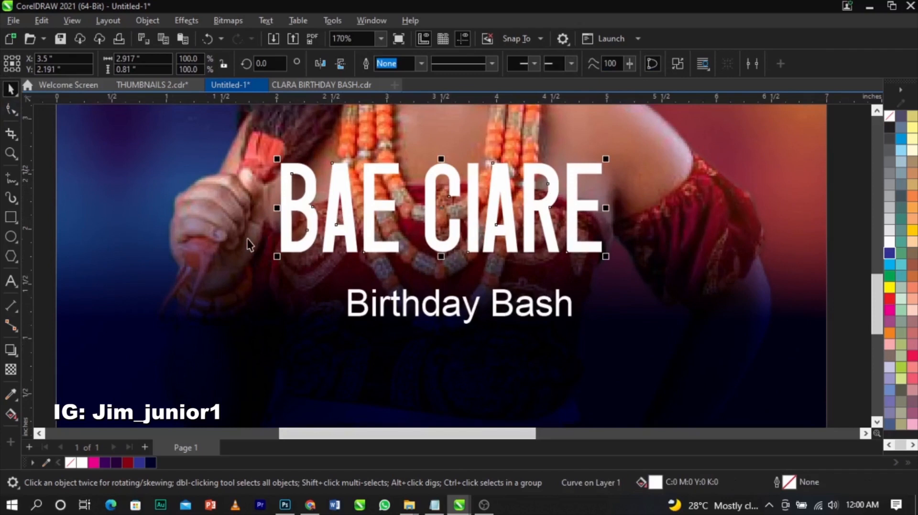
pyautogui.scroll(3, 287, 232)
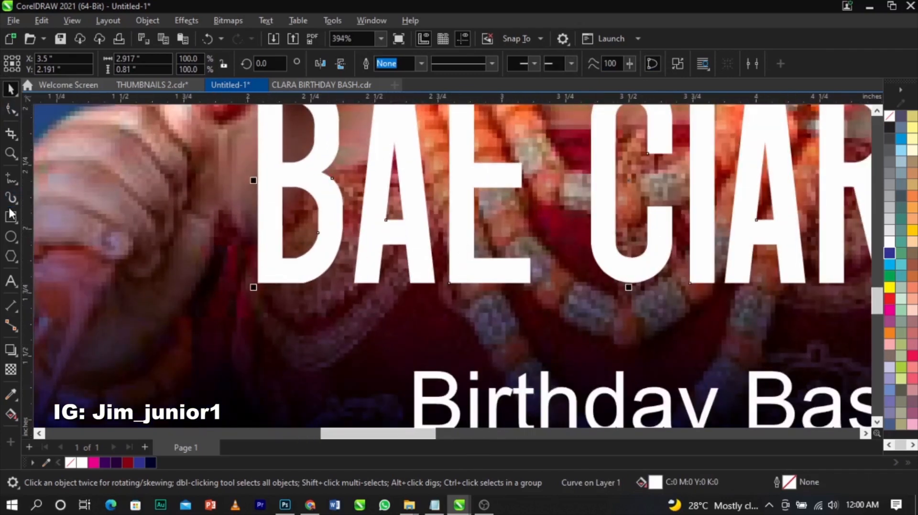
pyautogui.click(11, 218)
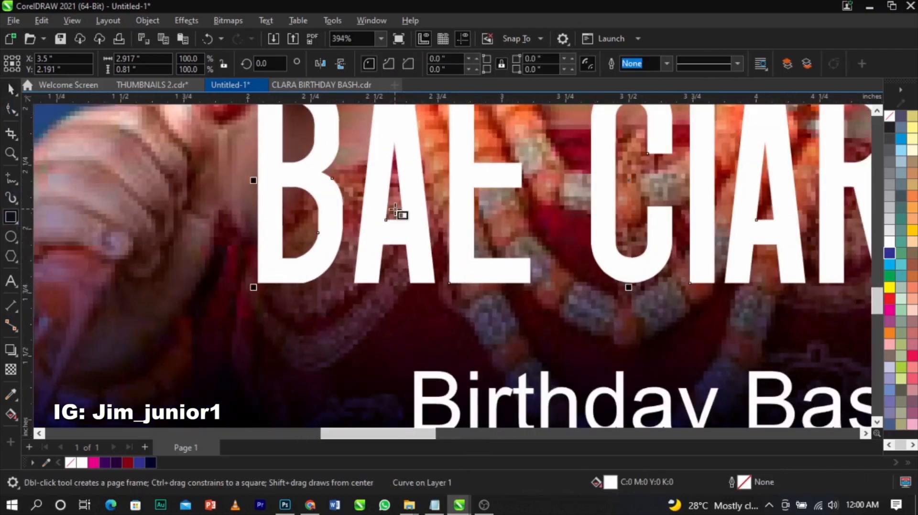
pyautogui.moveTo(393, 209); pyautogui.dragTo(398, 277)
pyautogui.press('space')
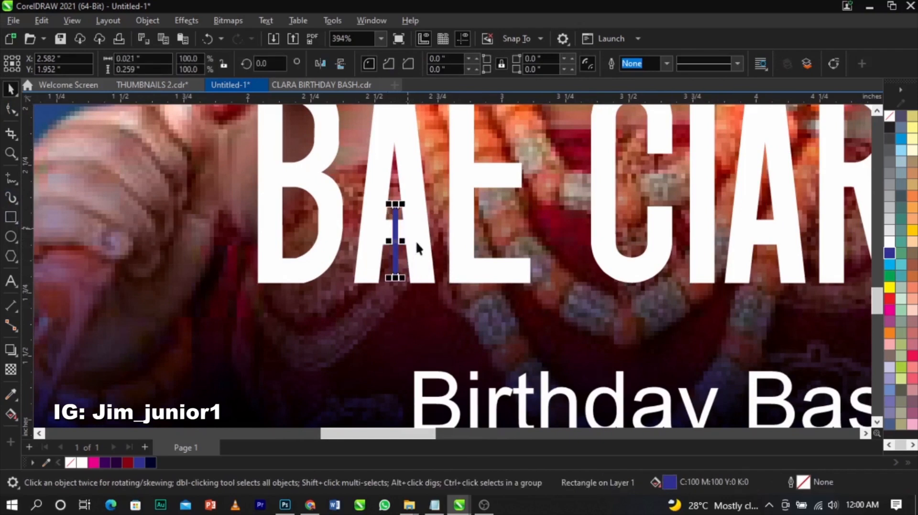
pyautogui.keyDown('shift'); pyautogui.click(497, 283); pyautogui.keyUp('shift')
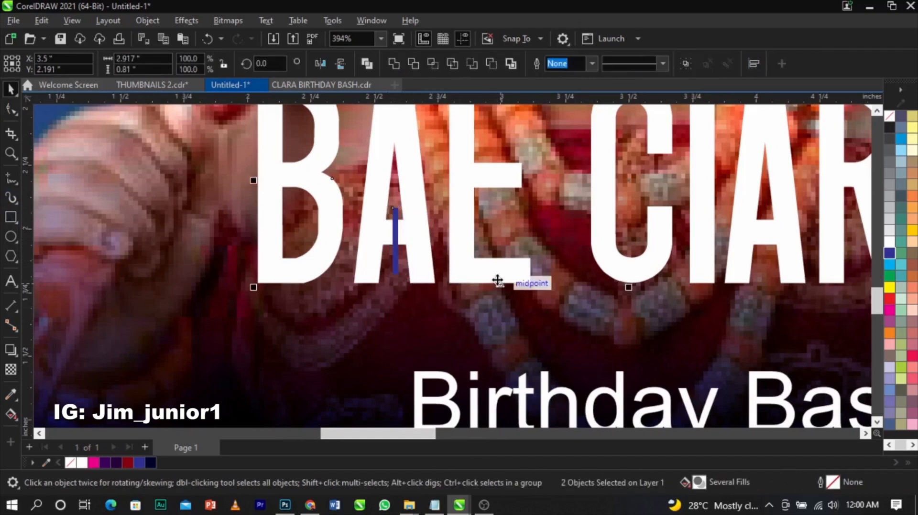
pyautogui.click(414, 63)
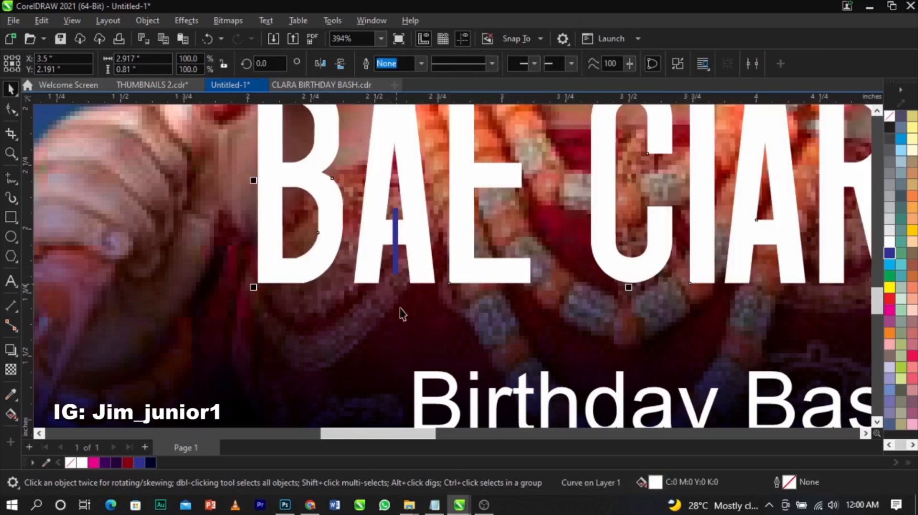
# Move the thin rectangle onto the second A's crossbar, trim the name lettering with it, and delete the rectangle
pyautogui.click(396, 254)
pyautogui.scroll(-1, 395, 257)
pyautogui.moveTo(395, 257); pyautogui.dragTo(674, 236)
pyautogui.scroll(4, 676, 243)
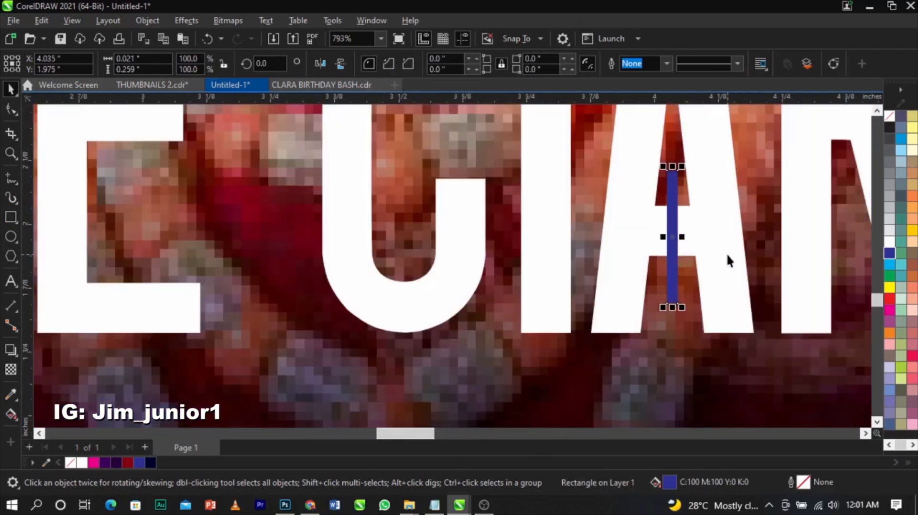
pyautogui.keyDown('shift'); pyautogui.click(726, 281); pyautogui.keyUp('shift')
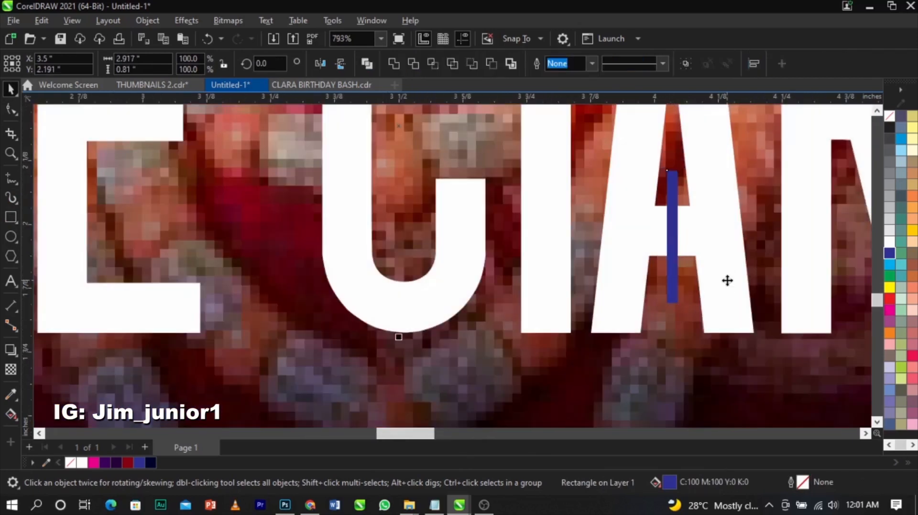
pyautogui.click(413, 66)
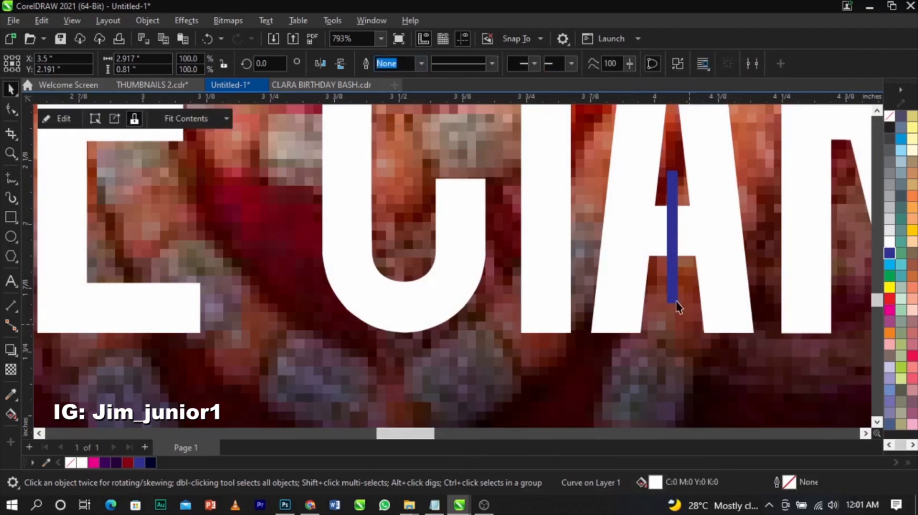
pyautogui.hotkey('ctrl', 'z')
pyautogui.scroll(-3, 676, 290)
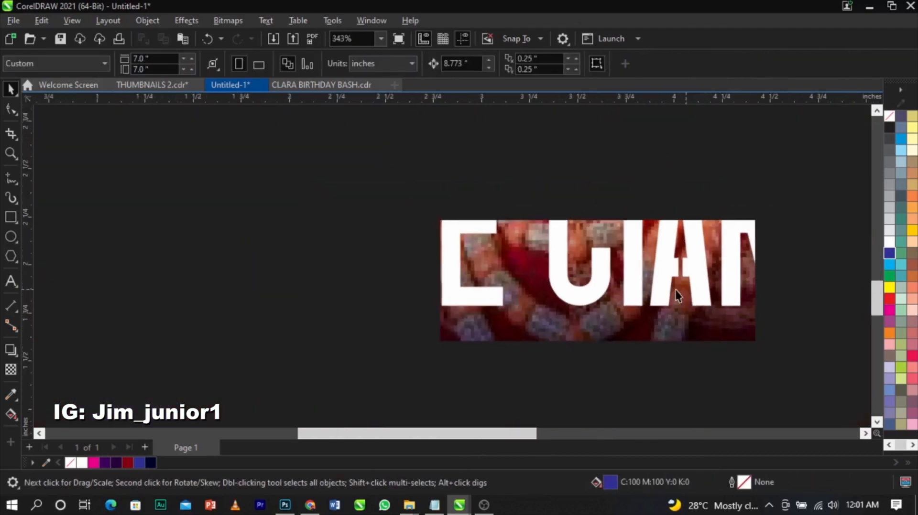
# Delete the crossbar nodes of both A's in the name lettering with the Shape tool, leaving them without crossbars
pyautogui.click(389, 272)
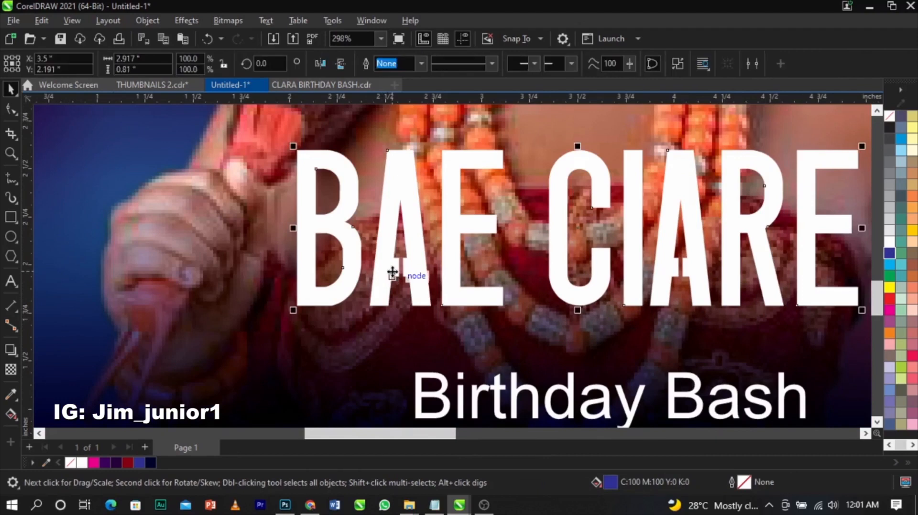
pyautogui.click(10, 110)
pyautogui.moveTo(385, 240); pyautogui.dragTo(417, 288)
pyautogui.press('Delete')
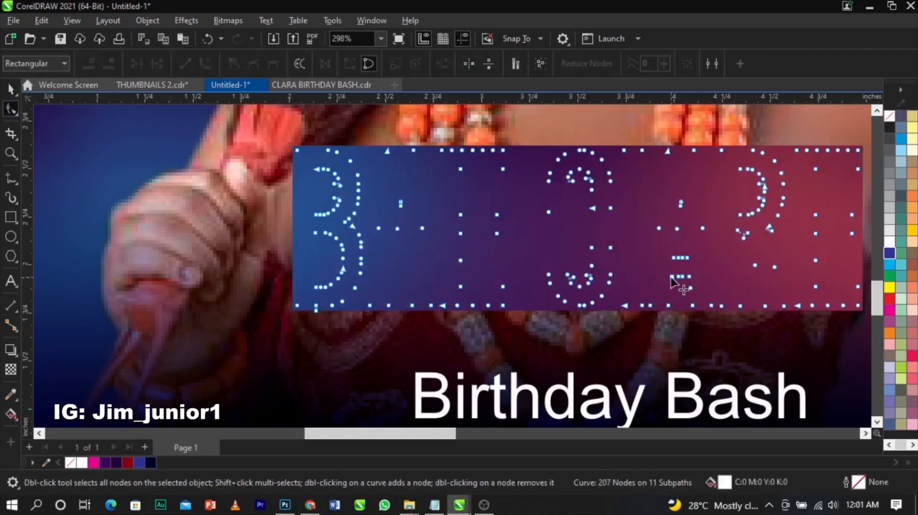
pyautogui.moveTo(662, 239); pyautogui.dragTo(710, 296)
pyautogui.press('Delete')
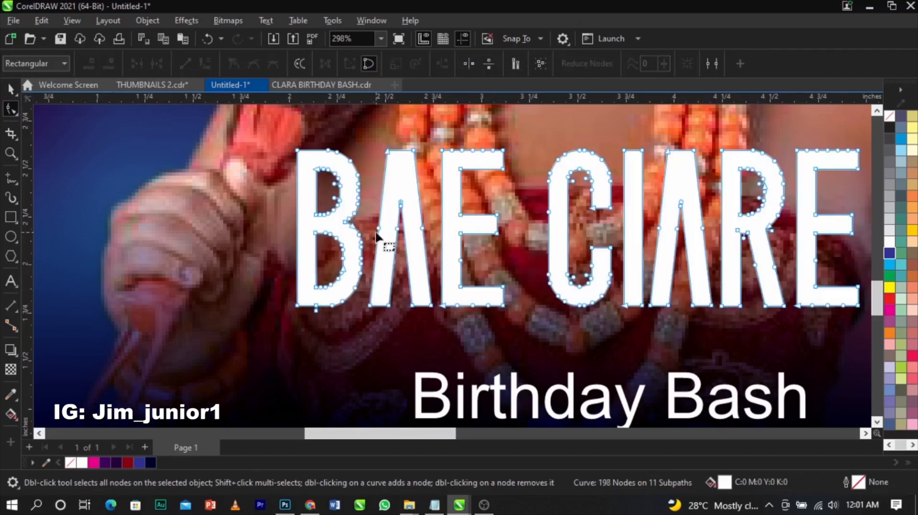
pyautogui.click(199, 236)
pyautogui.press('space')
# Trim the upper part of the R's stem with a rectangle of about 0.20 × 0.24 in, then delete the rectangle
pyautogui.scroll(2, 811, 164)
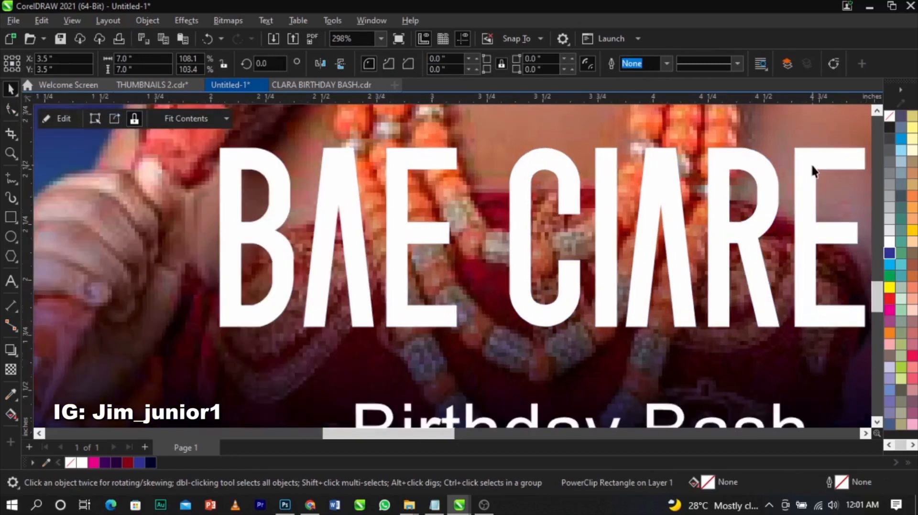
pyautogui.click(10, 218)
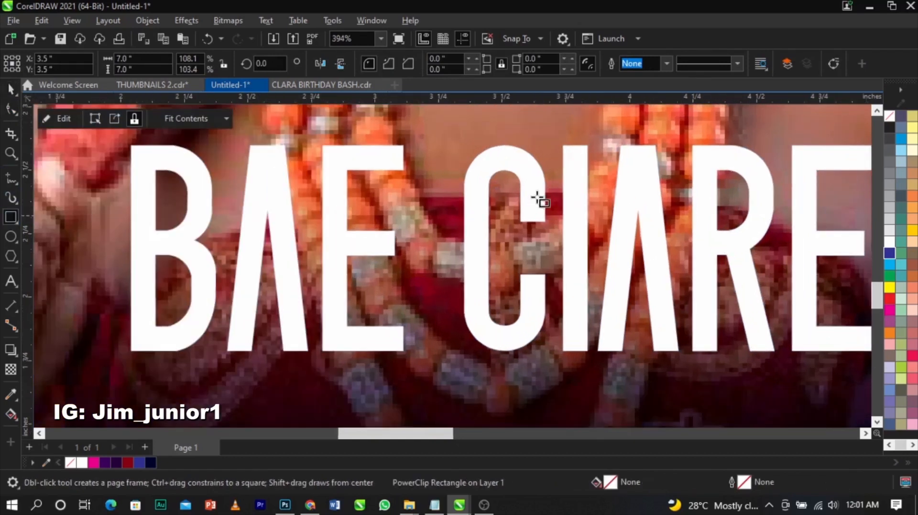
pyautogui.moveTo(718, 171); pyautogui.dragTo(665, 231)
pyautogui.press('space')
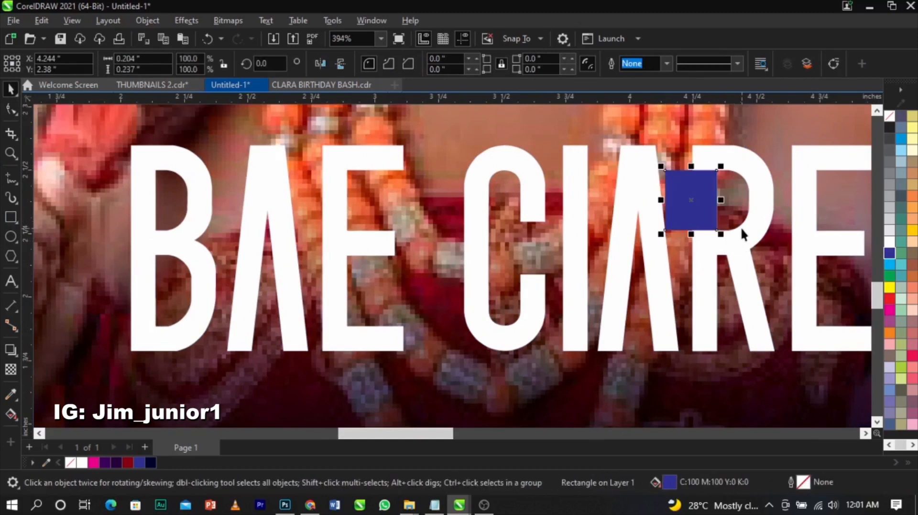
pyautogui.keyDown('shift'); pyautogui.click(759, 199); pyautogui.keyUp('shift')
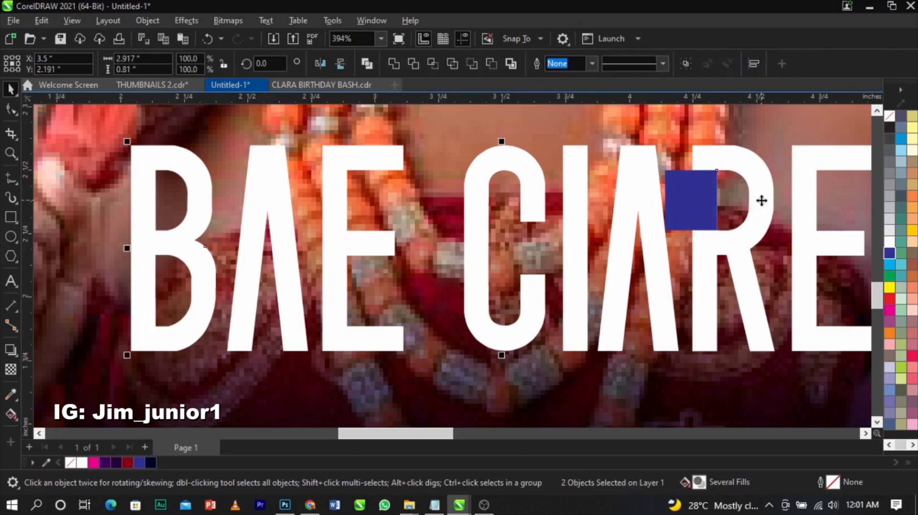
pyautogui.click(410, 61)
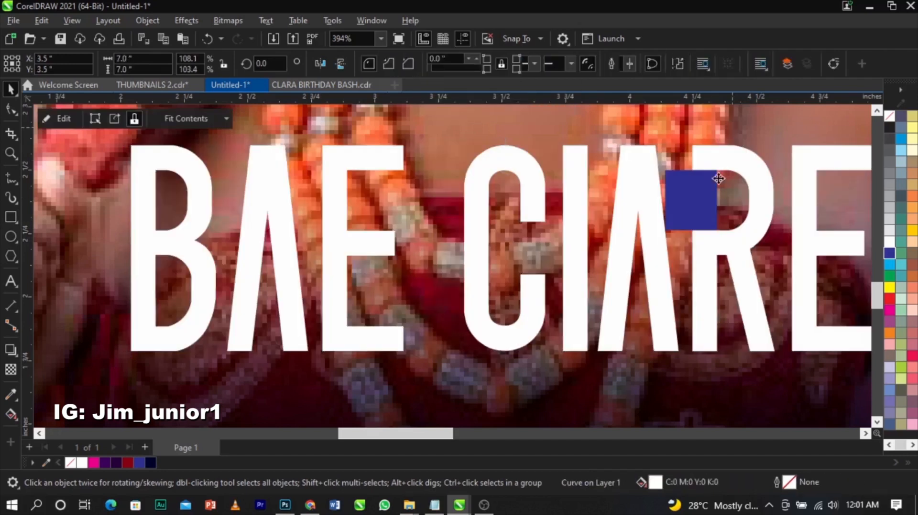
pyautogui.click(709, 191)
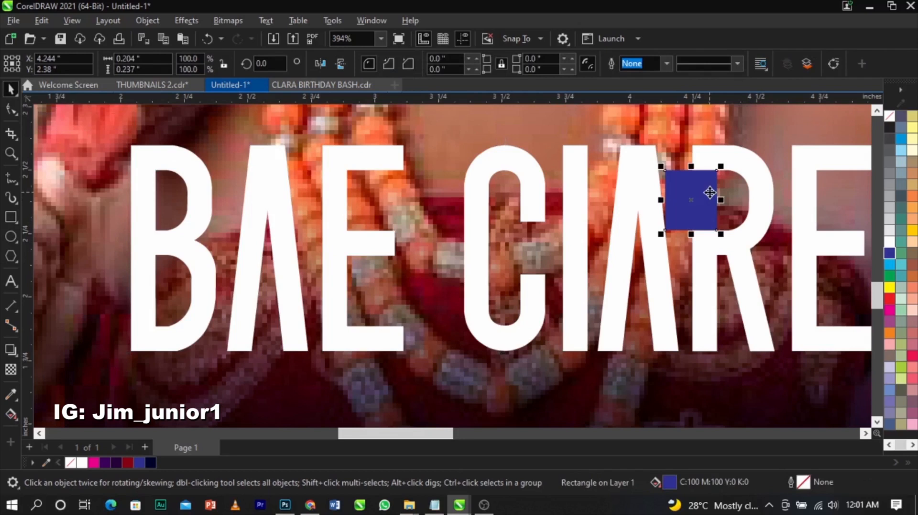
pyautogui.press('Delete')
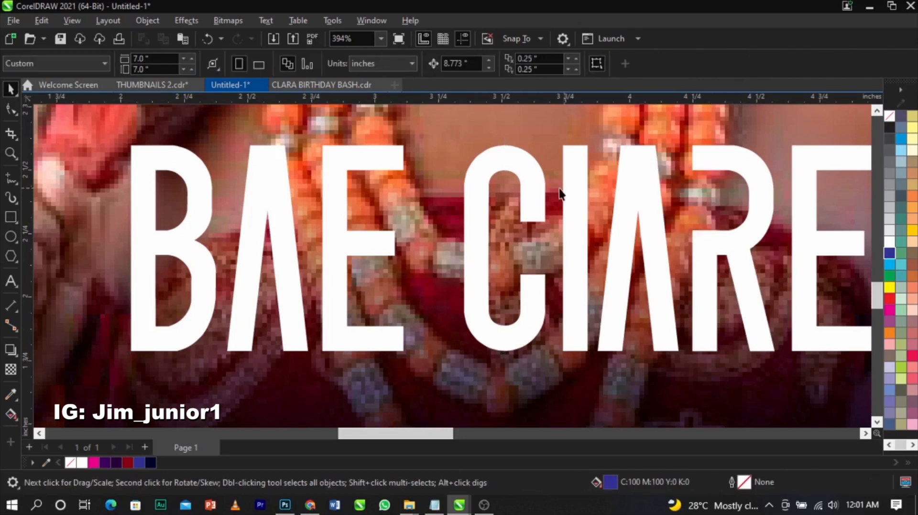
# Set the "Birthday Bash" text in the Singo font
pyautogui.scroll(-4, 560, 194)
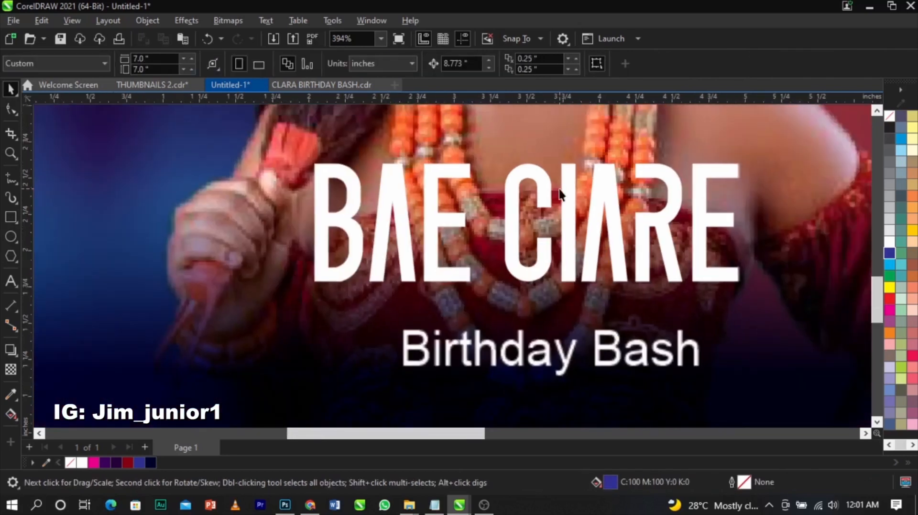
pyautogui.click(584, 249)
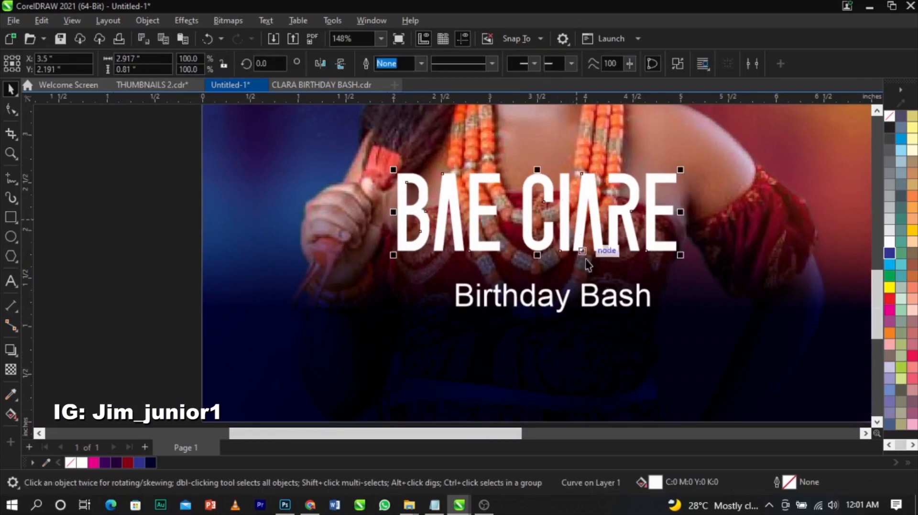
pyautogui.click(592, 291)
pyautogui.click(467, 63)
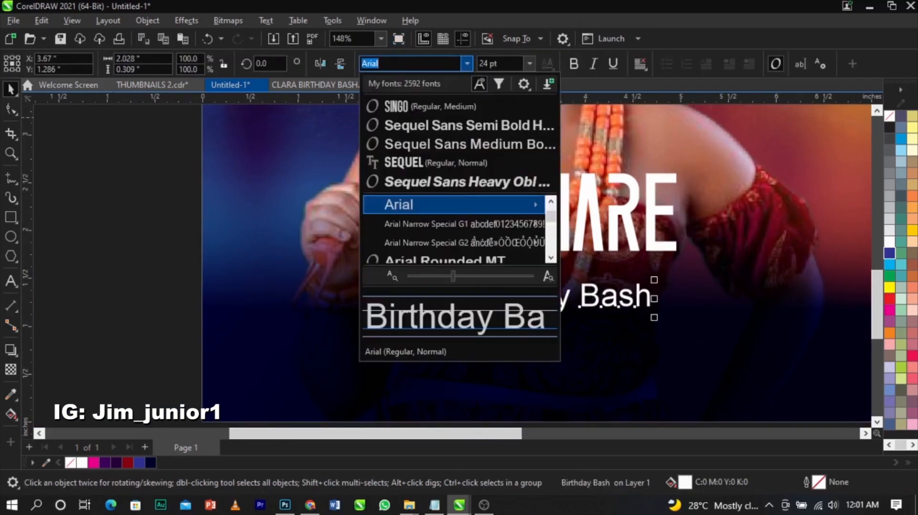
pyautogui.click(431, 110)
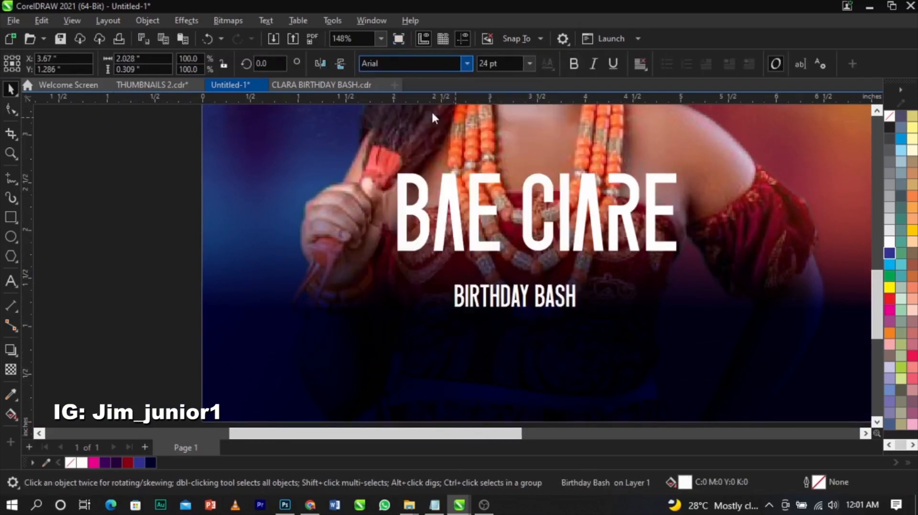
# Enlarge "Birthday Bash" directly beneath the name lettering and center both lines horizontally on the poster
pyautogui.moveTo(580, 287); pyautogui.dragTo(631, 277)
pyautogui.keyDown('shift'); pyautogui.click(632, 246); pyautogui.keyUp('shift')
pyautogui.press('c')
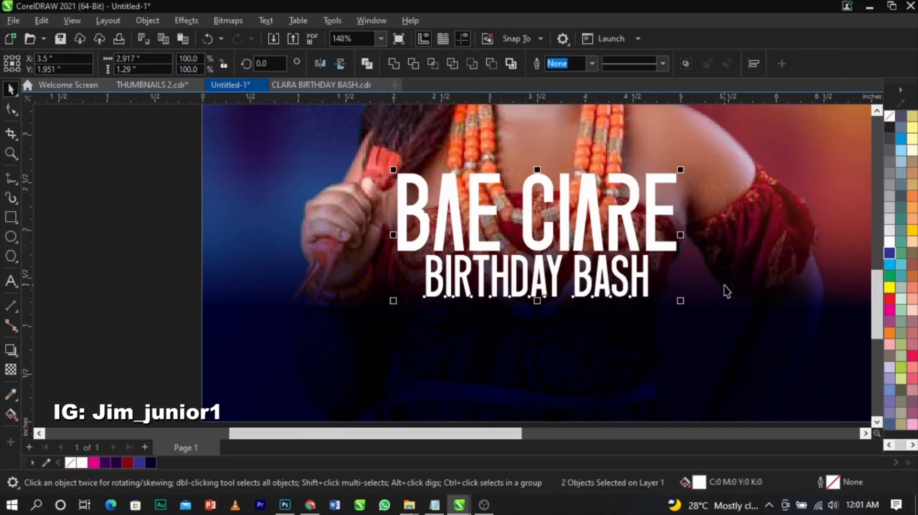
pyautogui.keyDown('shift'); pyautogui.click(722, 286); pyautogui.keyUp('shift')
pyautogui.scroll(-2, 444, 277)
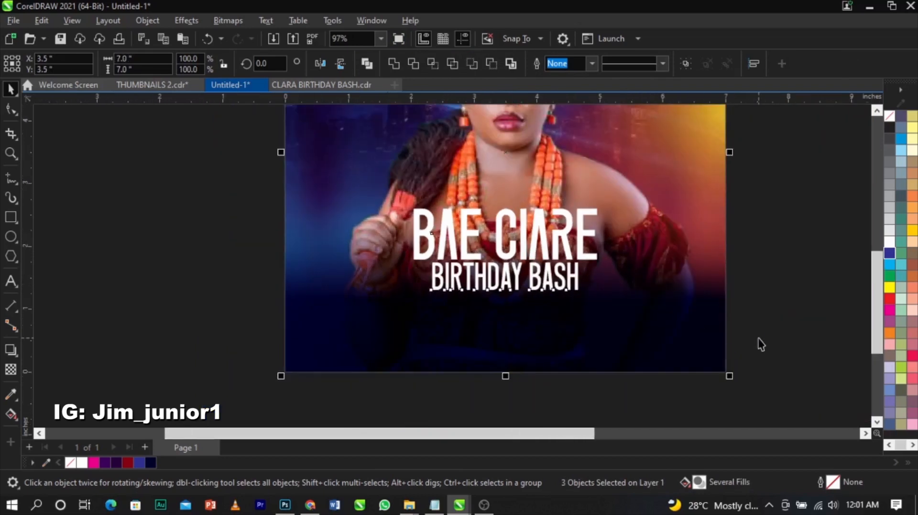
# Inside the poster's PowerClip, extend the dark rectangle's transparency fade slightly upward and move the rectangle up to about Y 1.19 in
pyautogui.click(642, 328)
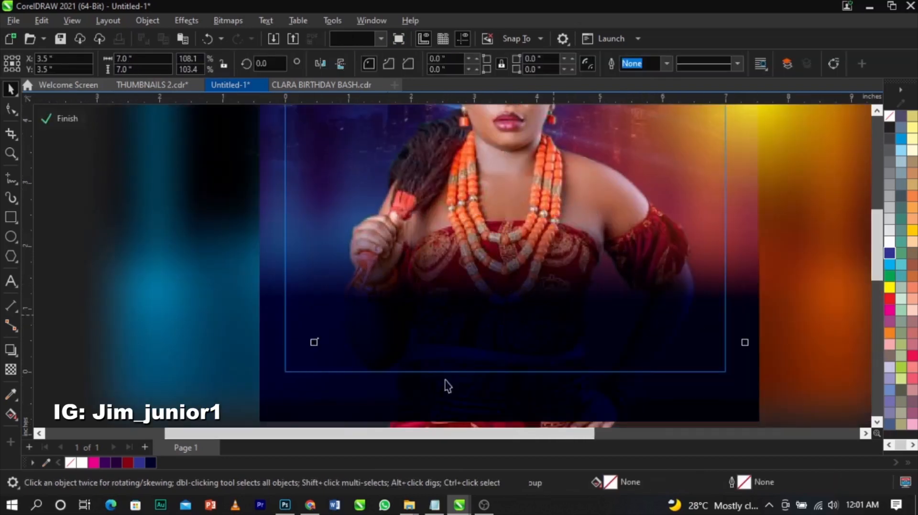
pyautogui.click(306, 383)
pyautogui.moveTo(318, 379); pyautogui.dragTo(328, 375)
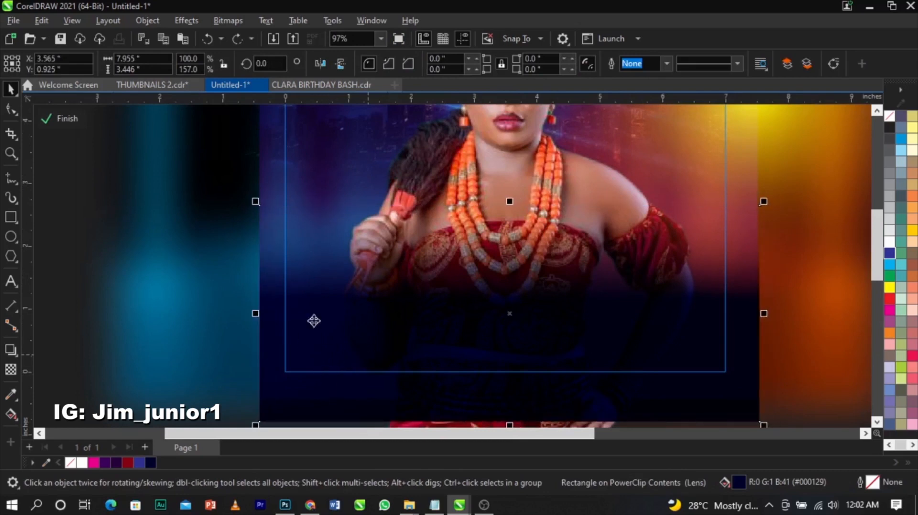
pyautogui.scroll(-2, 334, 324)
pyautogui.click(307, 358)
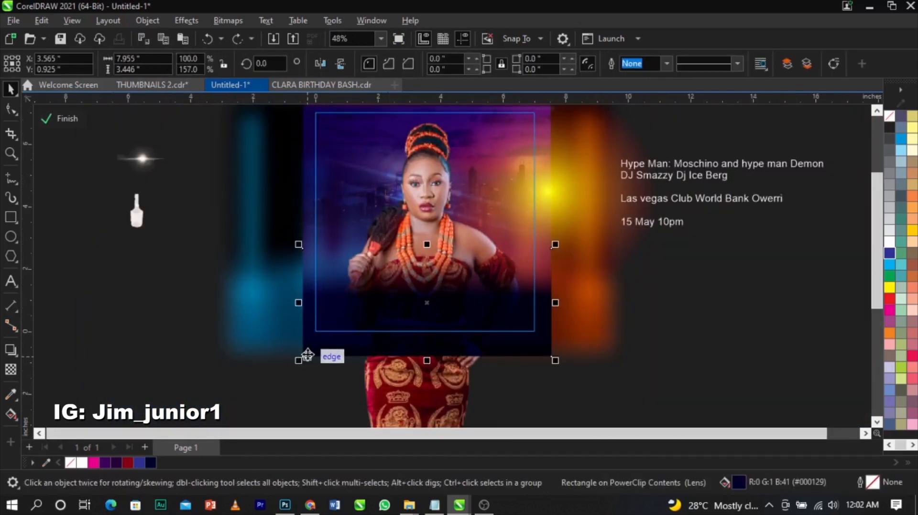
pyautogui.click(11, 369)
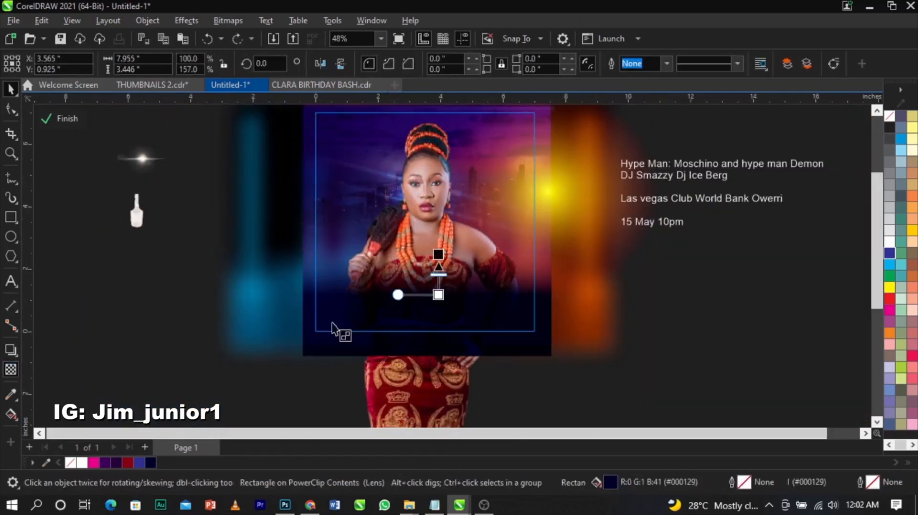
pyautogui.moveTo(437, 256); pyautogui.dragTo(436, 249)
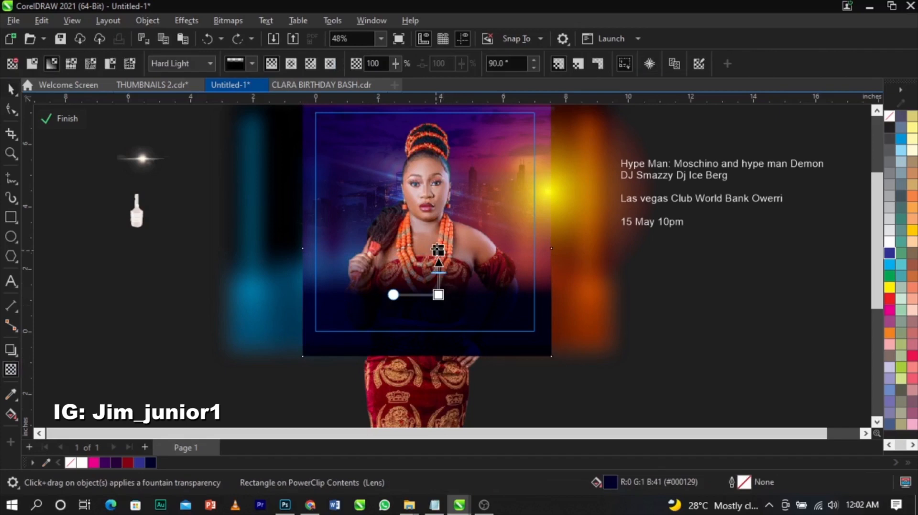
pyautogui.press('space')
pyautogui.moveTo(429, 245); pyautogui.dragTo(430, 233)
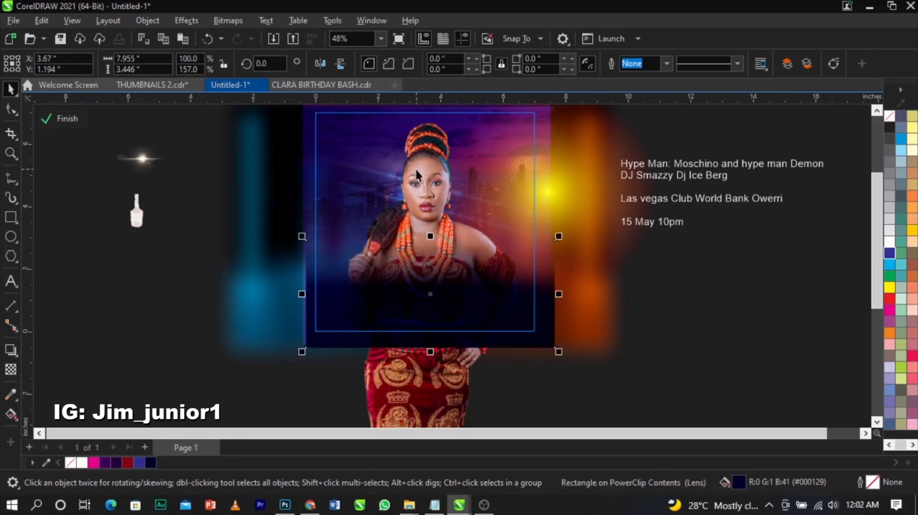
# Nudge the woman's photo slightly upward inside the PowerClip and finish editing its contents
pyautogui.click(415, 167)
pyautogui.click(434, 408)
pyautogui.moveTo(434, 410)
pyautogui.mouseDown()
pyautogui.moveTo(434, 401)
pyautogui.moveTo(435, 414)
pyautogui.mouseUp()
pyautogui.keyDown('ctrl'); pyautogui.click(697, 342); pyautogui.keyUp('ctrl')
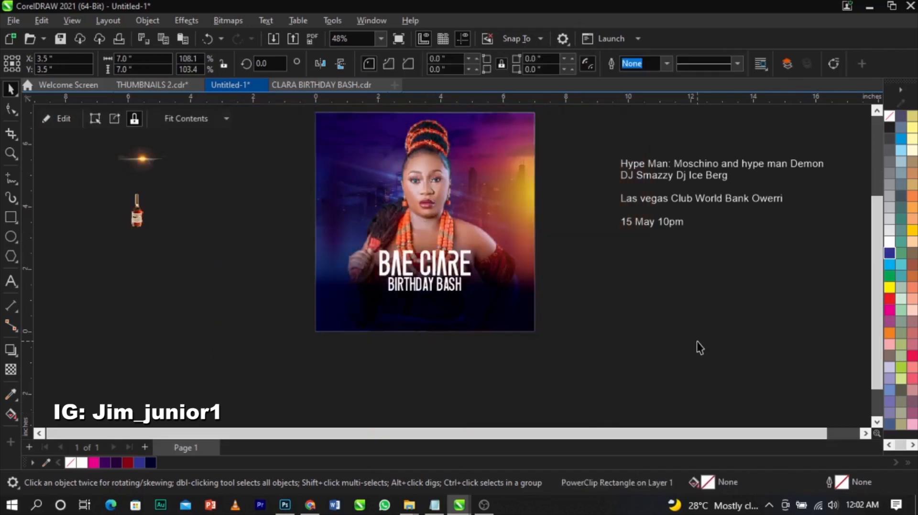
# Enlarge the two title lines together to about 3.09 × 1.37 in, slightly lower and centered horizontally on the poster
pyautogui.click(697, 342)
pyautogui.scroll(1, 405, 282)
pyautogui.scroll(1, 406, 287)
pyautogui.moveTo(314, 202); pyautogui.dragTo(568, 350)
pyautogui.scroll(2, 506, 278)
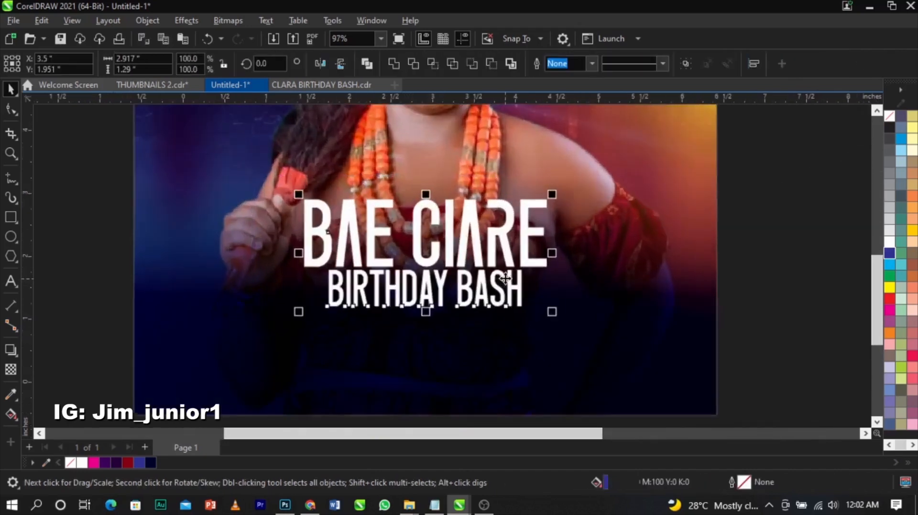
pyautogui.moveTo(506, 278); pyautogui.dragTo(506, 288)
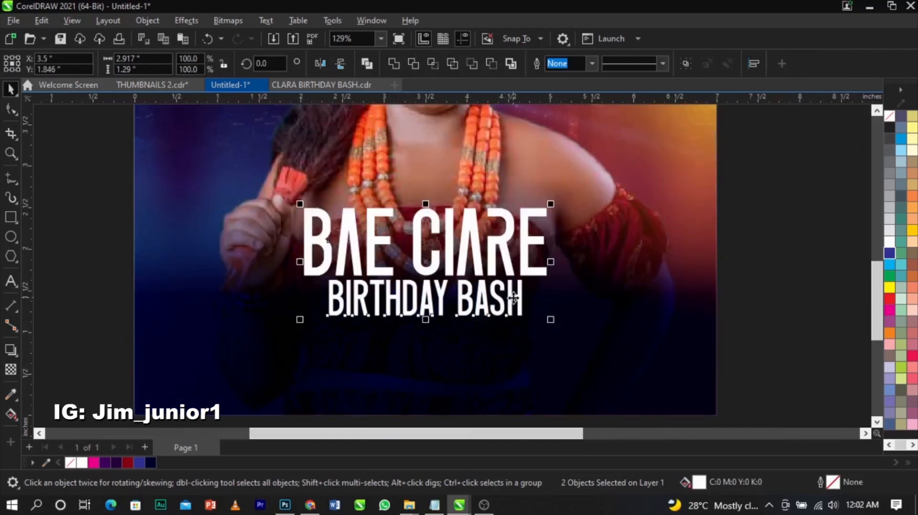
pyautogui.moveTo(549, 322); pyautogui.dragTo(558, 326)
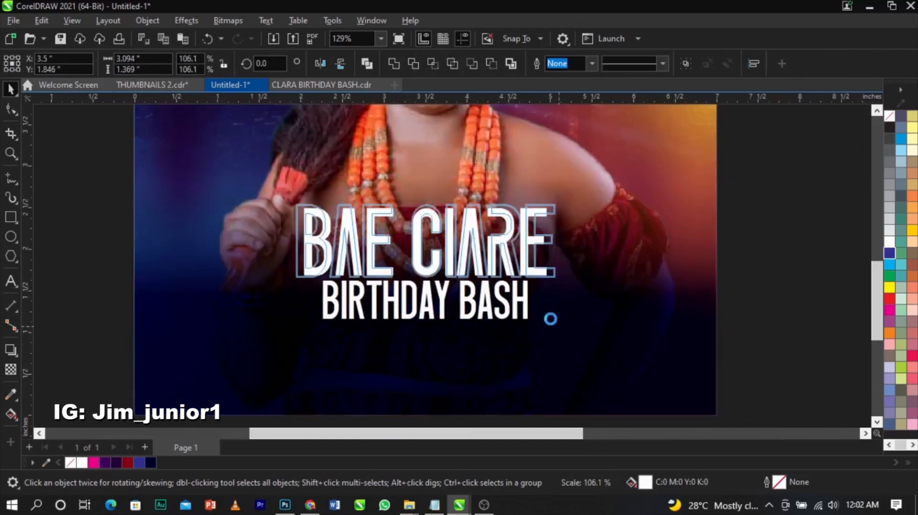
pyautogui.moveTo(537, 263); pyautogui.dragTo(537, 262)
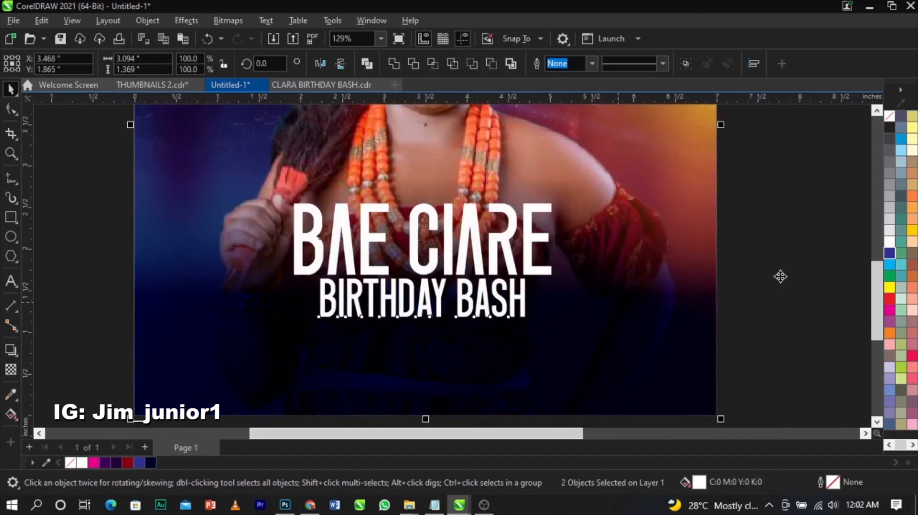
pyautogui.click(733, 187)
# Fill the name lettering with black, C100 M100 Y100 K100
pyautogui.click(515, 268)
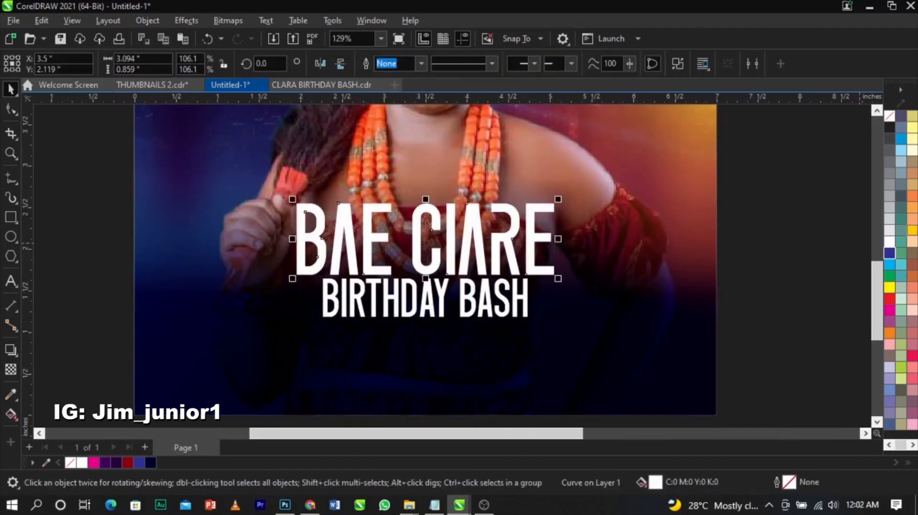
pyautogui.scroll(-1, 904, 299)
pyautogui.click(906, 300)
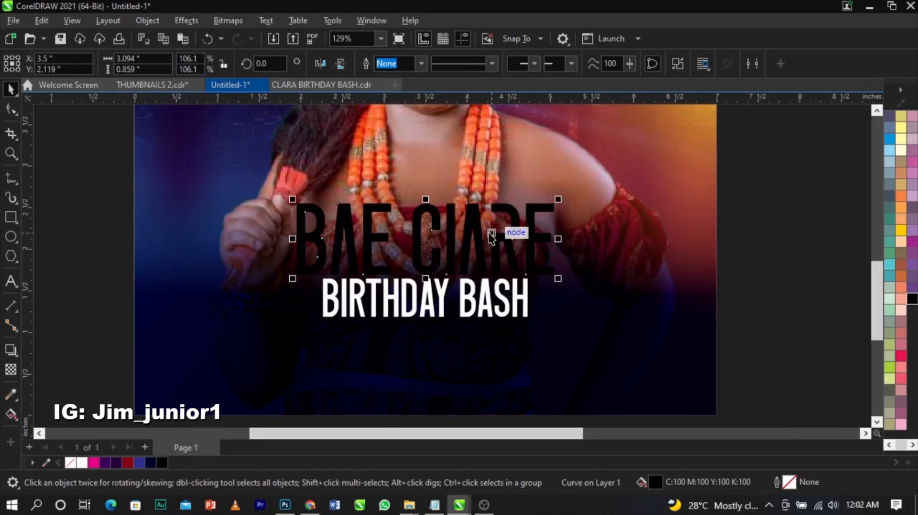
pyautogui.click(13, 20)
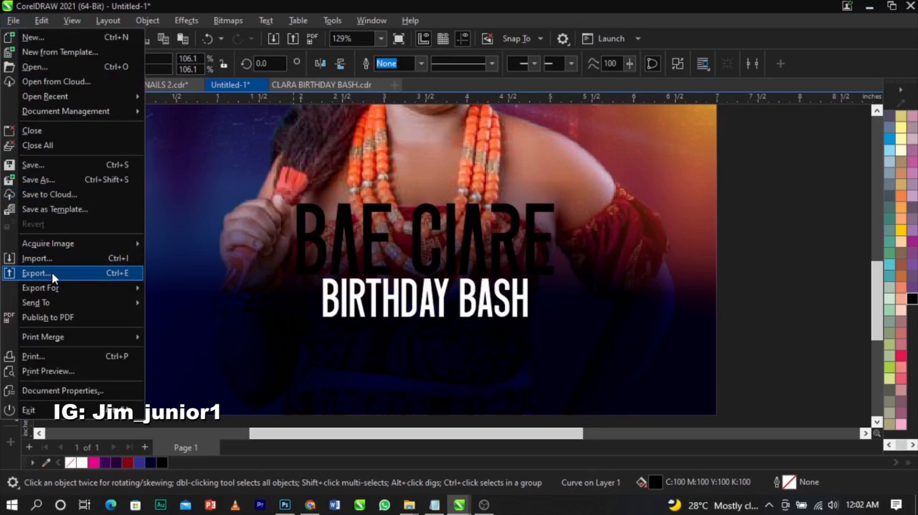
pyautogui.click(53, 274)
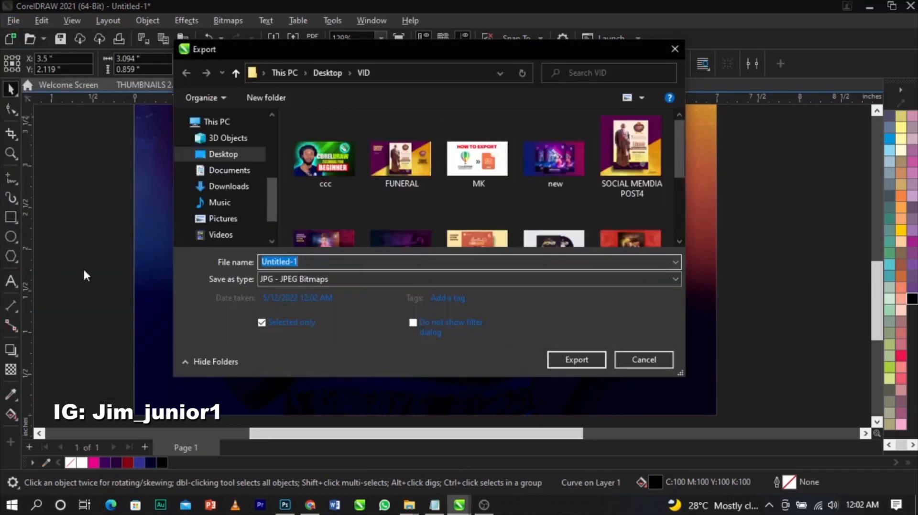
pyautogui.click(221, 156)
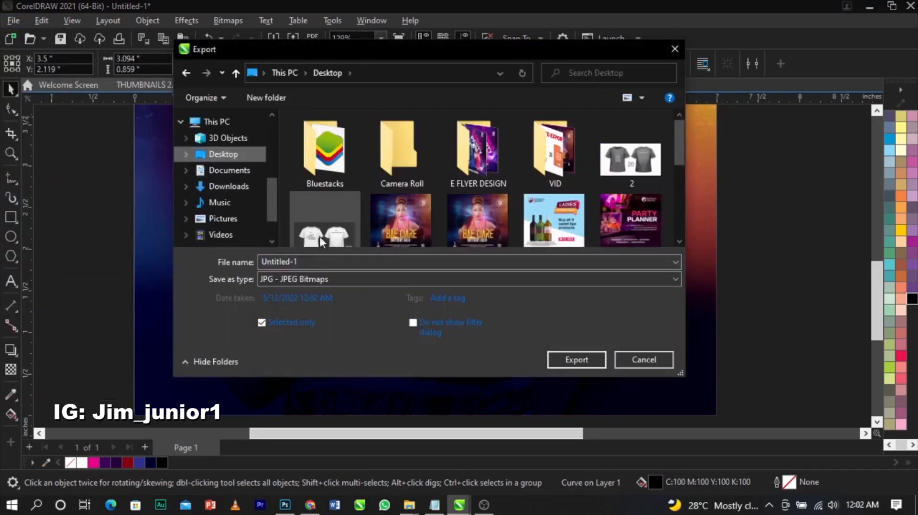
pyautogui.click(330, 262)
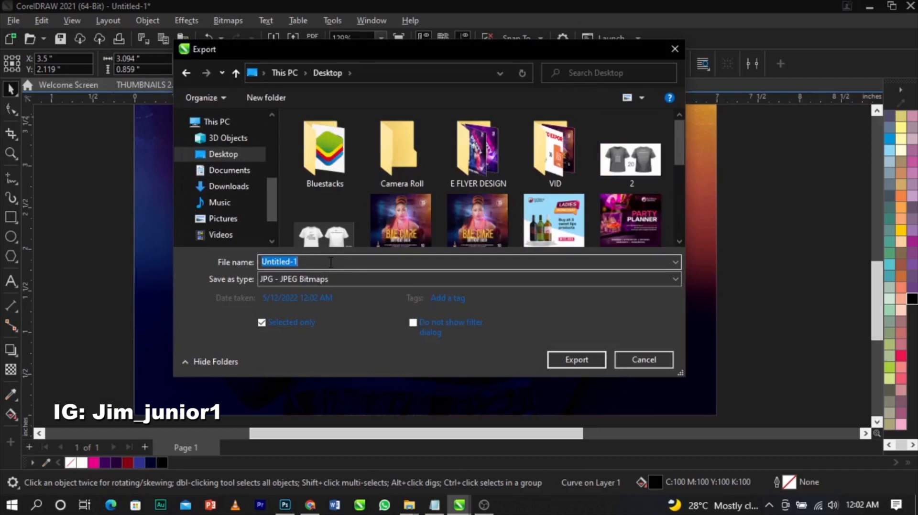
pyautogui.write('TEXT 101')
pyautogui.click(578, 361)
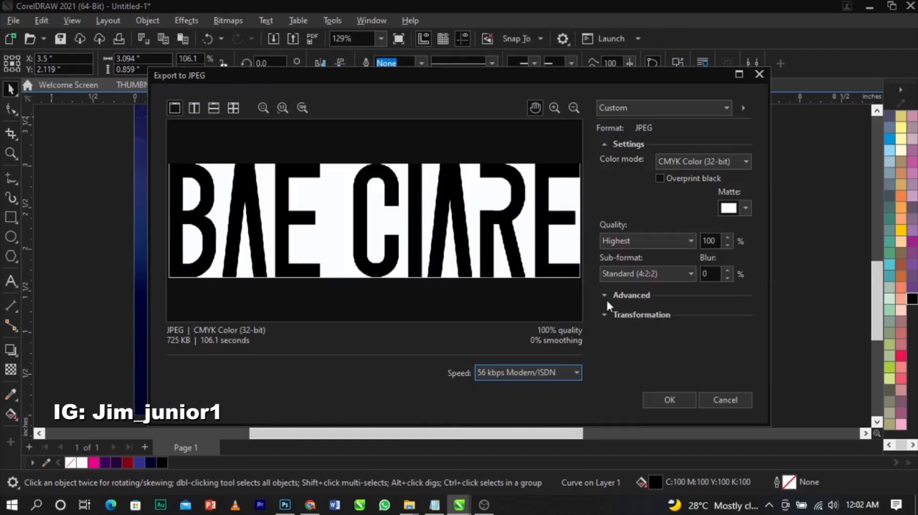
pyautogui.click(714, 398)
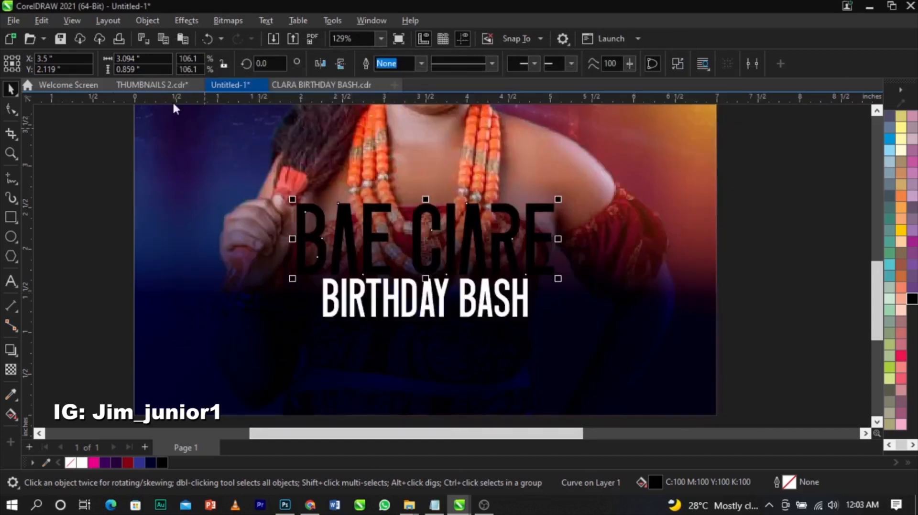
# Export only the selected name lettering to the Desktop as a transparent RGB PNG named TEXT 101
pyautogui.click(15, 21)
pyautogui.click(39, 272)
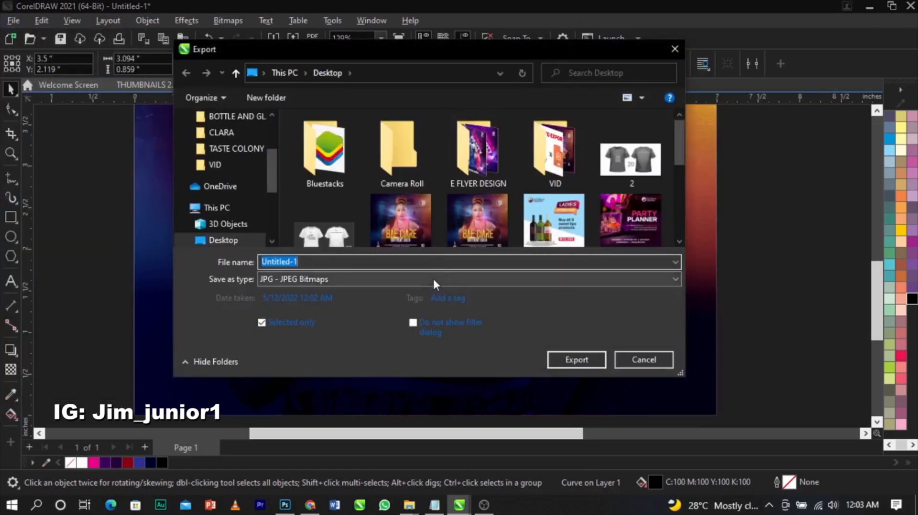
pyautogui.click(302, 280)
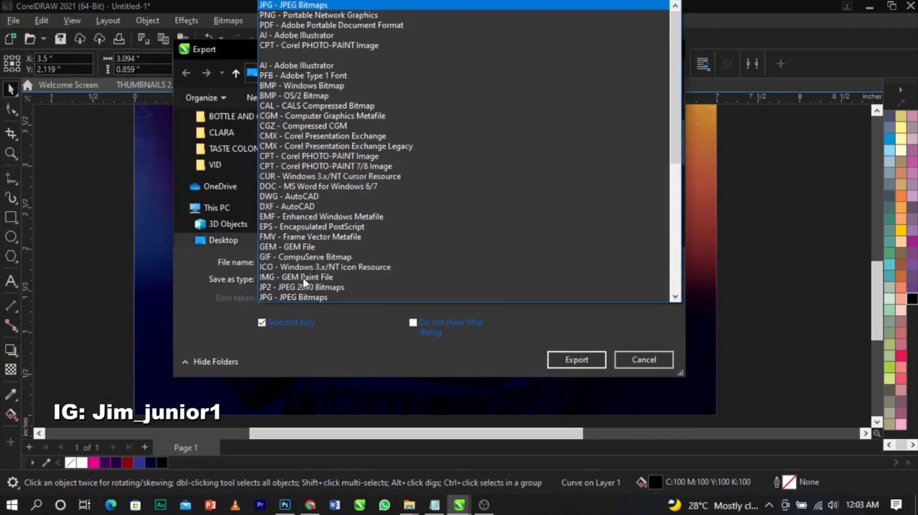
pyautogui.click(301, 16)
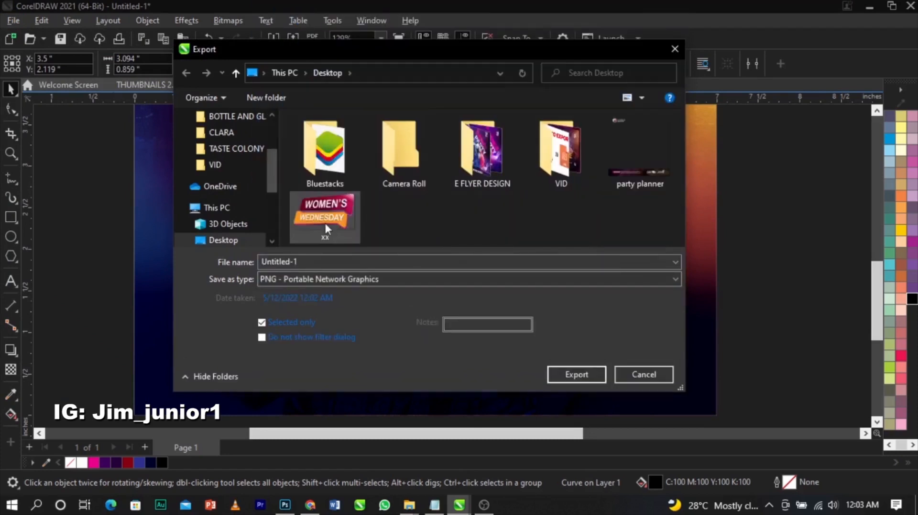
pyautogui.write('TEXT 101')
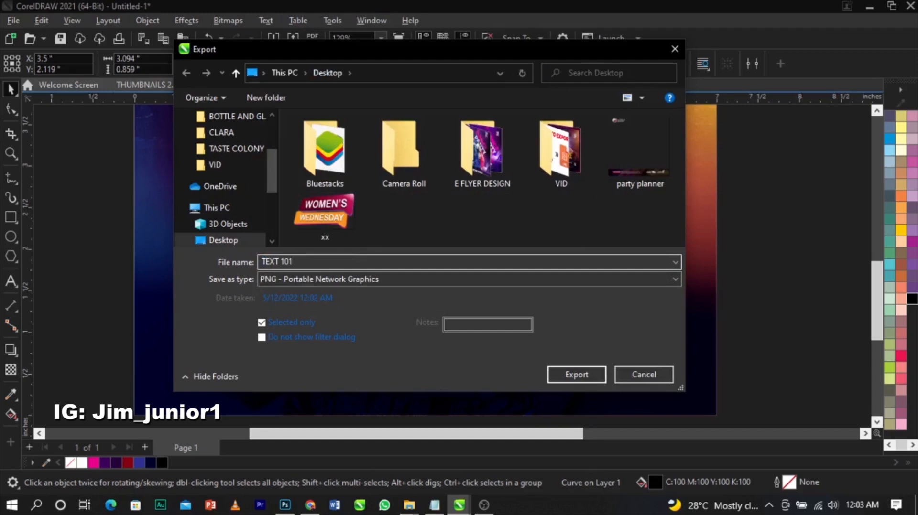
pyautogui.click(555, 373)
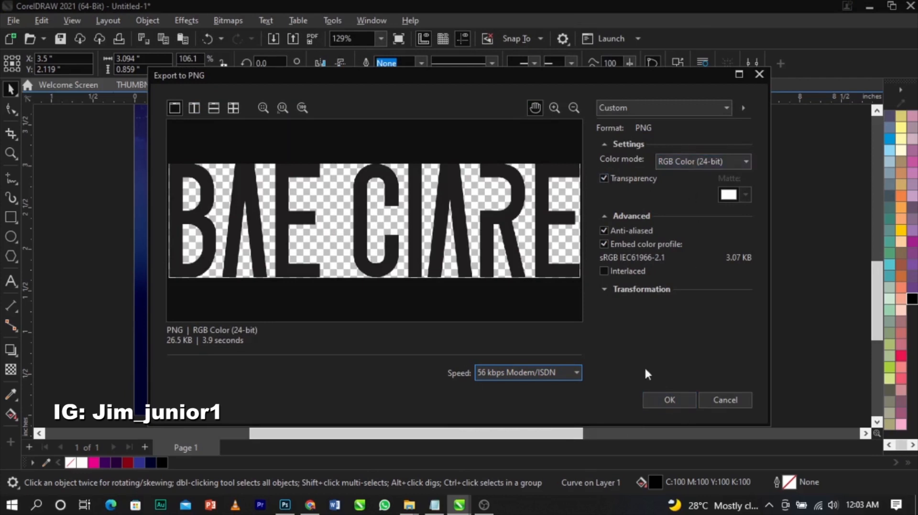
pyautogui.click(668, 401)
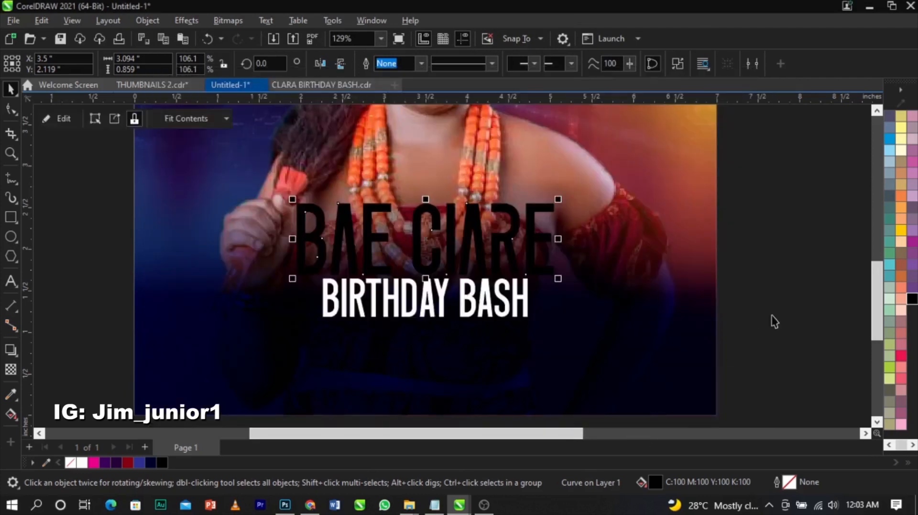
# Switch to the BIRTHDAY BASH folder in File Explorer, widen its file list and open the fairy-tale-text-effect archive
pyautogui.moveTo(415, 495)
pyautogui.click(351, 475)
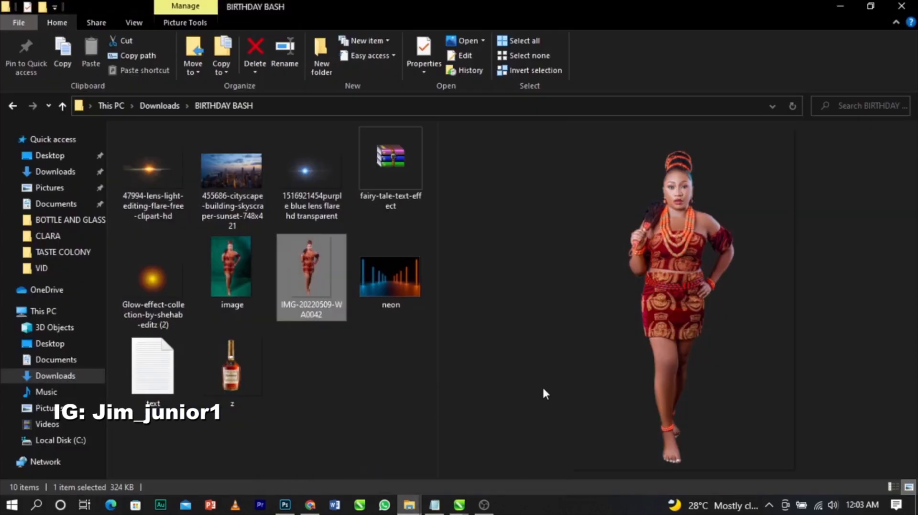
pyautogui.click(393, 354)
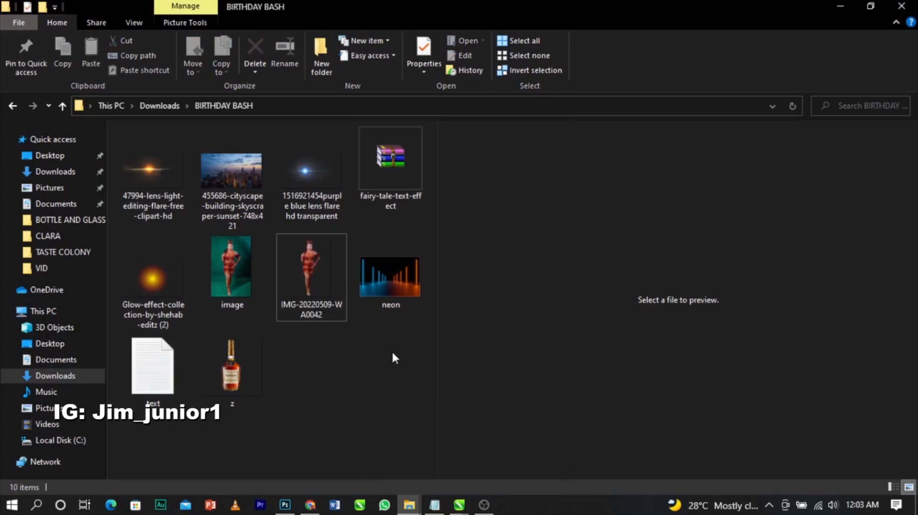
pyautogui.moveTo(439, 364); pyautogui.dragTo(573, 368)
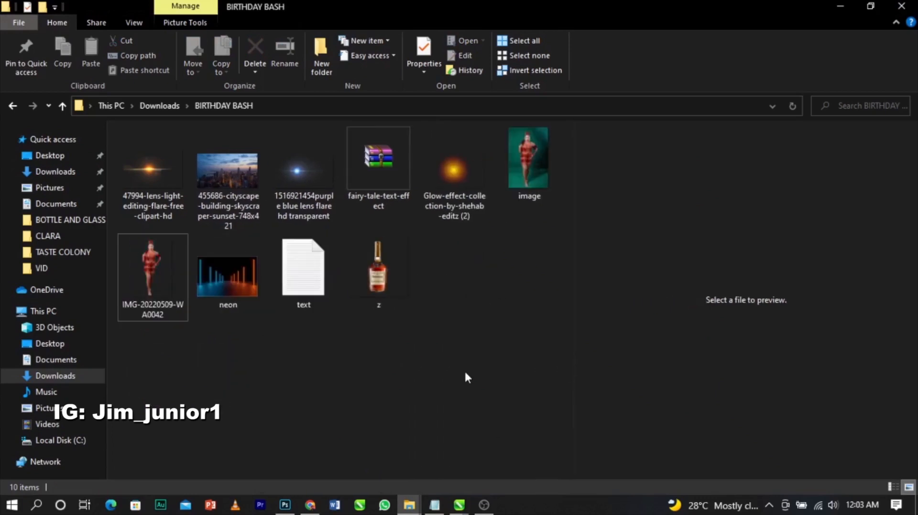
pyautogui.click(371, 160)
pyautogui.doubleClick(372, 161)
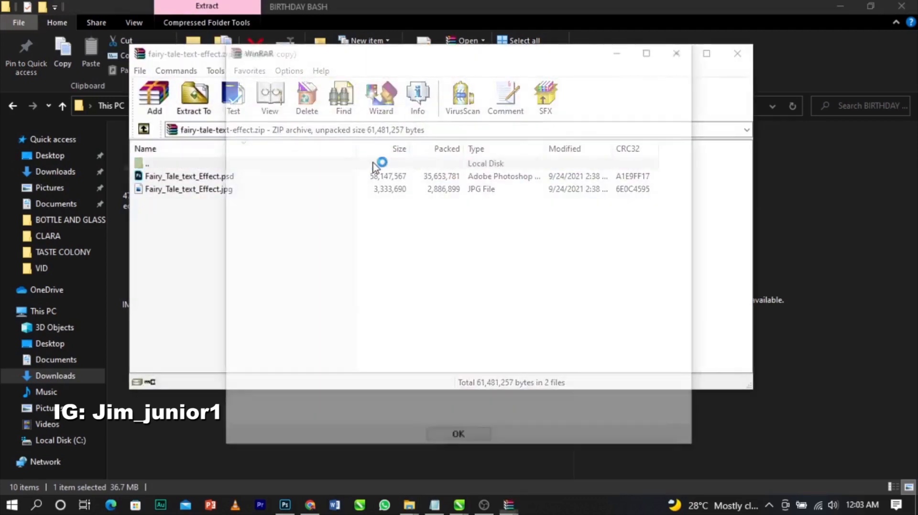
# Extract Fairy_Tale_text_Effect.psd from the archive into the BIRTHDAY BASH folder and open it in Photoshop
pyautogui.click(682, 49)
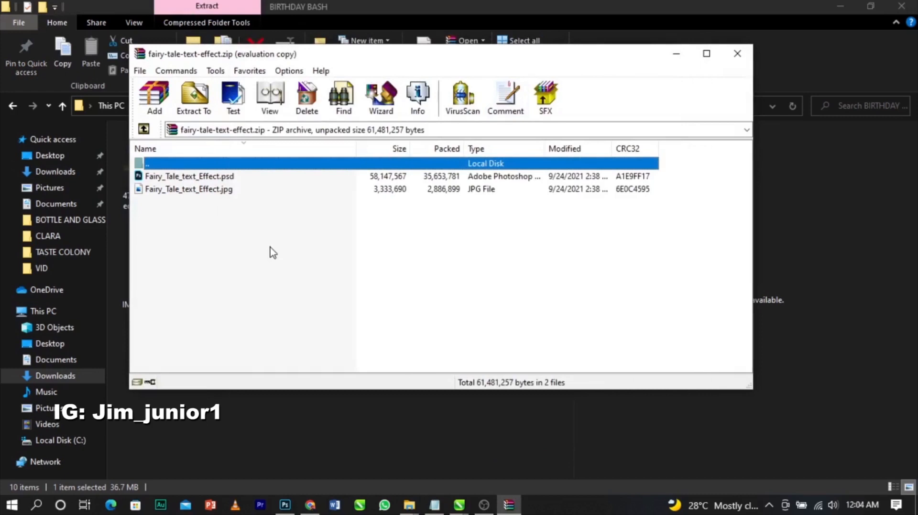
pyautogui.moveTo(399, 58); pyautogui.dragTo(683, 82)
pyautogui.moveTo(475, 198); pyautogui.dragTo(320, 351)
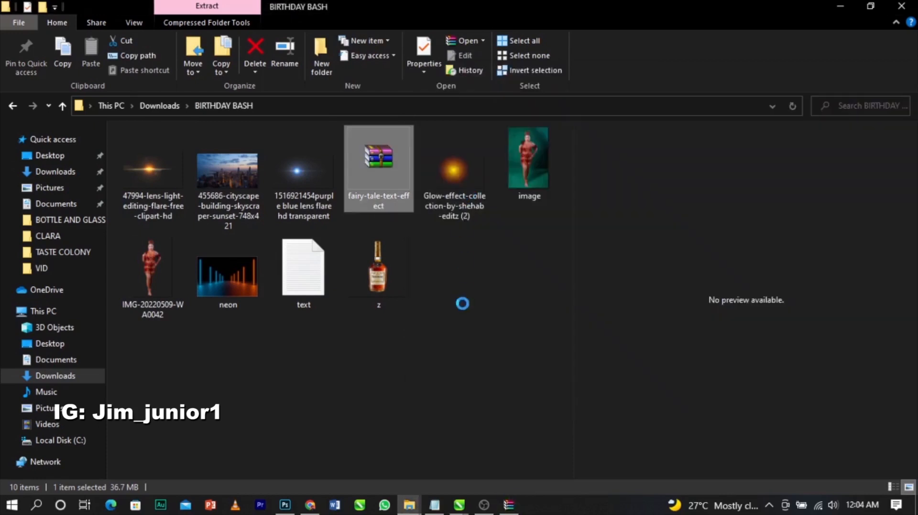
pyautogui.click(512, 332)
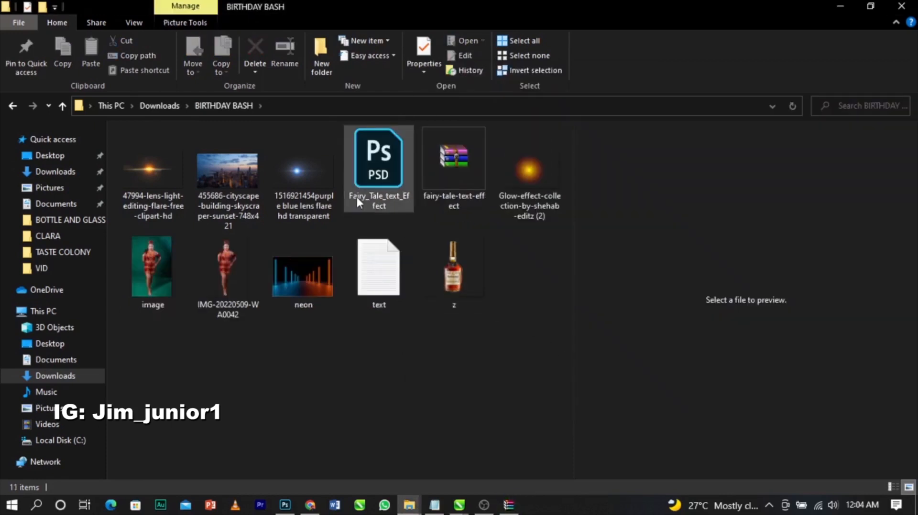
pyautogui.click(378, 167)
pyautogui.doubleClick(378, 169)
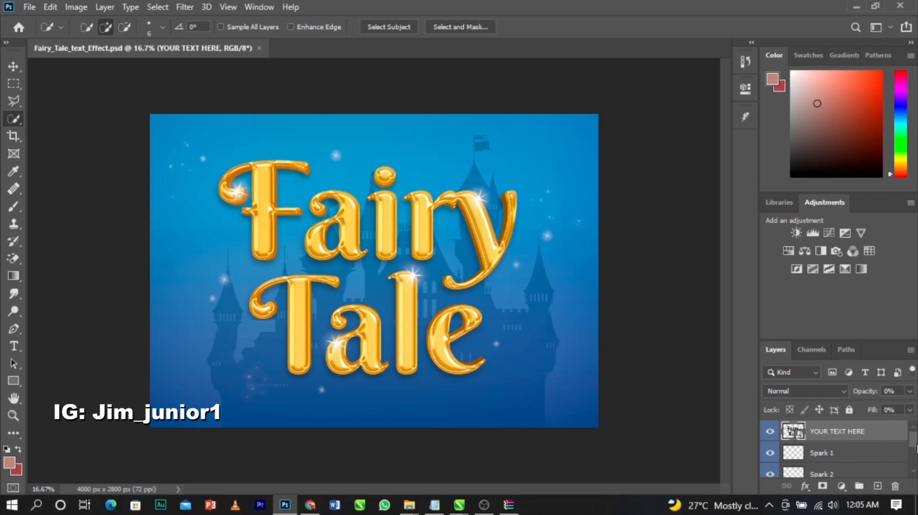
# Hide the Spark 1, Spark 2, Spark 3 and Spark 4 layers of the text effect
pyautogui.moveTo(917, 448)
pyautogui.mouseDown()
pyautogui.moveTo(916, 470)
pyautogui.moveTo(916, 450)
pyautogui.mouseUp()
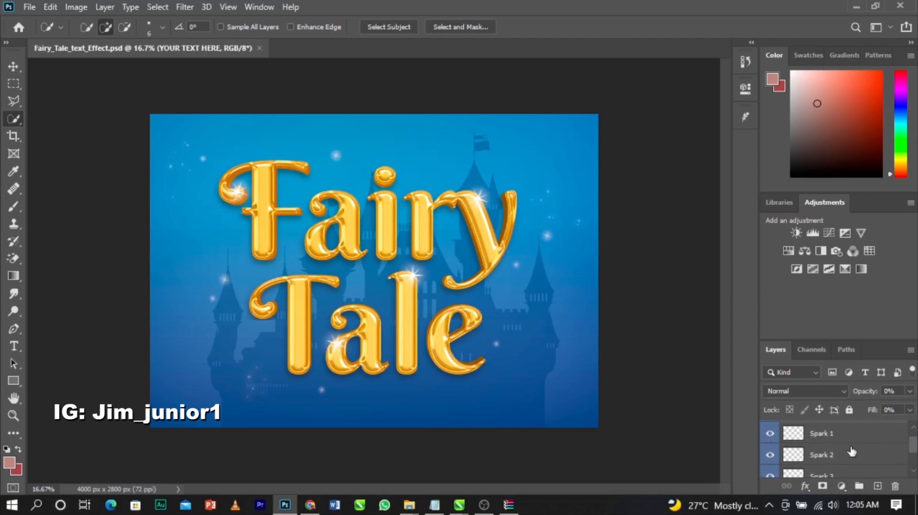
pyautogui.click(770, 436)
pyautogui.click(770, 457)
pyautogui.click(770, 477)
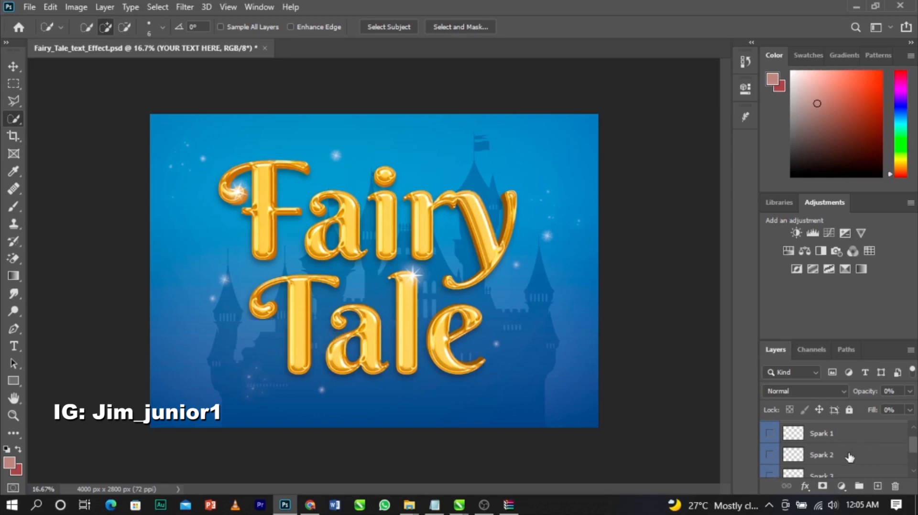
pyautogui.scroll(-2, 911, 455)
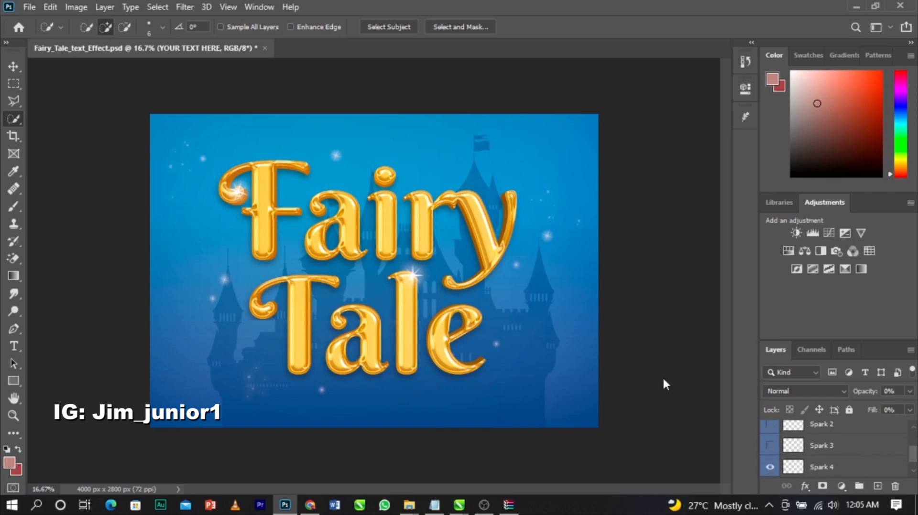
pyautogui.click(770, 467)
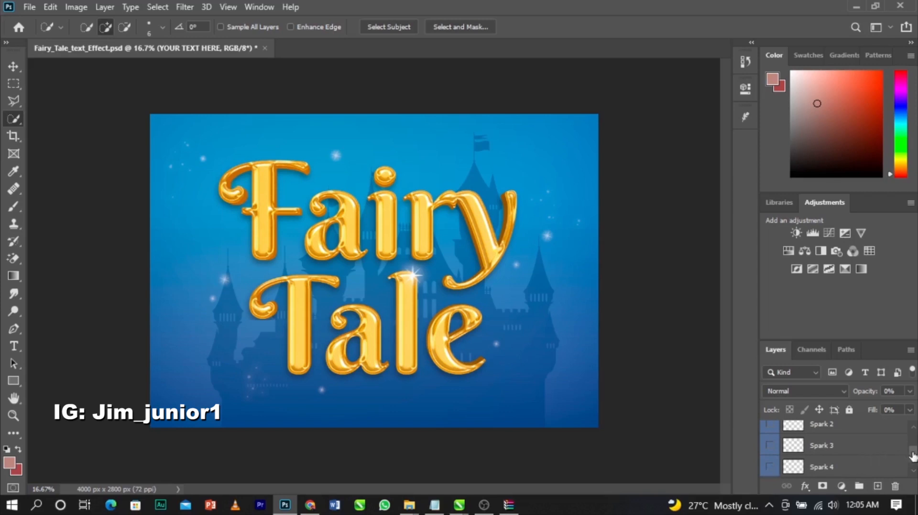
# Expand the EDITION group and hide its Background and Castle layers
pyautogui.scroll(-1, 913, 459)
pyautogui.scroll(3, 794, 440)
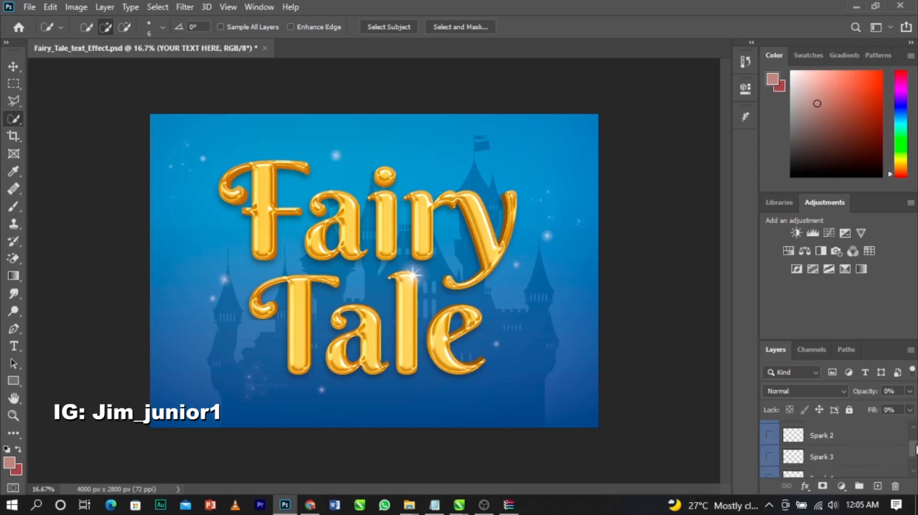
pyautogui.scroll(-3, 792, 433)
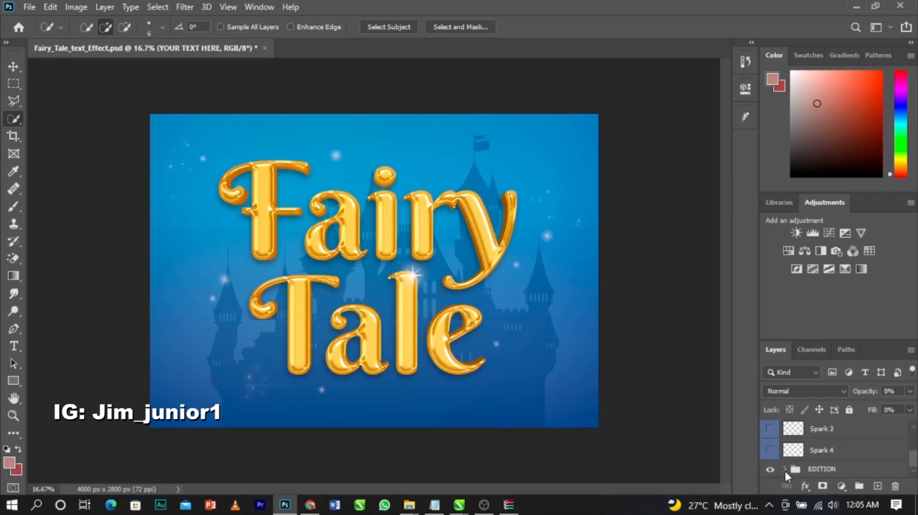
pyautogui.click(784, 469)
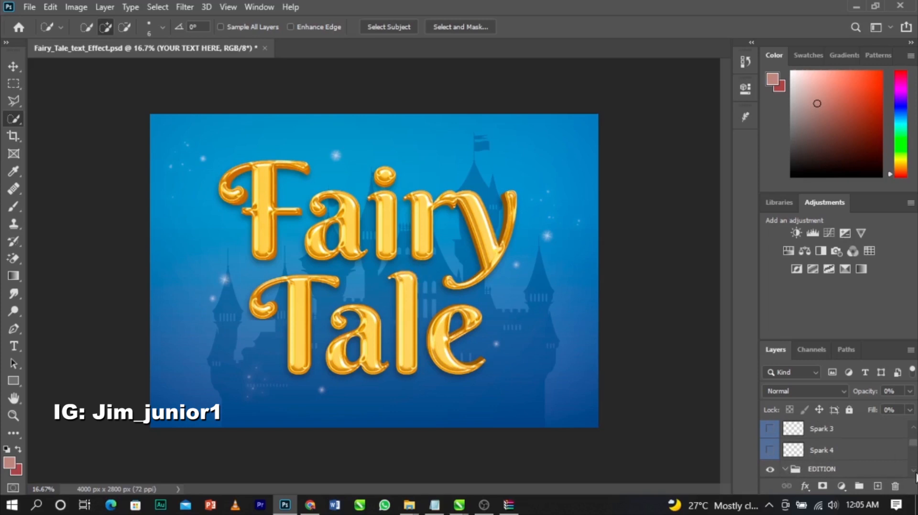
pyautogui.scroll(-1, 916, 478)
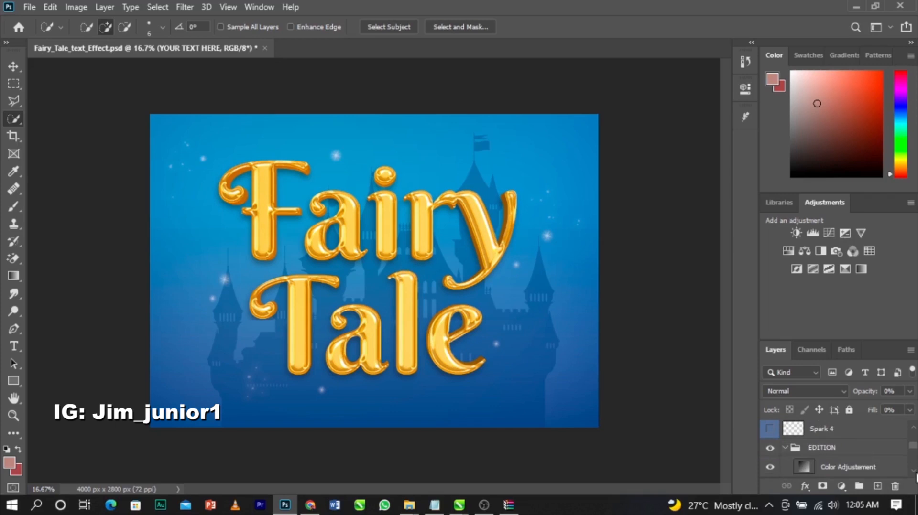
pyautogui.scroll(-1, 916, 477)
pyautogui.scroll(-3, 915, 477)
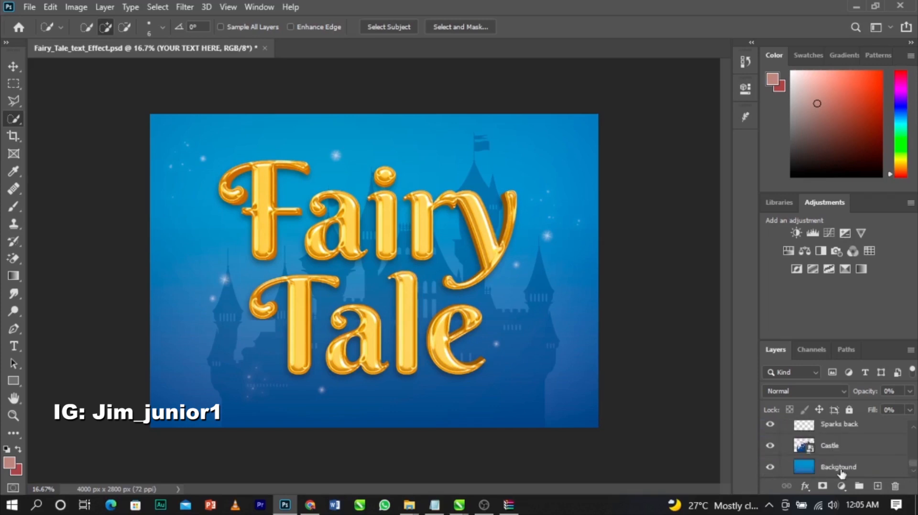
pyautogui.click(771, 467)
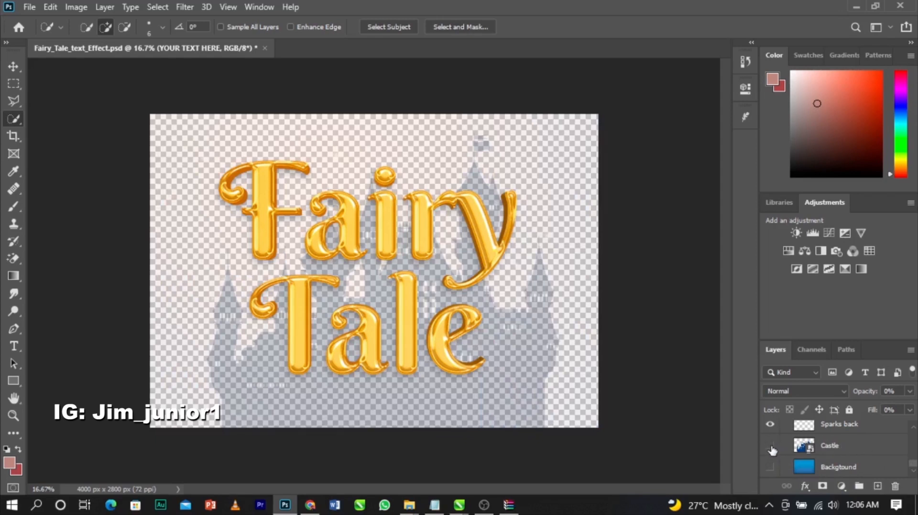
pyautogui.click(770, 446)
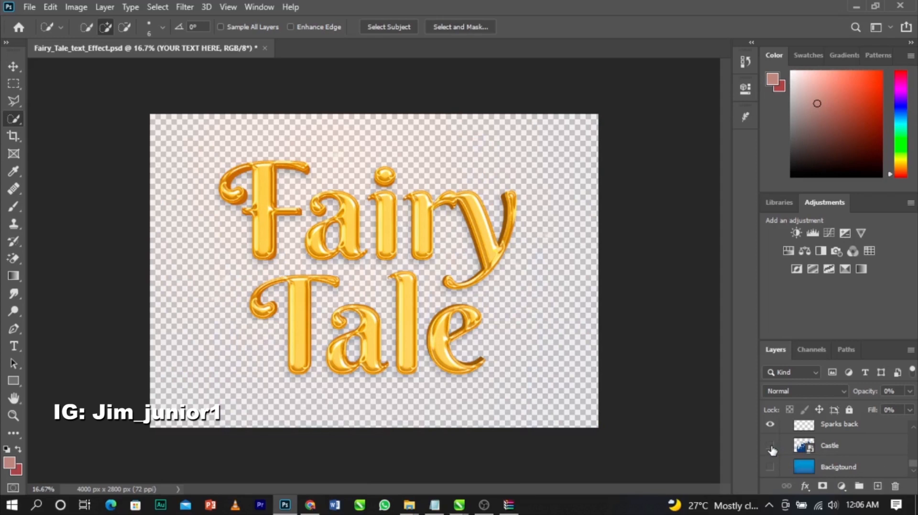
# Open the YOUR TEXT HERE smart object's contents without resolving the missing font, and hide the Fairy text layer
pyautogui.moveTo(912, 466); pyautogui.dragTo(914, 433)
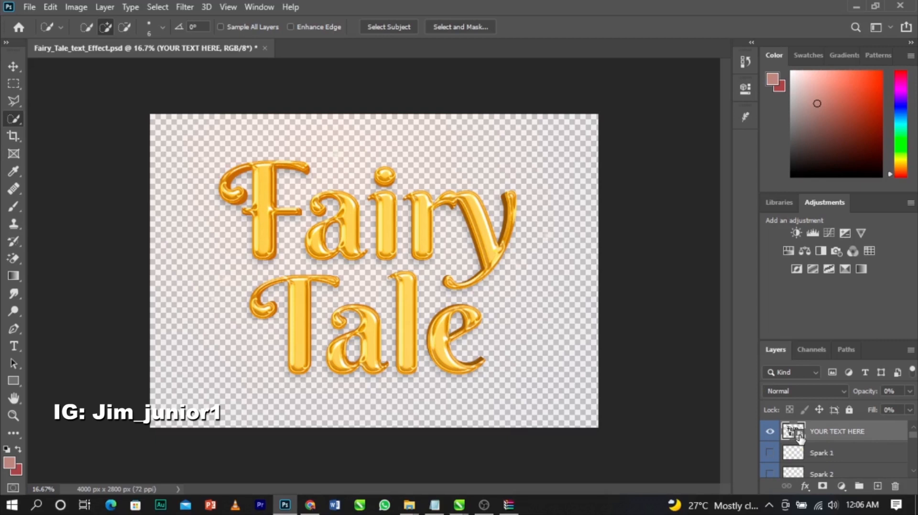
pyautogui.doubleClick(800, 437)
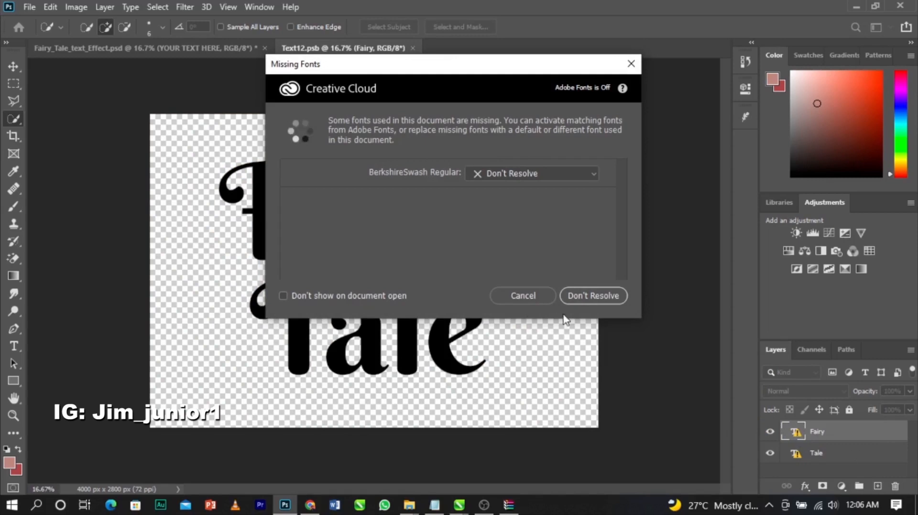
pyautogui.click(599, 295)
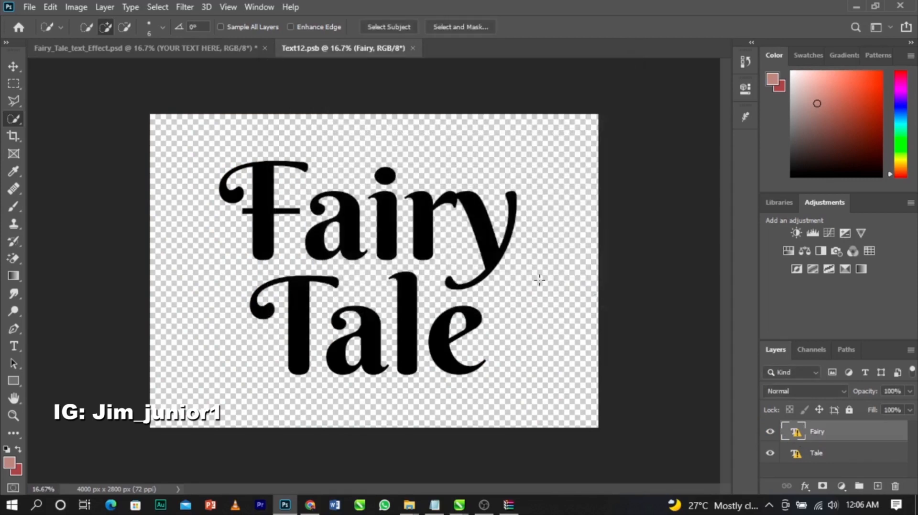
pyautogui.click(770, 432)
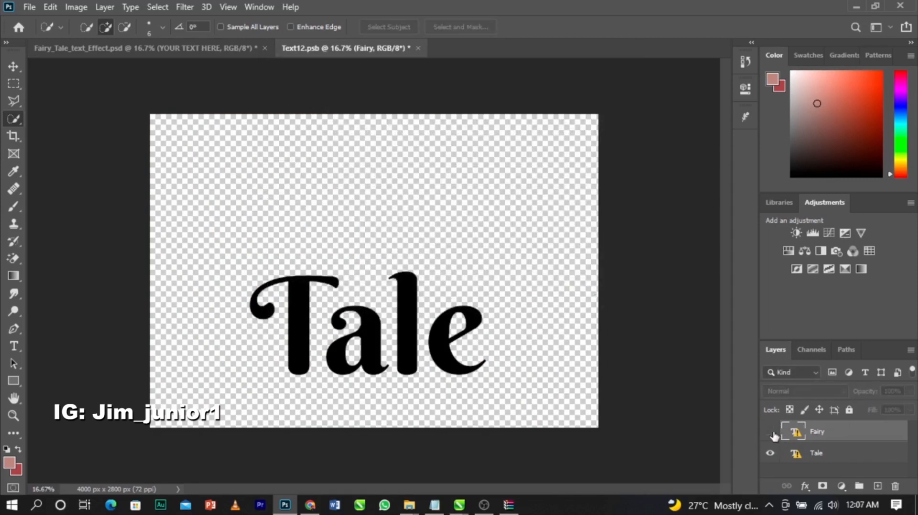
# Hide the Tale text layer and place the TEXT 101 PNG from the desktop into the smart object
pyautogui.click(770, 454)
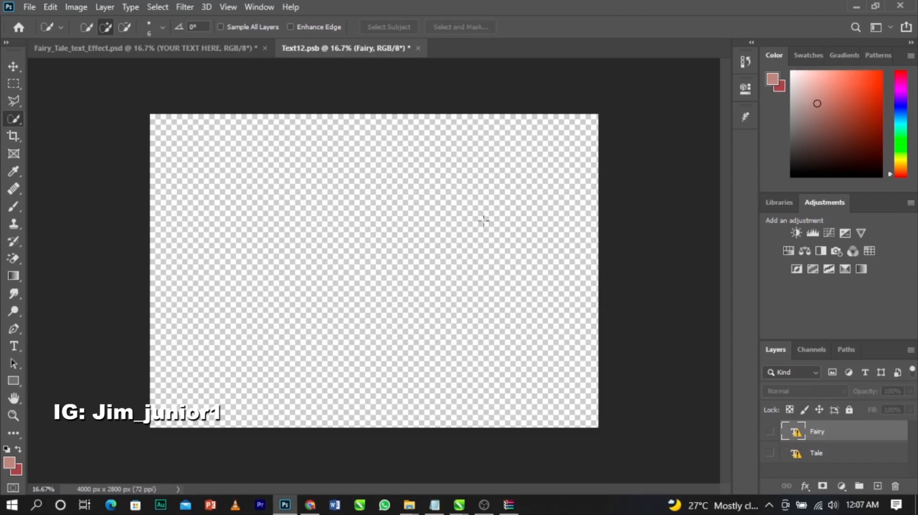
pyautogui.press('super+d')
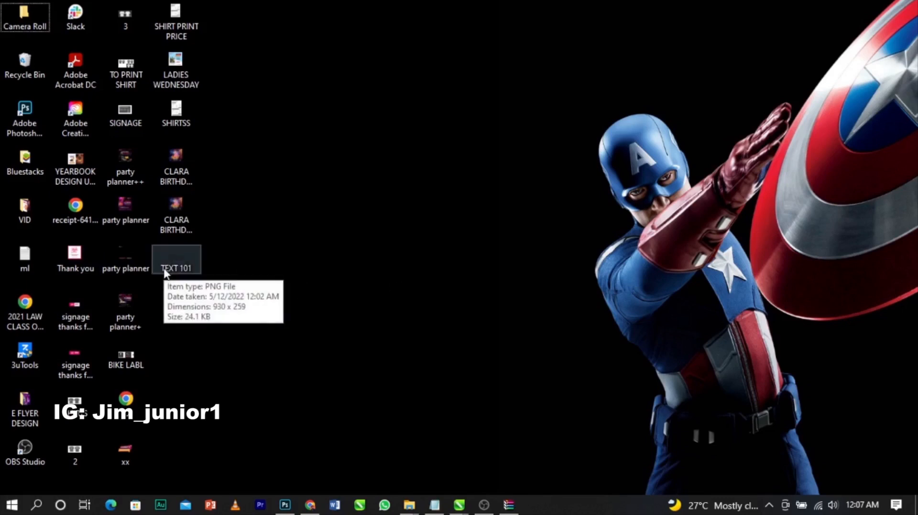
pyautogui.click(174, 262)
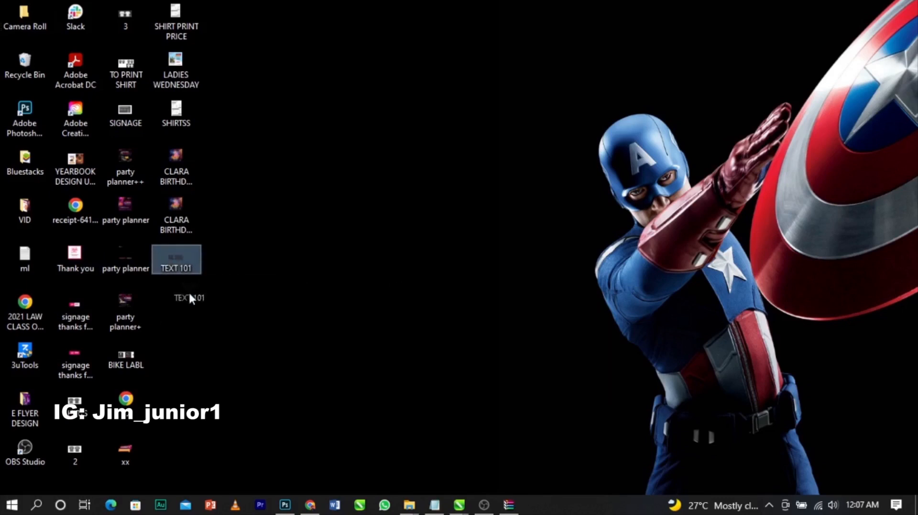
pyautogui.moveTo(267, 344); pyautogui.dragTo(357, 276)
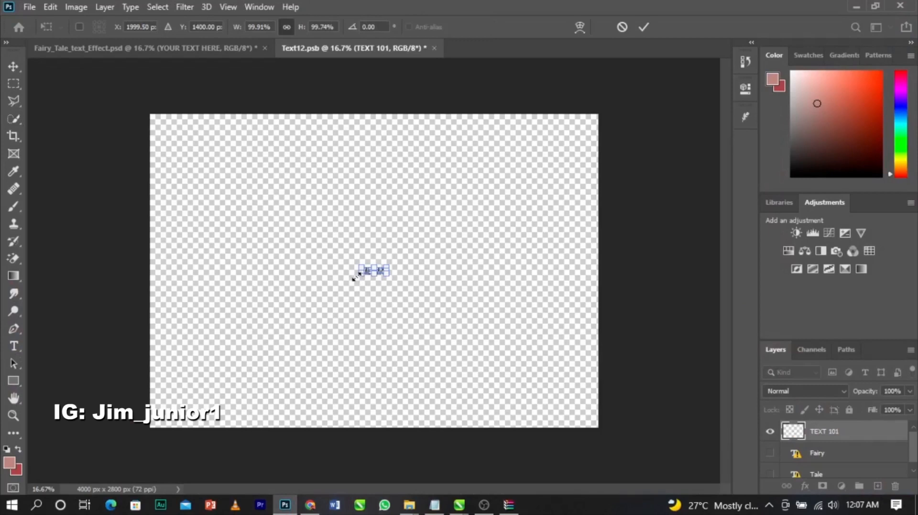
# Enlarge the placed lettering to about 1300%, centre it horizontally on the canvas, and close Text12.psb with its changes saved
pyautogui.moveTo(390, 276); pyautogui.dragTo(672, 423)
pyautogui.moveTo(458, 304); pyautogui.dragTo(423, 299)
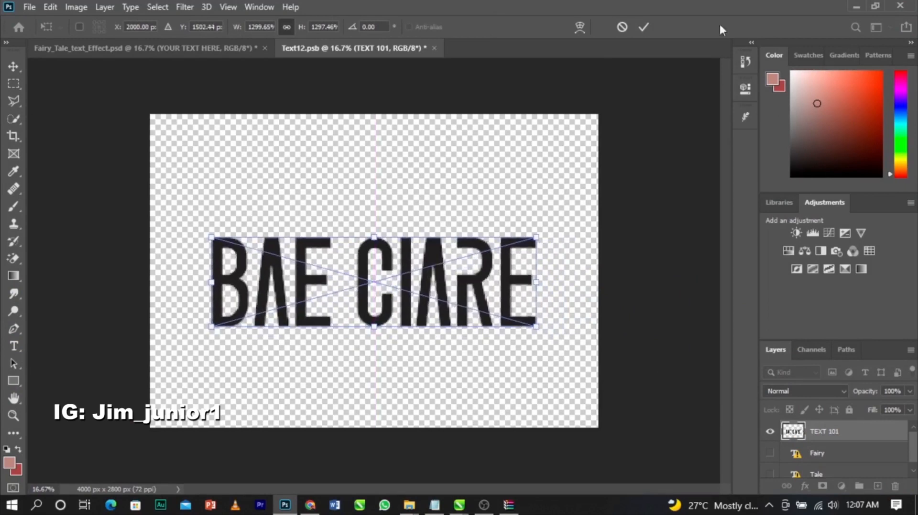
pyautogui.click(641, 29)
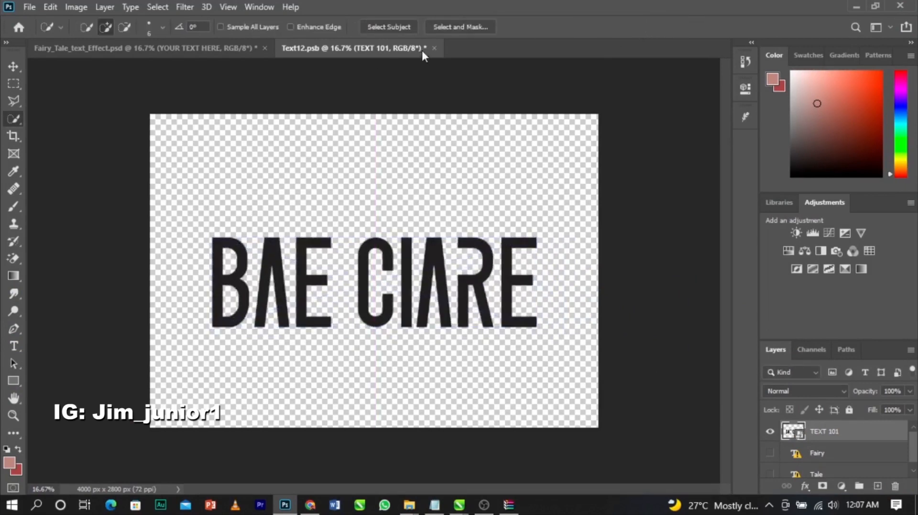
pyautogui.click(435, 48)
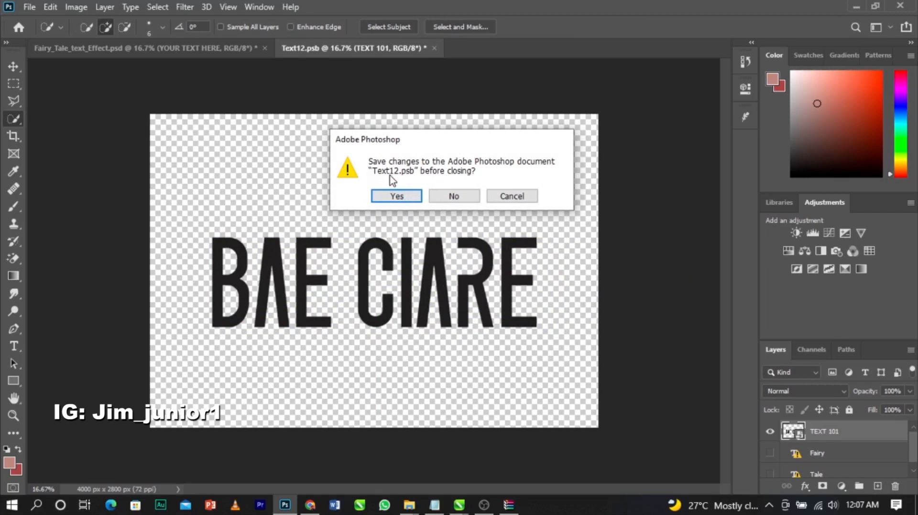
pyautogui.click(397, 197)
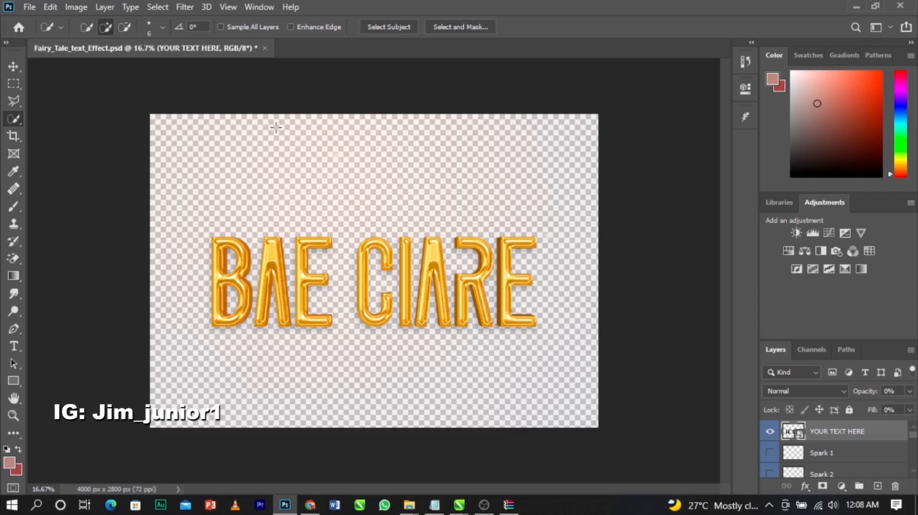
# Save the gold lettering to the Desktop as a PNG named TEXT 102, using the large file size option
pyautogui.click(26, 7)
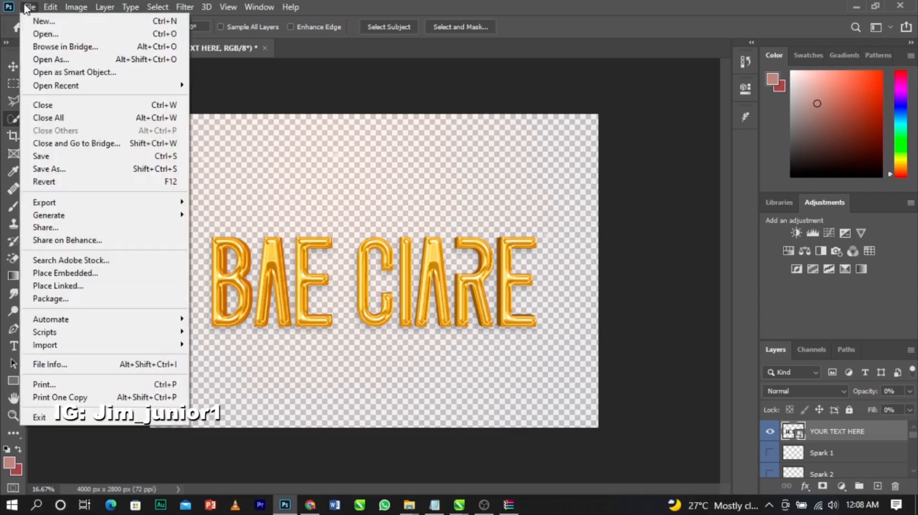
pyautogui.click(72, 170)
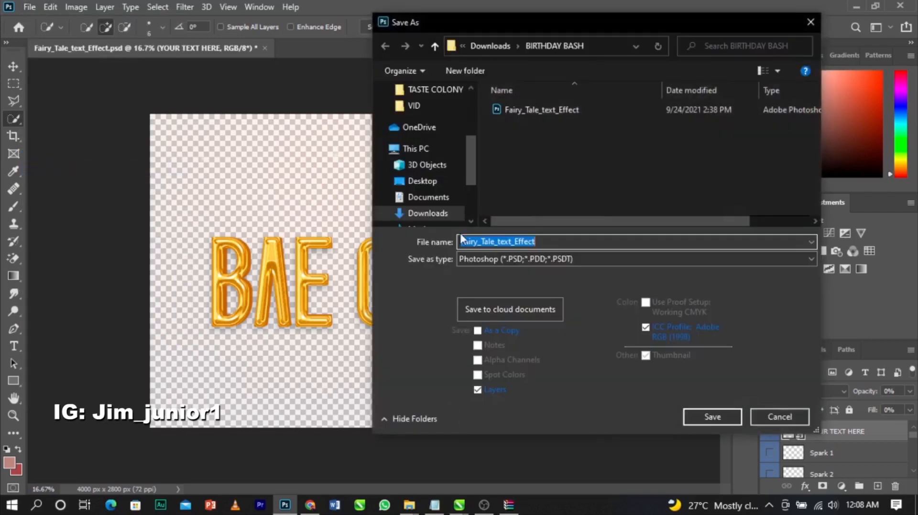
pyautogui.click(544, 257)
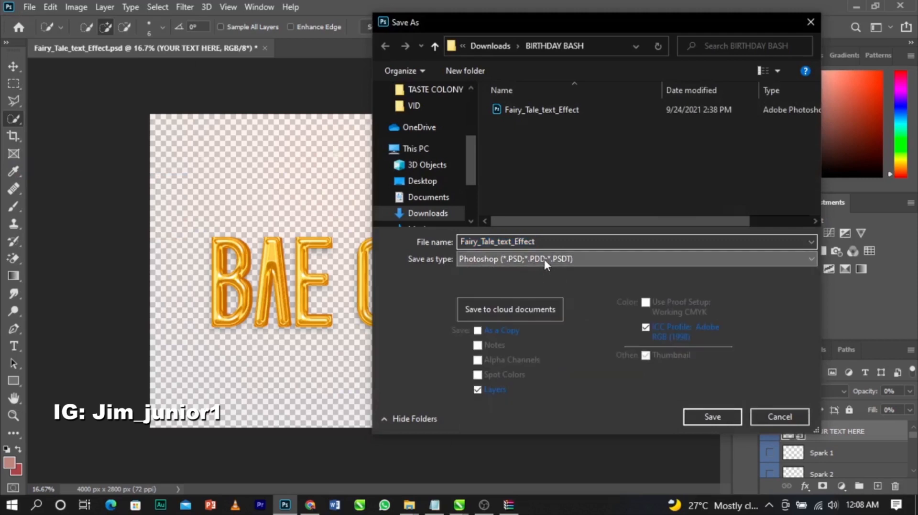
pyautogui.click(545, 259)
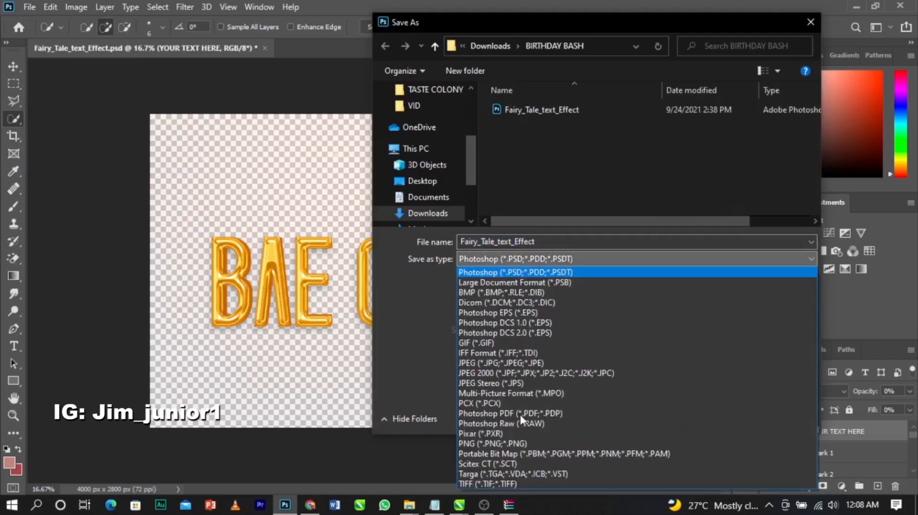
pyautogui.click(503, 444)
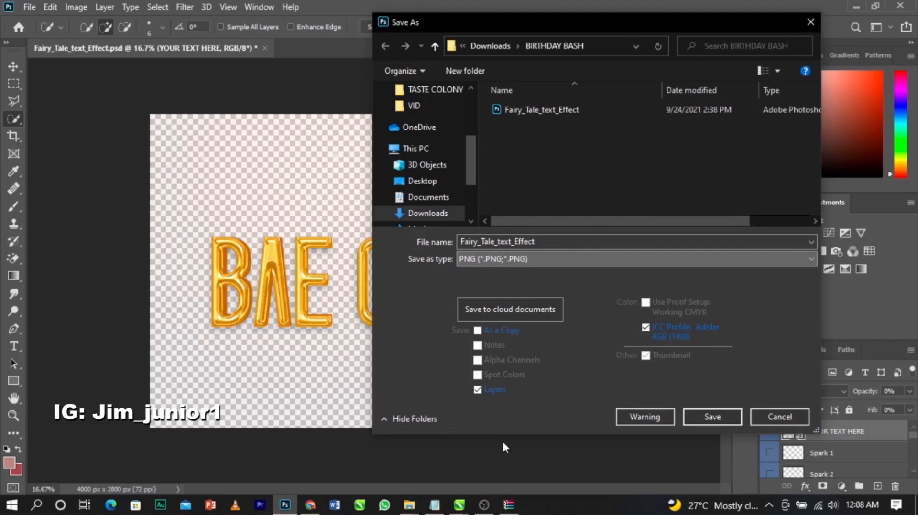
pyautogui.click(423, 181)
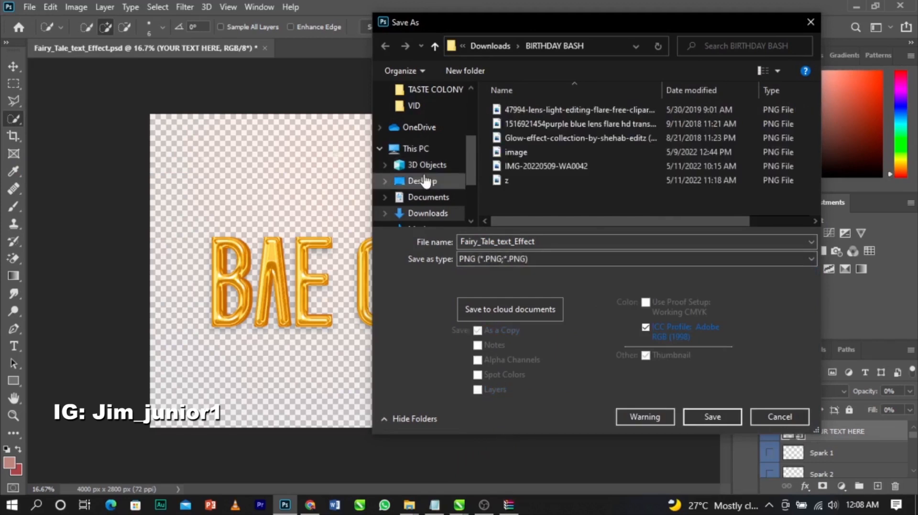
pyautogui.doubleClick(588, 242)
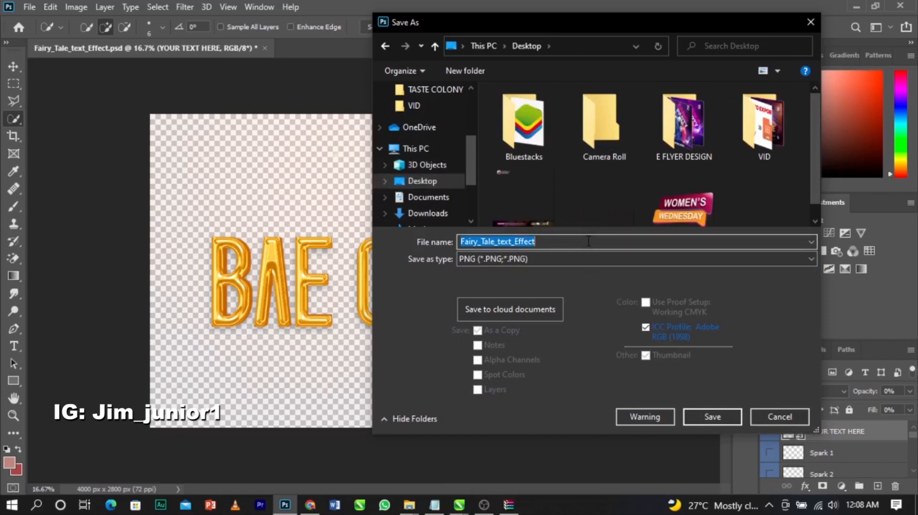
pyautogui.write('TE')
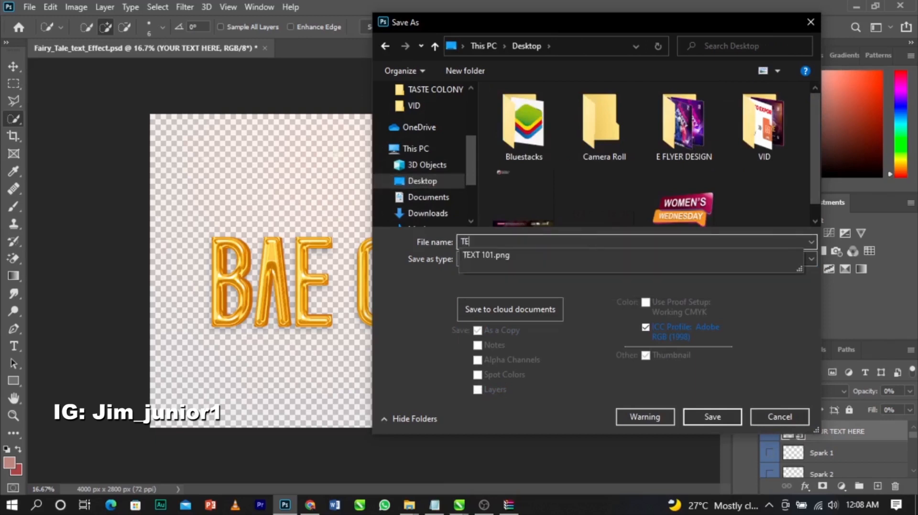
pyautogui.write('XT 102')
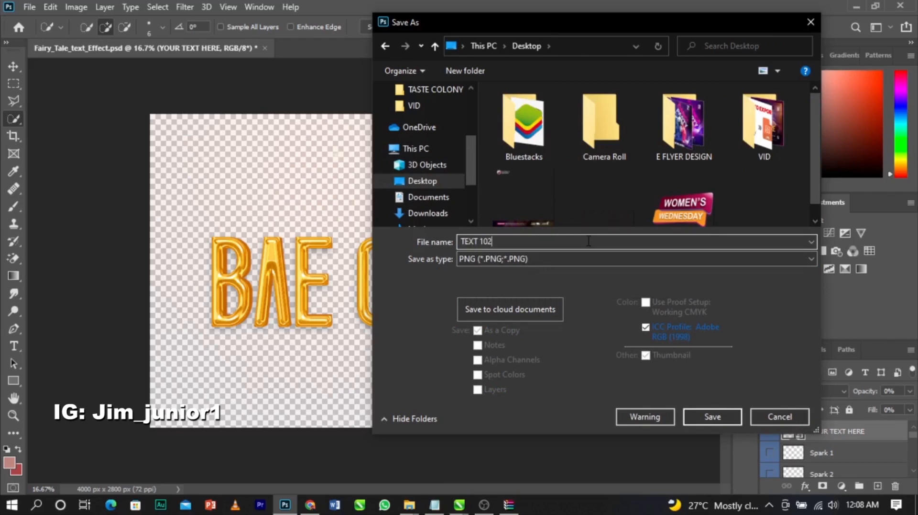
pyautogui.click(713, 417)
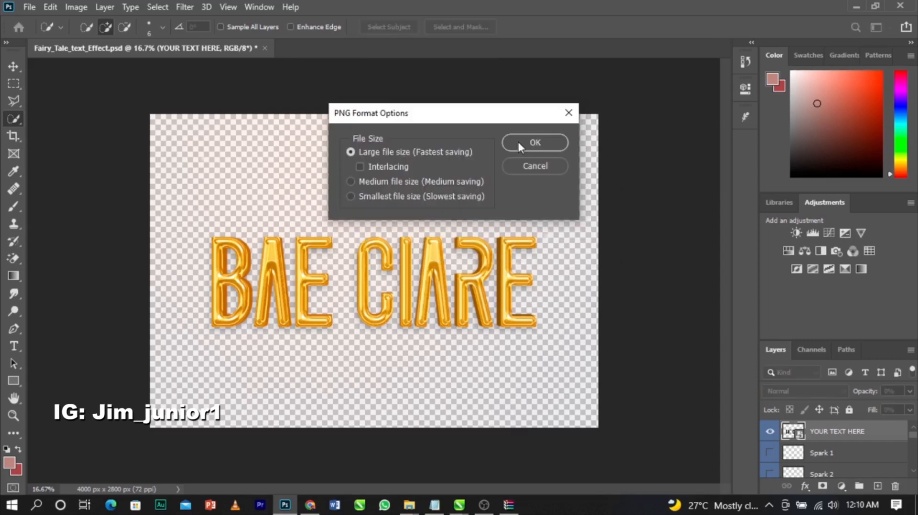
pyautogui.click(518, 142)
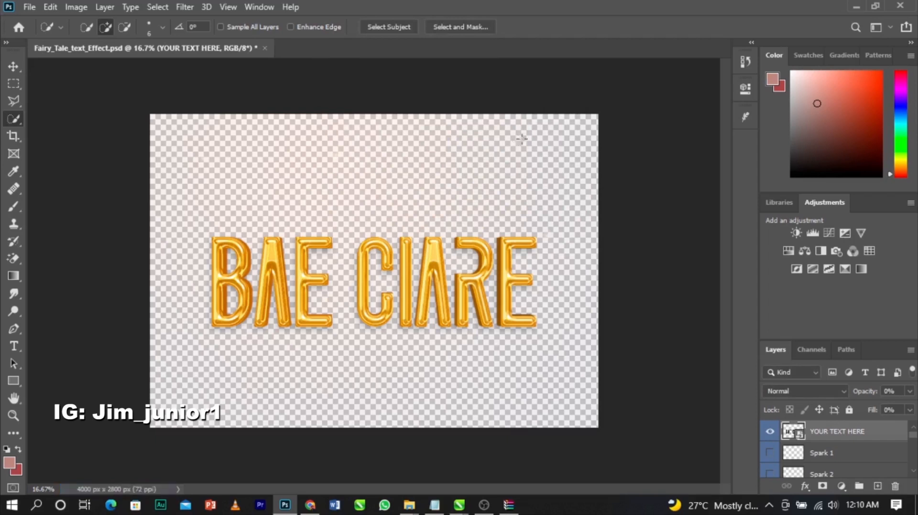
# Import TEXT 102 from the desktop into the CorelDRAW flyer, shrink it to about 5.4 in wide and set it beside the page
pyautogui.click(855, 8)
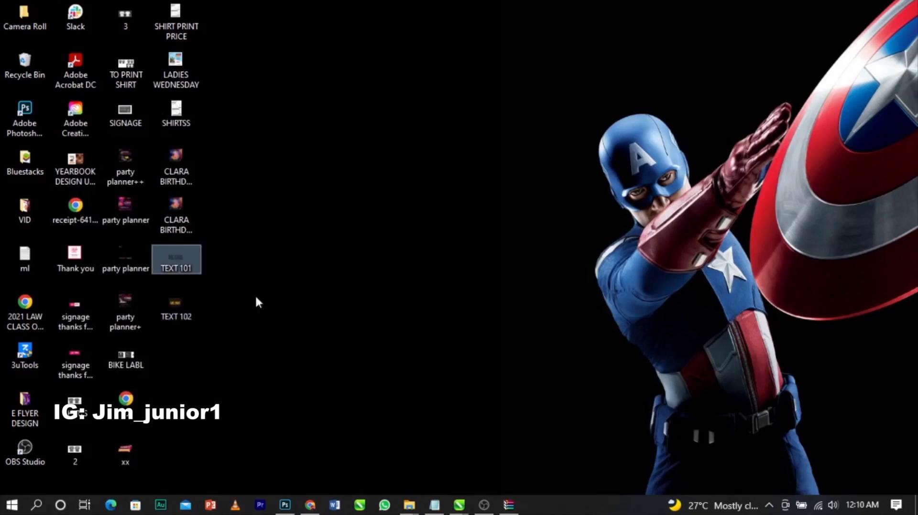
pyautogui.moveTo(175, 303); pyautogui.dragTo(760, 308)
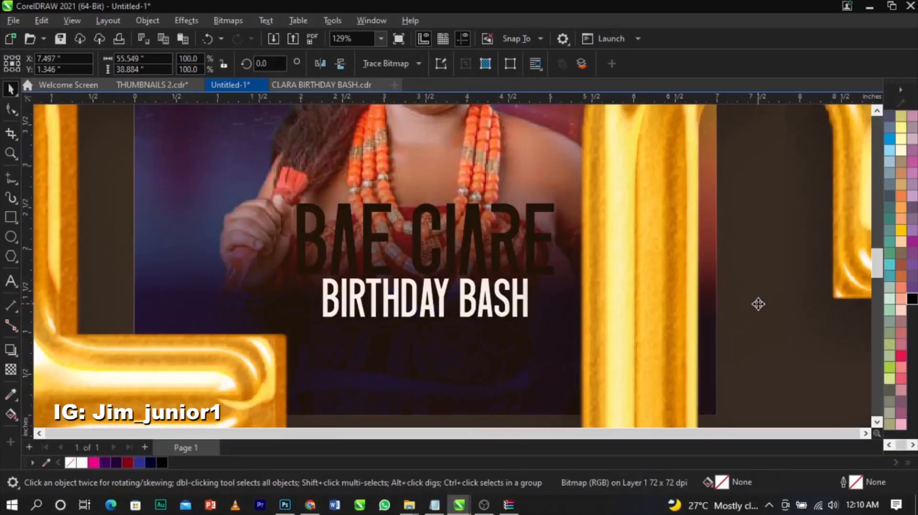
pyautogui.press('F4')
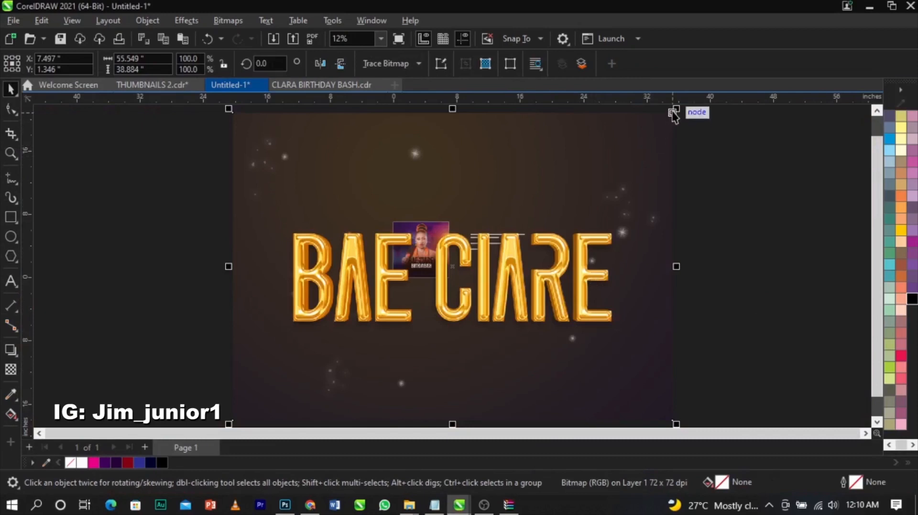
pyautogui.moveTo(676, 114); pyautogui.dragTo(490, 240)
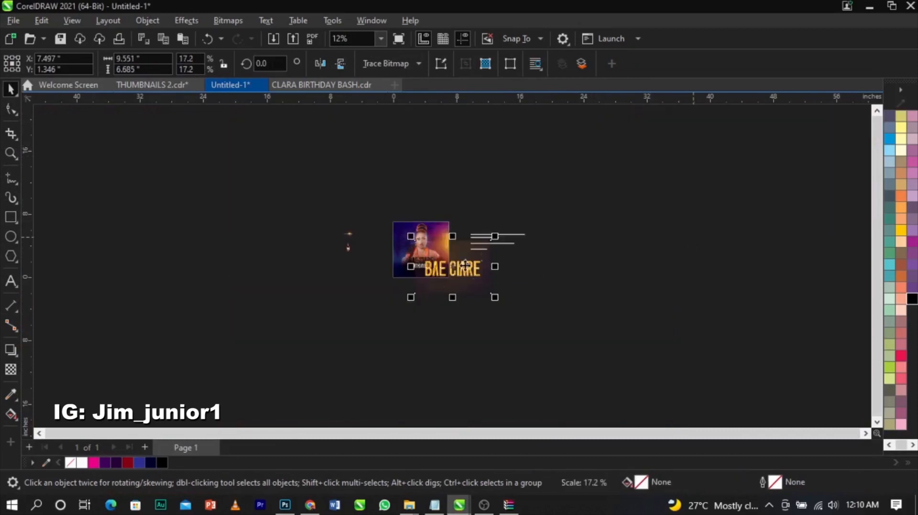
pyautogui.scroll(2, 448, 264)
pyautogui.scroll(2, 448, 264)
pyautogui.moveTo(623, 390); pyautogui.dragTo(558, 345)
pyautogui.moveTo(583, 309); pyautogui.dragTo(718, 305)
# Replace the flyer's black name lettering with the gold version, and move the BIRTHDAY BASH title off the page
pyautogui.moveTo(361, 267); pyautogui.dragTo(126, 266)
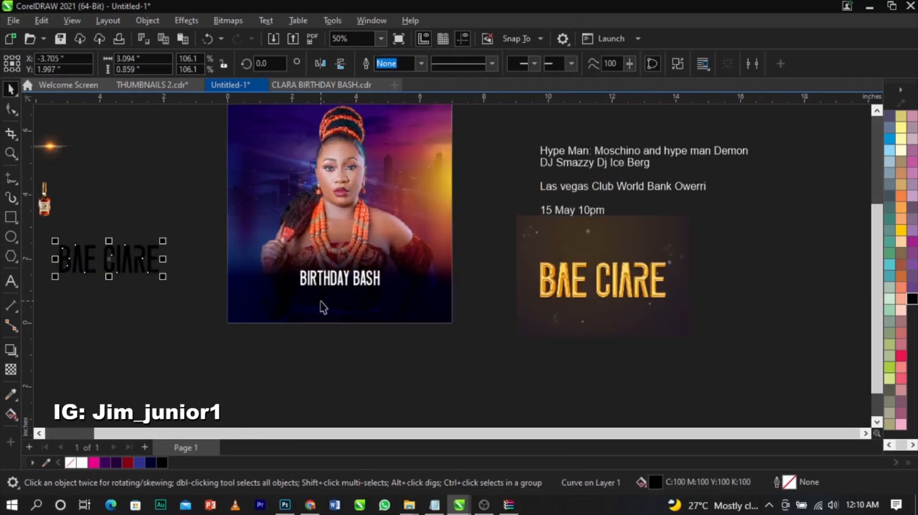
pyautogui.press('Delete')
pyautogui.moveTo(590, 318); pyautogui.dragTo(321, 289)
pyautogui.click(526, 307)
pyautogui.moveTo(382, 313); pyautogui.dragTo(610, 300)
# Enlarge the gold lettering image to about 5.65 in wide and centre it across the flyer over the woman's chest
pyautogui.click(305, 238)
pyautogui.scroll(1, 304, 238)
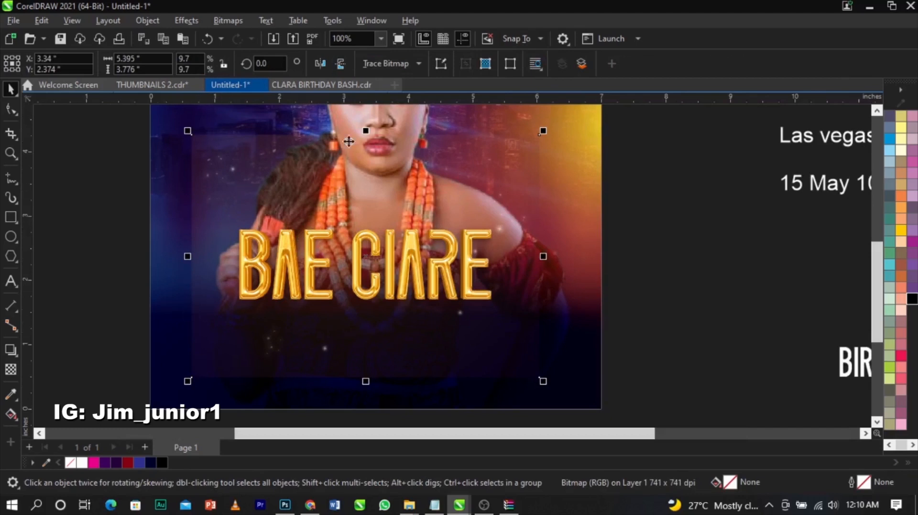
pyautogui.moveTo(545, 383); pyautogui.dragTo(565, 397)
pyautogui.moveTo(506, 322); pyautogui.dragTo(511, 324)
pyautogui.moveTo(566, 392); pyautogui.dragTo(558, 399)
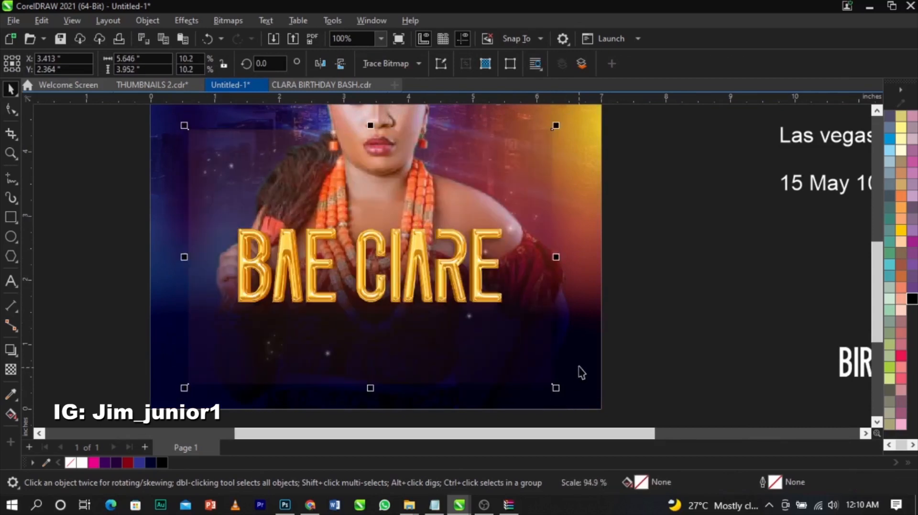
pyautogui.moveTo(478, 250); pyautogui.dragTo(477, 257)
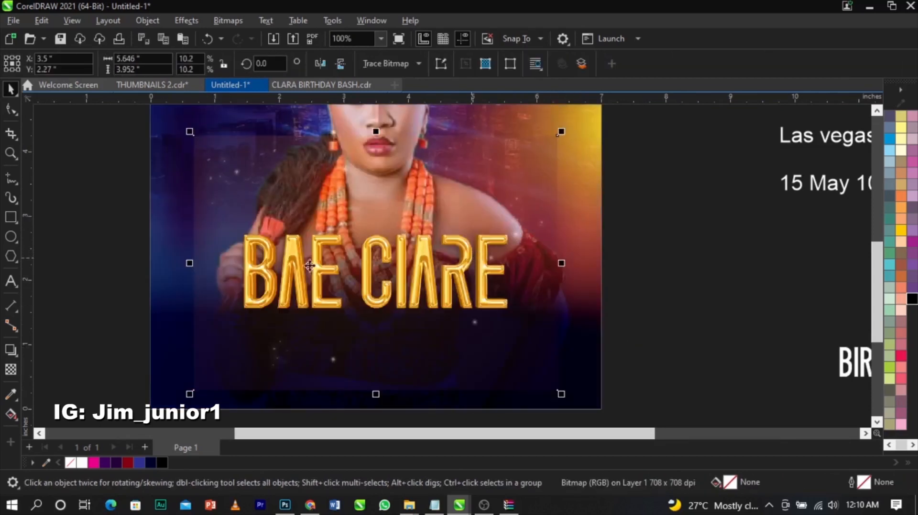
# Crop the gold lettering image's upper and lower edges with the Shape tool, to a height of about 2.23 in
pyautogui.click(11, 109)
pyautogui.click(561, 136)
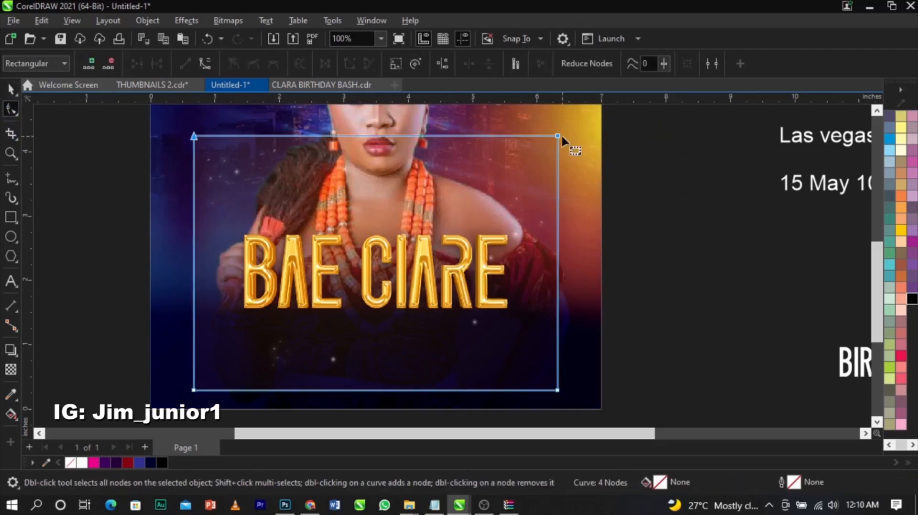
pyautogui.moveTo(557, 137); pyautogui.dragTo(559, 202)
pyautogui.moveTo(652, 308); pyautogui.dragTo(193, 347)
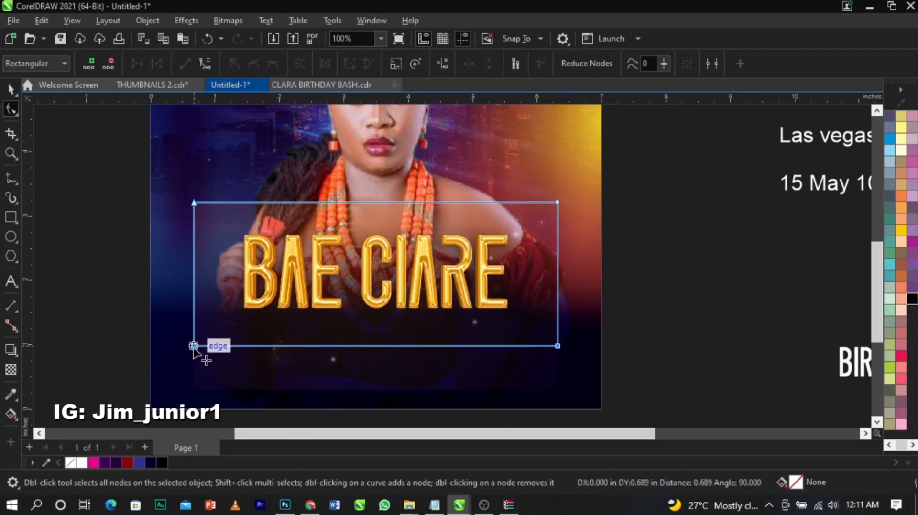
pyautogui.press('space')
# Fade out the lettering image's lower edge with a vertical fountain transparency, and convert it to a 300 dpi bitmap
pyautogui.scroll(1, 291, 320)
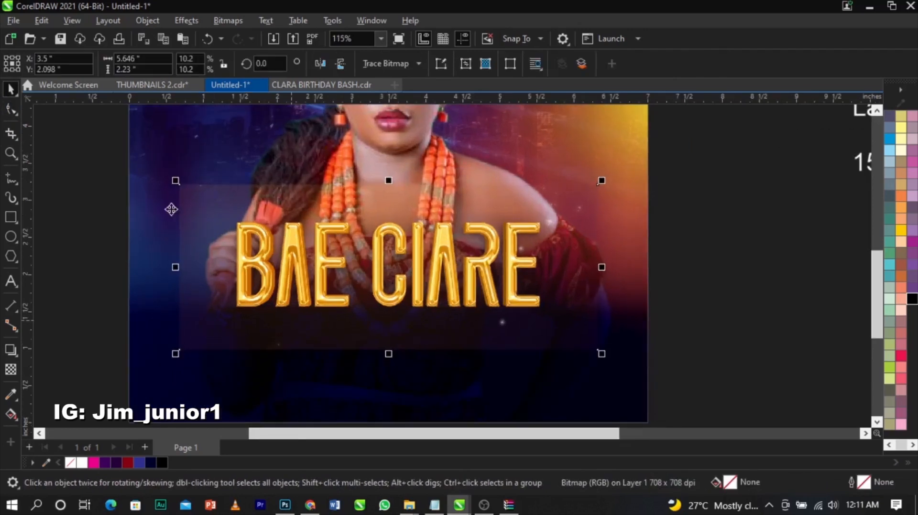
pyautogui.click(11, 369)
pyautogui.moveTo(388, 303); pyautogui.dragTo(389, 341)
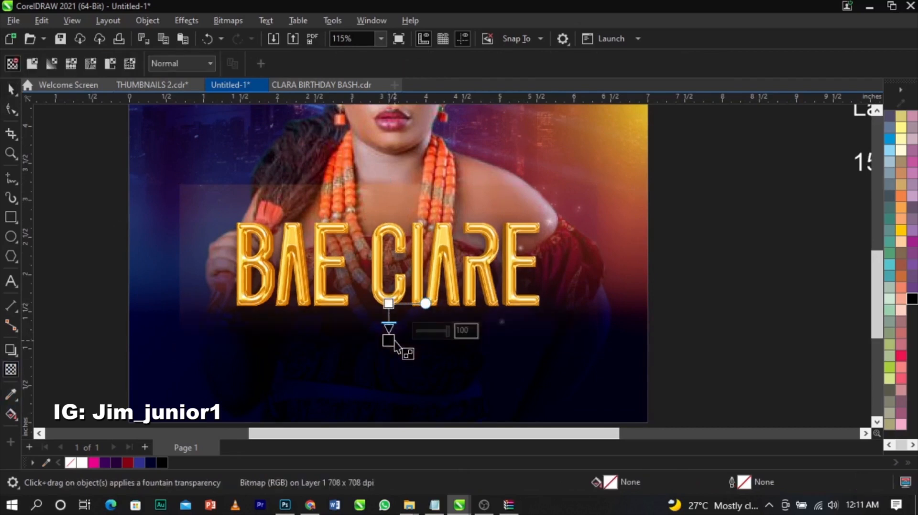
pyautogui.click(243, 20)
pyautogui.click(245, 35)
pyautogui.click(477, 326)
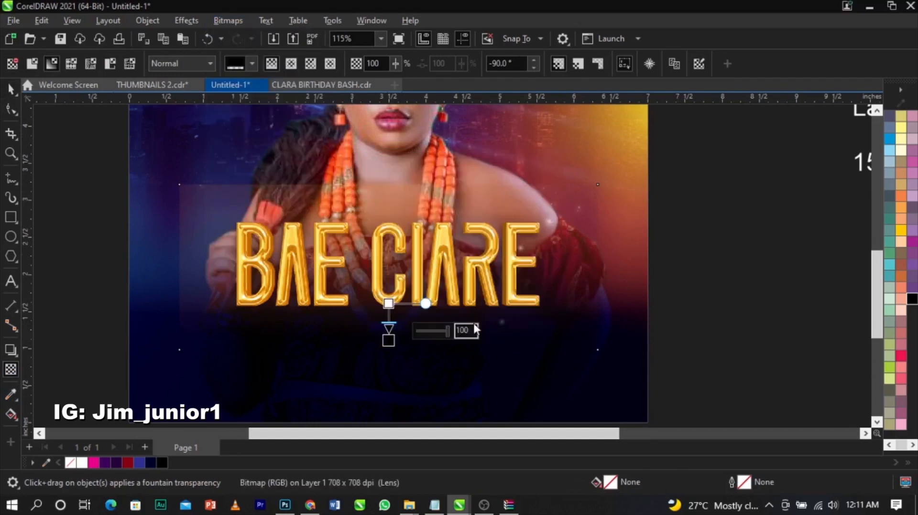
# Fade out the lettering image's upper edge with a fountain transparency and convert the result to a bitmap
pyautogui.moveTo(387, 226); pyautogui.dragTo(389, 193)
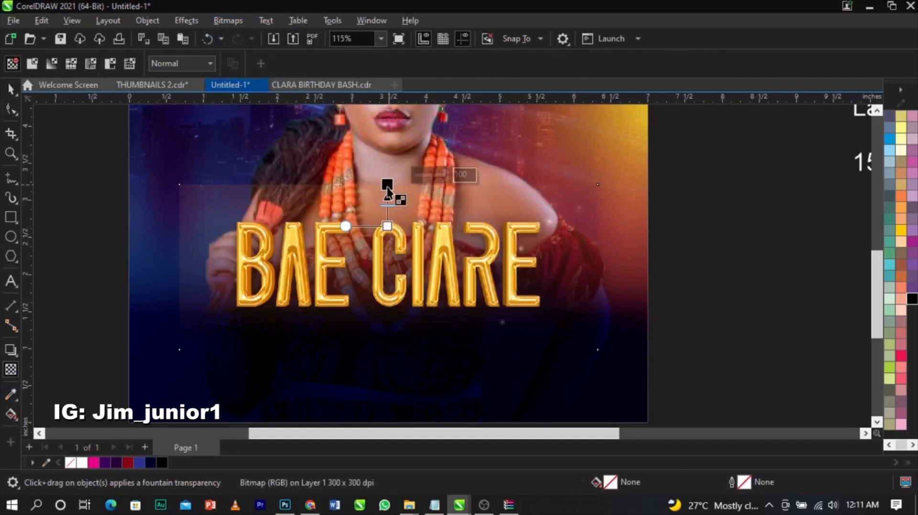
pyautogui.click(228, 20)
pyautogui.click(245, 36)
pyautogui.click(478, 327)
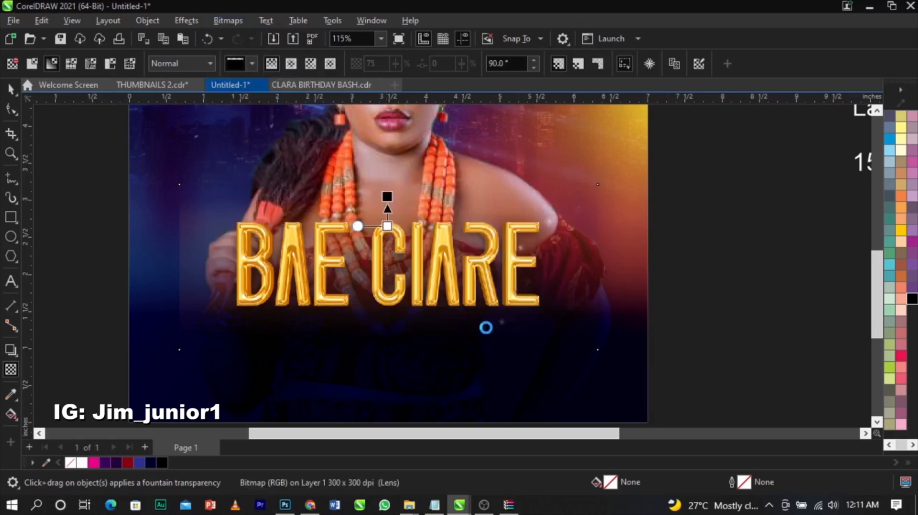
# Fade out the lettering image's left edge with a horizontal fountain transparency and convert the result to a bitmap
pyautogui.moveTo(201, 271); pyautogui.dragTo(198, 270)
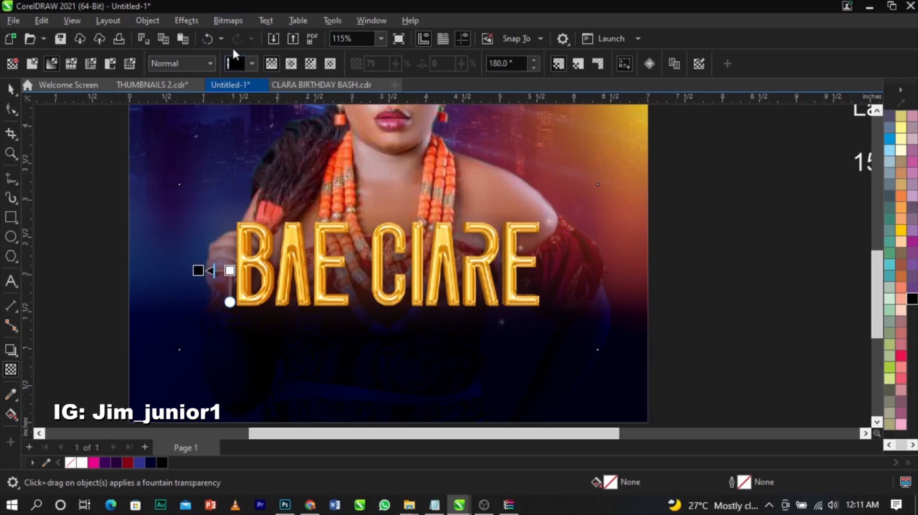
pyautogui.click(233, 19)
pyautogui.click(244, 35)
pyautogui.click(477, 328)
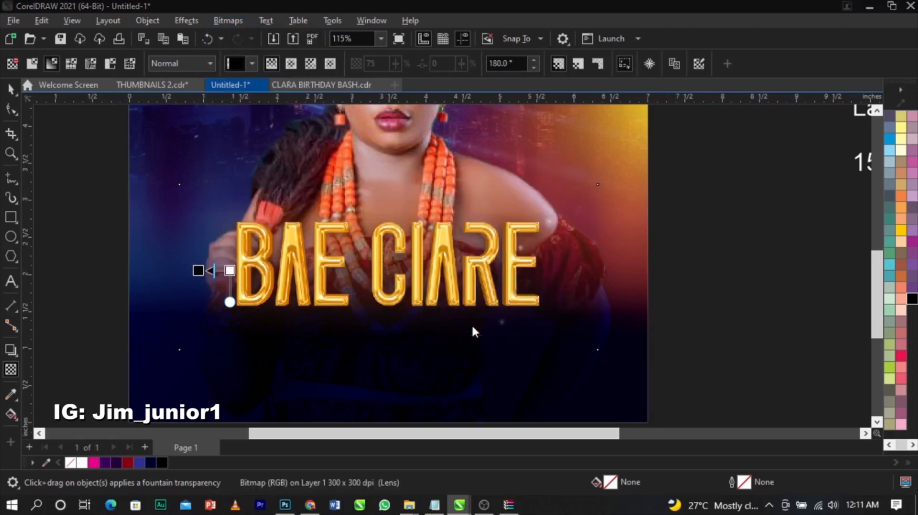
# Fade out the lettering image's right edge with a horizontal fountain transparency
pyautogui.moveTo(540, 258); pyautogui.dragTo(589, 257)
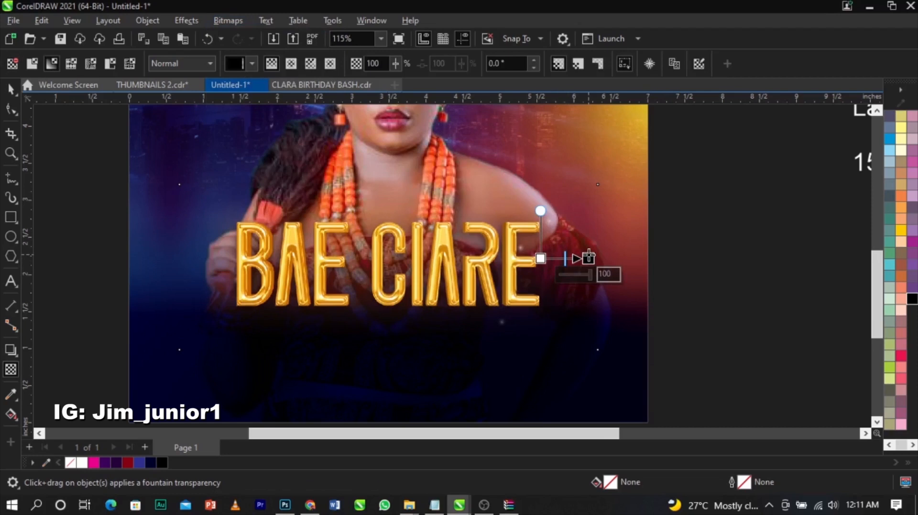
pyautogui.press('space')
pyautogui.scroll(-2, 569, 267)
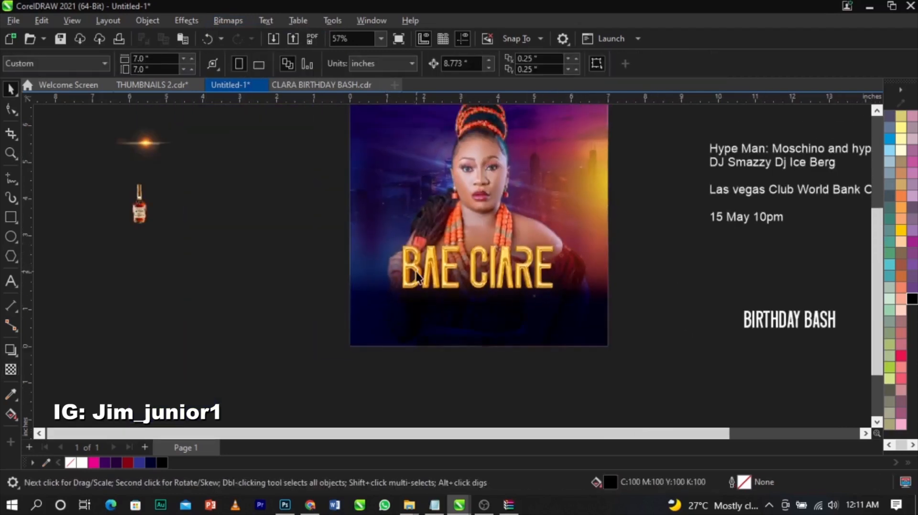
# Move the BIRTHDAY BASH text from beside the page to centre it directly beneath the gold lettering
pyautogui.scroll(-1, 417, 276)
pyautogui.press('F2')
pyautogui.moveTo(290, 191); pyautogui.dragTo(741, 388)
pyautogui.click(734, 296)
pyautogui.moveTo(733, 295); pyautogui.dragTo(398, 275)
pyautogui.scroll(1, 354, 279)
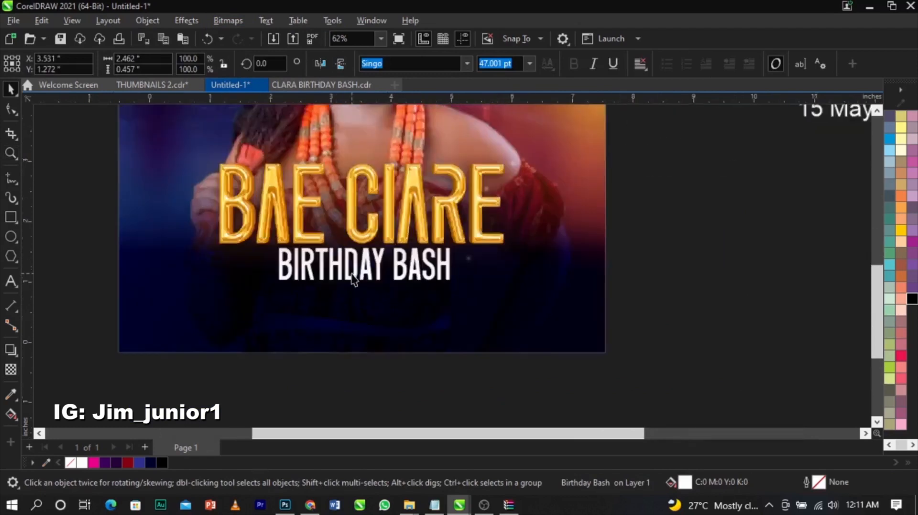
pyautogui.scroll(3, 354, 279)
pyautogui.moveTo(377, 248); pyautogui.dragTo(367, 244)
# Scale the gold lettering and the BIRTHDAY BASH text down together, bringing the lettering image to about 5.15 in wide
pyautogui.click(385, 196)
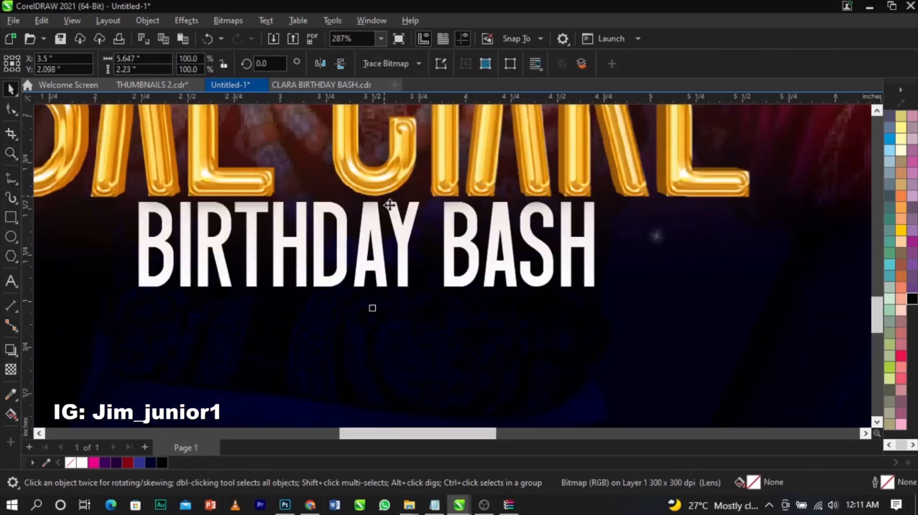
pyautogui.scroll(-4, 418, 271)
pyautogui.moveTo(722, 404); pyautogui.dragTo(234, 199)
pyautogui.keyDown('shift'); pyautogui.click(630, 323); pyautogui.keyUp('shift')
pyautogui.moveTo(630, 324); pyautogui.dragTo(615, 313)
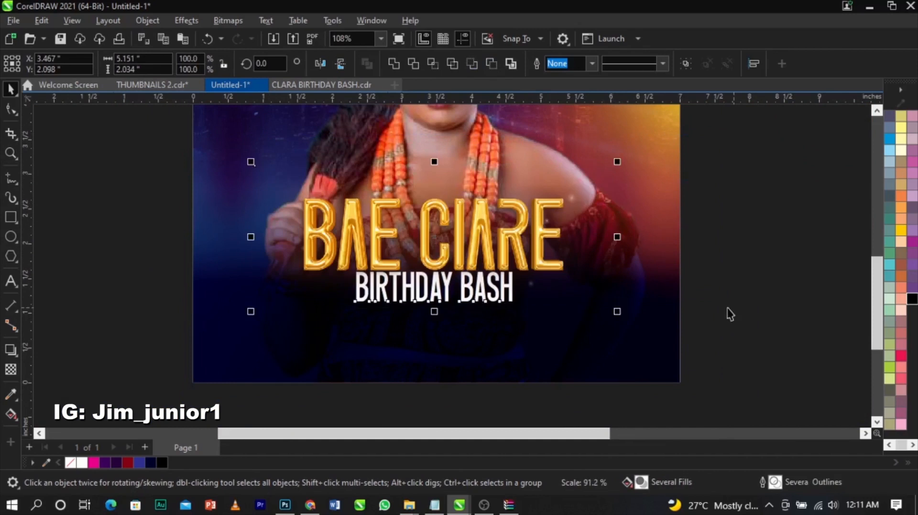
# Enlarge the BIRTHDAY BASH text slightly beneath the gold lettering
pyautogui.click(730, 314)
pyautogui.click(509, 293)
pyautogui.click(508, 293)
pyautogui.moveTo(761, 241); pyautogui.dragTo(258, 362)
pyautogui.moveTo(514, 307)
pyautogui.mouseDown()
pyautogui.moveTo(529, 313)
pyautogui.moveTo(518, 303)
pyautogui.mouseUp()
# Raise the gold lettering slightly to leave a gap above BIRTHDAY BASH, and centre both across the flyer
pyautogui.click(470, 245)
pyautogui.scroll(3, 471, 246)
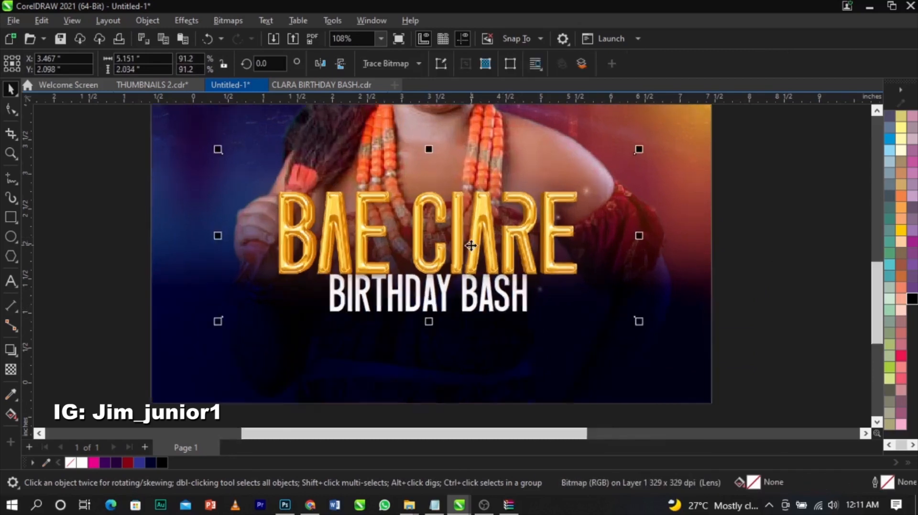
pyautogui.moveTo(471, 246); pyautogui.dragTo(472, 239)
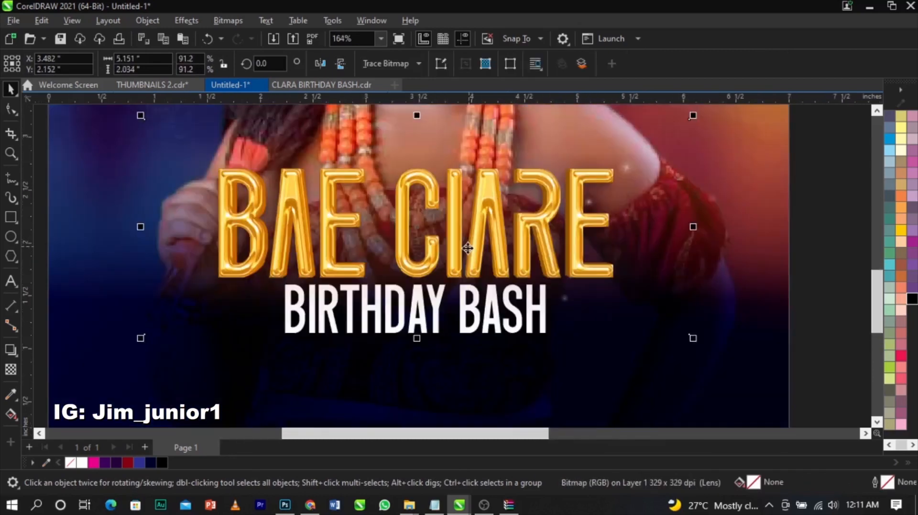
pyautogui.scroll(1, 467, 248)
pyautogui.scroll(-6, 466, 248)
pyautogui.moveTo(696, 164); pyautogui.dragTo(179, 357)
pyautogui.click(482, 383)
pyautogui.scroll(-4, 481, 383)
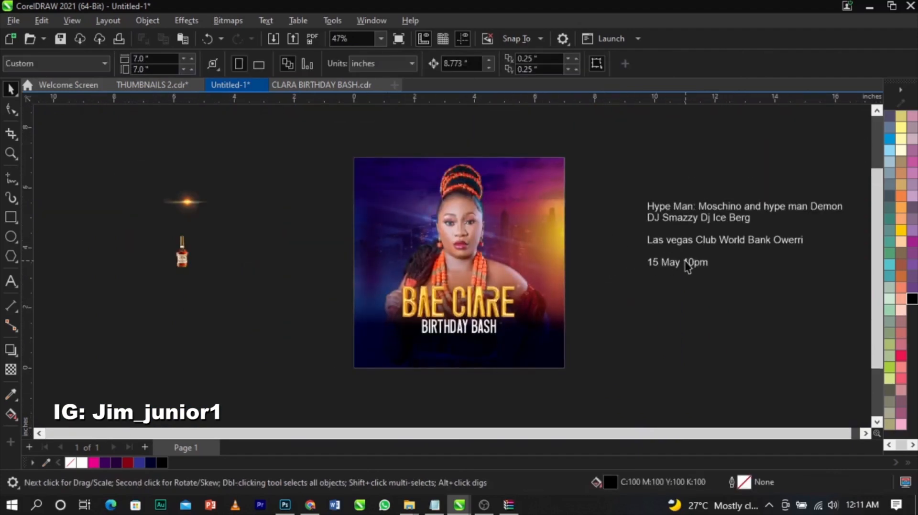
# Cut the two hype man and DJ lines from the event details and paste them as separate text below BIRTHDAY BASH
pyautogui.scroll(1, 688, 266)
pyautogui.moveTo(668, 216); pyautogui.dragTo(738, 237)
pyautogui.doubleClick(603, 223)
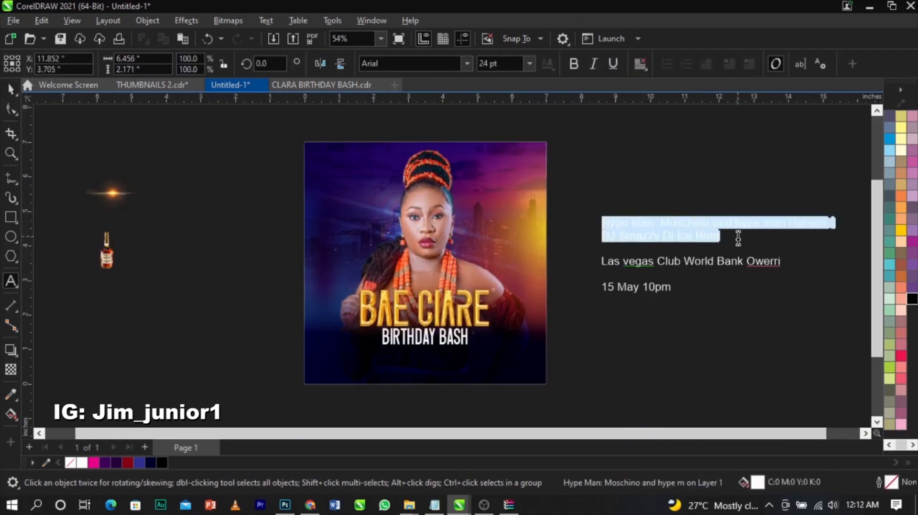
pyautogui.hotkey('ctrl', 'x')
pyautogui.click(397, 365)
pyautogui.hotkey('ctrl', 'v')
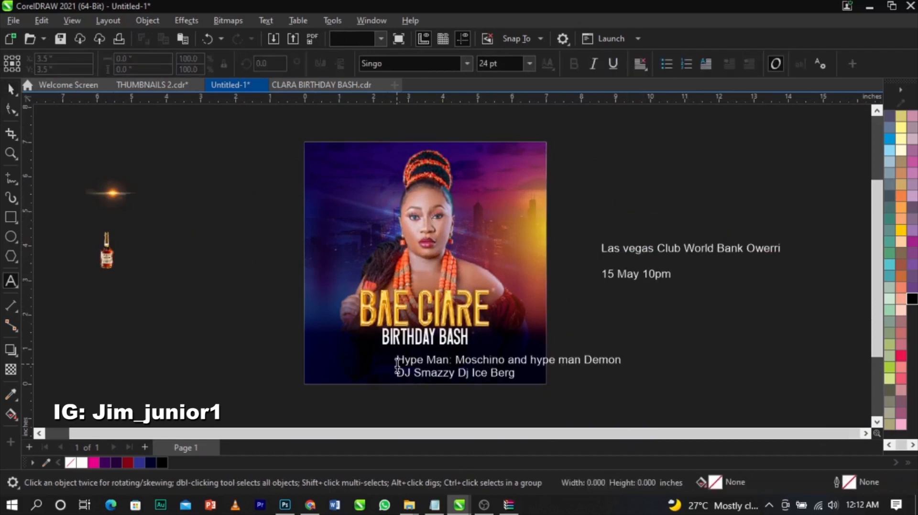
pyautogui.hotkey('ctrl', 'space')
# Change the case of the whole hype man and DJ text to UPPERCASE
pyautogui.scroll(5, 416, 377)
pyautogui.moveTo(438, 372); pyautogui.dragTo(376, 367)
pyautogui.doubleClick(376, 367)
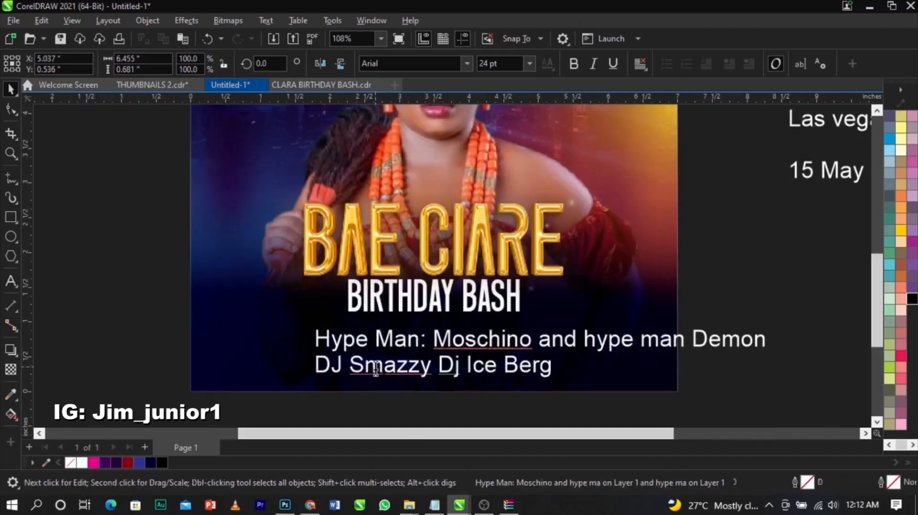
pyautogui.click(424, 386)
pyautogui.hotkey('ctrl', 'a')
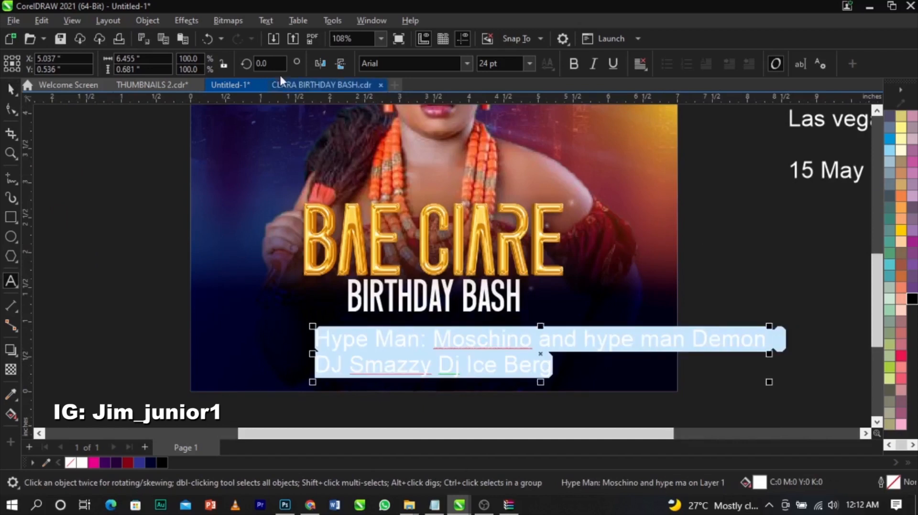
pyautogui.click(265, 21)
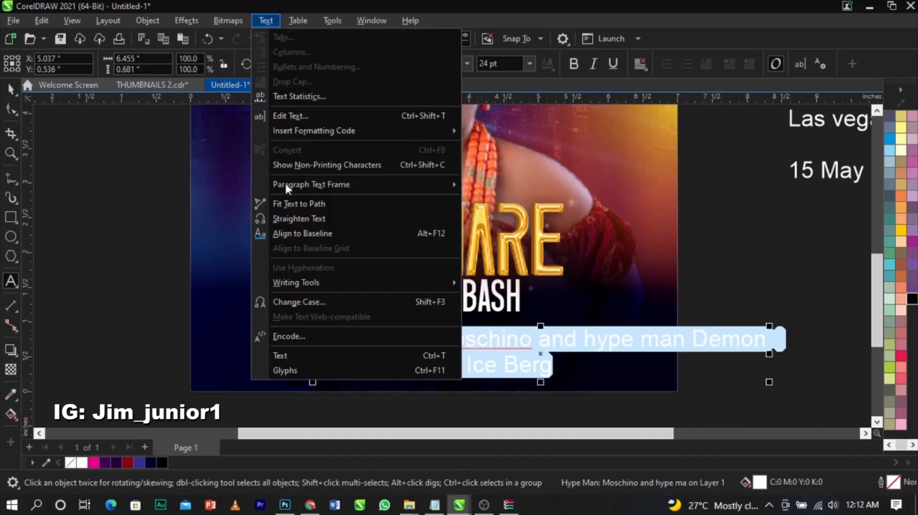
pyautogui.click(322, 303)
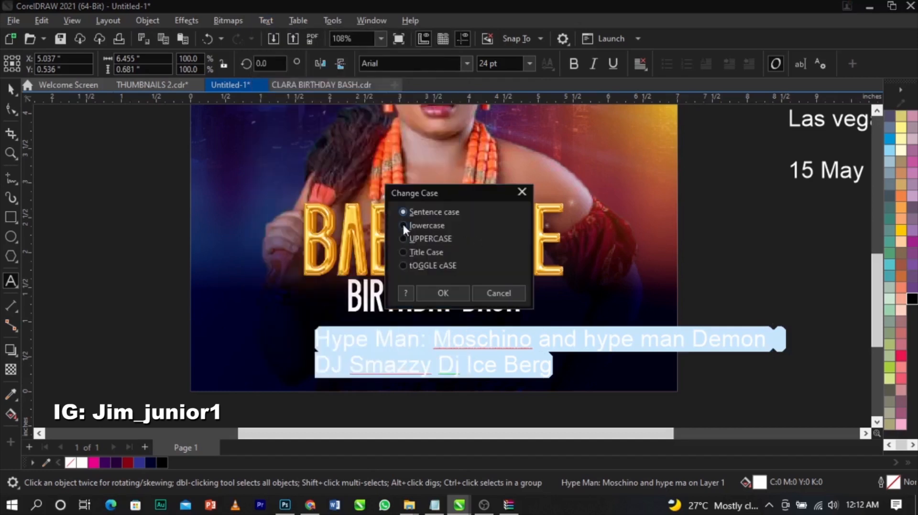
pyautogui.click(405, 238)
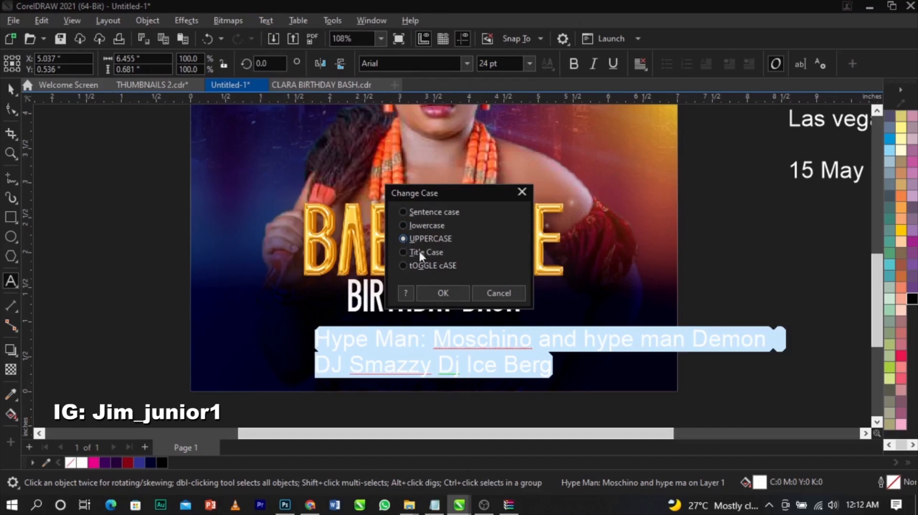
pyautogui.click(441, 292)
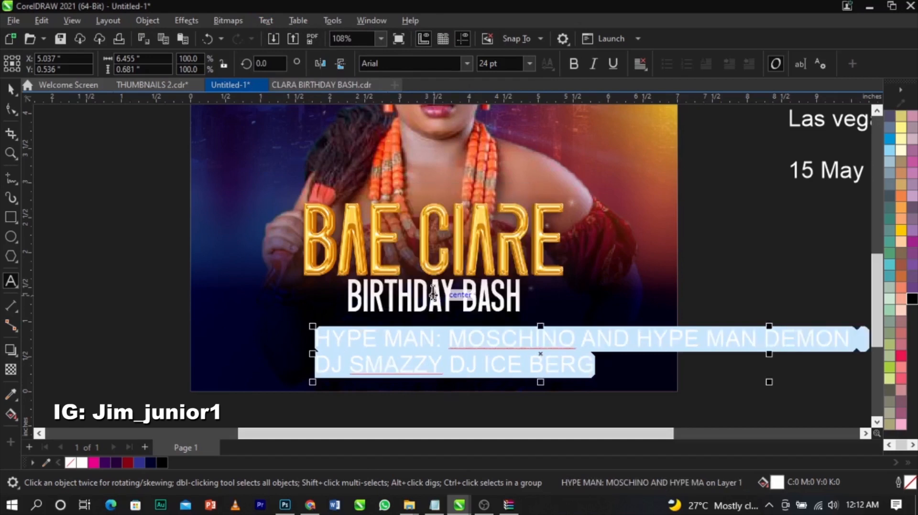
pyautogui.hotkey('ctrl', 'space')
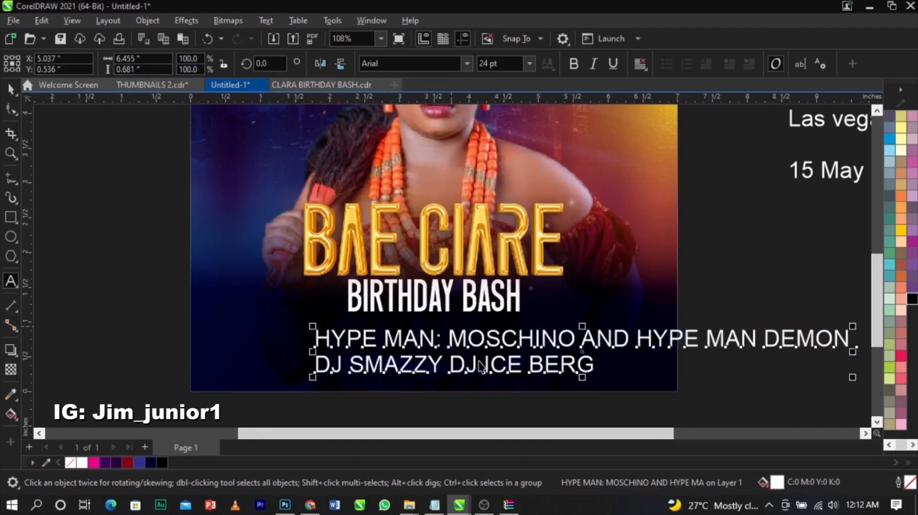
# Set the hype man and DJ text in Sequel Sans Semi Bold Head and shrink it to about 13.6 pt below BIRTHDAY BASH
pyautogui.click(466, 63)
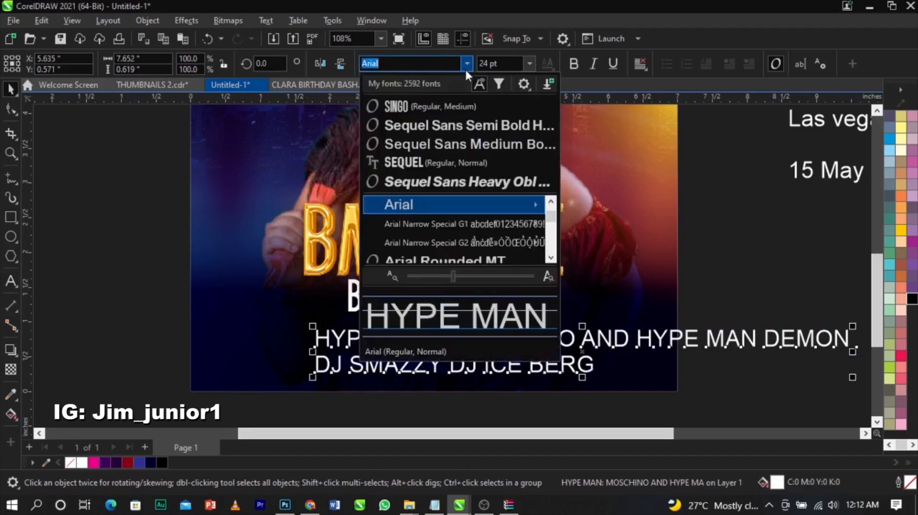
pyautogui.click(448, 126)
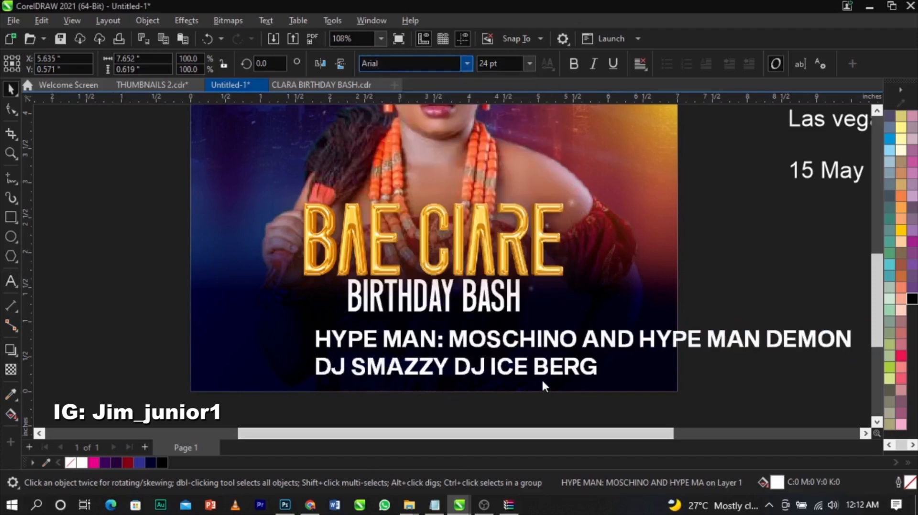
pyautogui.moveTo(473, 373); pyautogui.dragTo(341, 365)
pyautogui.moveTo(724, 372); pyautogui.dragTo(605, 391)
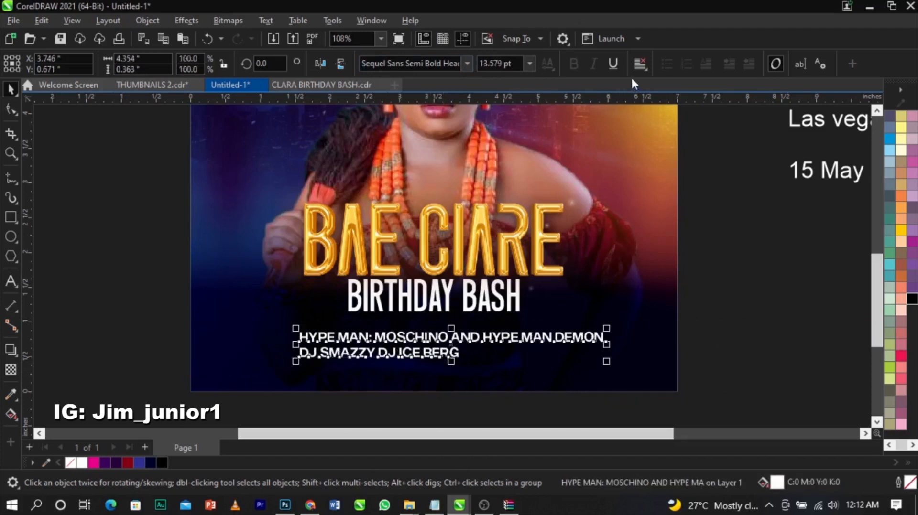
# Centre-align the hype man and DJ lines and fit them closer under BIRTHDAY BASH at about 11.9 pt
pyautogui.click(639, 66)
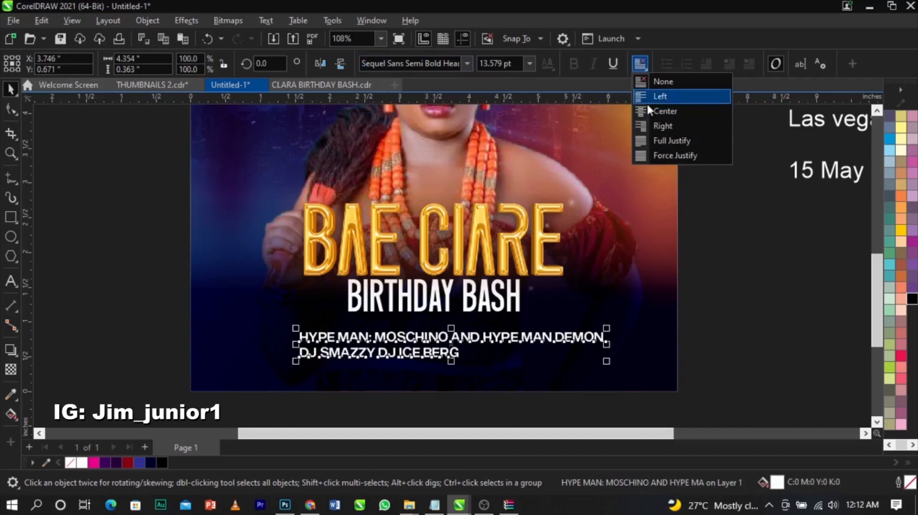
pyautogui.click(658, 111)
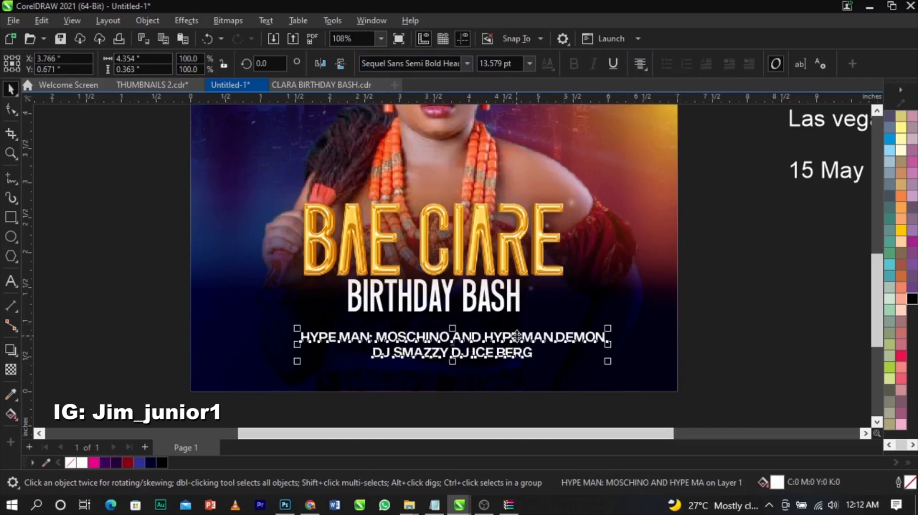
pyautogui.moveTo(516, 337); pyautogui.dragTo(505, 340)
pyautogui.moveTo(501, 336); pyautogui.dragTo(499, 326)
pyautogui.moveTo(593, 359); pyautogui.dragTo(576, 380)
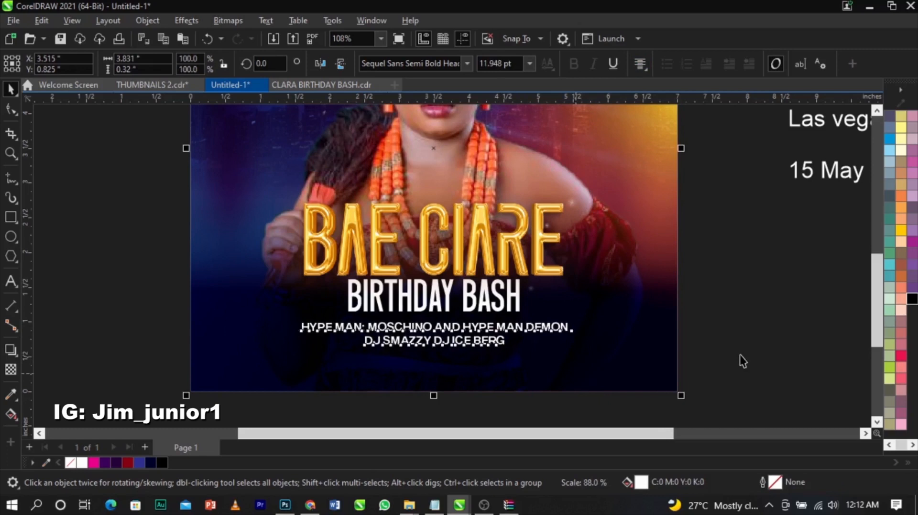
pyautogui.click(739, 355)
# Draw a rectangle about 4.2 by 0.71 in over the hype man and DJ text and centre it across the page
pyautogui.scroll(2, 481, 354)
pyautogui.scroll(-1, 482, 354)
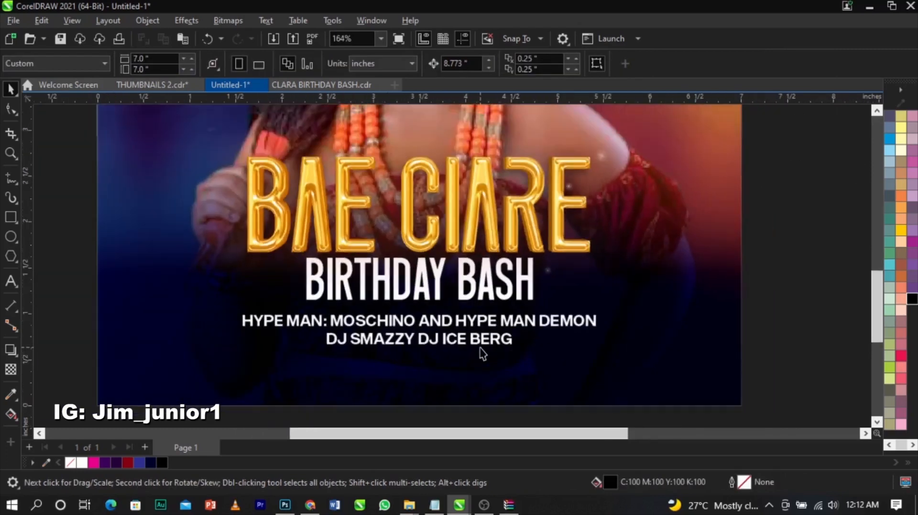
pyautogui.click(10, 219)
pyautogui.moveTo(223, 297); pyautogui.dragTo(614, 365)
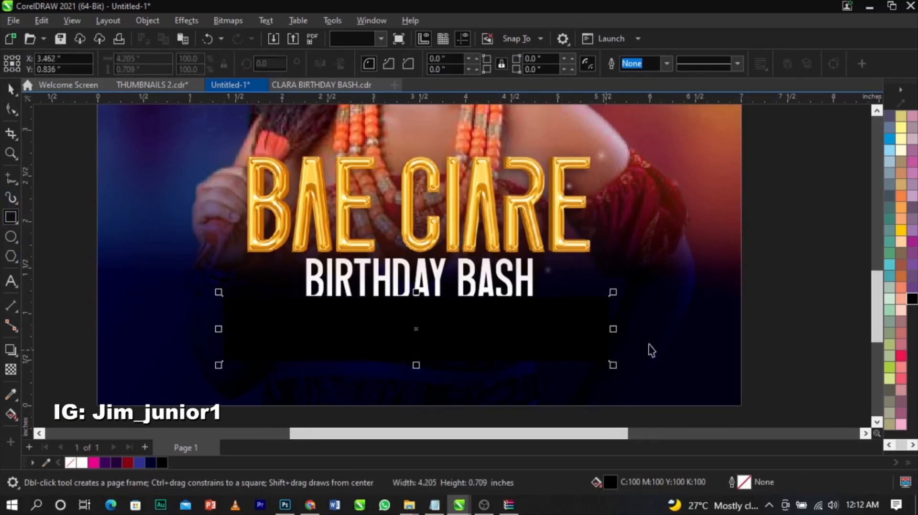
pyautogui.press('space')
pyautogui.click(557, 337)
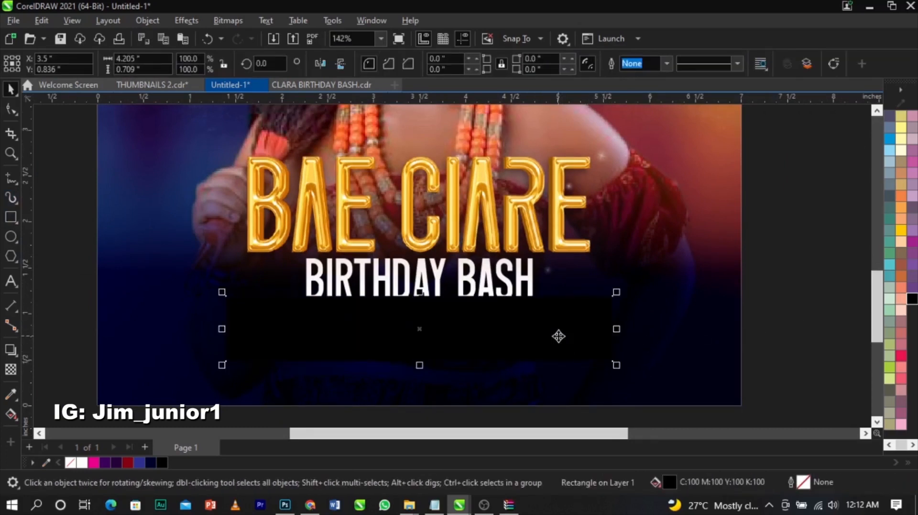
# Give the rectangle around the hype man and DJ text a white outline and remove its fill
pyautogui.scroll(5, 902, 268)
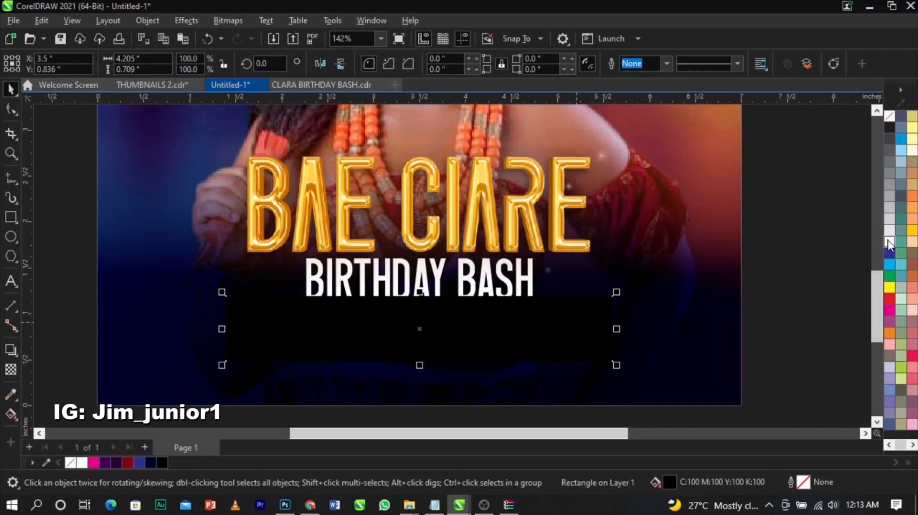
pyautogui.rightClick(889, 241)
pyautogui.click(882, 249)
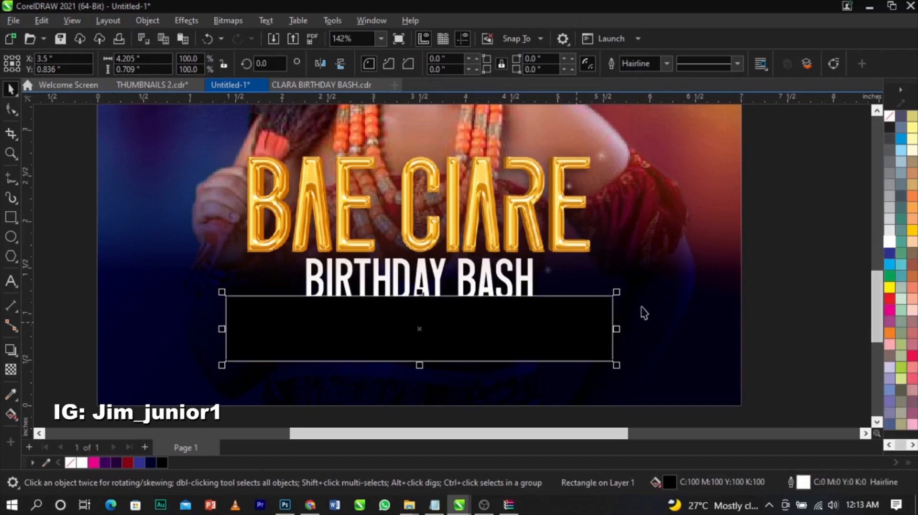
pyautogui.click(889, 117)
pyautogui.scroll(2, 337, 373)
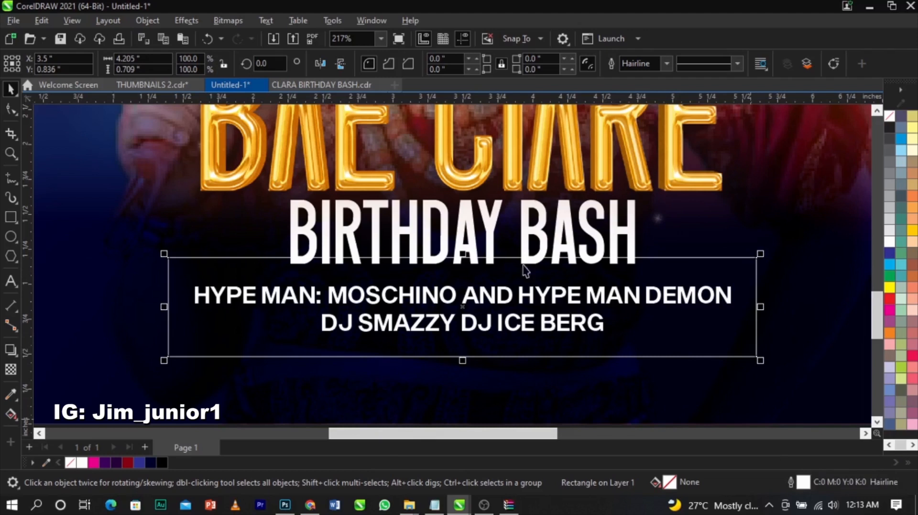
# Set the rectangle's outline width to 0.75 pt
pyautogui.doubleClick(802, 484)
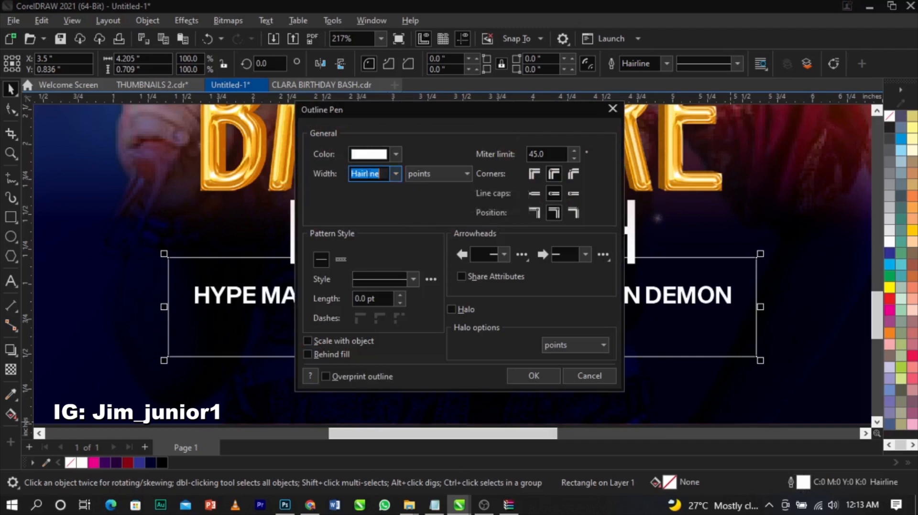
pyautogui.click(395, 174)
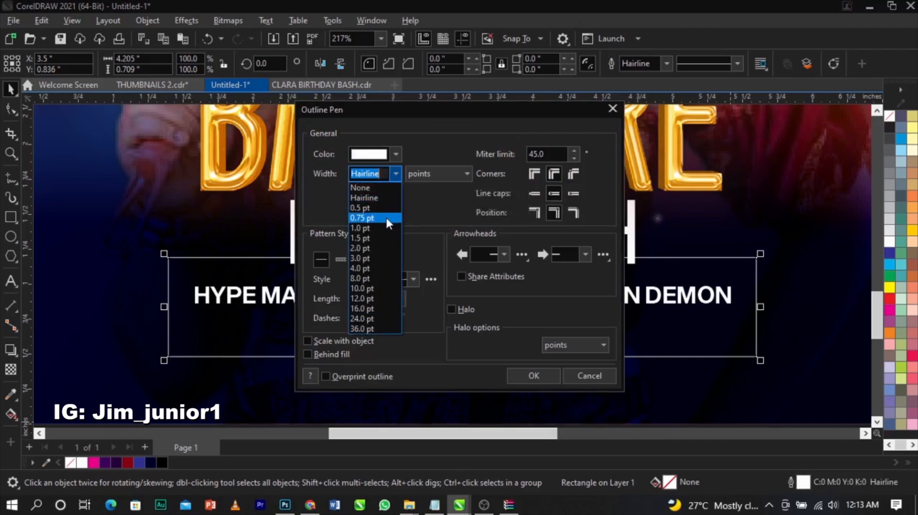
pyautogui.click(386, 218)
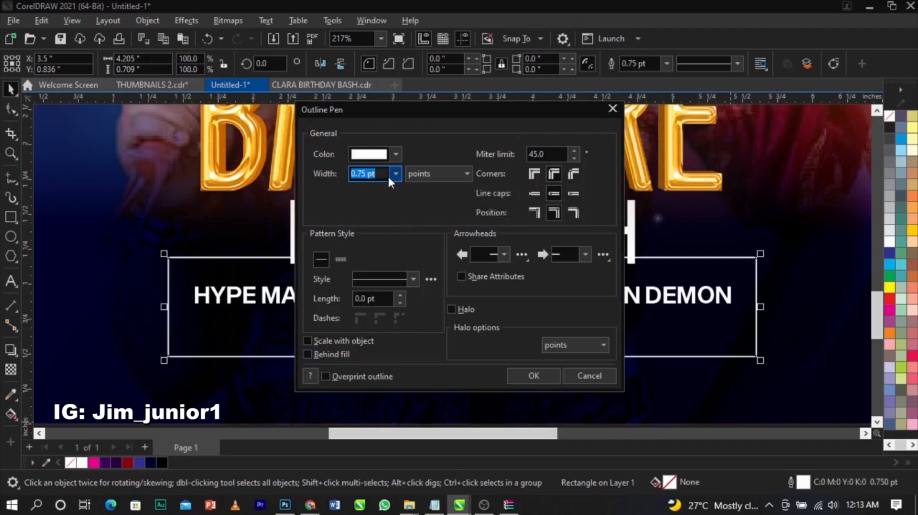
pyautogui.click(538, 374)
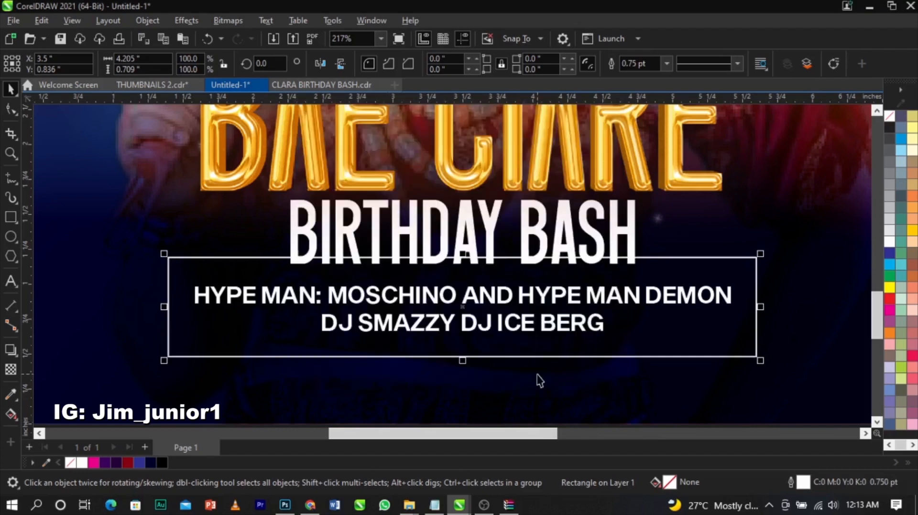
# Convert the white rectangle to curves, break its upper edge and open a gap in it around the BIRTHDAY BASH title
pyautogui.click(7, 109)
pyautogui.rightClick(222, 263)
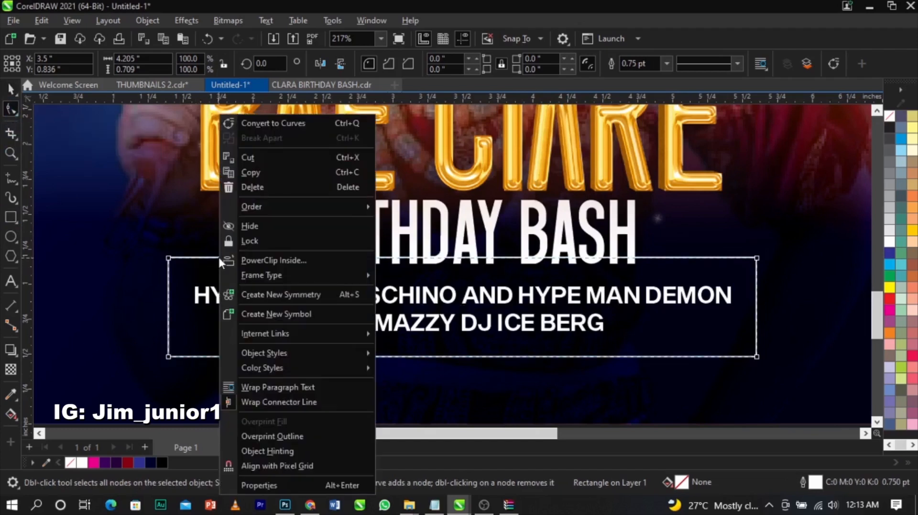
pyautogui.click(286, 125)
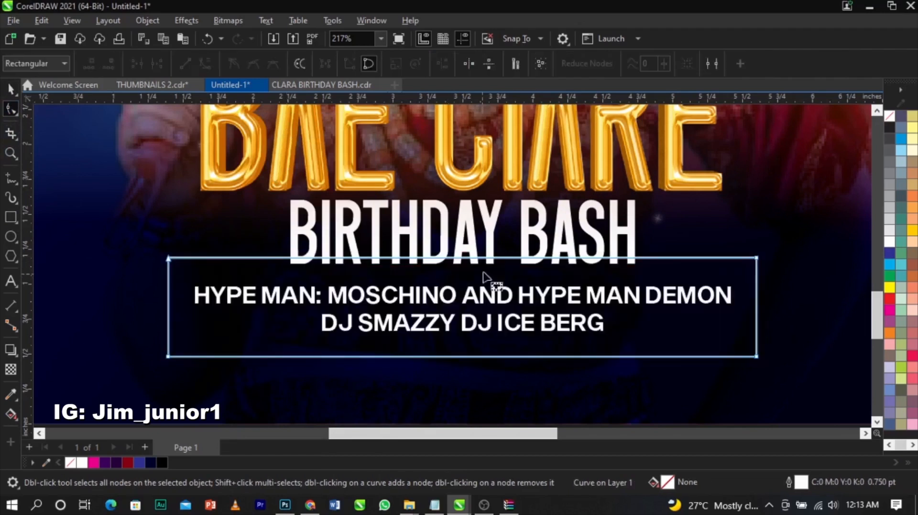
pyautogui.click(271, 260)
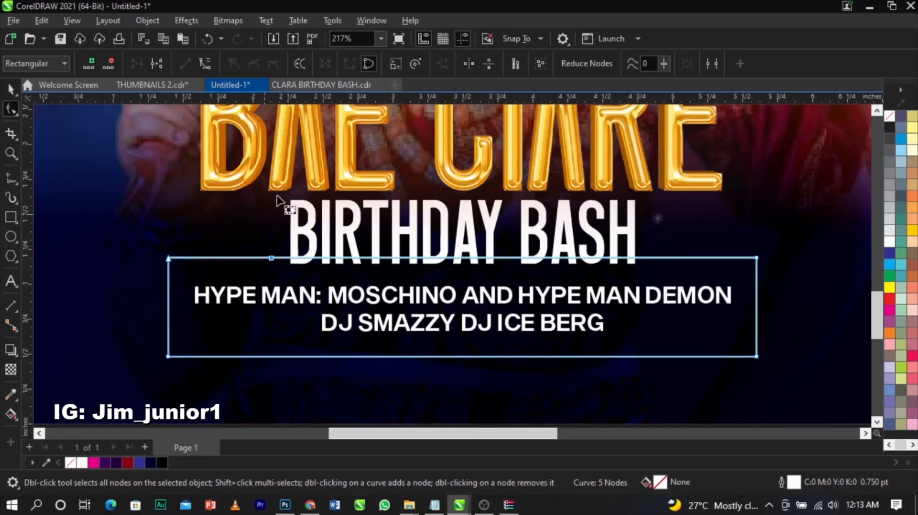
pyautogui.click(157, 64)
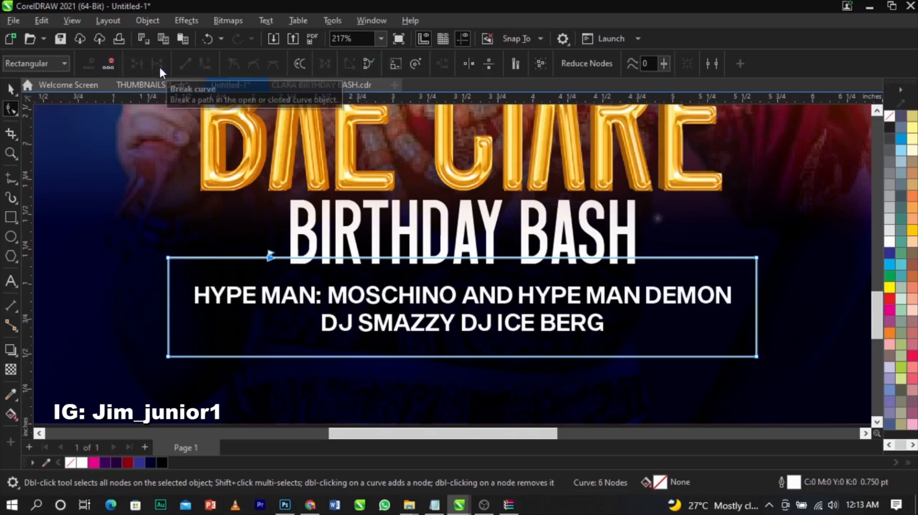
pyautogui.moveTo(270, 258); pyautogui.dragTo(655, 260)
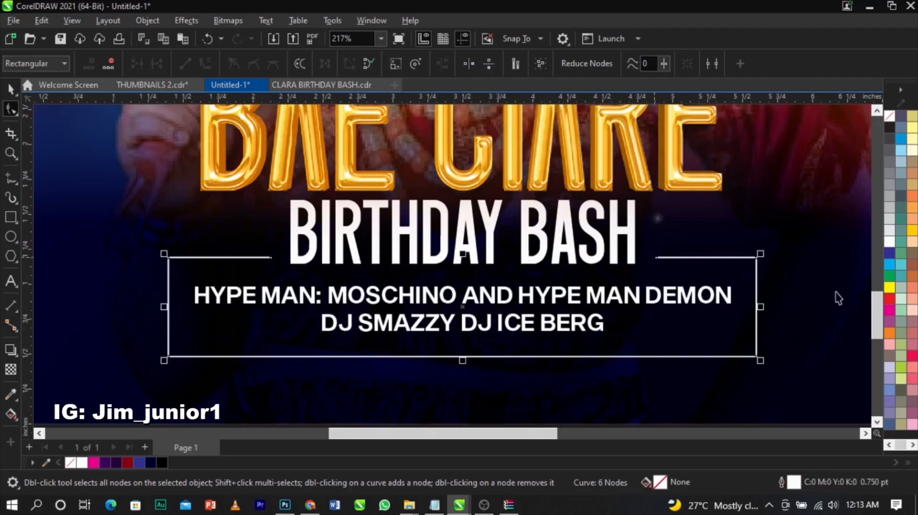
pyautogui.press('space')
pyautogui.scroll(-5, 577, 323)
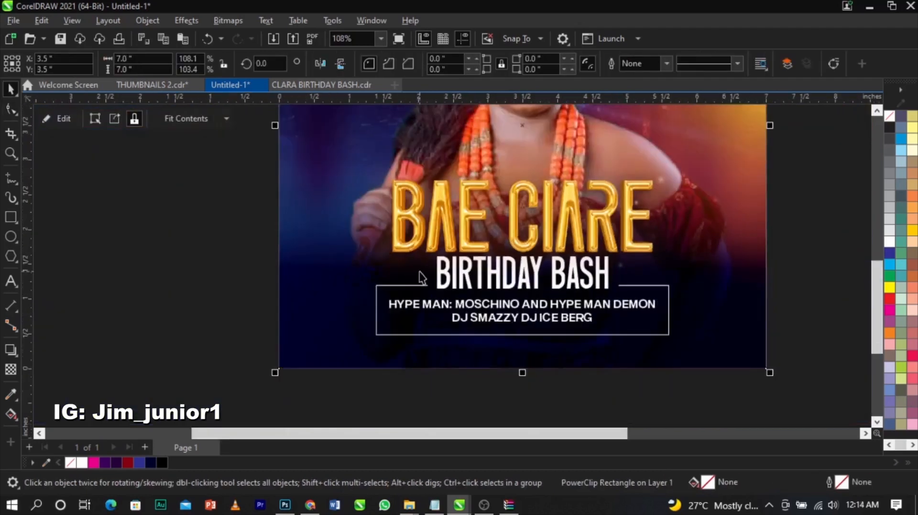
pyautogui.click(401, 357)
# Break apart the venue and date text block and move the venue line below the framed line-up near the flyer's lower edge
pyautogui.scroll(1, 655, 258)
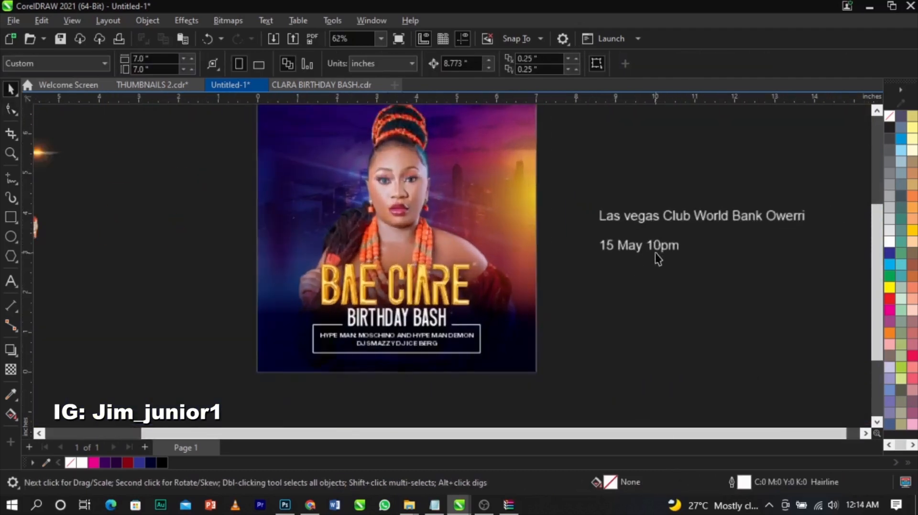
pyautogui.click(658, 249)
pyautogui.hotkey('ctrl', 'k')
pyautogui.click(682, 227)
pyautogui.click(707, 218)
pyautogui.moveTo(703, 218); pyautogui.dragTo(397, 363)
pyautogui.scroll(1, 404, 376)
pyautogui.scroll(3, 404, 378)
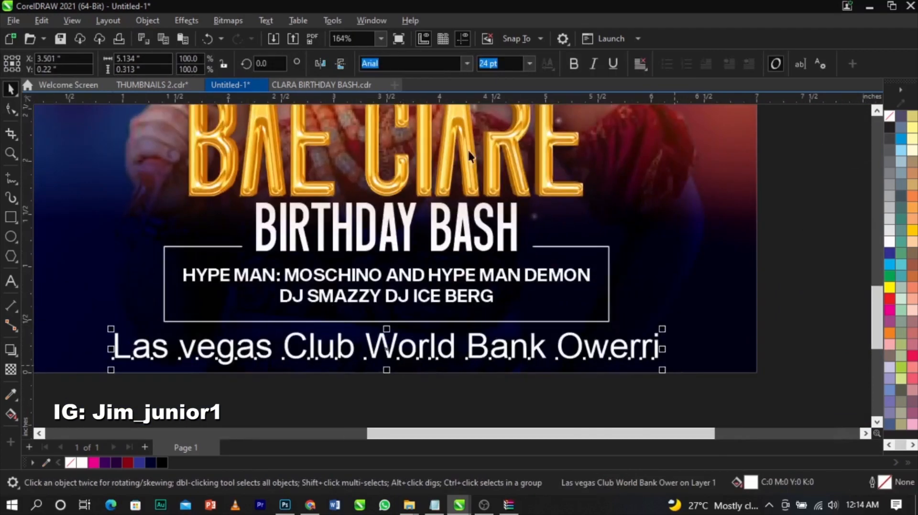
# Set the venue line in Sequel Sans Medium Body and change its case to UPPERCASE
pyautogui.click(467, 64)
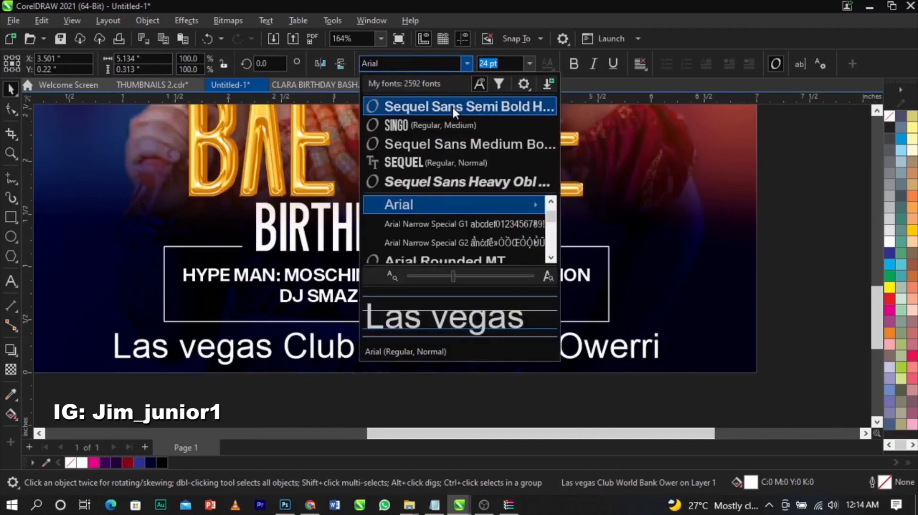
pyautogui.press('Escape')
pyautogui.doubleClick(708, 354)
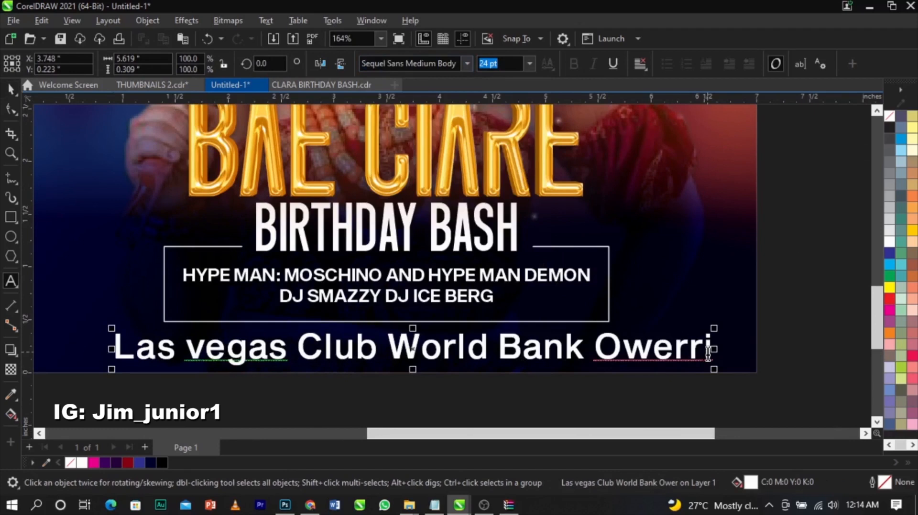
pyautogui.click(708, 354)
pyautogui.hotkey('ctrl', 'a')
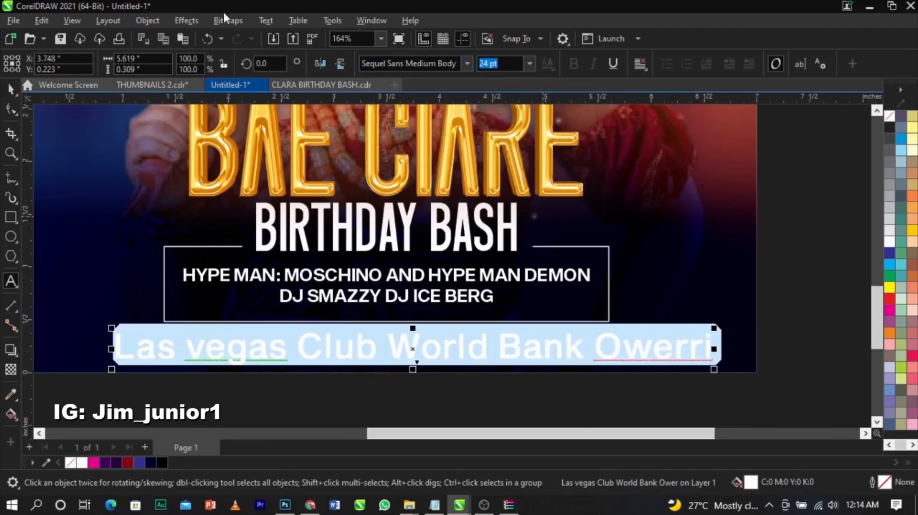
pyautogui.click(265, 21)
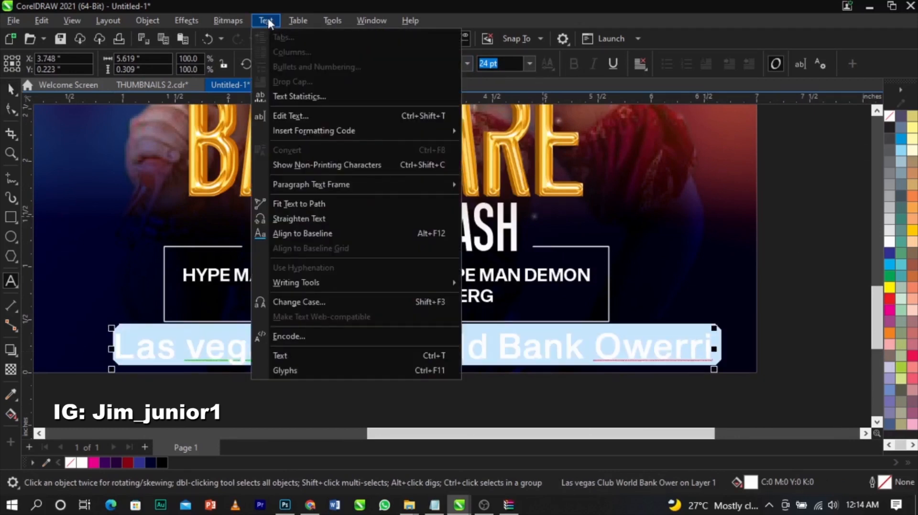
pyautogui.click(328, 301)
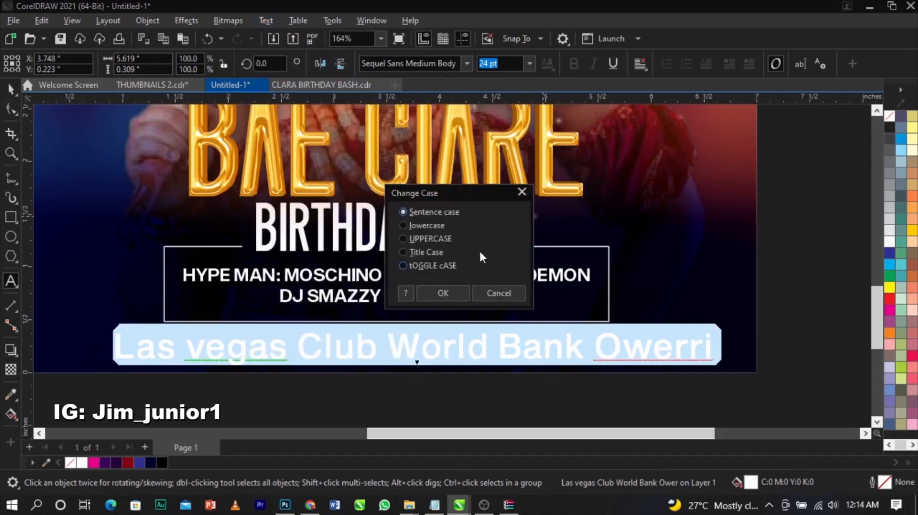
pyautogui.click(438, 237)
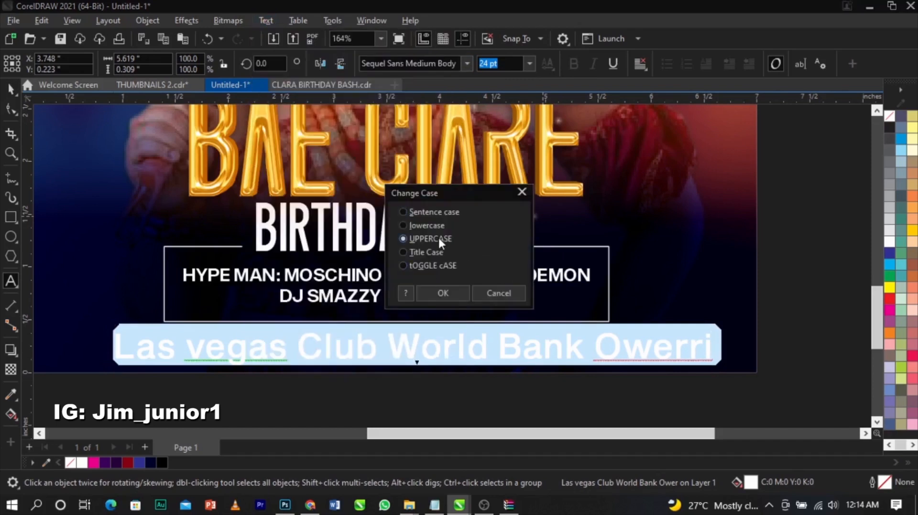
pyautogui.click(448, 294)
pyautogui.hotkey('ctrl', 'space')
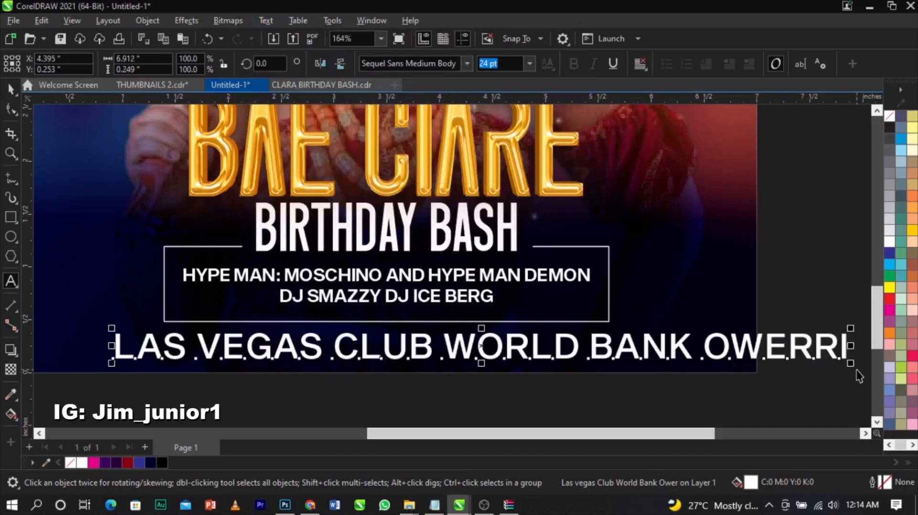
# Scale the venue line down to about 10.35 pt beneath the framed line-up
pyautogui.moveTo(854, 369); pyautogui.dragTo(410, 385)
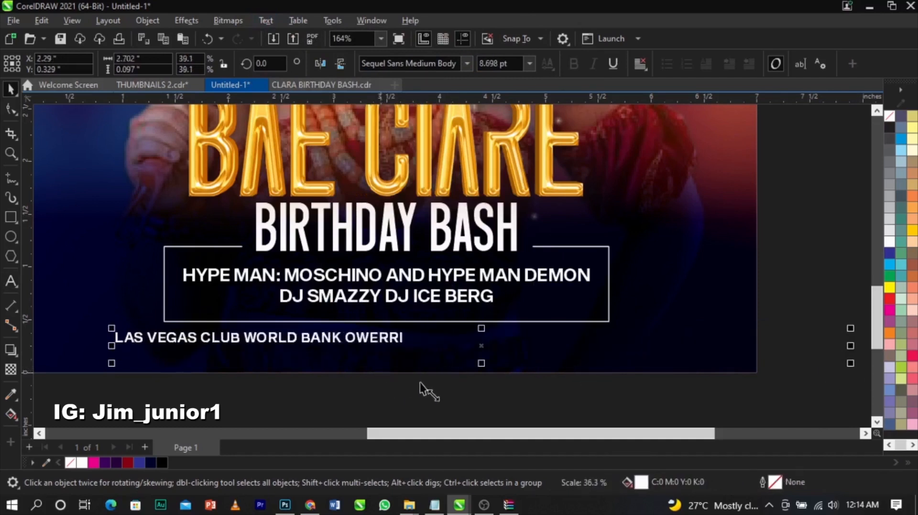
pyautogui.keyDown('shift'); pyautogui.click(512, 365); pyautogui.keyUp('shift')
pyautogui.click(542, 409)
pyautogui.click(403, 343)
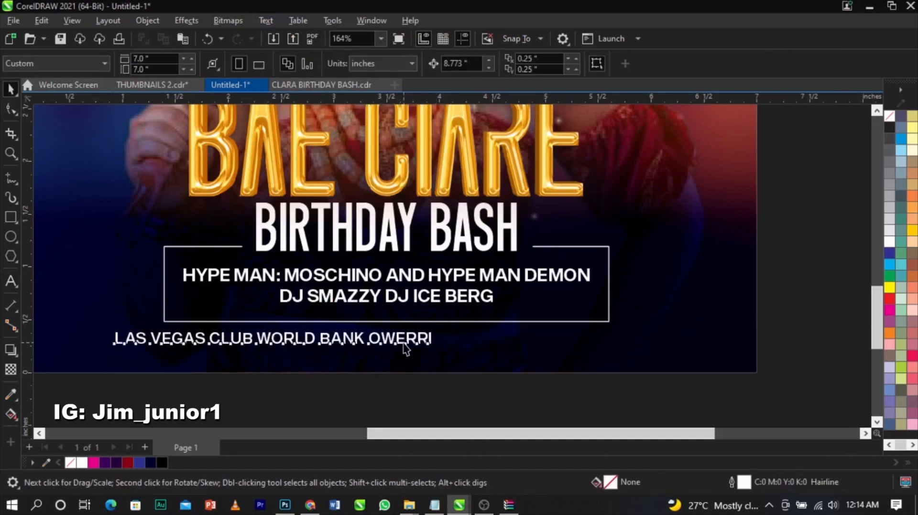
# Widen the letter spacing of the venue line until it spans about 5.1 in
pyautogui.click(11, 109)
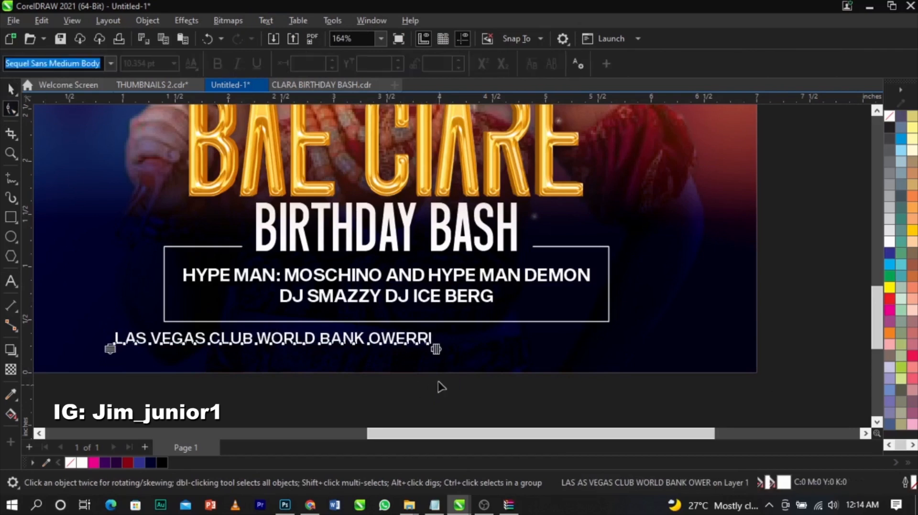
pyautogui.moveTo(436, 352); pyautogui.dragTo(737, 342)
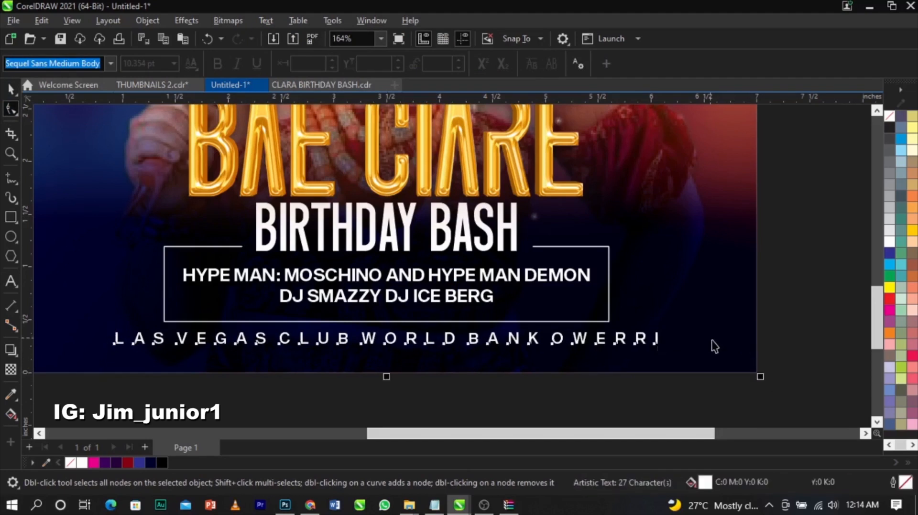
pyautogui.press('space')
pyautogui.hotkey('ctrl', 'q')
# Centre the venue line across the page and position it between the frame and the flyer's lower edge
pyautogui.click(448, 384)
pyautogui.scroll(4, 450, 338)
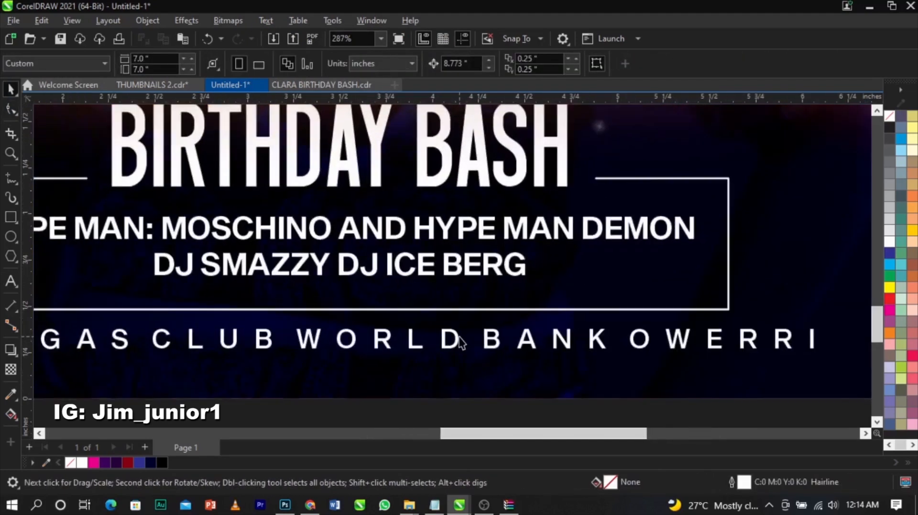
pyautogui.scroll(2, 459, 338)
pyautogui.click(460, 338)
pyautogui.scroll(1, 459, 339)
pyautogui.click(460, 339)
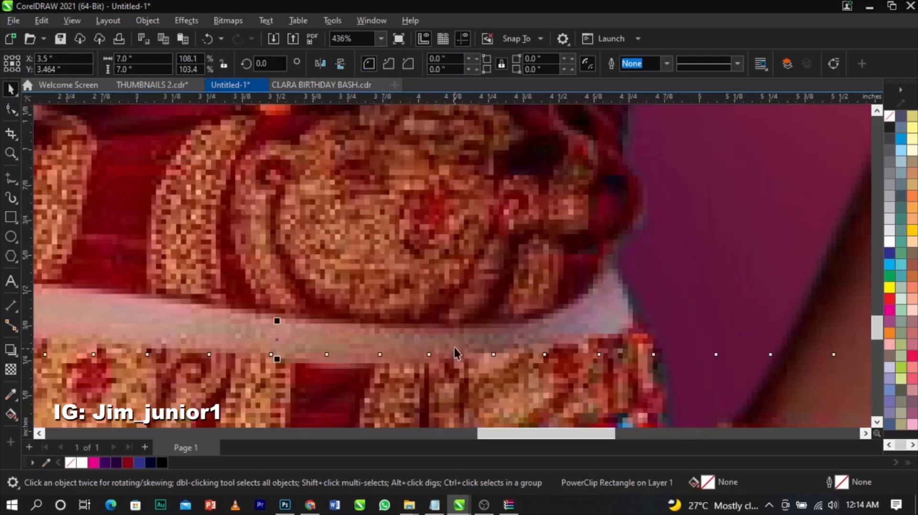
pyautogui.click(455, 337)
pyautogui.moveTo(455, 338); pyautogui.dragTo(456, 351)
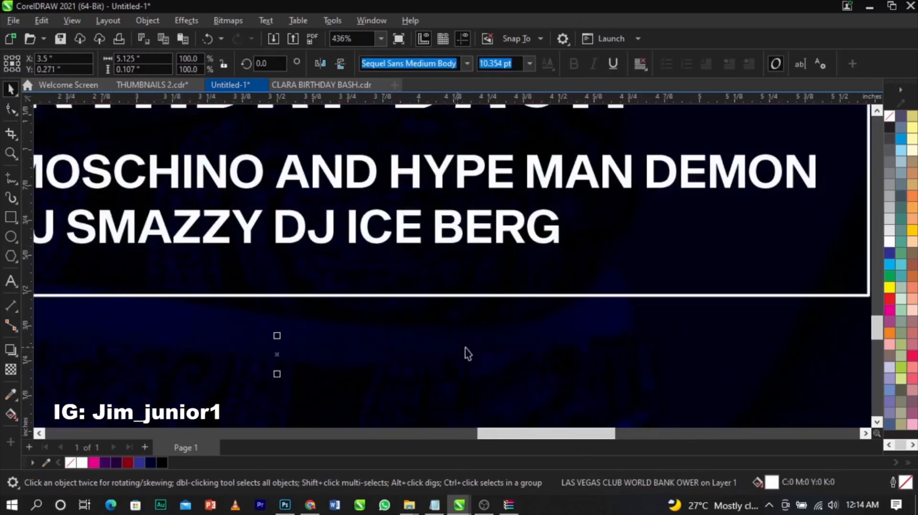
pyautogui.press('F4')
pyautogui.click(744, 355)
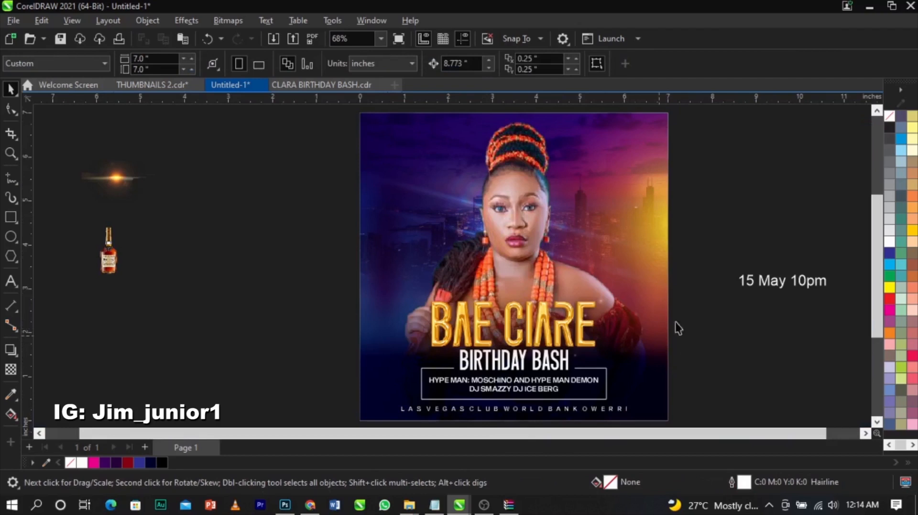
# Put 10pm on its own line below 15 May and break the two lines into separate text objects
pyautogui.click(768, 285)
pyautogui.click(769, 284)
pyautogui.press('F8')
pyautogui.click(795, 287)
pyautogui.press('Return')
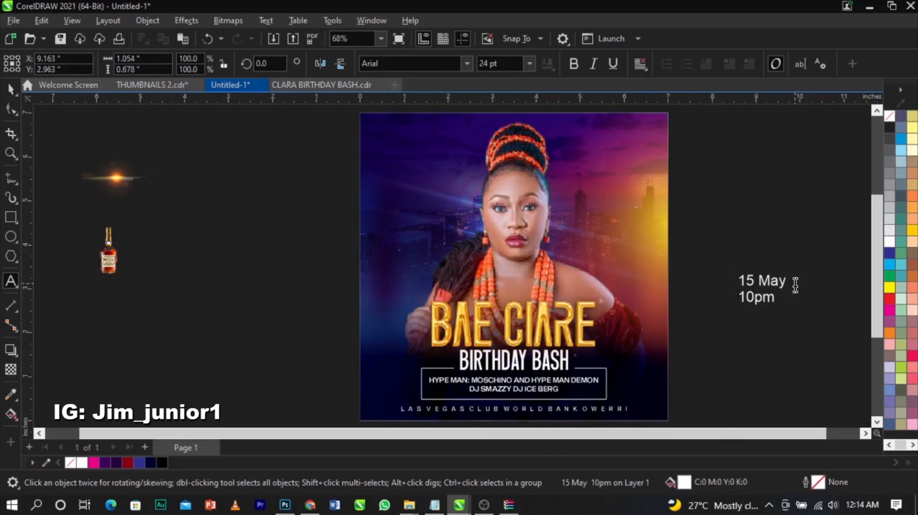
pyautogui.hotkey('ctrl', 'space')
pyautogui.hotkey('ctrl', 'k')
# Move the 15 May text onto the flyer's upper right area and set it in Sequel Sans Medium Body
pyautogui.moveTo(763, 281); pyautogui.dragTo(619, 158)
pyautogui.scroll(4, 619, 157)
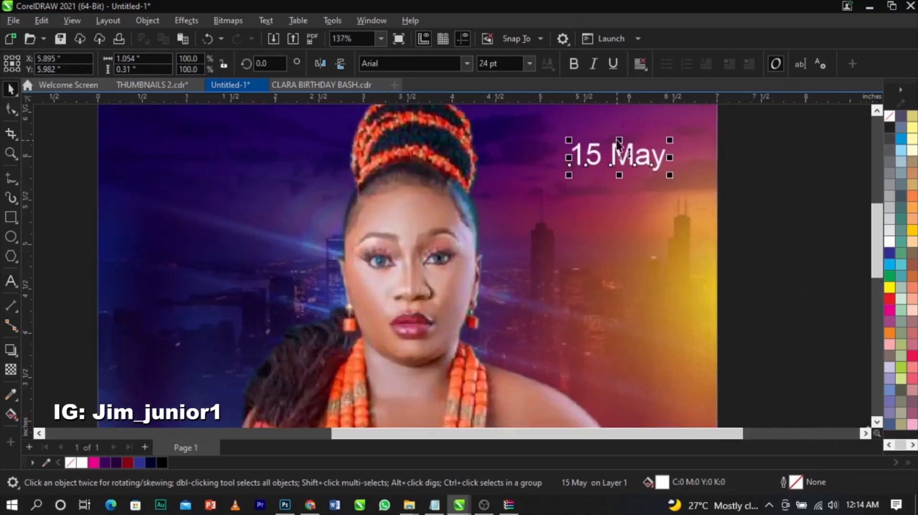
pyautogui.click(465, 67)
pyautogui.click(466, 69)
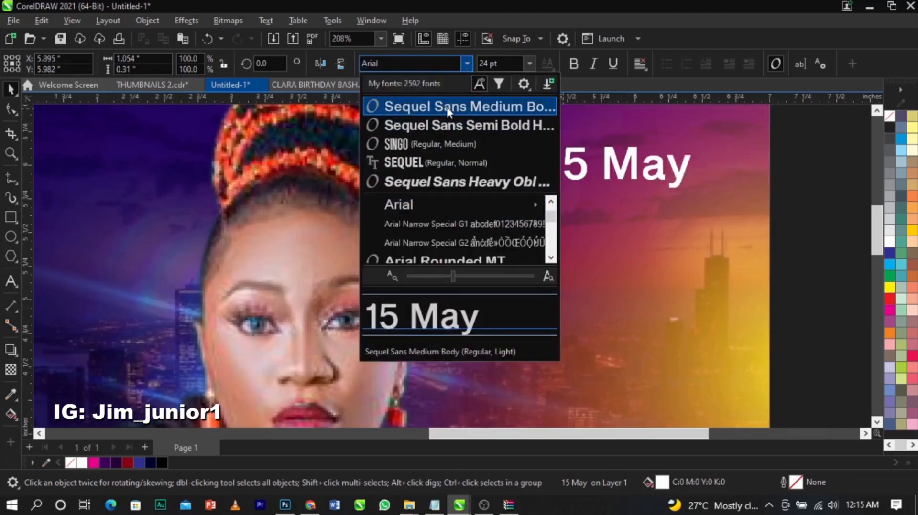
pyautogui.press('Escape')
# Split the date into separate 15 and May objects and enlarge the 15 to about 51 pt above May
pyautogui.click(620, 173)
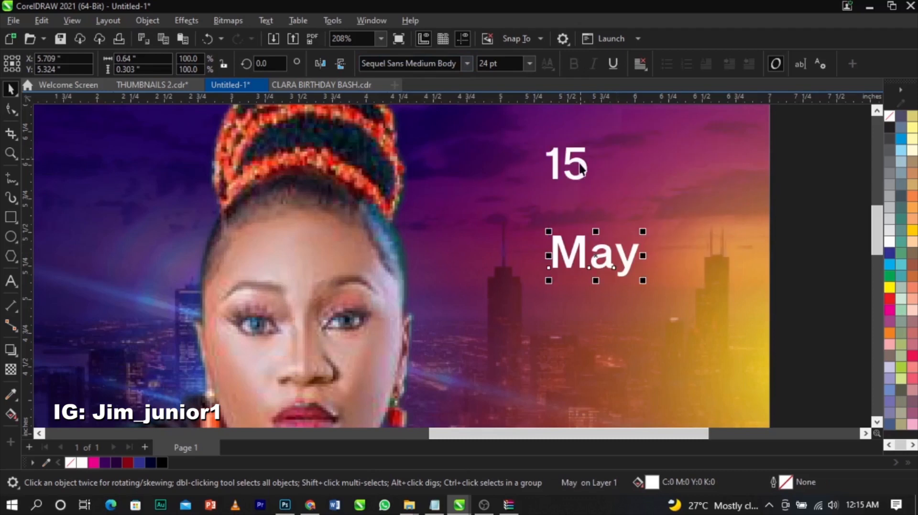
pyautogui.click(581, 167)
pyautogui.moveTo(595, 185); pyautogui.dragTo(642, 162)
pyautogui.scroll(-3, 598, 200)
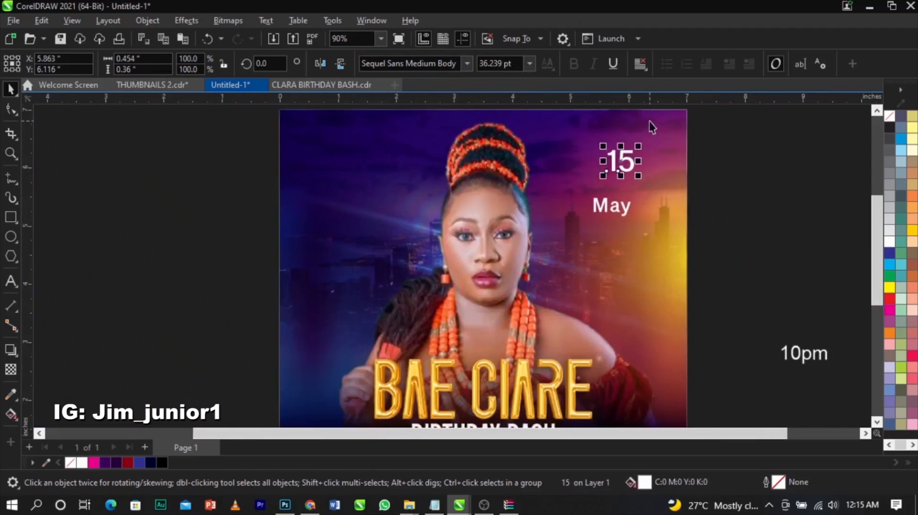
pyautogui.scroll(1, 631, 203)
pyautogui.moveTo(631, 203); pyautogui.dragTo(646, 215)
pyautogui.scroll(1, 637, 211)
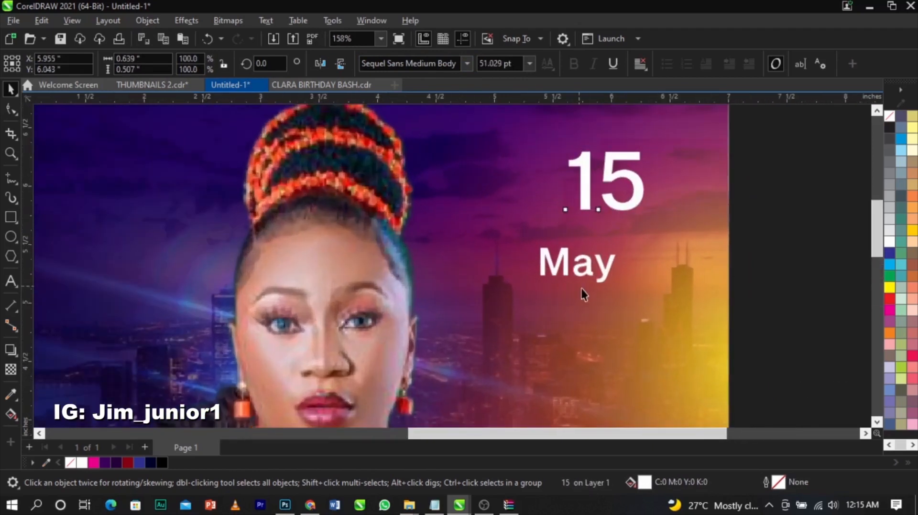
# Change May to UPPERCASE and fit it directly beneath the 15 at about 19 pt
pyautogui.doubleClick(601, 272)
pyautogui.hotkey('shift', 'F3')
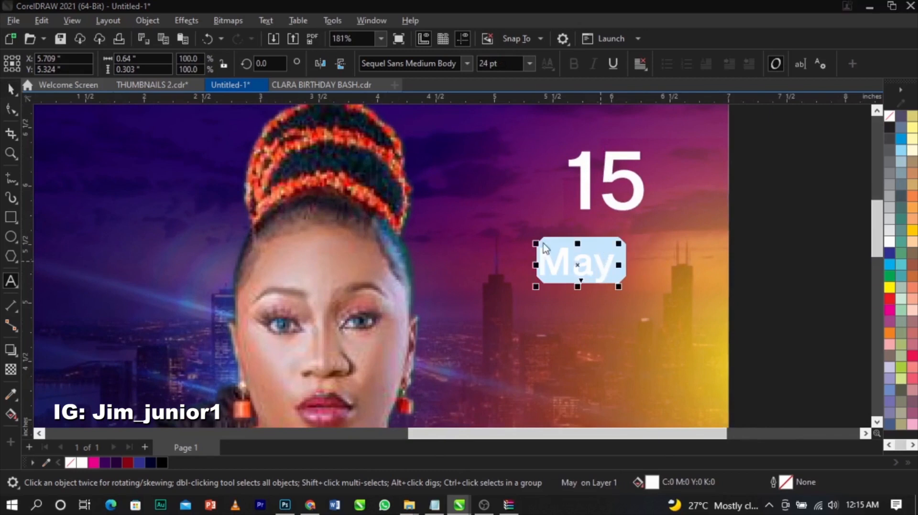
pyautogui.click(410, 238)
pyautogui.click(427, 288)
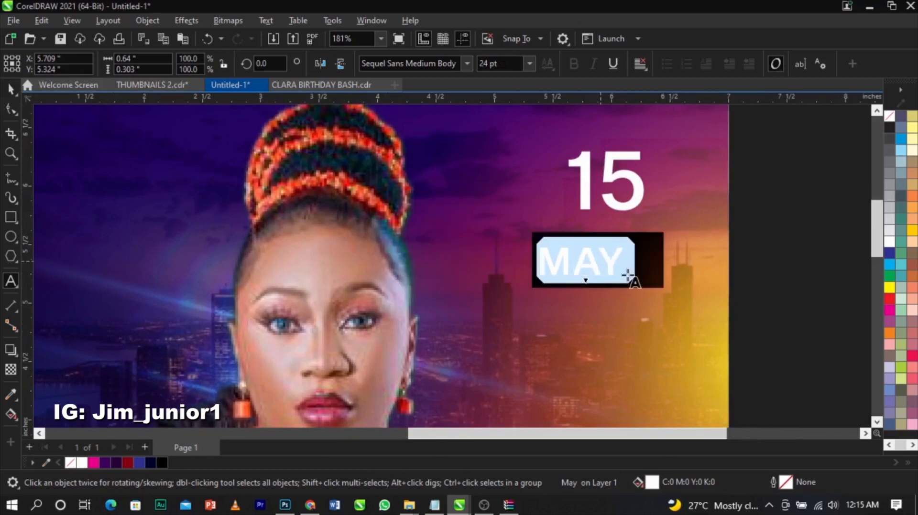
pyautogui.hotkey('ctrl', 'space')
pyautogui.moveTo(608, 283); pyautogui.dragTo(650, 242)
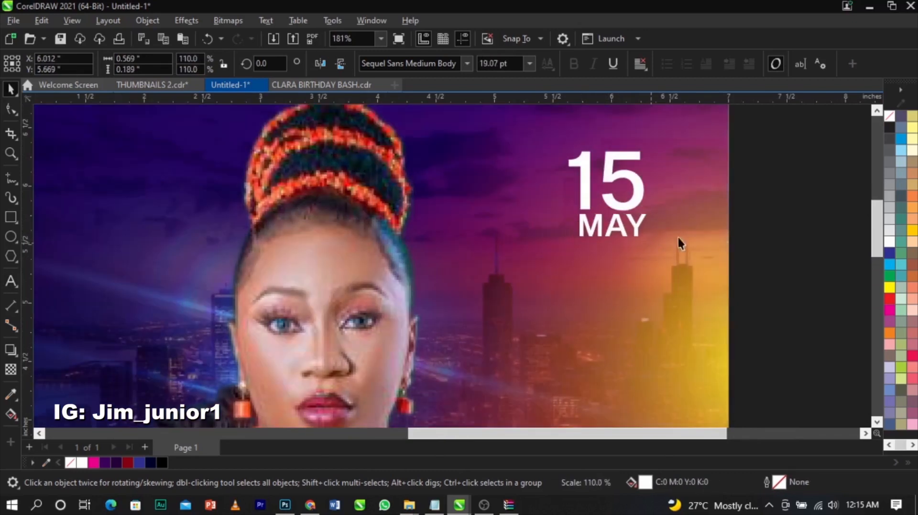
pyautogui.click(765, 225)
# Draw an unfilled circle about 1.03 in wide around the 15 MAY date
pyautogui.scroll(2, 612, 139)
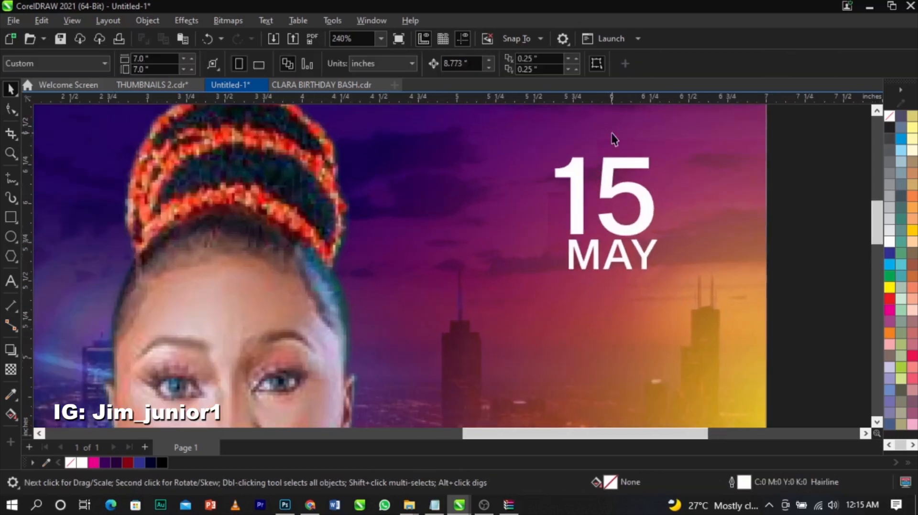
pyautogui.click(11, 237)
pyautogui.moveTo(543, 143); pyautogui.dragTo(691, 297)
pyautogui.press('space')
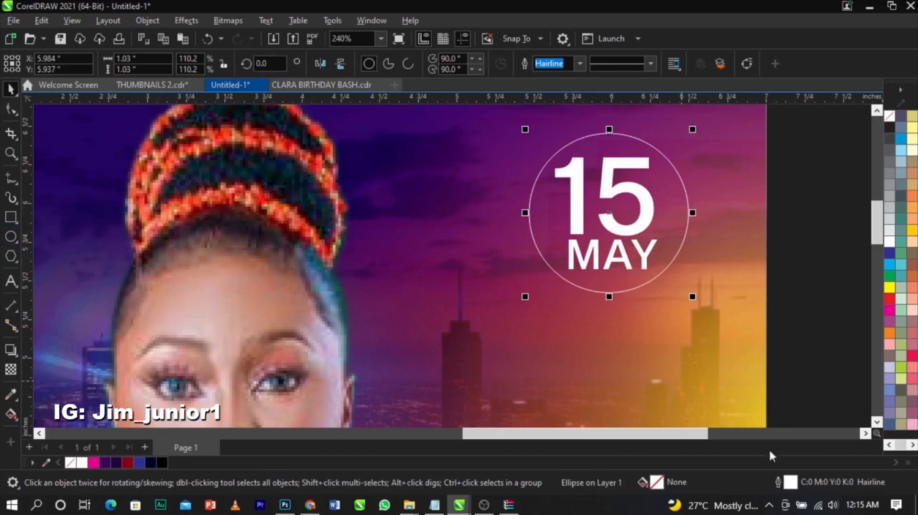
# Set the outline of the circle around the 15 MAY date to 0.75 pt
pyautogui.doubleClick(790, 484)
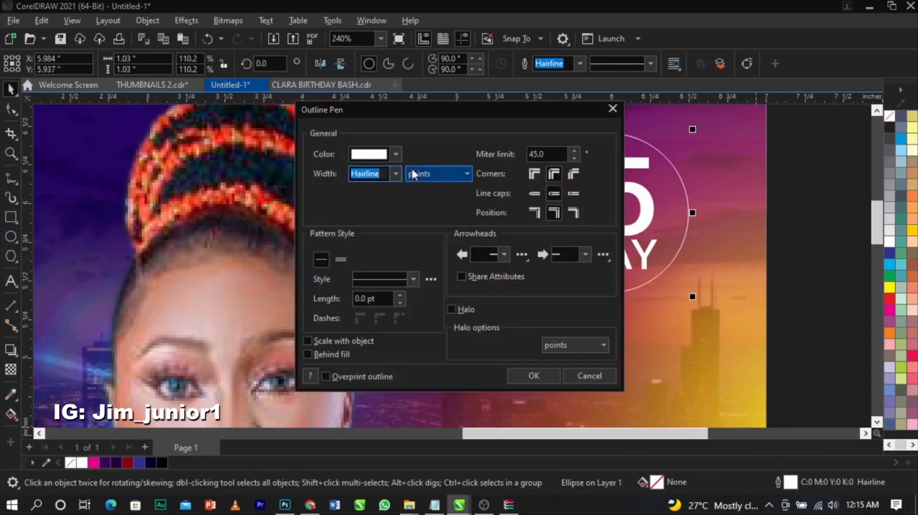
pyautogui.click(394, 173)
pyautogui.click(386, 215)
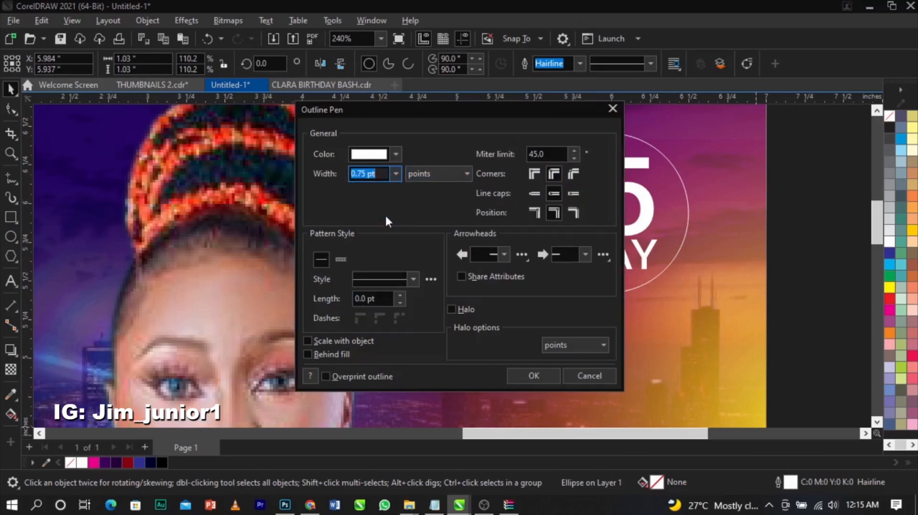
pyautogui.click(530, 376)
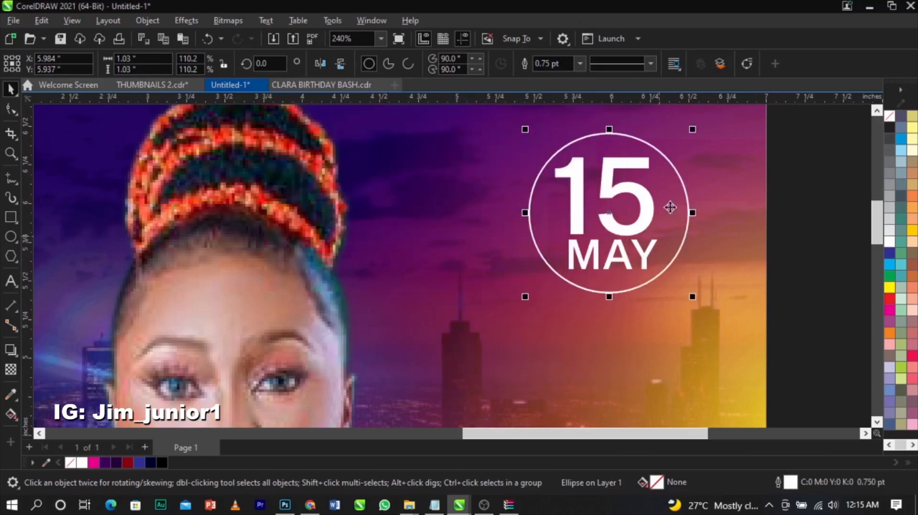
# Convert the date circle to curves and remove its lower-right quarter to leave an open ring
pyautogui.click(14, 113)
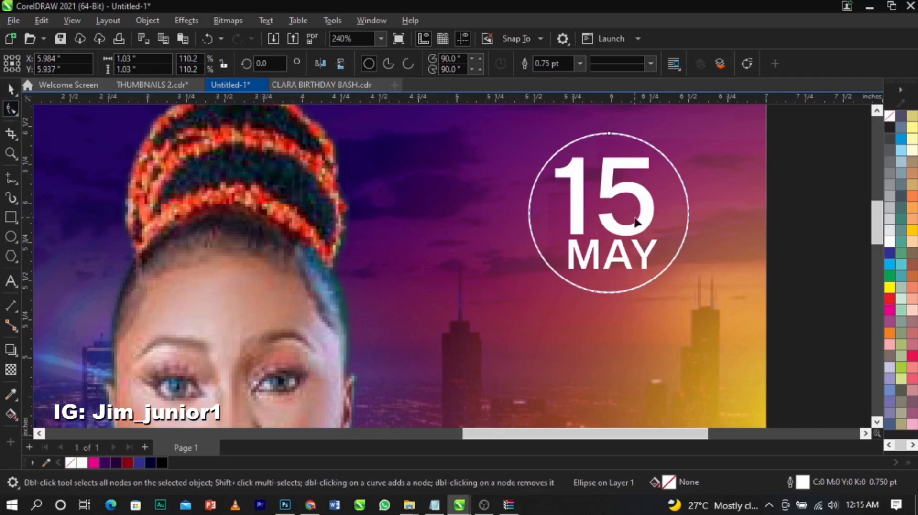
pyautogui.rightClick(675, 181)
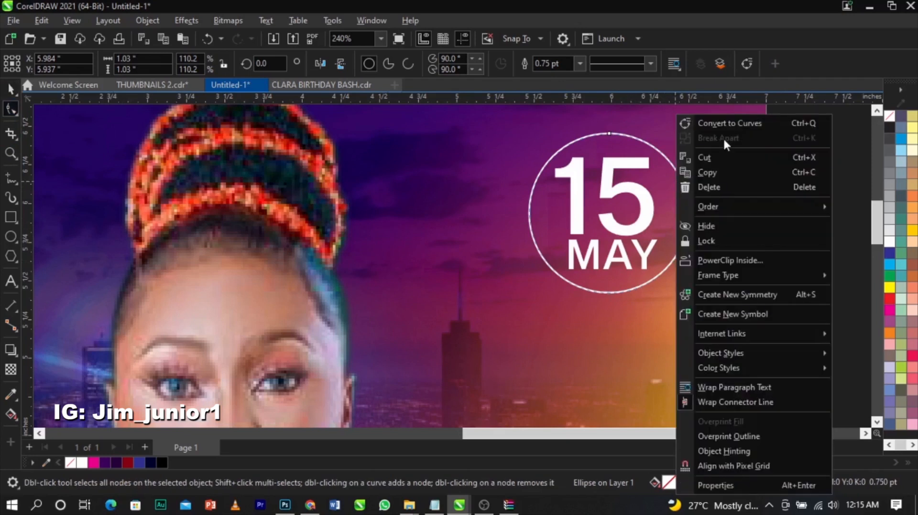
pyautogui.click(727, 124)
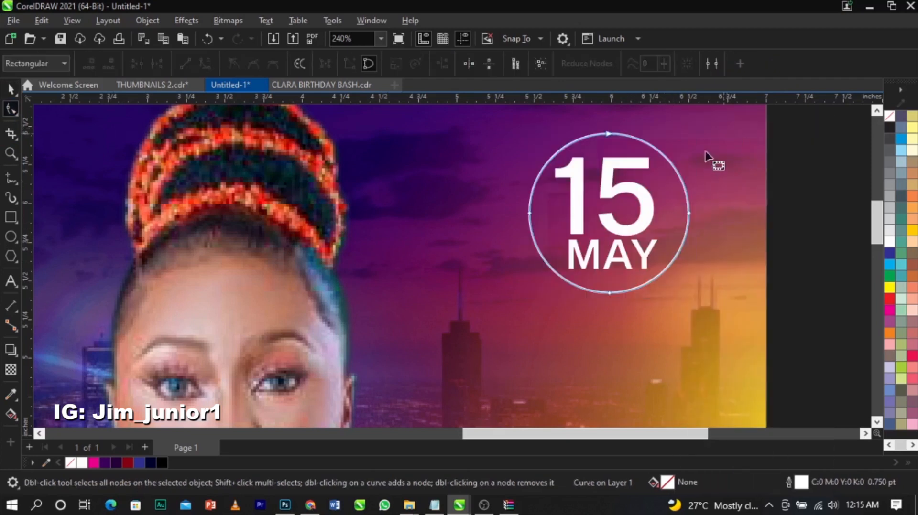
pyautogui.click(688, 214)
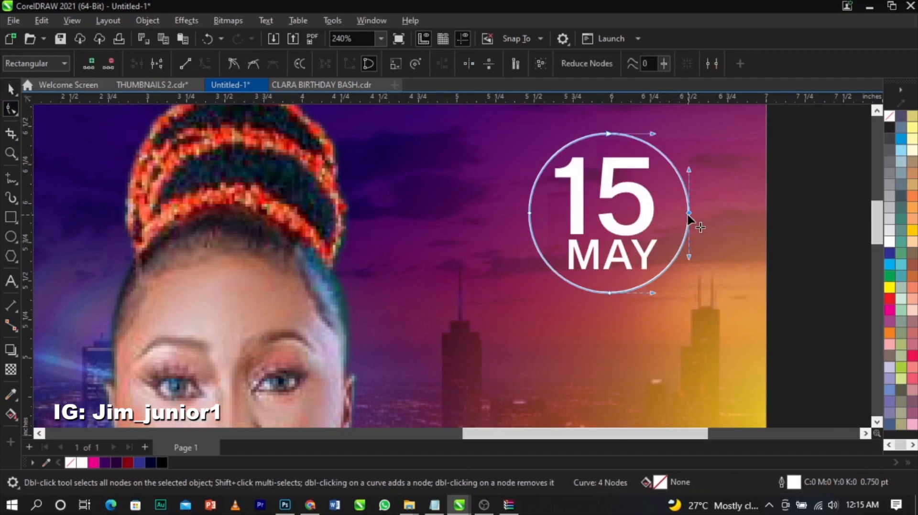
pyautogui.doubleClick(676, 262)
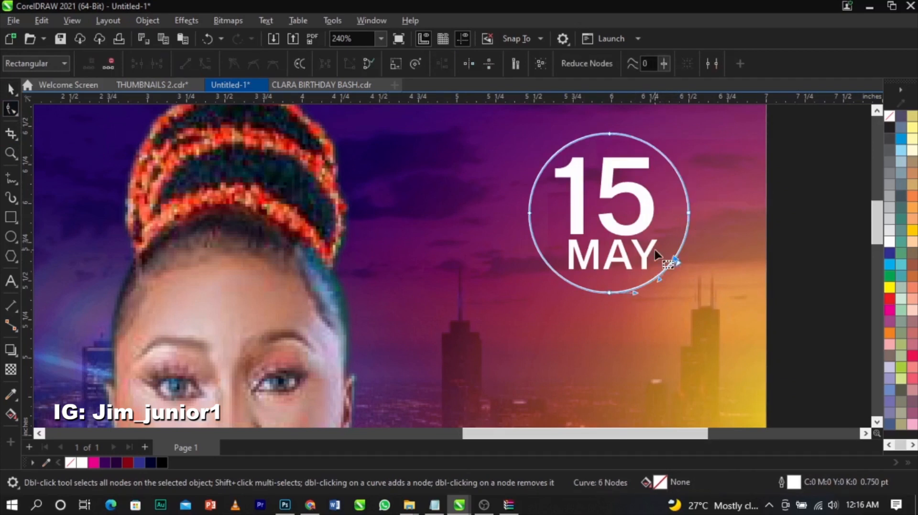
pyautogui.moveTo(705, 278); pyautogui.dragTo(705, 277)
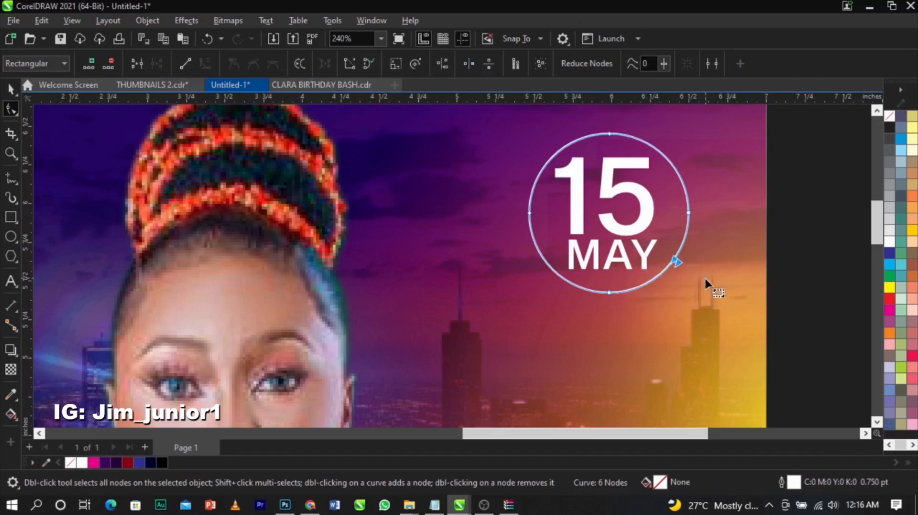
pyautogui.press('Delete')
pyautogui.press('space')
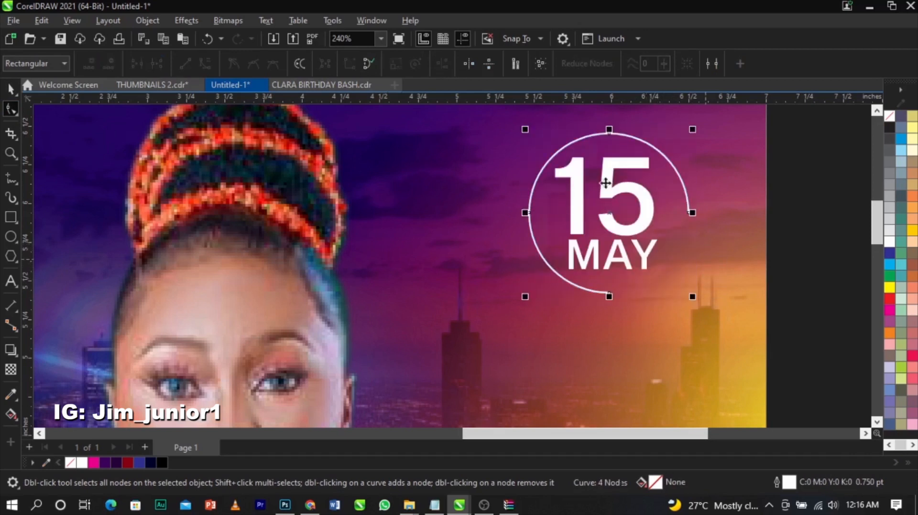
pyautogui.click(784, 229)
pyautogui.scroll(-5, 655, 203)
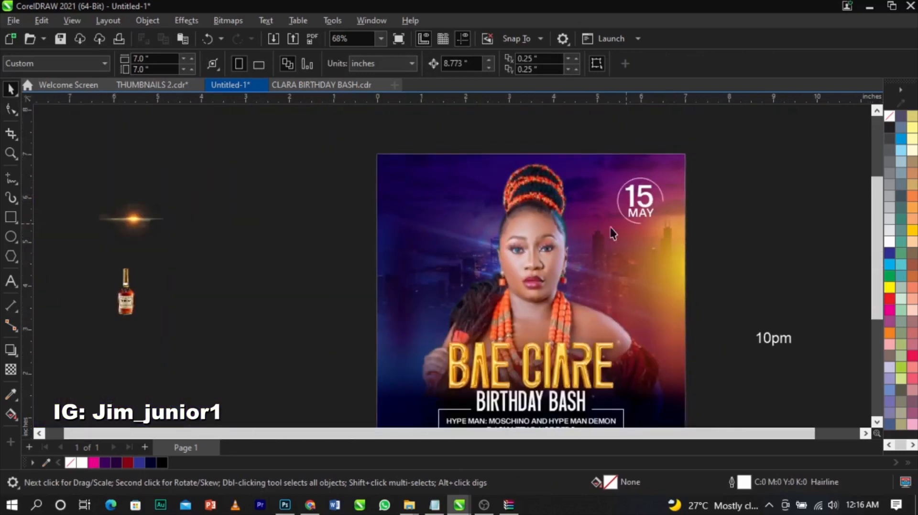
# Scale the 15 and MAY texts down together inside the open ring, with the 15 at about 46 pt
pyautogui.scroll(4, 662, 204)
pyautogui.click(672, 202)
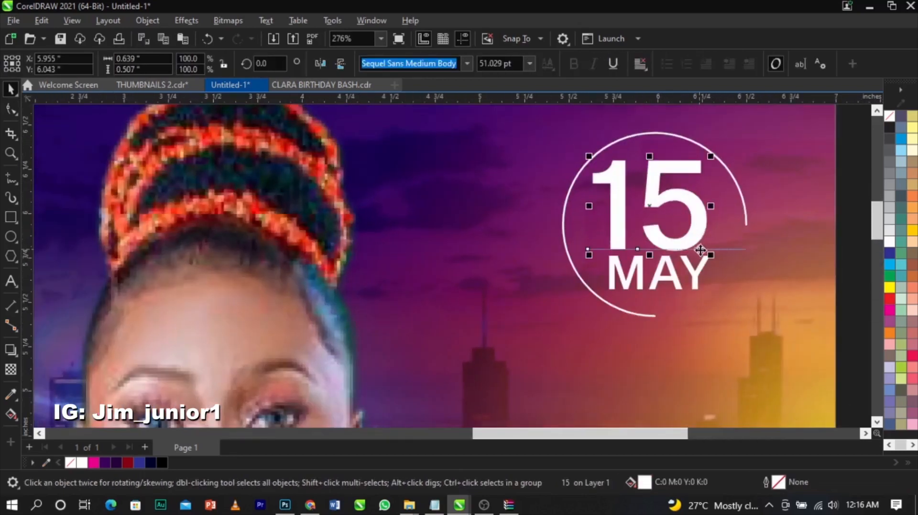
pyautogui.keyDown('shift'); pyautogui.click(715, 301); pyautogui.keyUp('shift')
pyautogui.moveTo(752, 179); pyautogui.dragTo(588, 306)
pyautogui.moveTo(589, 156); pyautogui.dragTo(593, 167)
pyautogui.scroll(-3, 604, 213)
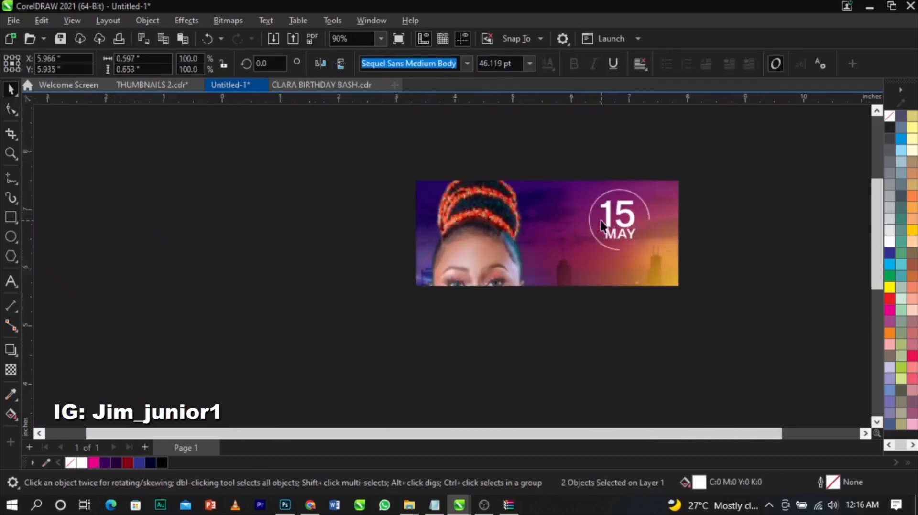
# Scale the whole date badge, ring and text together, down to about 0.89 in wide
pyautogui.click(736, 171)
pyautogui.moveTo(737, 171); pyautogui.dragTo(530, 292)
pyautogui.scroll(2, 577, 231)
pyautogui.moveTo(592, 266); pyautogui.dragTo(595, 265)
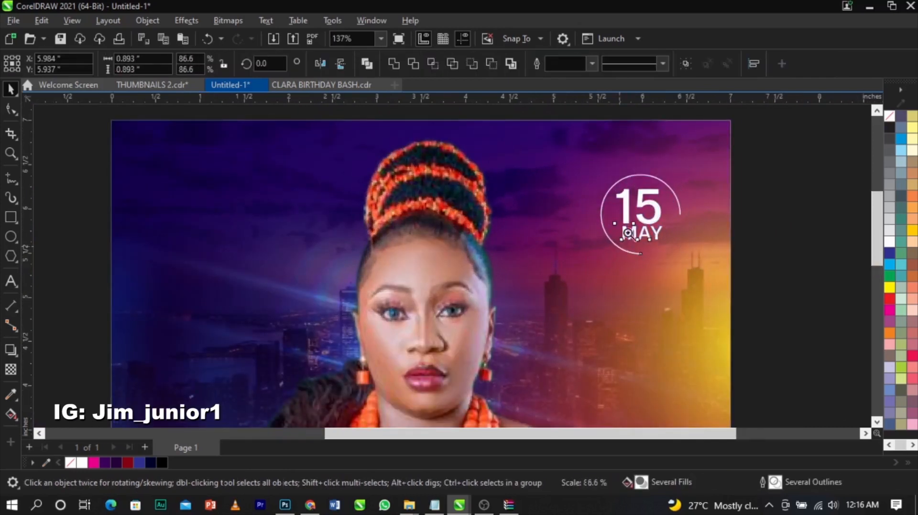
pyautogui.scroll(-2, 669, 191)
pyautogui.click(711, 210)
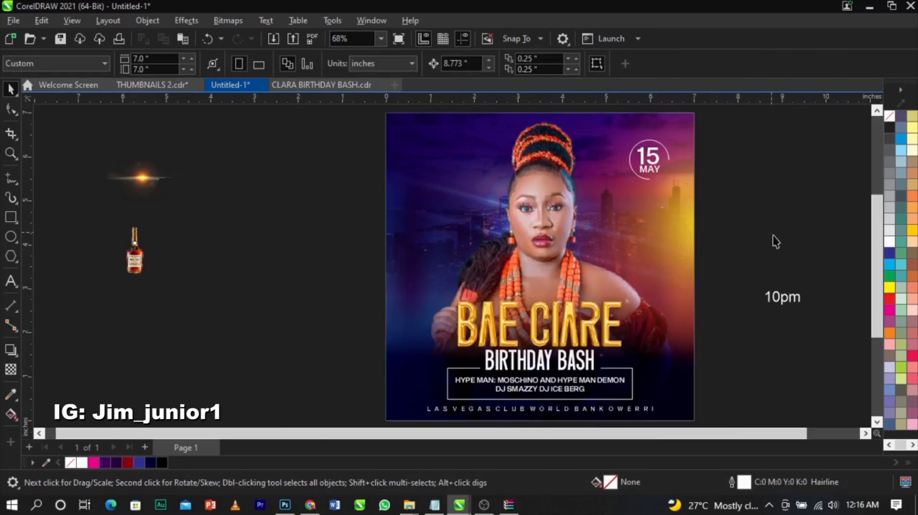
# Move the 10pm text onto the flyer beside the performer frame and set it in Sequel Sans Medium Body
pyautogui.moveTo(778, 306); pyautogui.dragTo(660, 397)
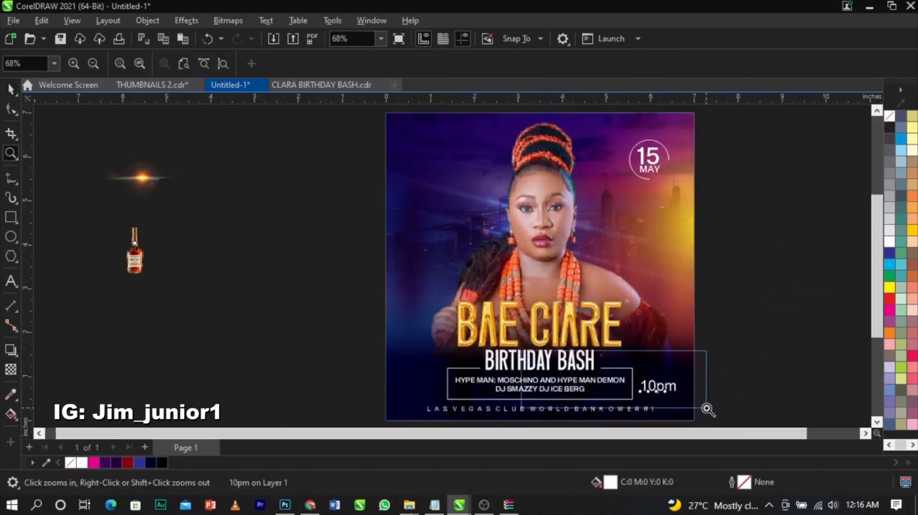
pyautogui.scroll(4, 656, 410)
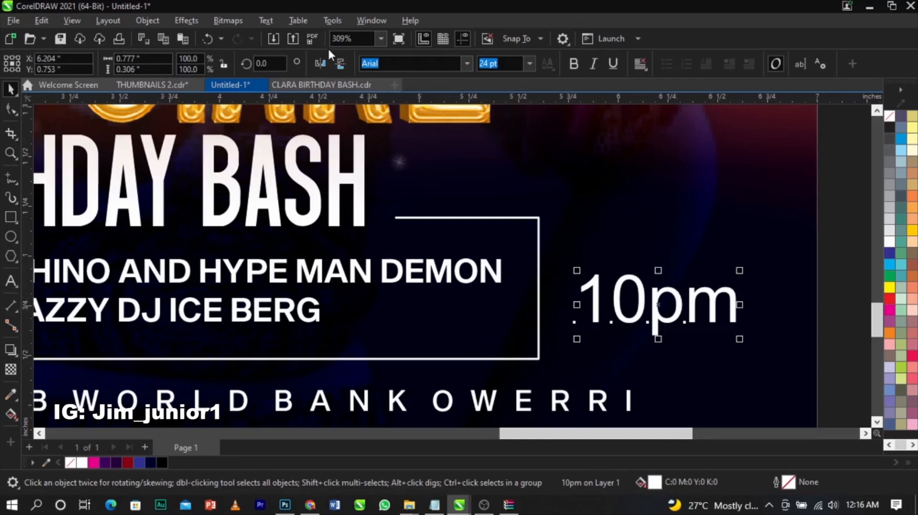
pyautogui.click(466, 63)
pyautogui.click(461, 106)
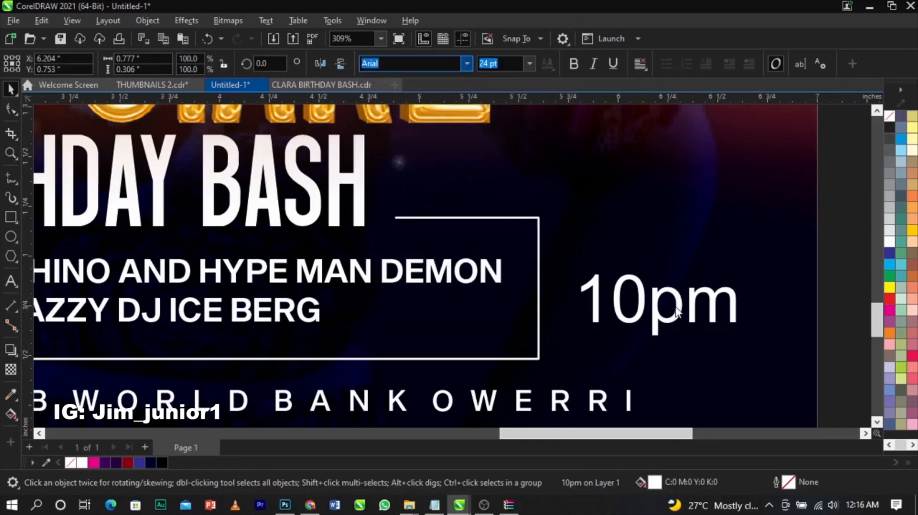
pyautogui.hotkey('ctrl', 'k')
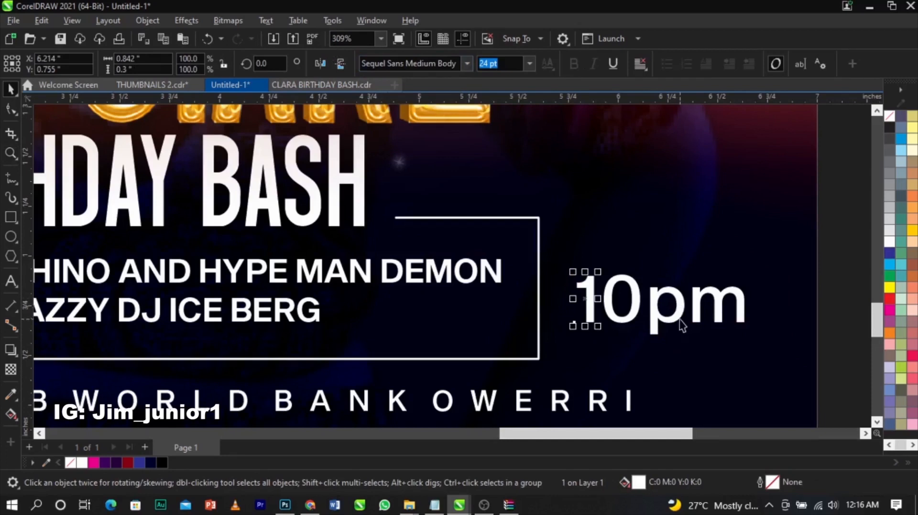
pyautogui.click(634, 289)
pyautogui.hotkey('ctrl', 'z')
# Split the time into separate 10 and pm objects and stack them beside the performer frame
pyautogui.doubleClick(642, 298)
pyautogui.press('Return')
pyautogui.hotkey('ctrl', 'space')
pyautogui.hotkey('ctrl', 'k')
pyautogui.moveTo(641, 298)
pyautogui.mouseDown()
pyautogui.moveTo(620, 256)
pyautogui.moveTo(634, 292)
pyautogui.mouseUp()
pyautogui.moveTo(650, 381); pyautogui.dragTo(630, 314)
# Change pm to UPPERCASE and fit it directly beneath the 10 at about 16 pt
pyautogui.doubleClick(629, 313)
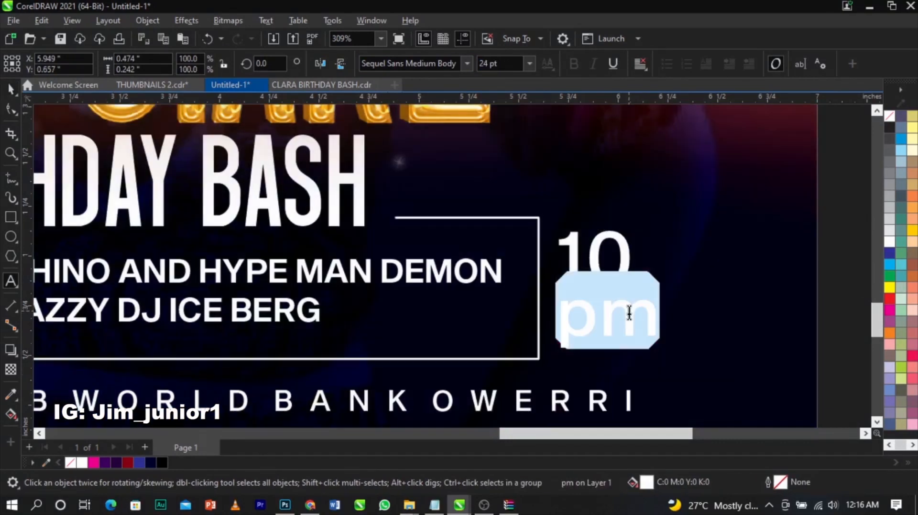
pyautogui.hotkey('shift', 'F3')
pyautogui.click(433, 239)
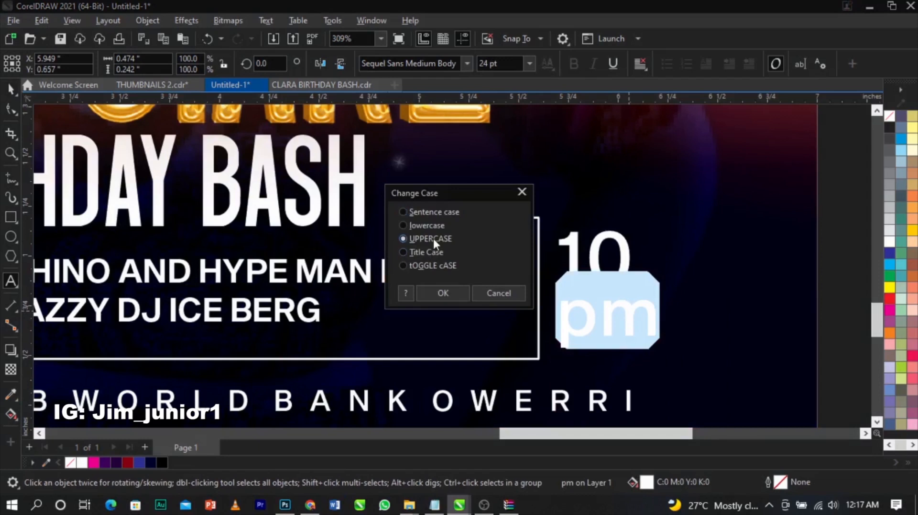
pyautogui.click(447, 292)
pyautogui.hotkey('ctrl', 'space')
pyautogui.moveTo(661, 341)
pyautogui.mouseDown()
pyautogui.moveTo(624, 350)
pyautogui.moveTo(622, 307)
pyautogui.moveTo(653, 338)
pyautogui.mouseUp()
pyautogui.scroll(3, 614, 306)
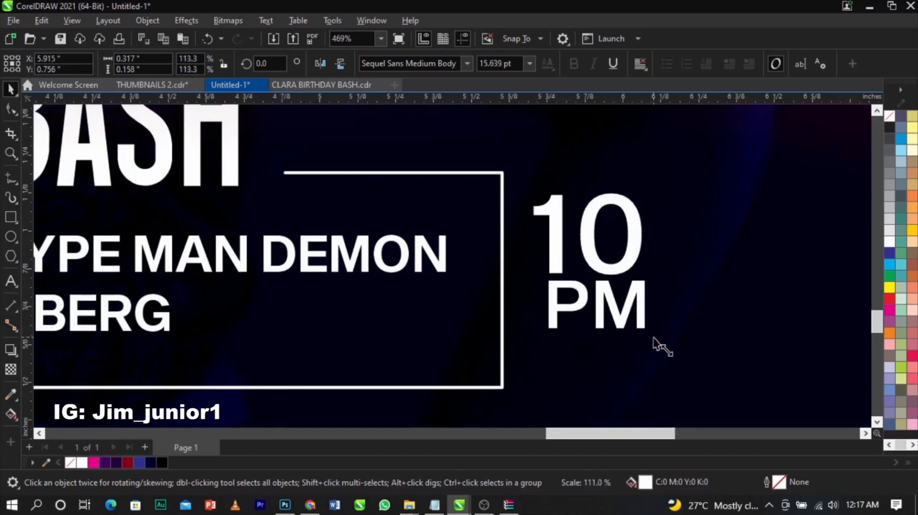
pyautogui.press('F4')
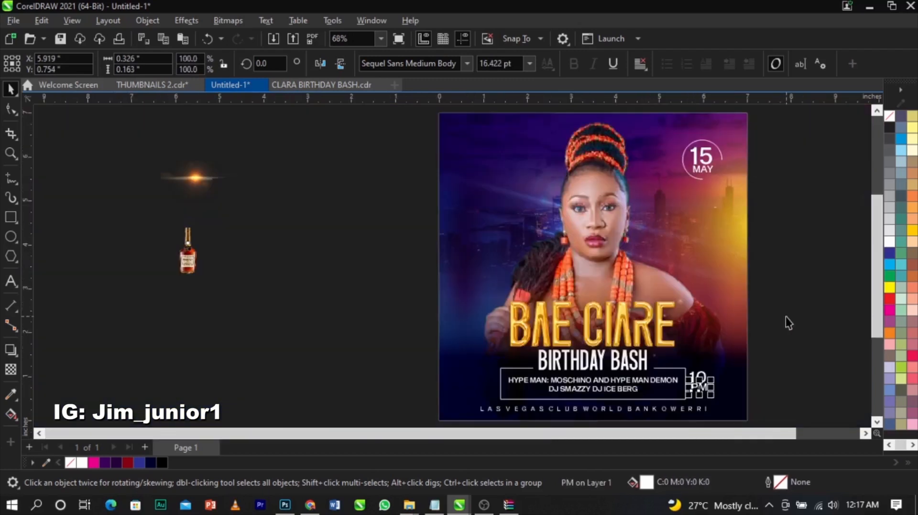
pyautogui.click(786, 316)
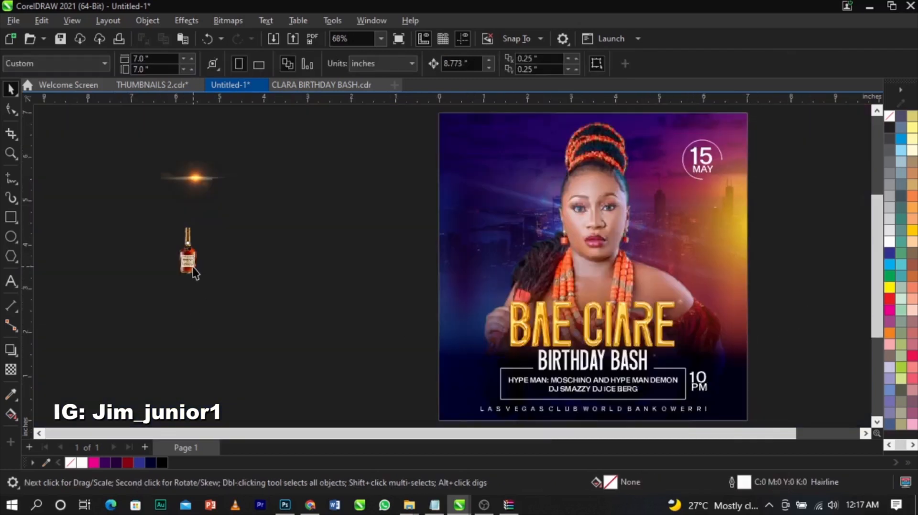
# Place the bottle image on the flyer to the left of the performer frame
pyautogui.click(188, 247)
pyautogui.moveTo(188, 248); pyautogui.dragTo(357, 280)
pyautogui.scroll(4, 477, 375)
pyautogui.press('F4')
pyautogui.click(771, 329)
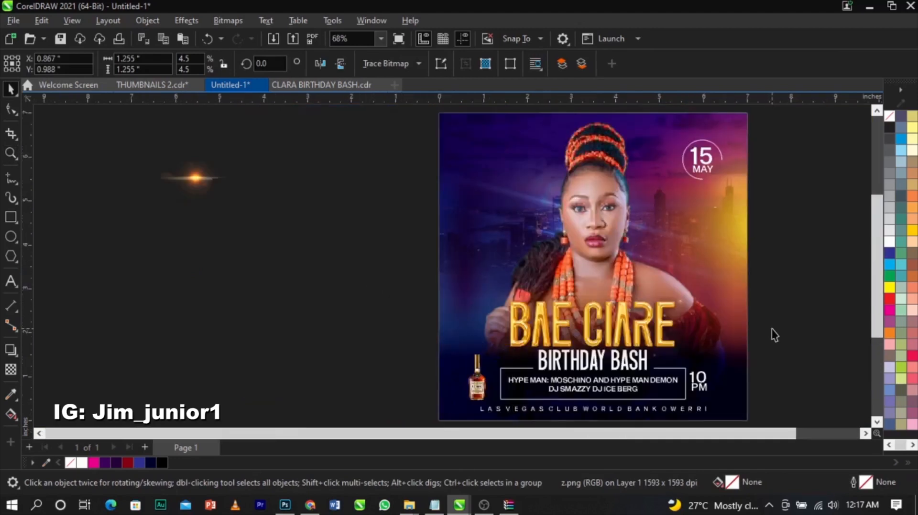
# Place the lens flare at the base of the BAE lettering, enlarge it to about 2.94 in wide and bring it to the front
pyautogui.click(194, 183)
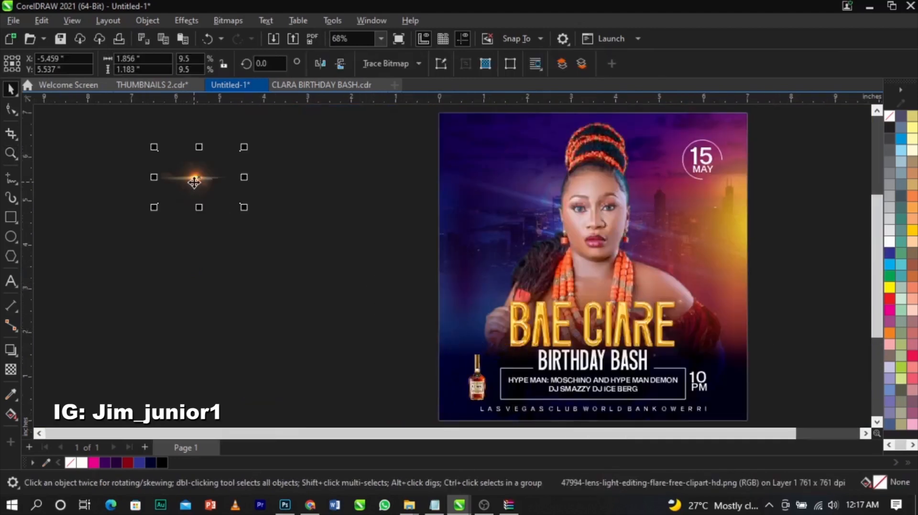
pyautogui.moveTo(194, 182); pyautogui.dragTo(539, 348)
pyautogui.press('z')
pyautogui.moveTo(409, 301); pyautogui.dragTo(746, 397)
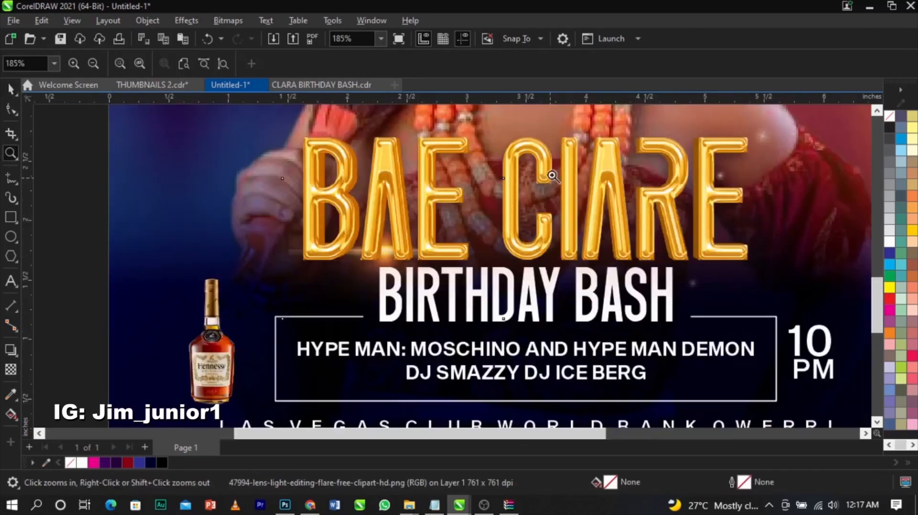
pyautogui.press('space')
pyautogui.moveTo(507, 175); pyautogui.dragTo(578, 134)
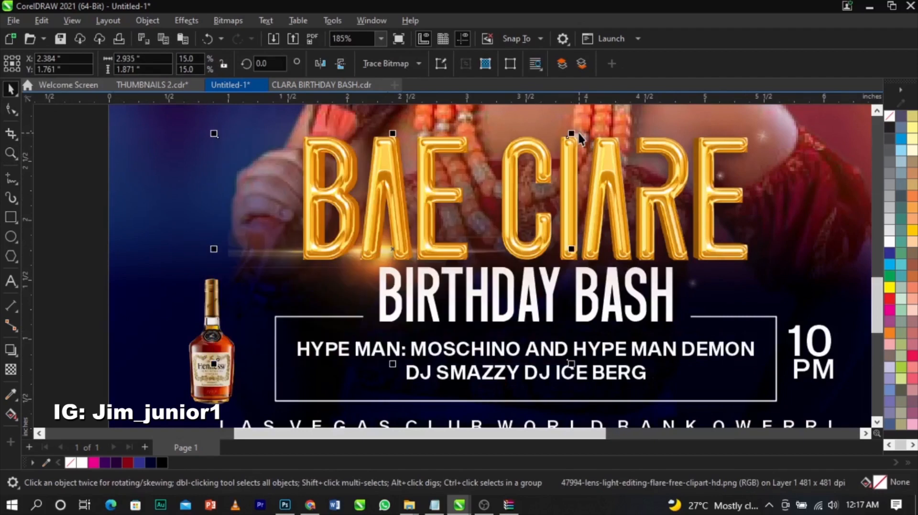
pyautogui.hotkey('shift', 'pageup')
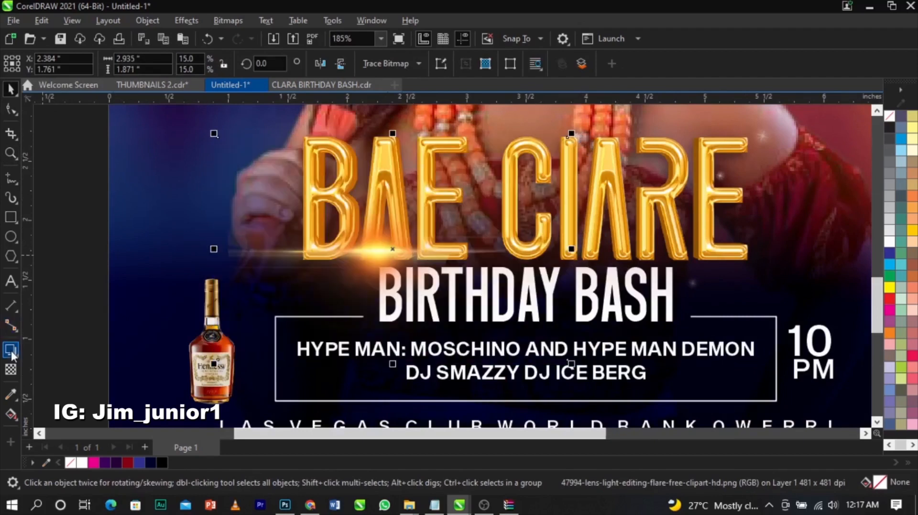
# Fade the flare's left end with a linear transparency in Screen merge mode and shift the flare slightly right along the title
pyautogui.click(11, 372)
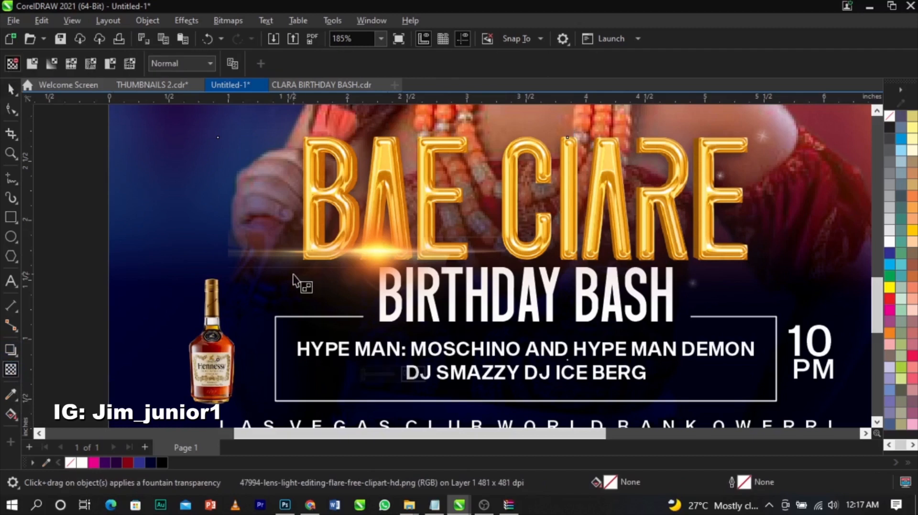
pyautogui.moveTo(327, 253); pyautogui.dragTo(246, 262)
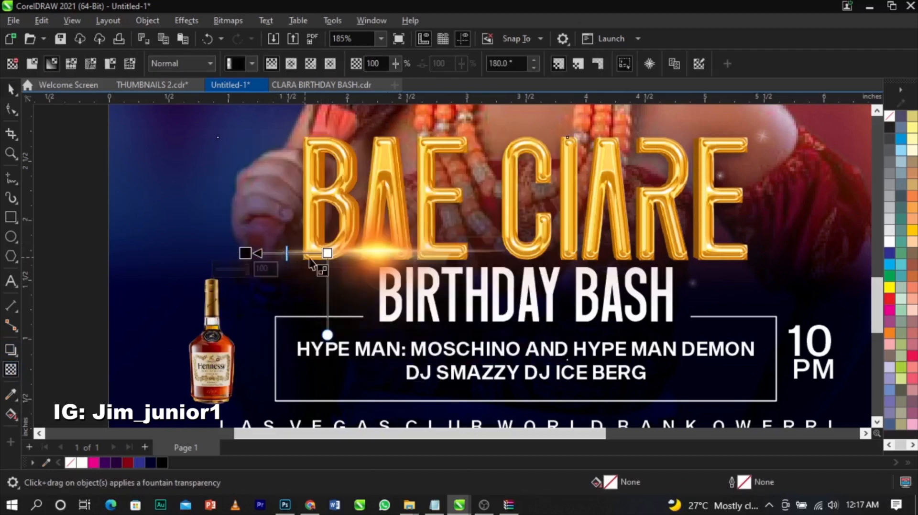
pyautogui.click(195, 63)
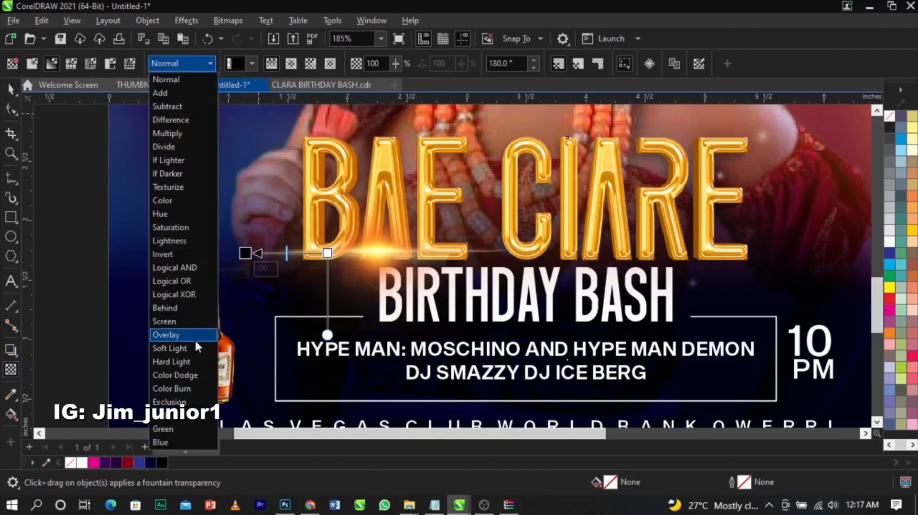
pyautogui.click(196, 320)
pyautogui.press('space')
pyautogui.moveTo(407, 253); pyautogui.dragTo(439, 258)
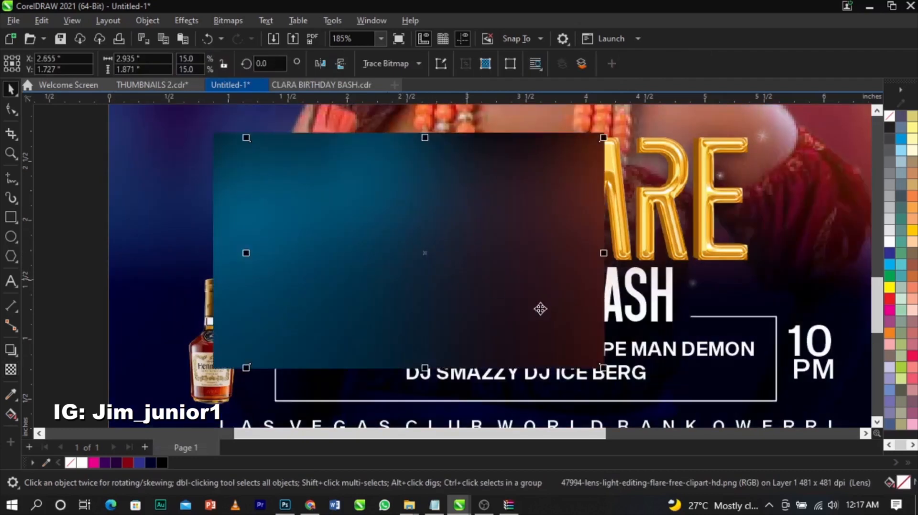
# Show the whole flyer in a full-screen preview to examine the layout
pyautogui.scroll(-1, 499, 249)
pyautogui.press('F4')
pyautogui.click(665, 259)
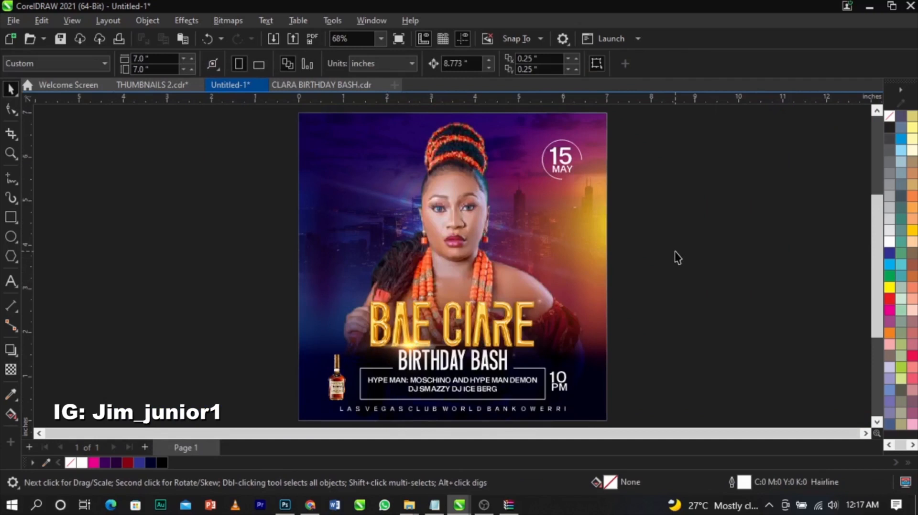
pyautogui.press('F9')
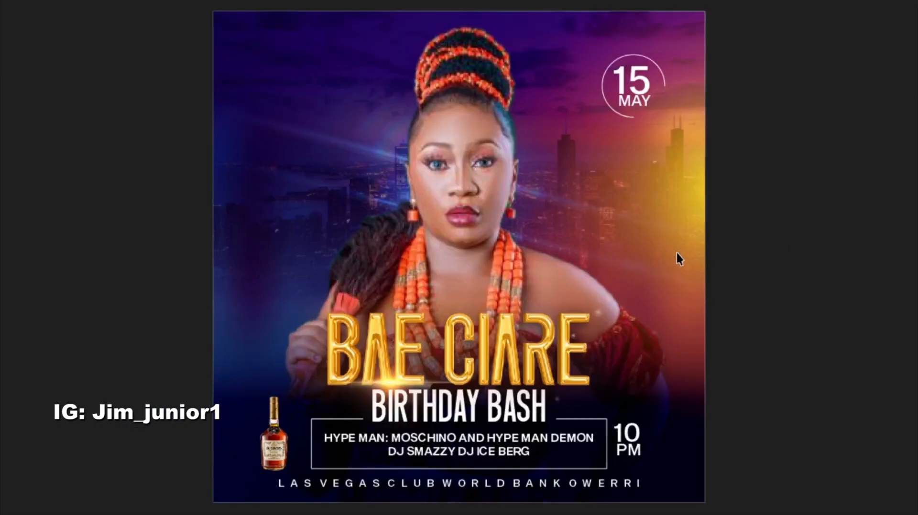